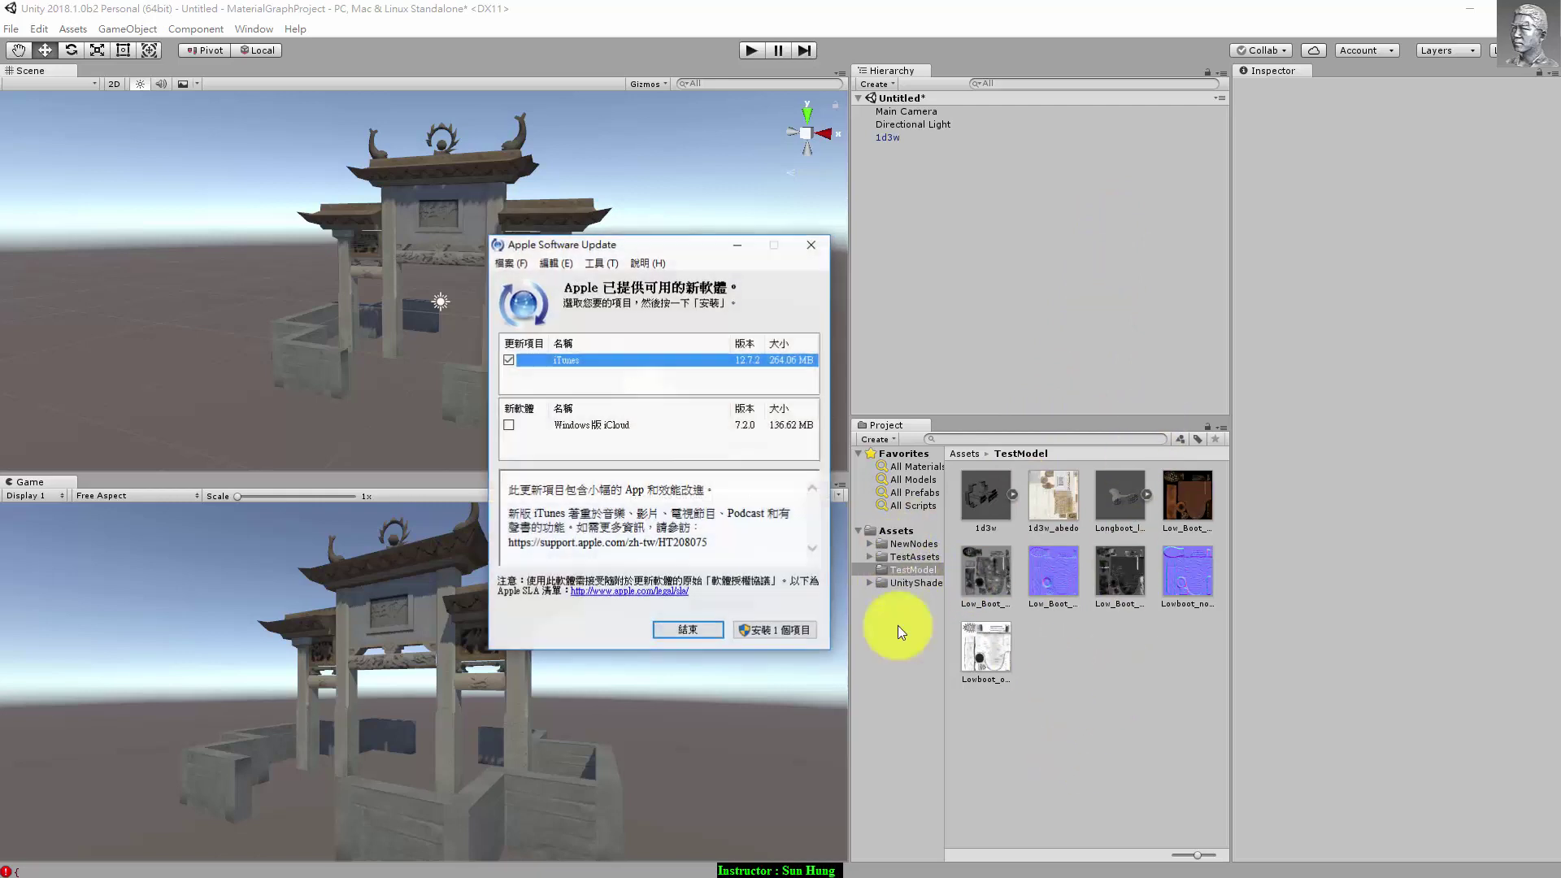
Step: Dismiss the Apple Software Update popup and show the root Assets folder contents
click(688, 639)
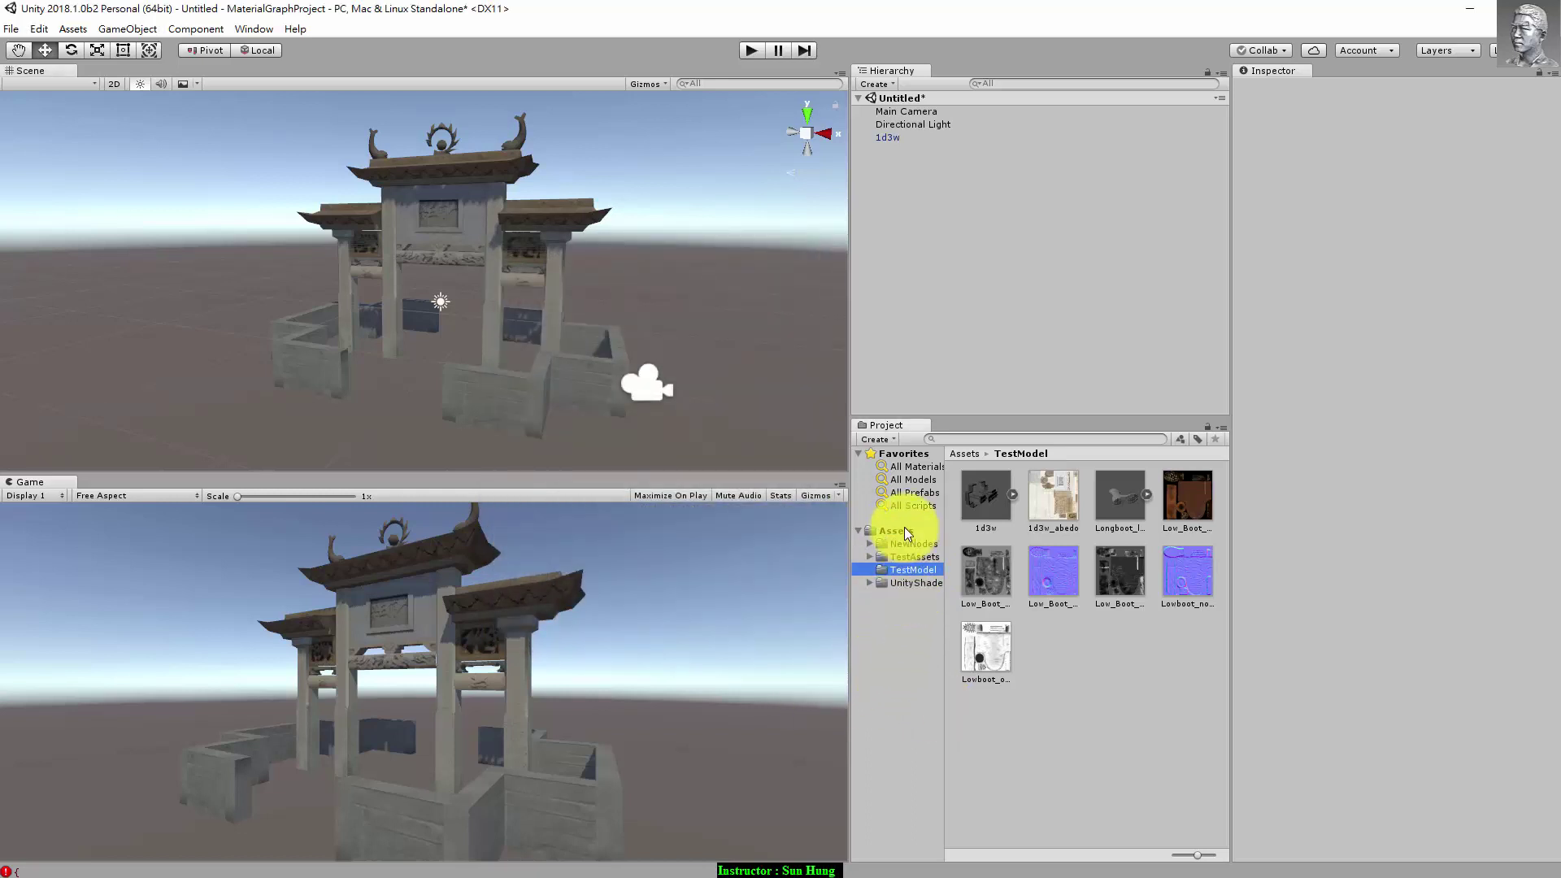
click(904, 530)
Step: Create a folder named MyShader under Assets and open it
right_click(1093, 690)
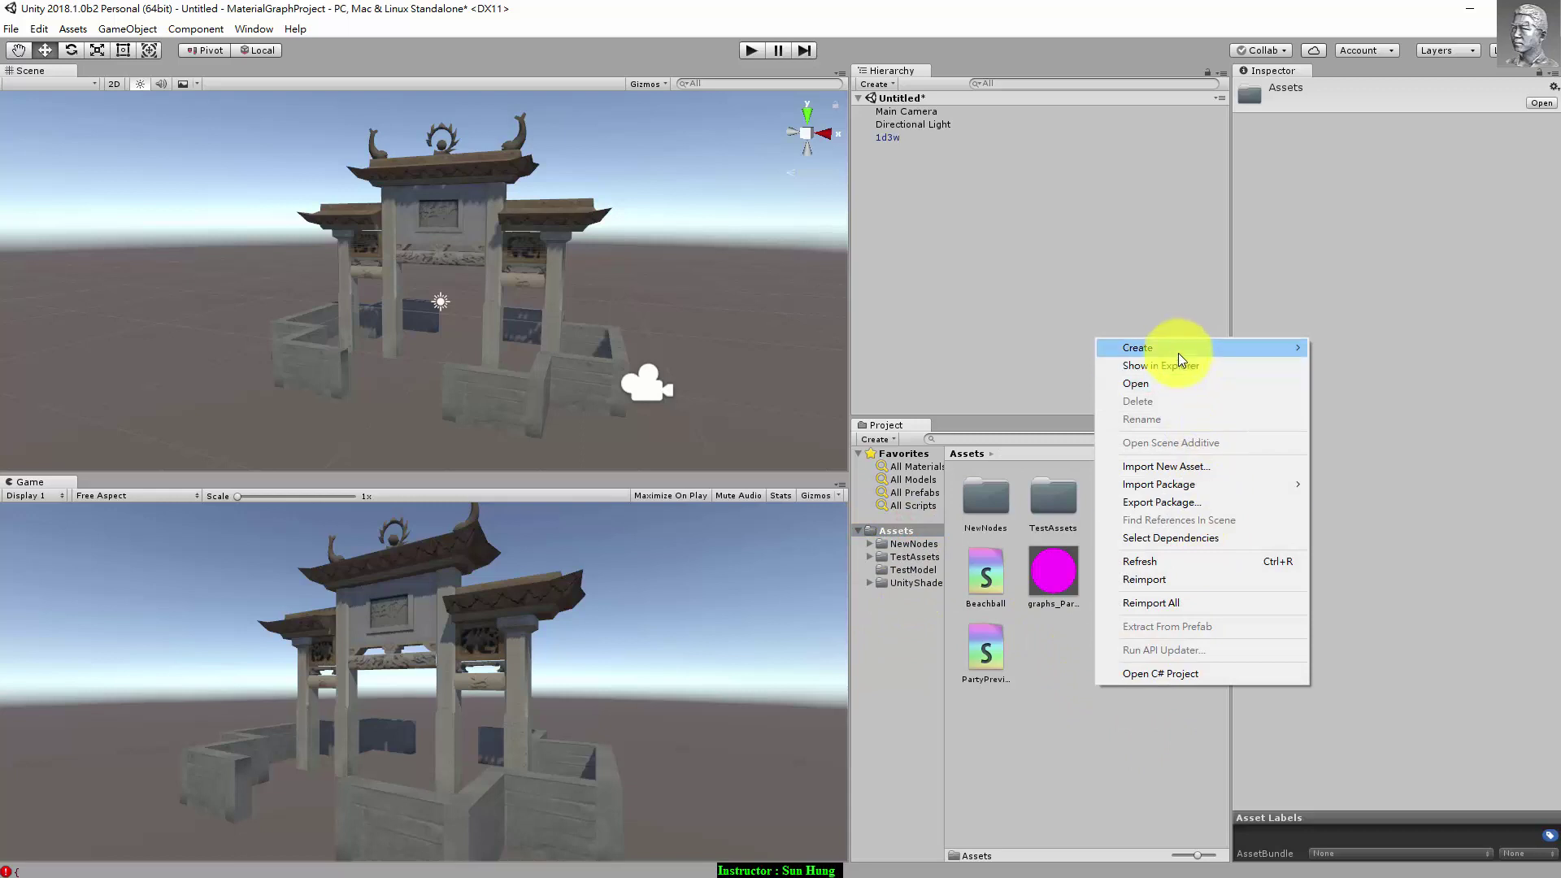
mouse_move(1174, 349)
click(1037, 349)
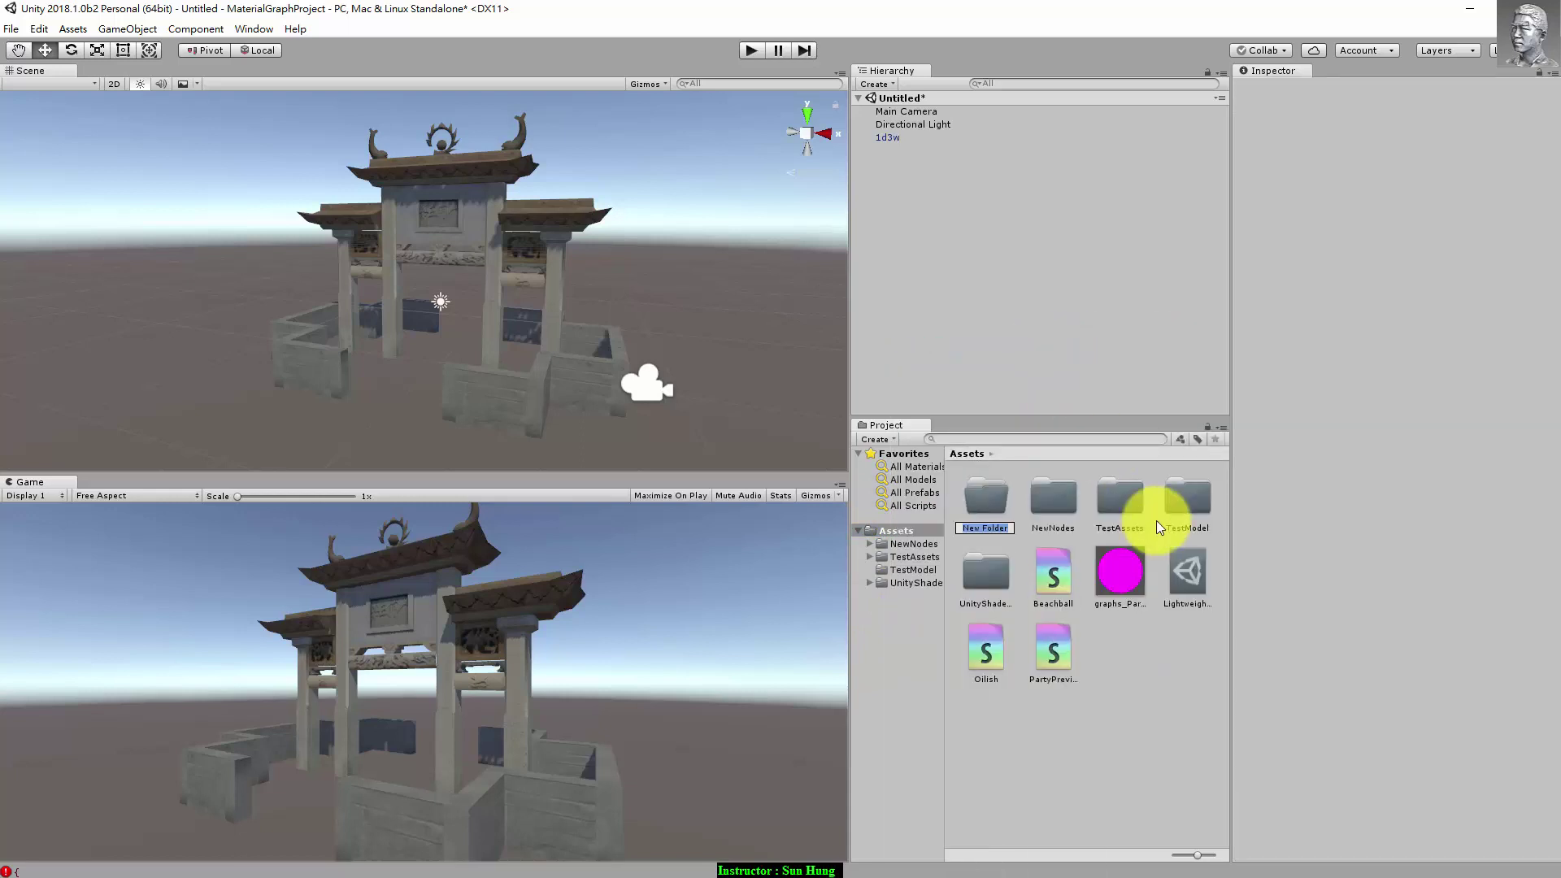
text(MySh)
text(ader)
key(Return)
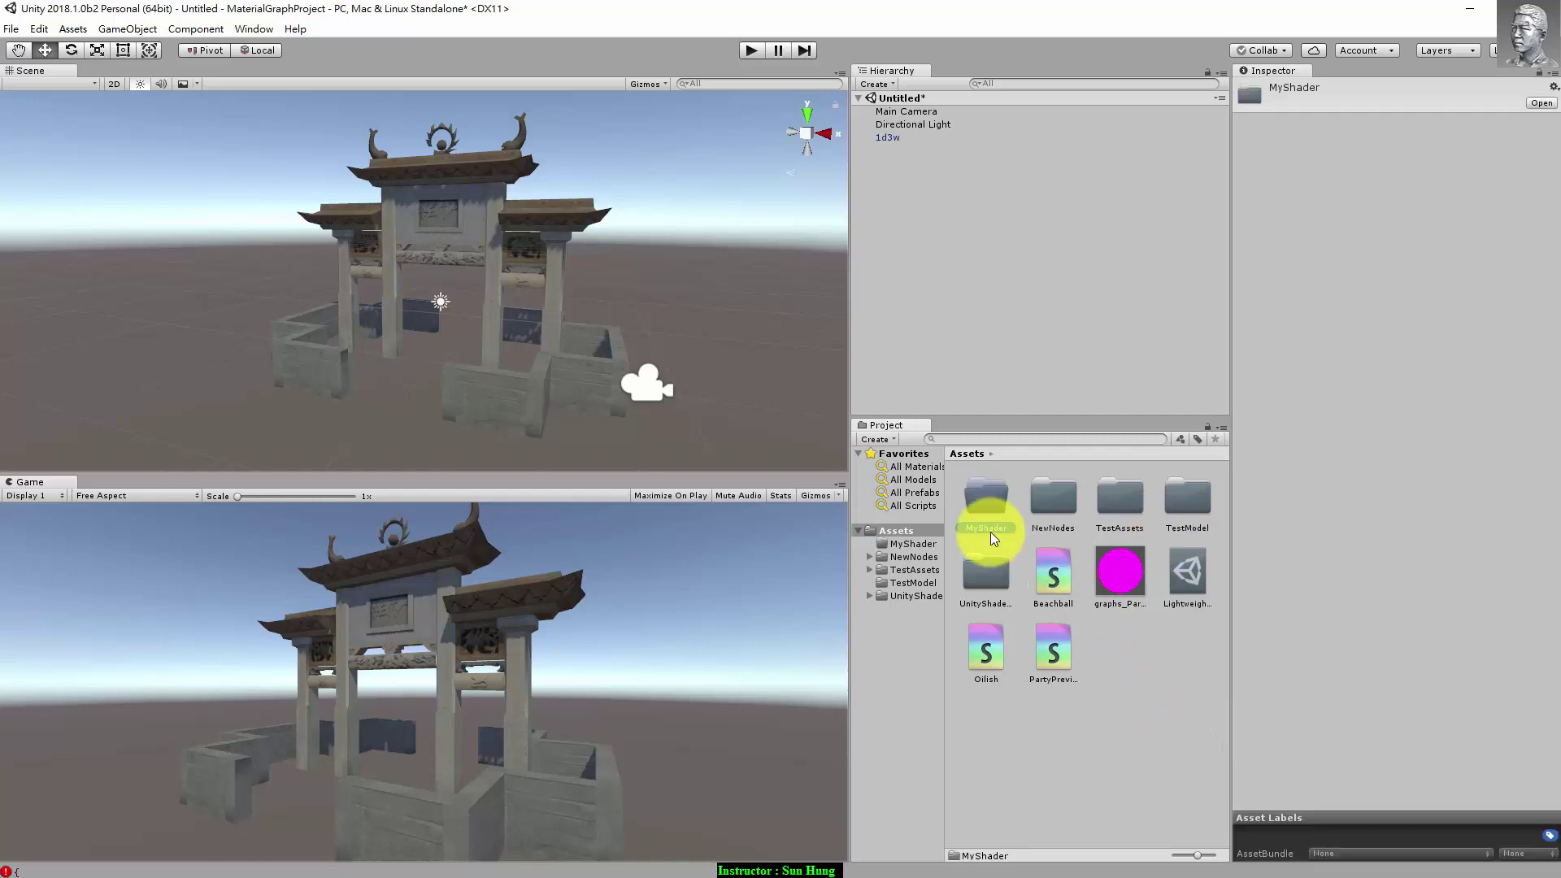
double_click(969, 491)
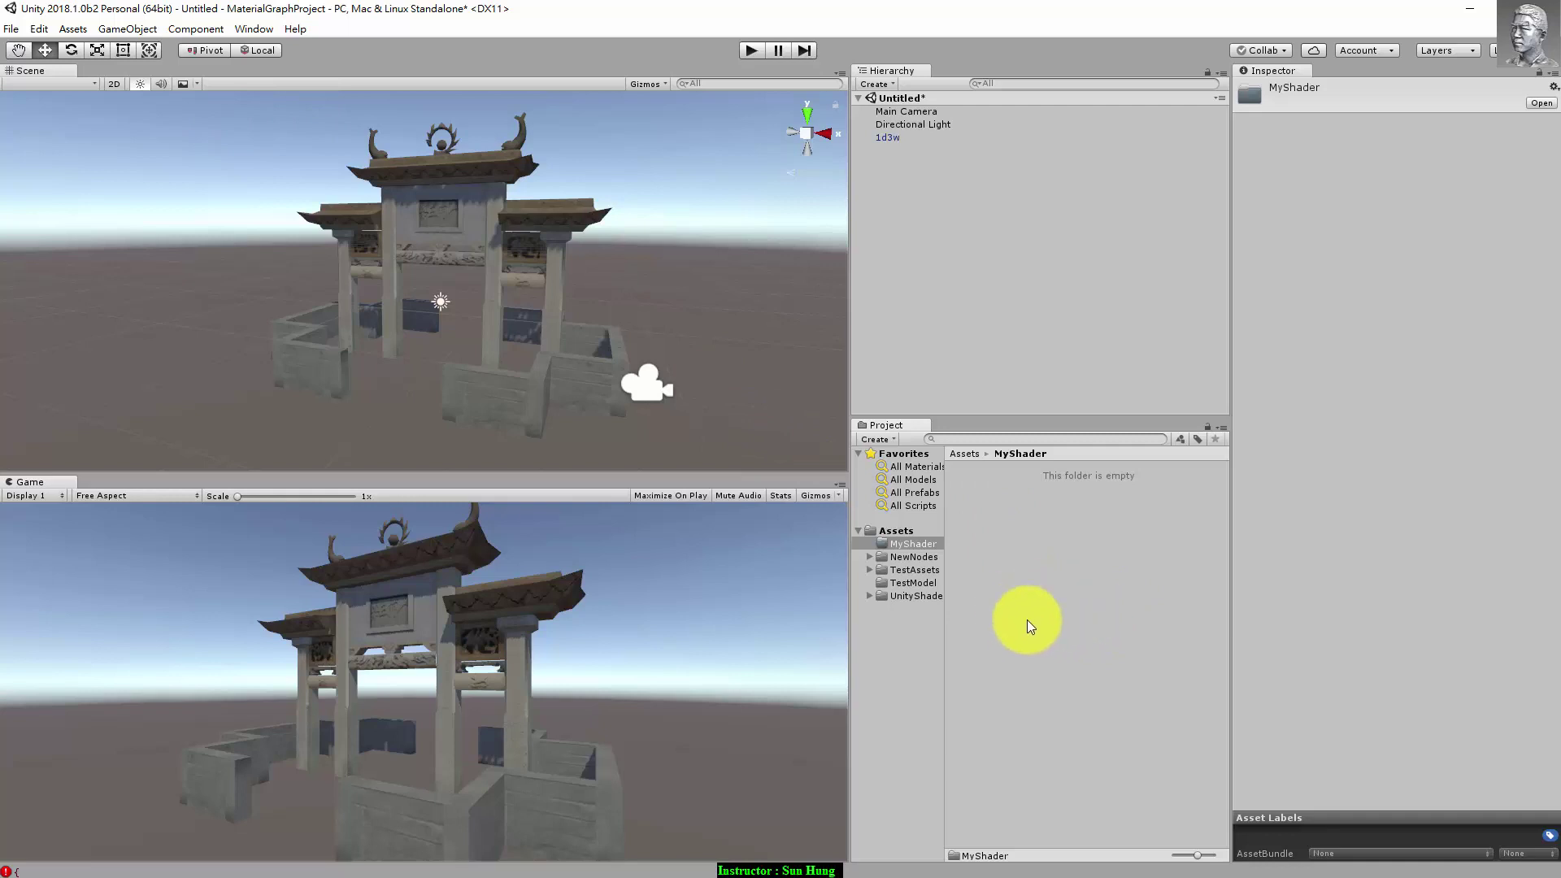
Step: Create a Shader Graph asset in the MyShader folder, name it MyShader01, and select it
right_click(974, 509)
mouse_move(1013, 521)
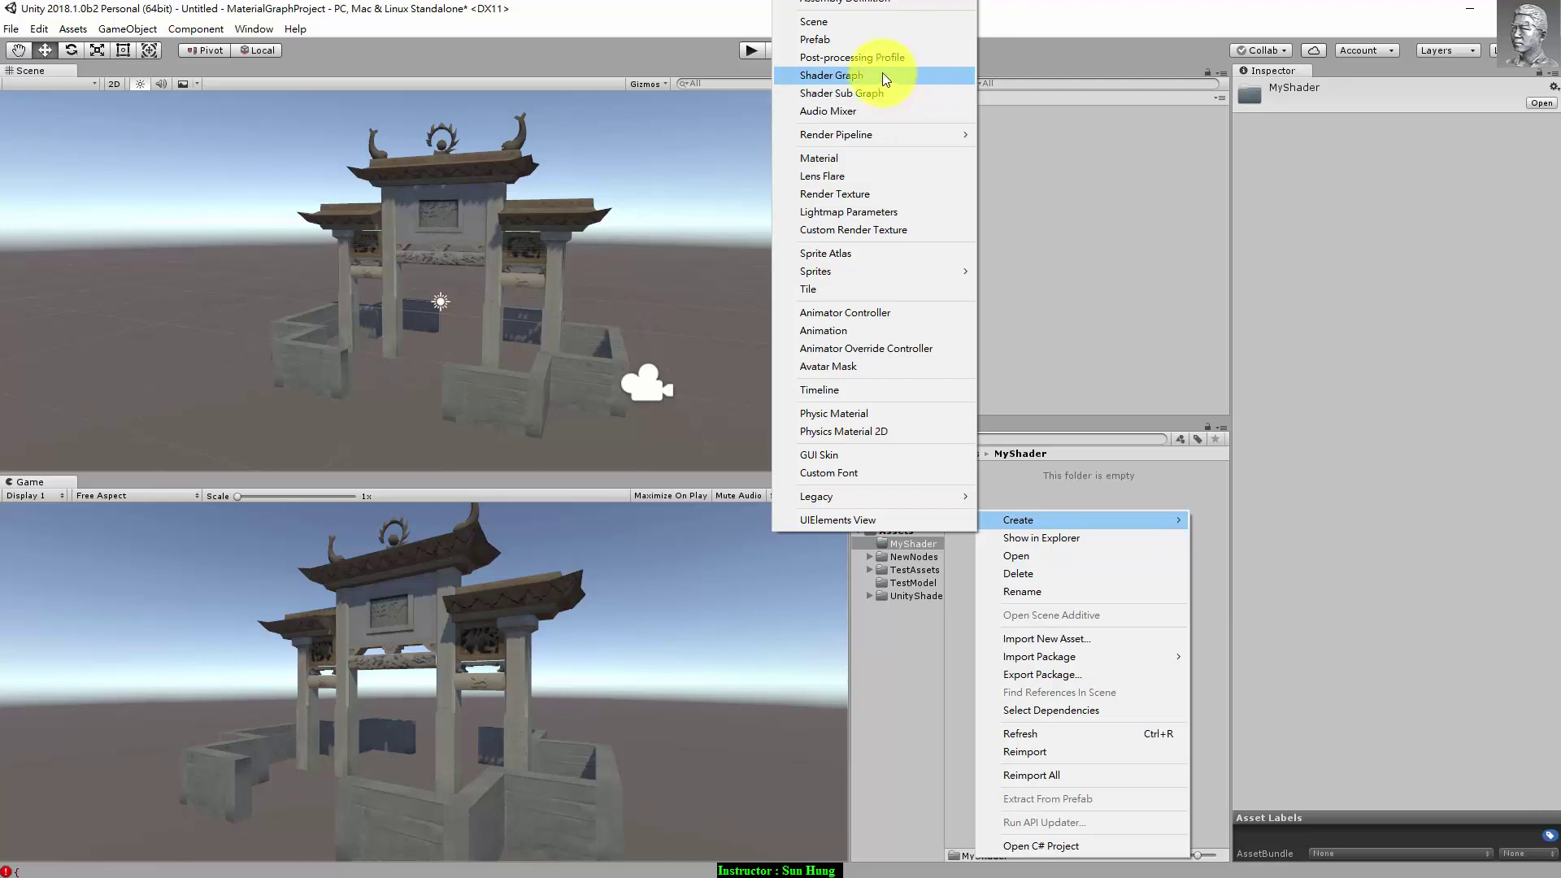
click(882, 75)
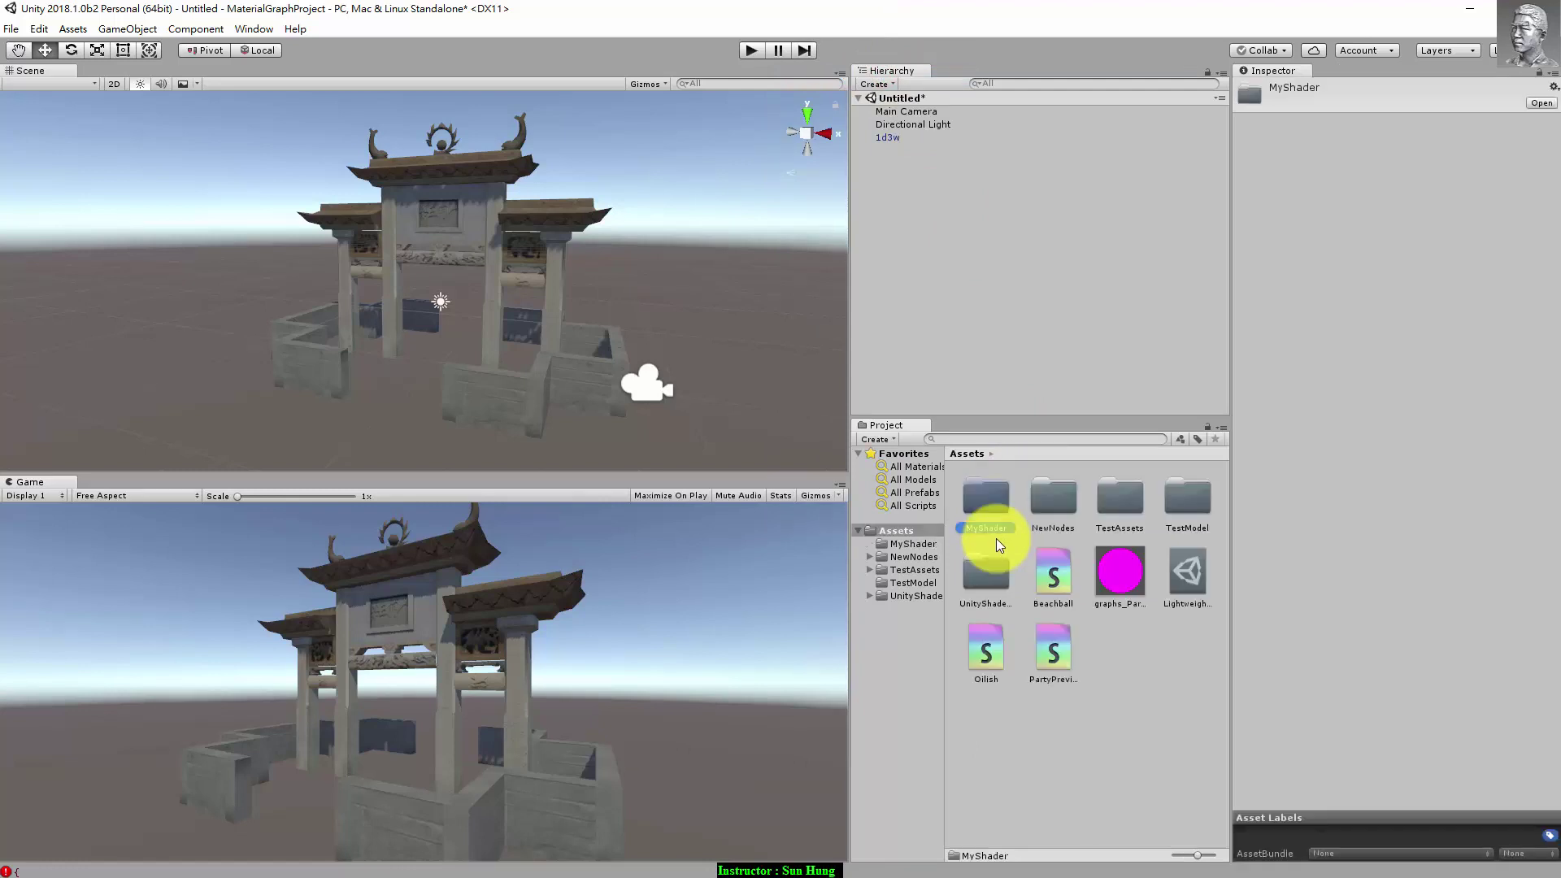
double_click(967, 507)
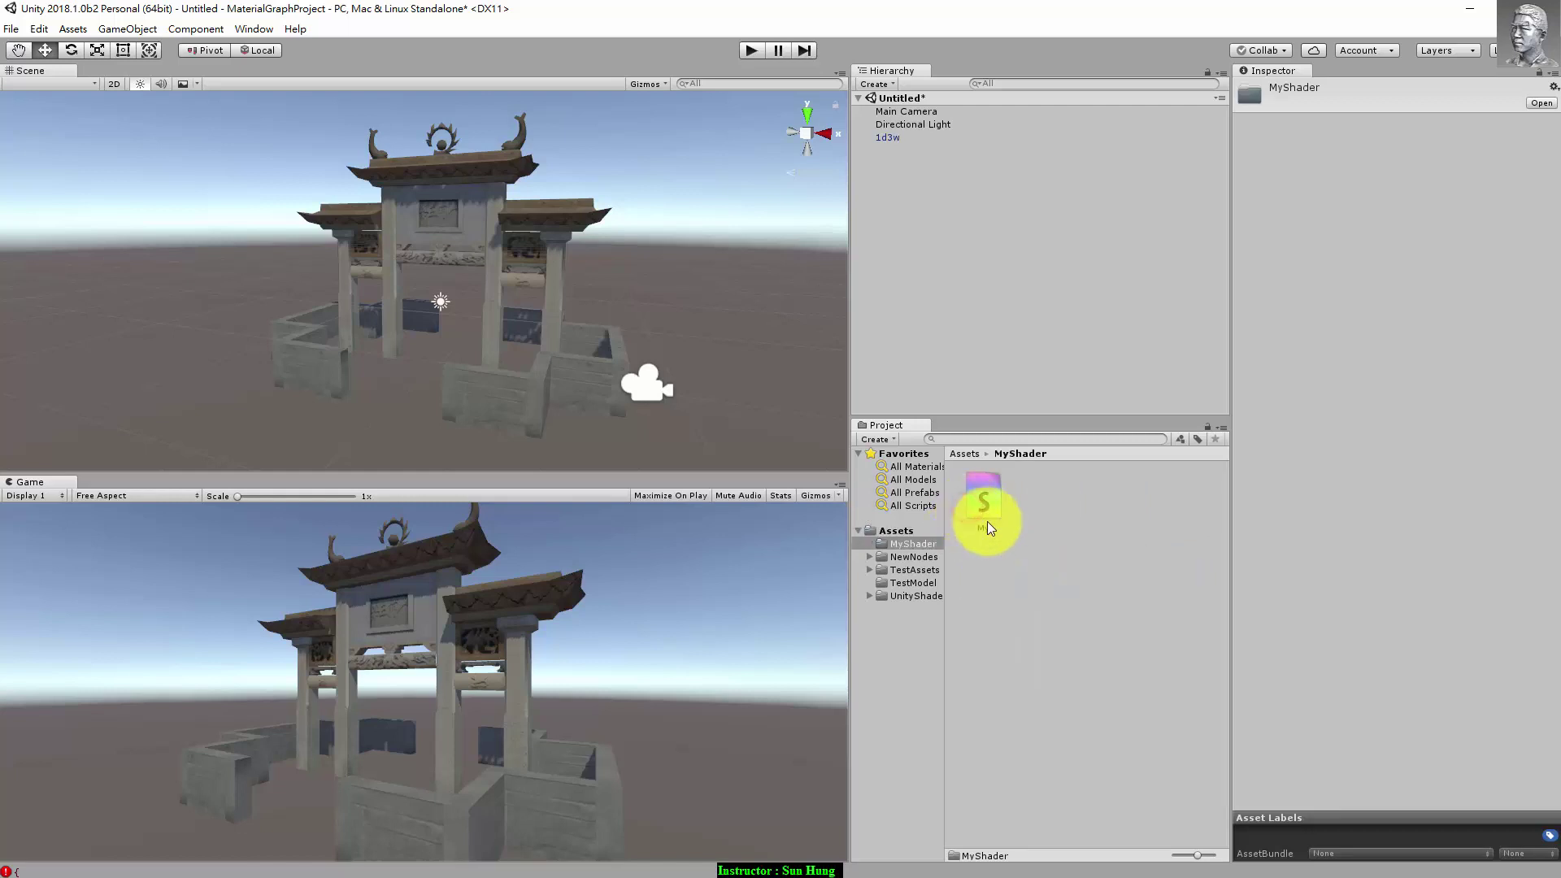
click(987, 524)
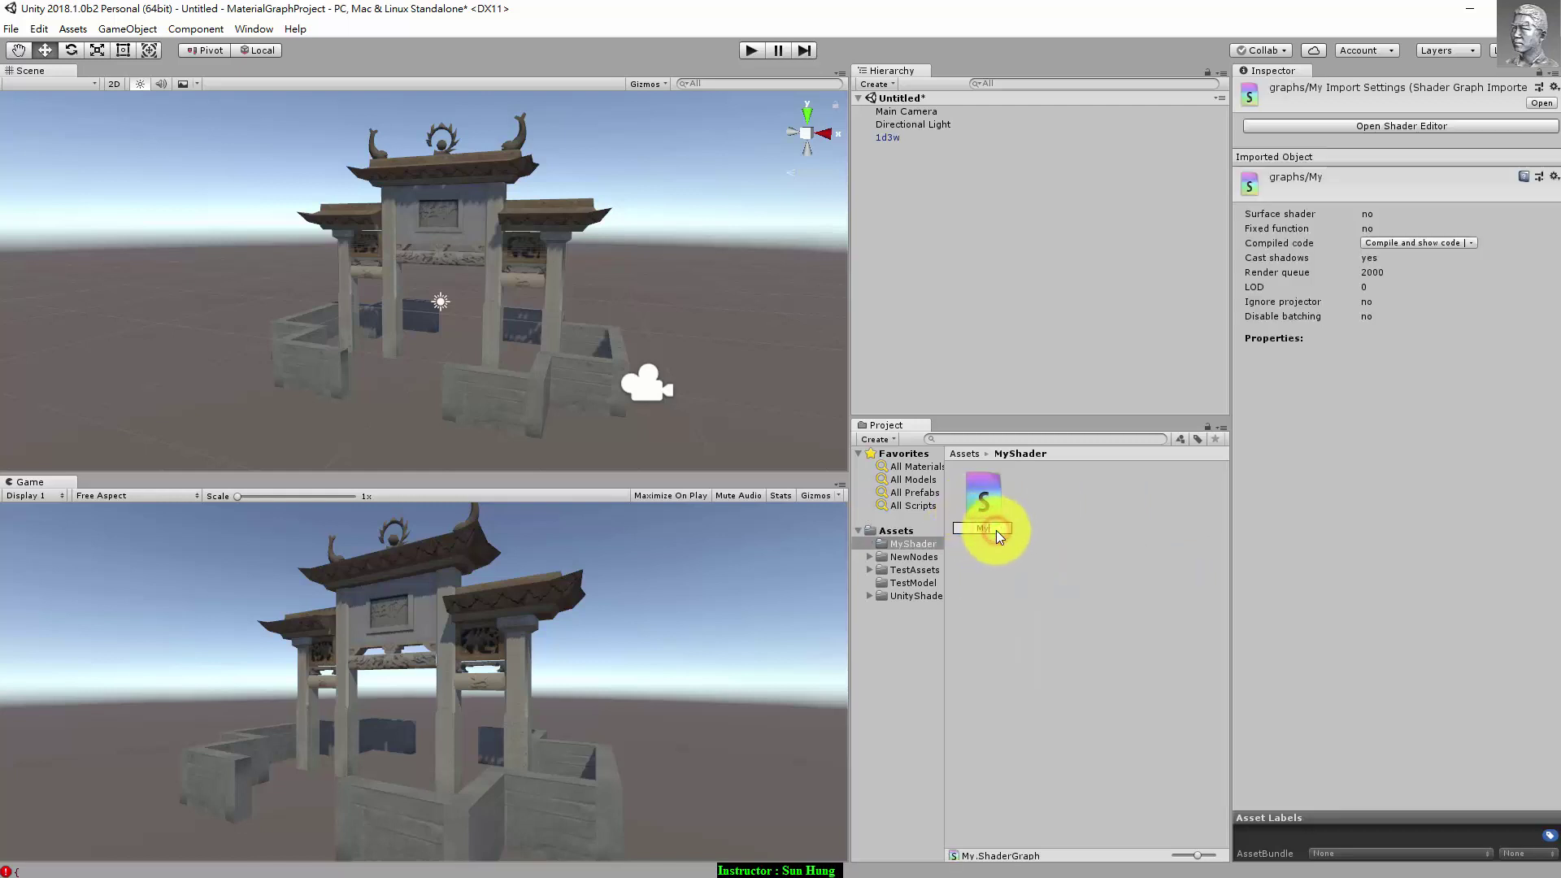
text(Shader01)
key(Return)
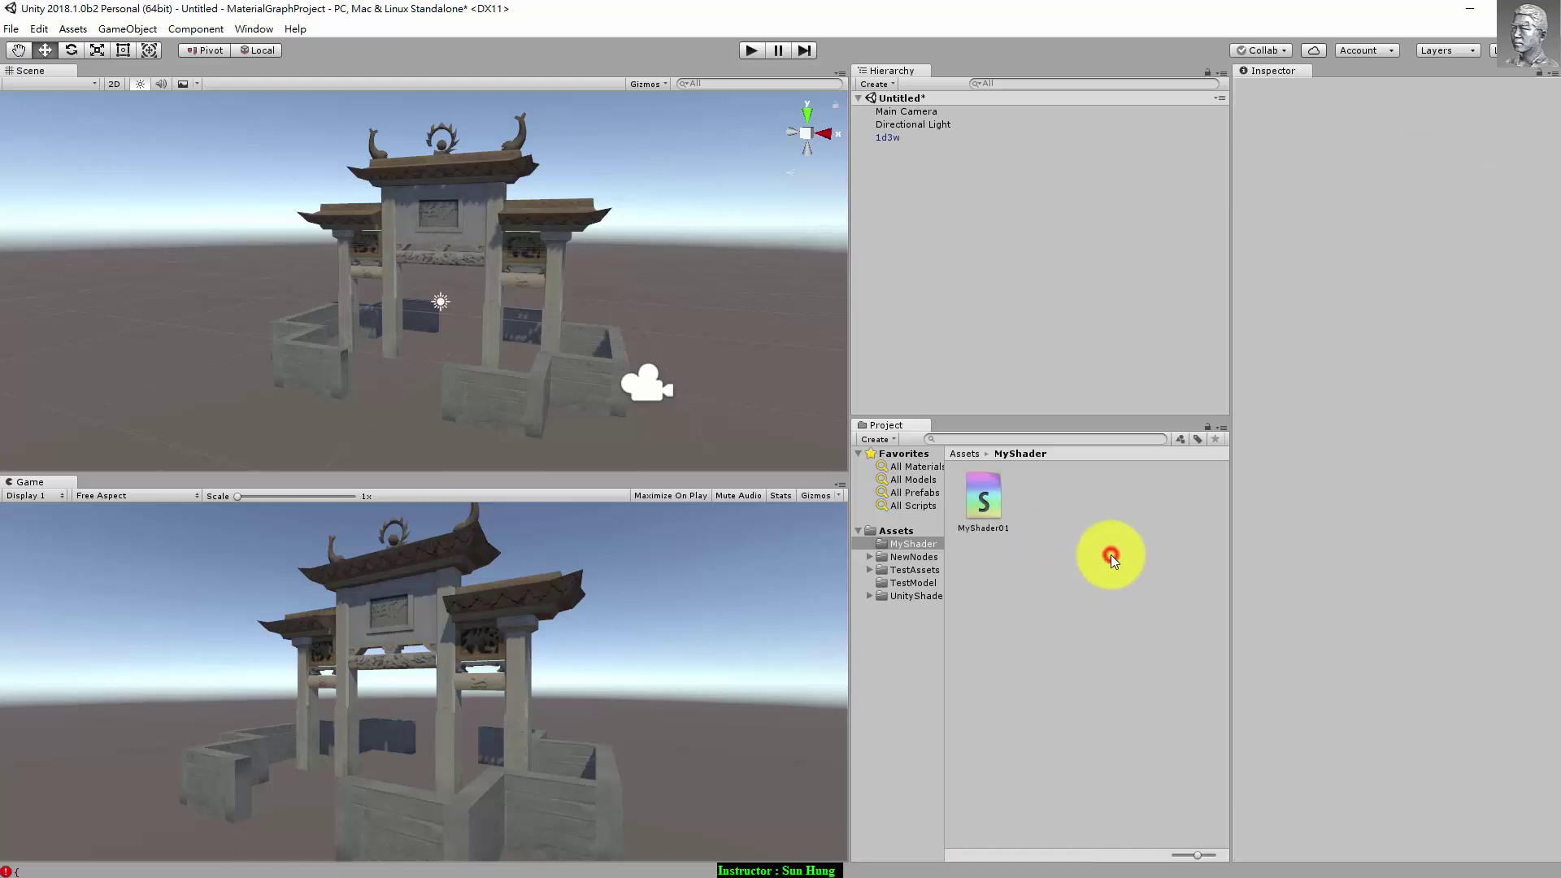
click(983, 485)
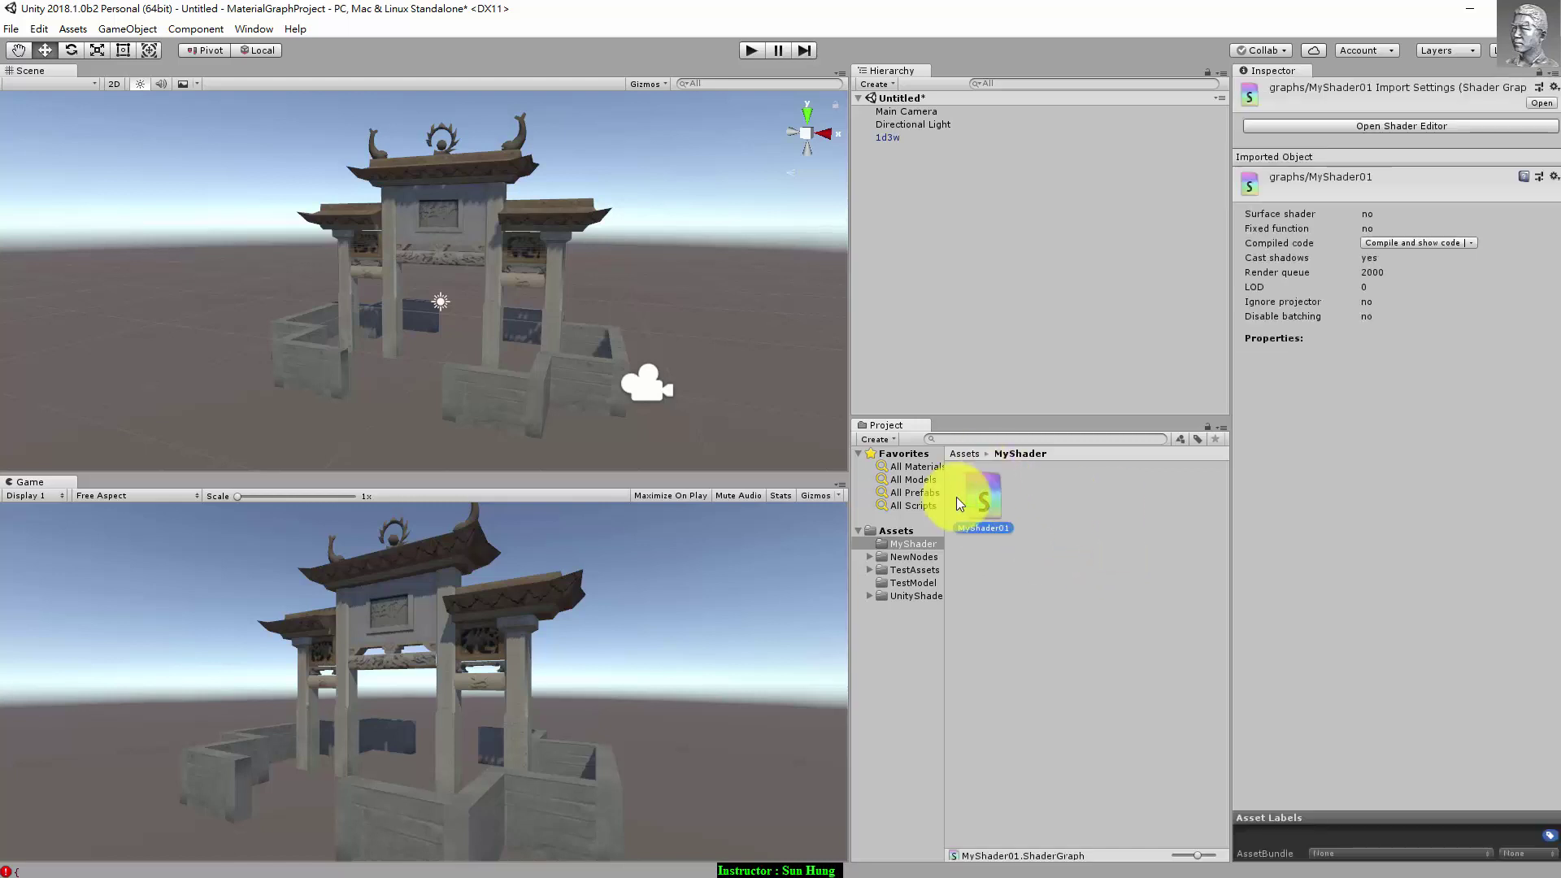
Step: Create a material named 1D3W in TestAssets/TestModel, then go back to MyShader
click(924, 570)
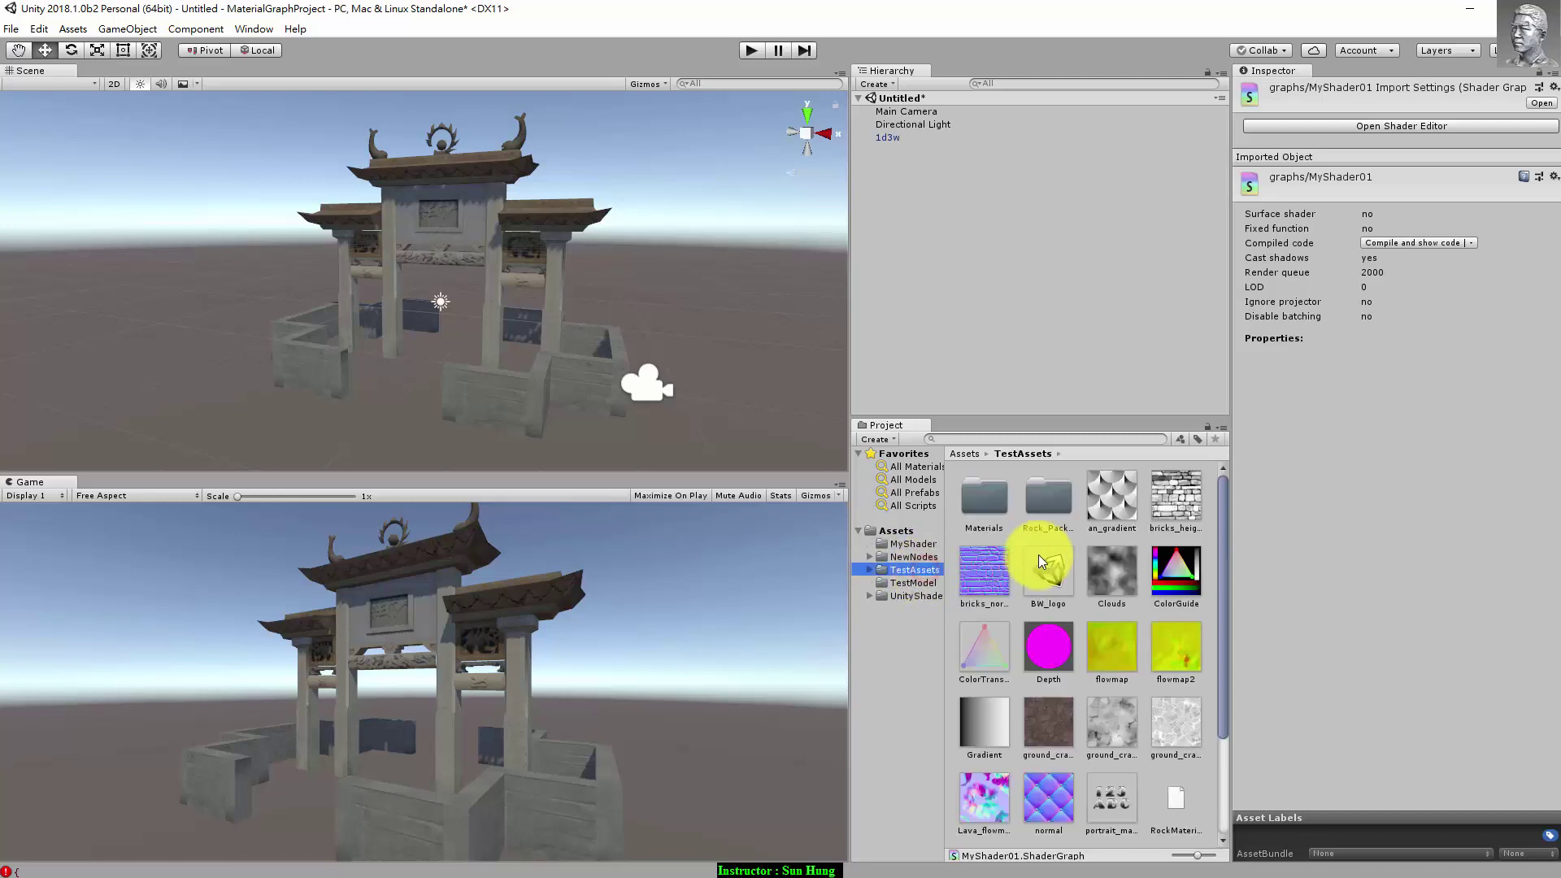
click(915, 582)
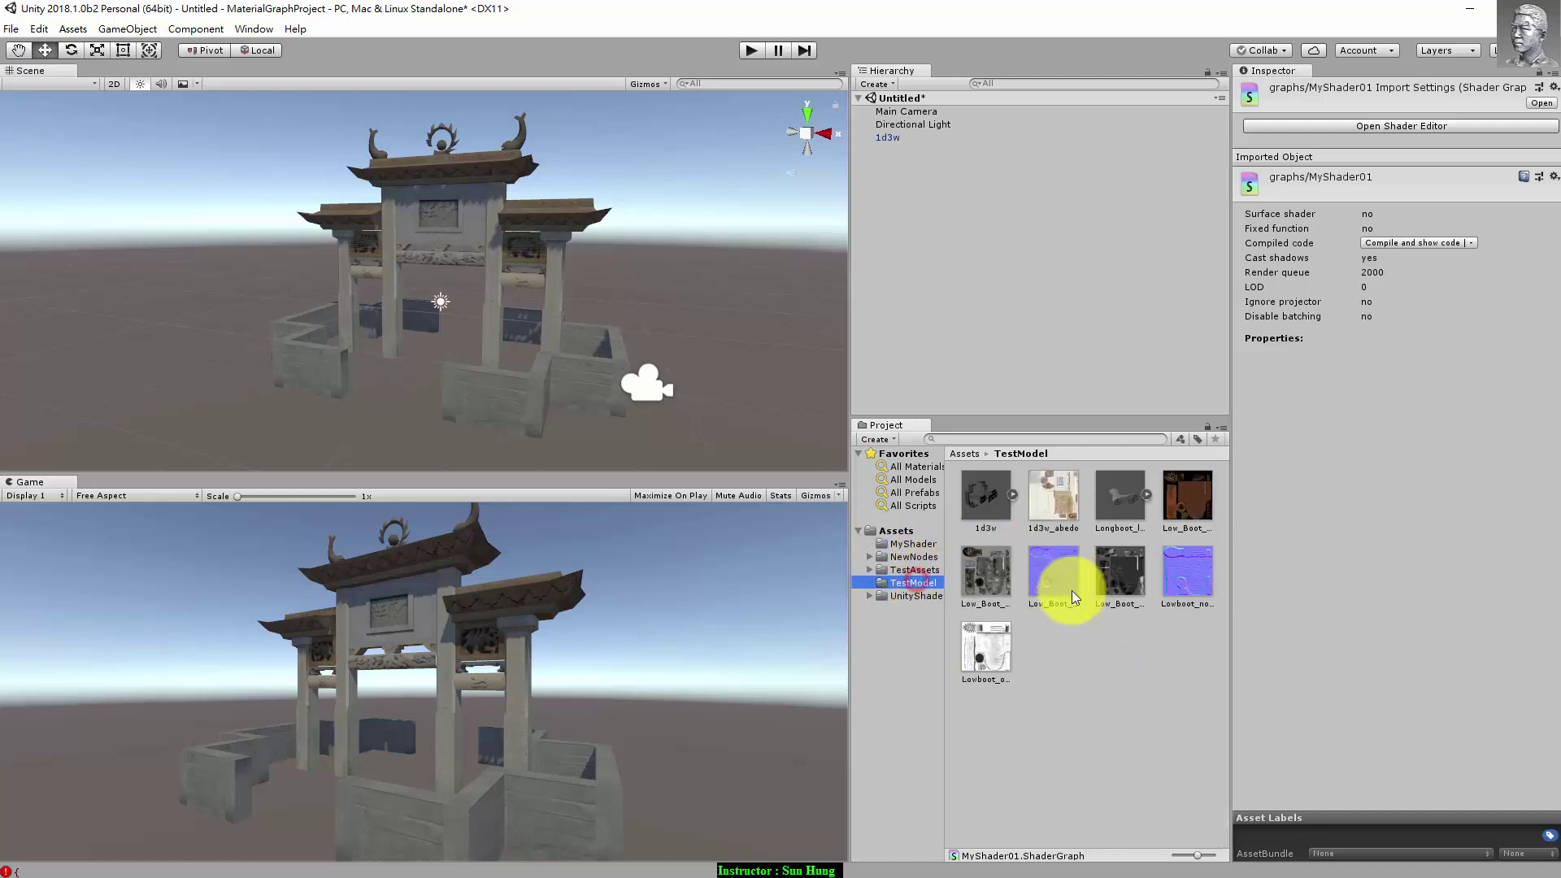
right_click(1090, 654)
mouse_move(1144, 671)
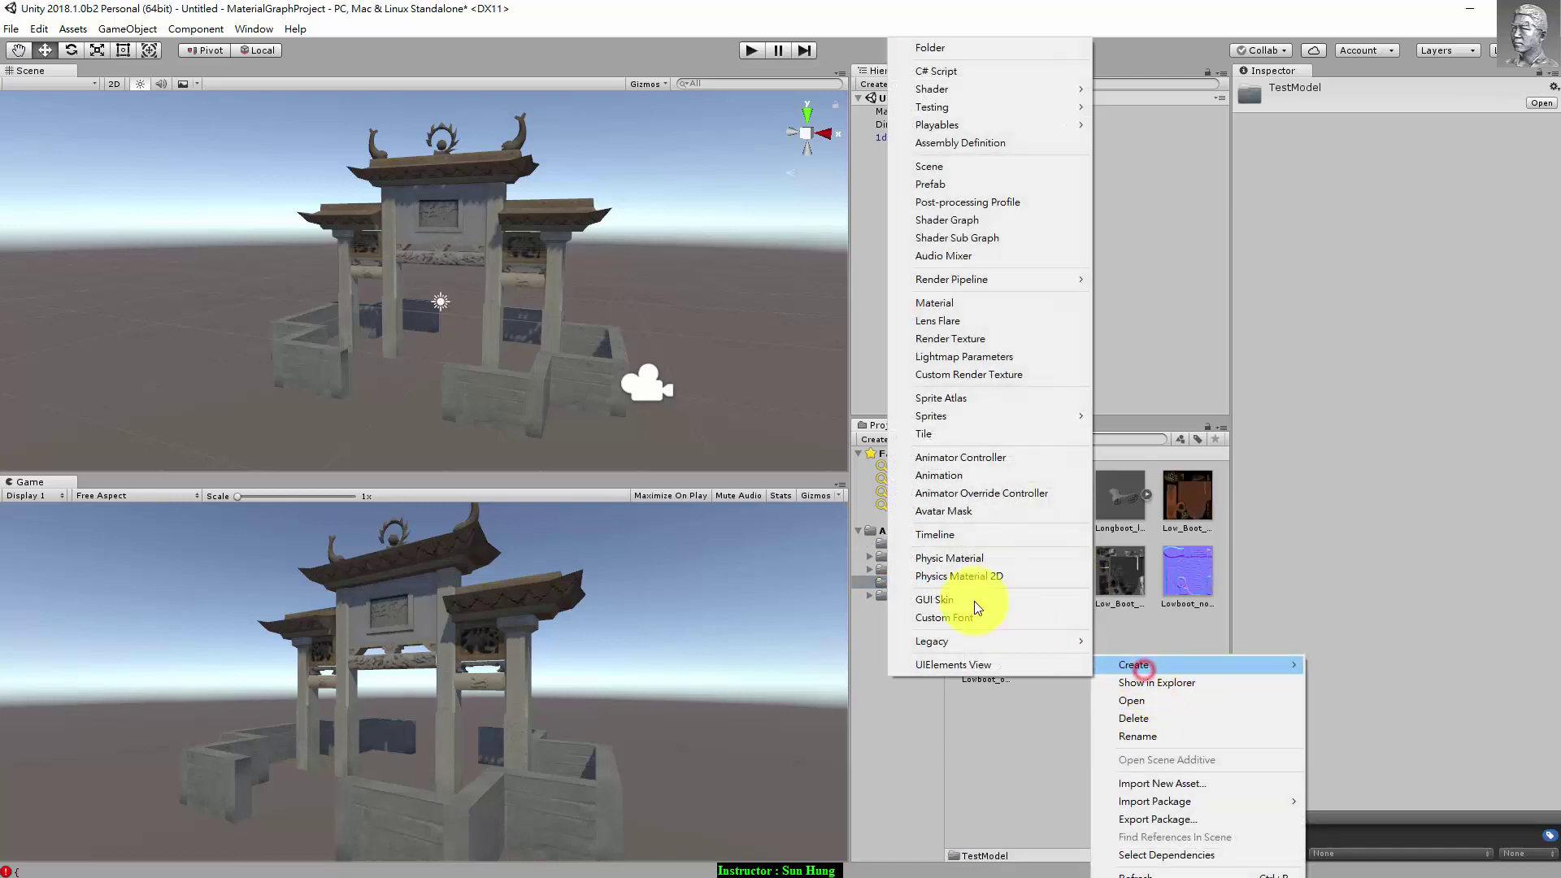
click(977, 304)
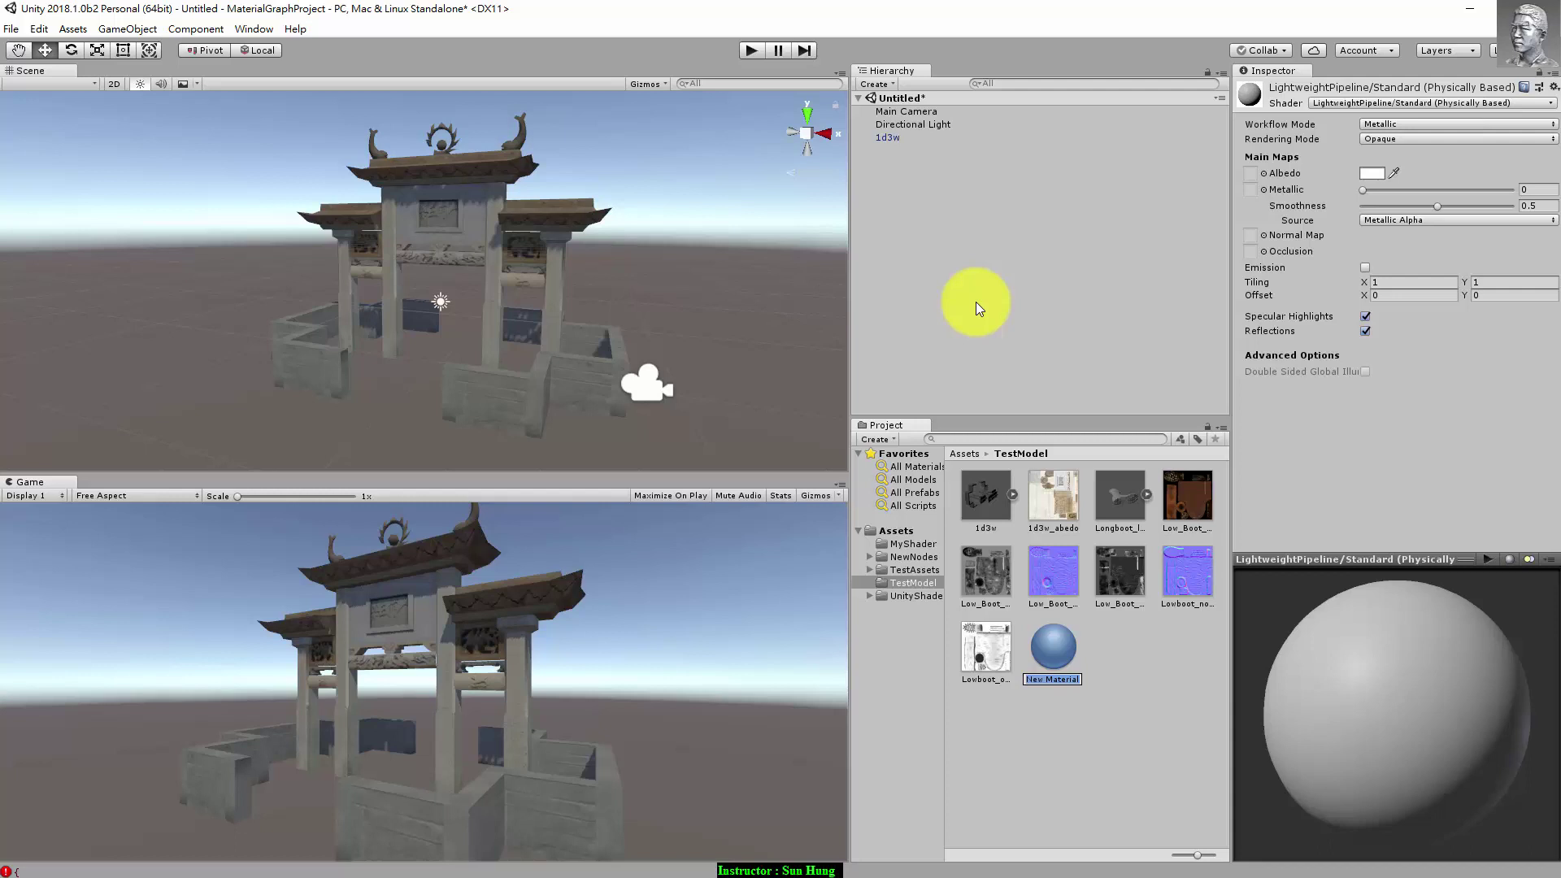
text(1D)
text(3W)
key(Return)
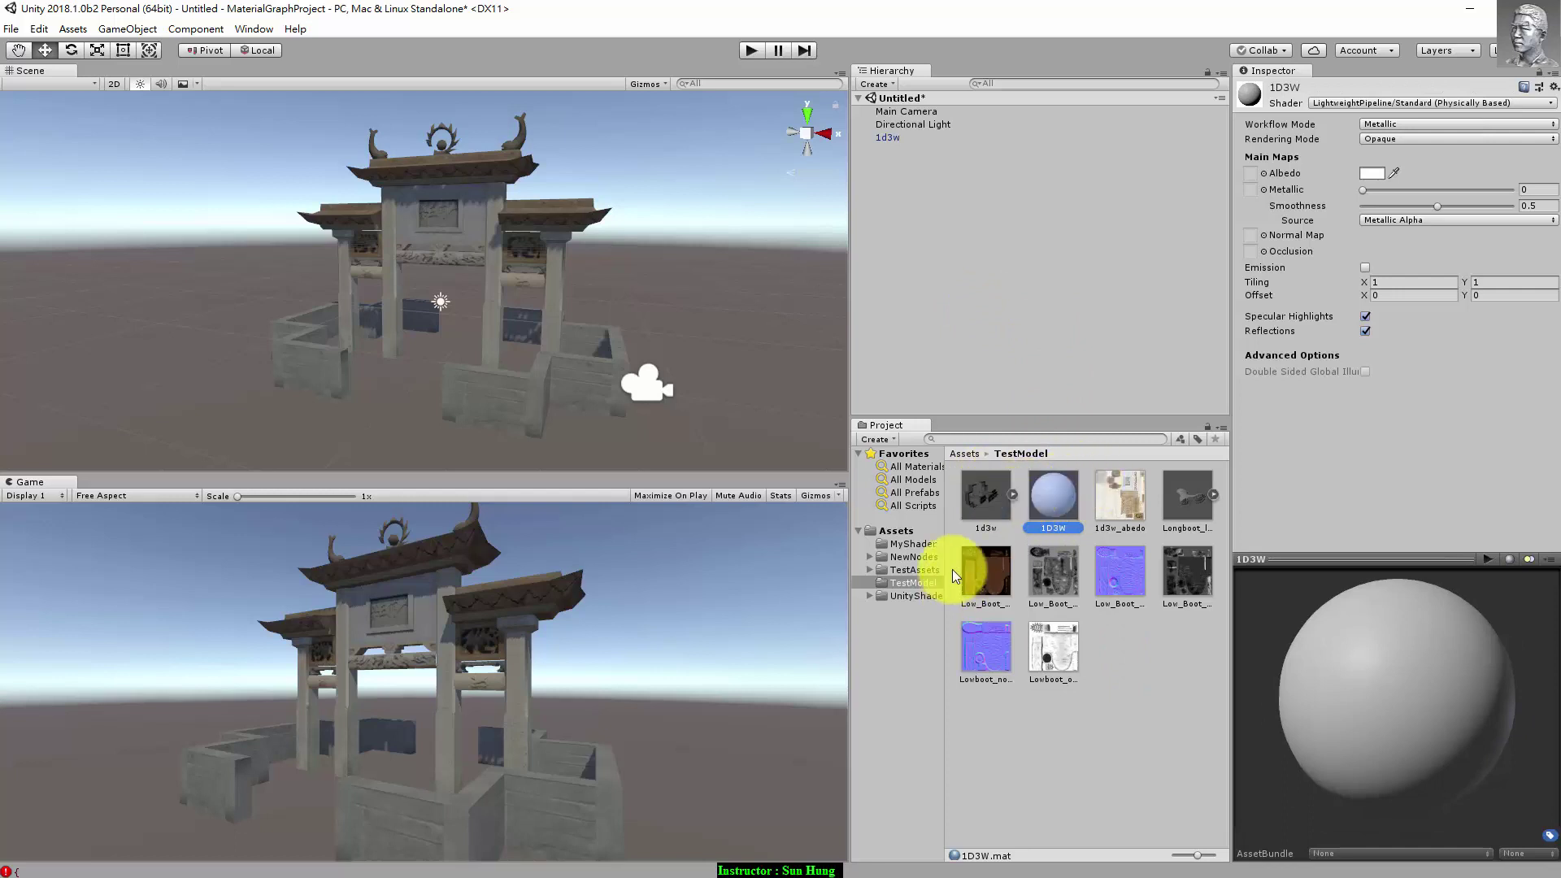
click(914, 543)
Step: Open MyShader01 in Shader Graph, lower the main preview, and reposition the PBR Master node
double_click(984, 500)
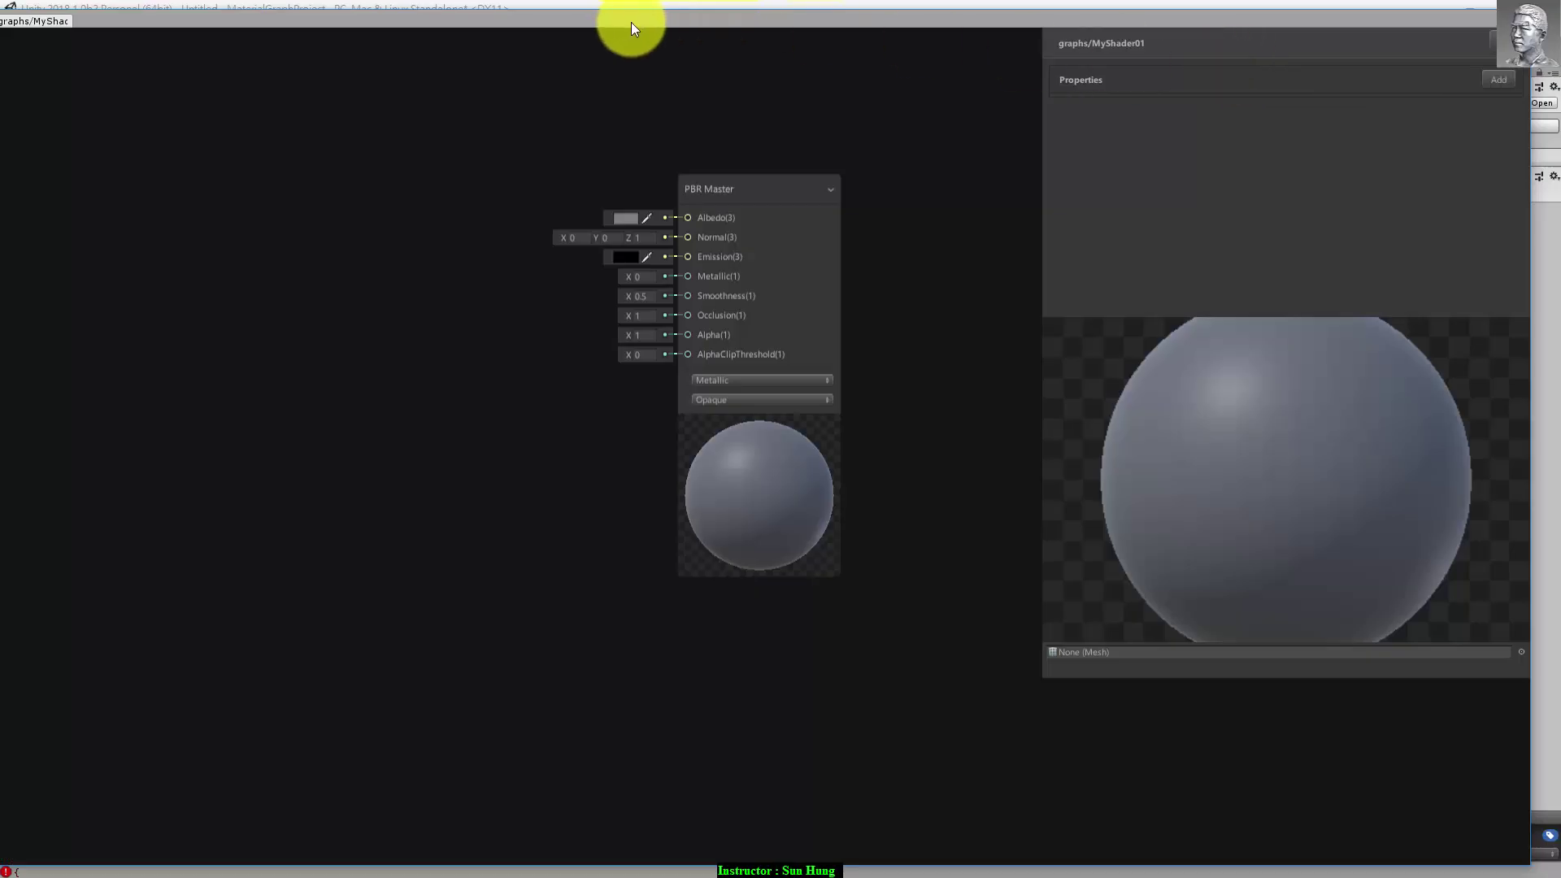
drag(631, 22, 647, 26)
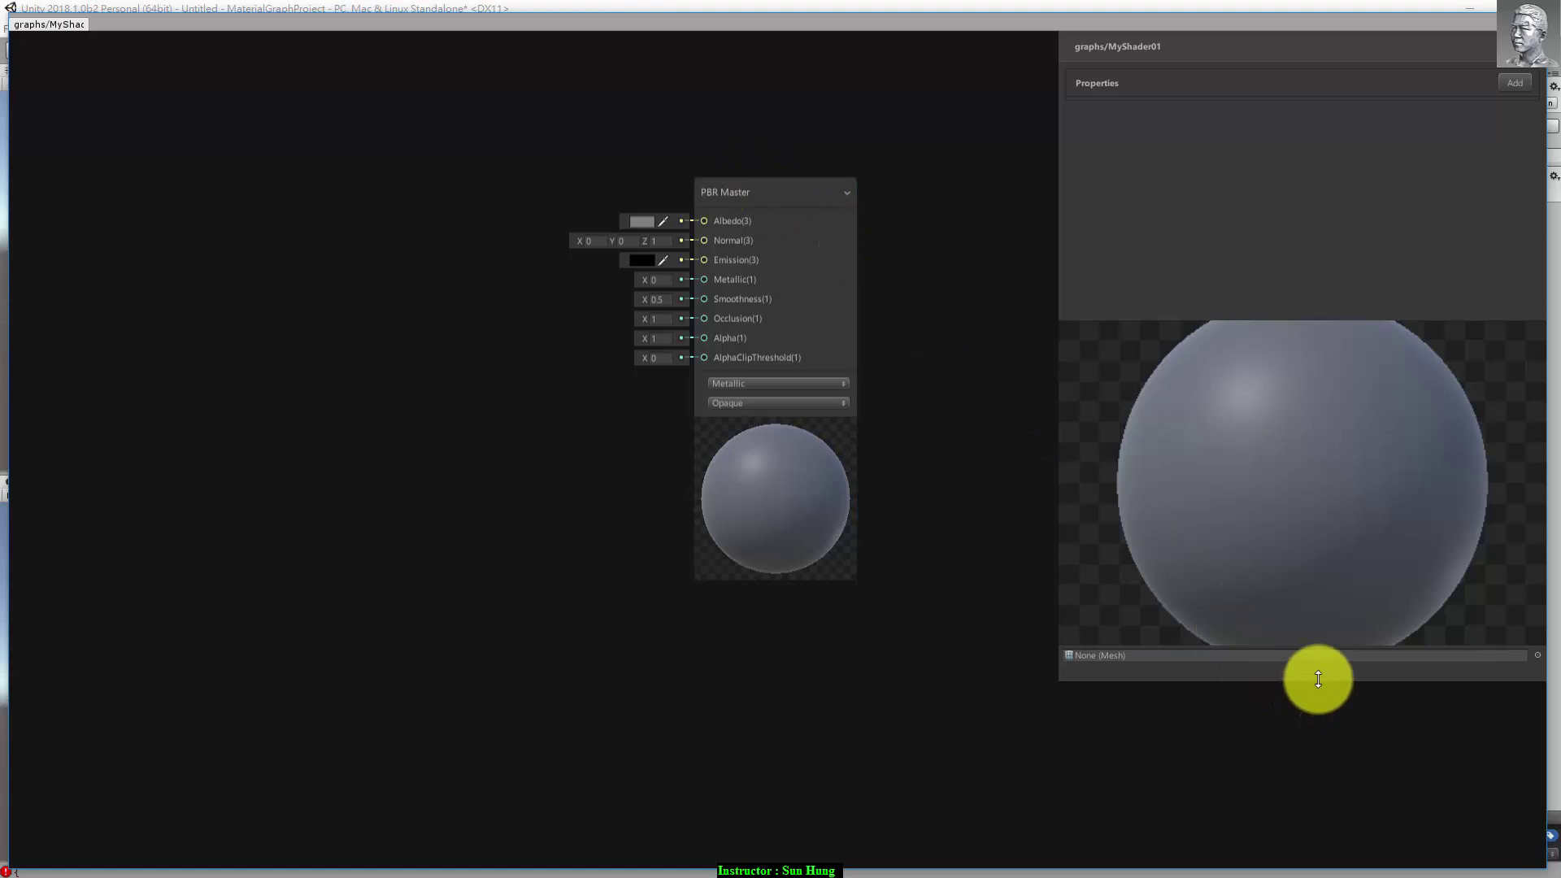
drag(1318, 689, 1309, 851)
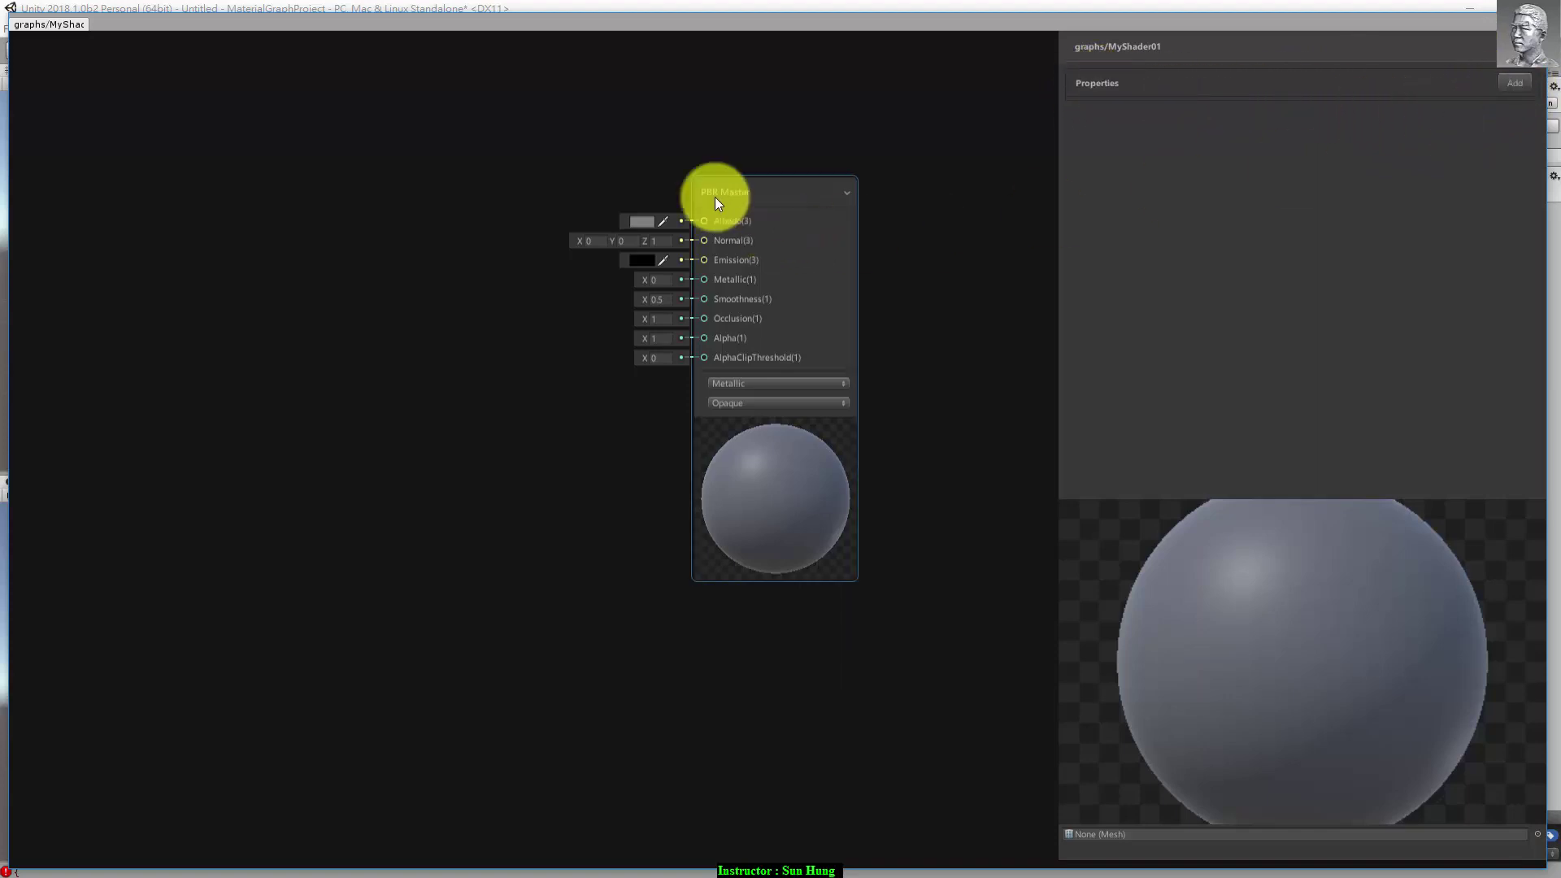
mouse_move(759, 202)
mouse_down()
mouse_move(815, 261)
mouse_move(796, 244)
mouse_up()
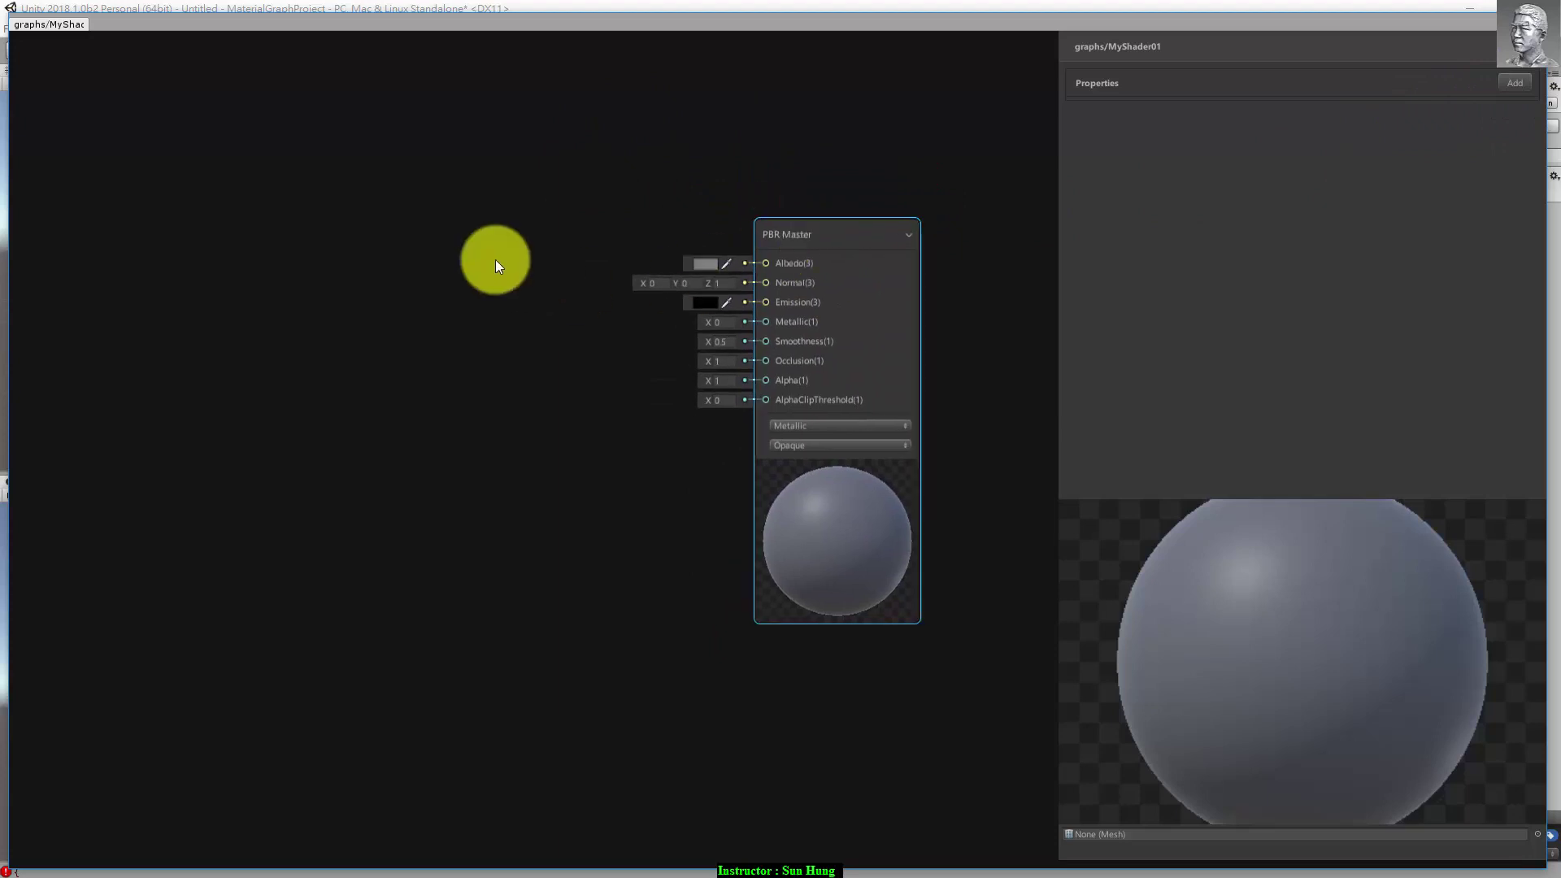
Step: Browse the Artistic, Adjustment and Procedural node categories without adding a node, then close the graph
right_click(401, 205)
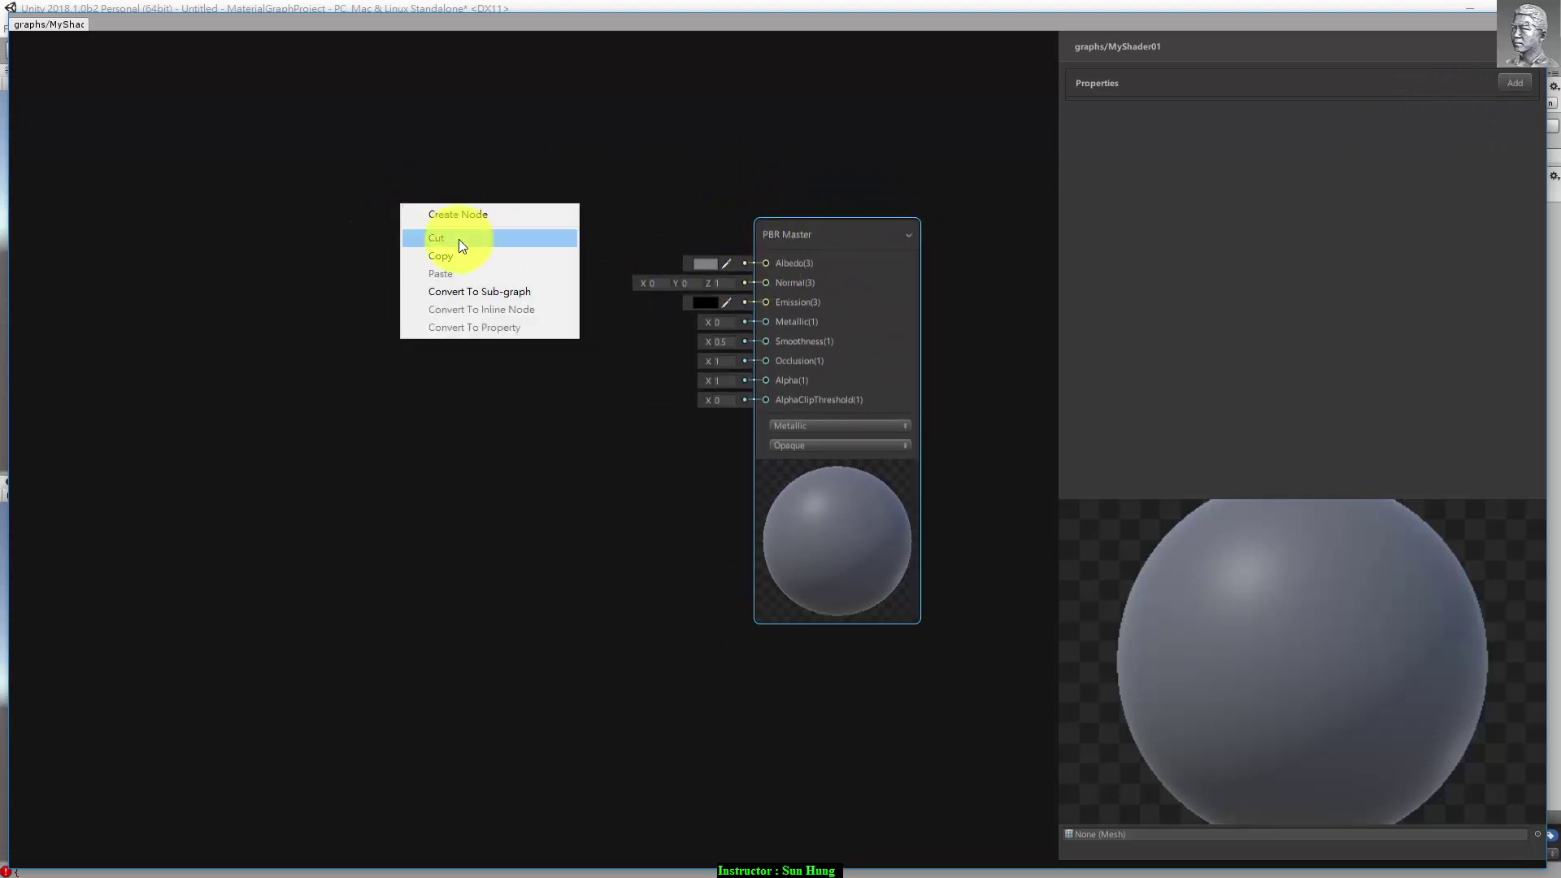
click(503, 215)
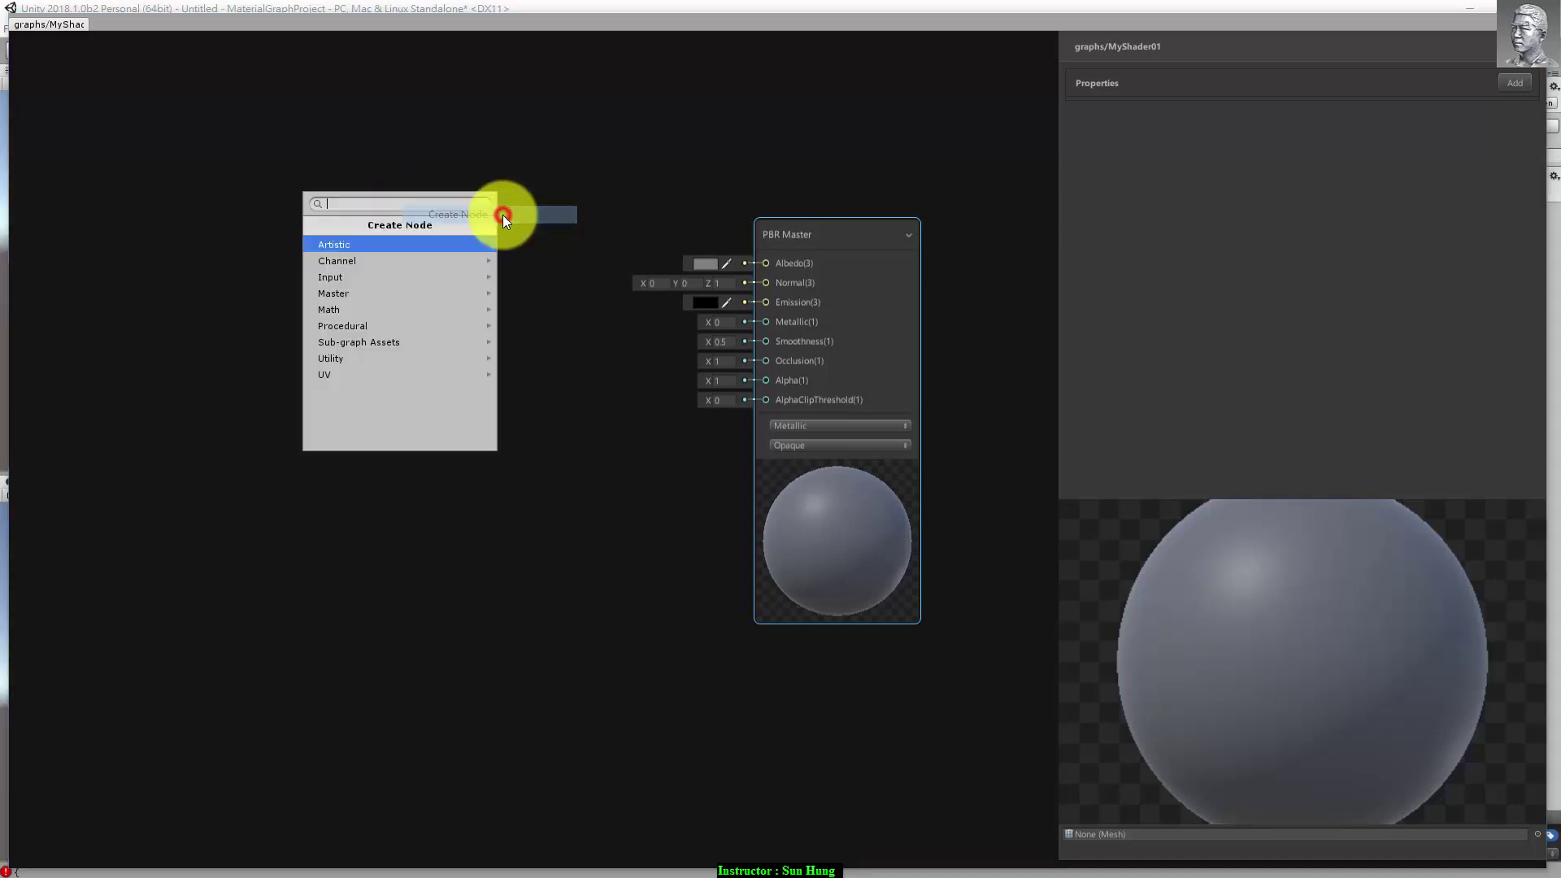
click(429, 246)
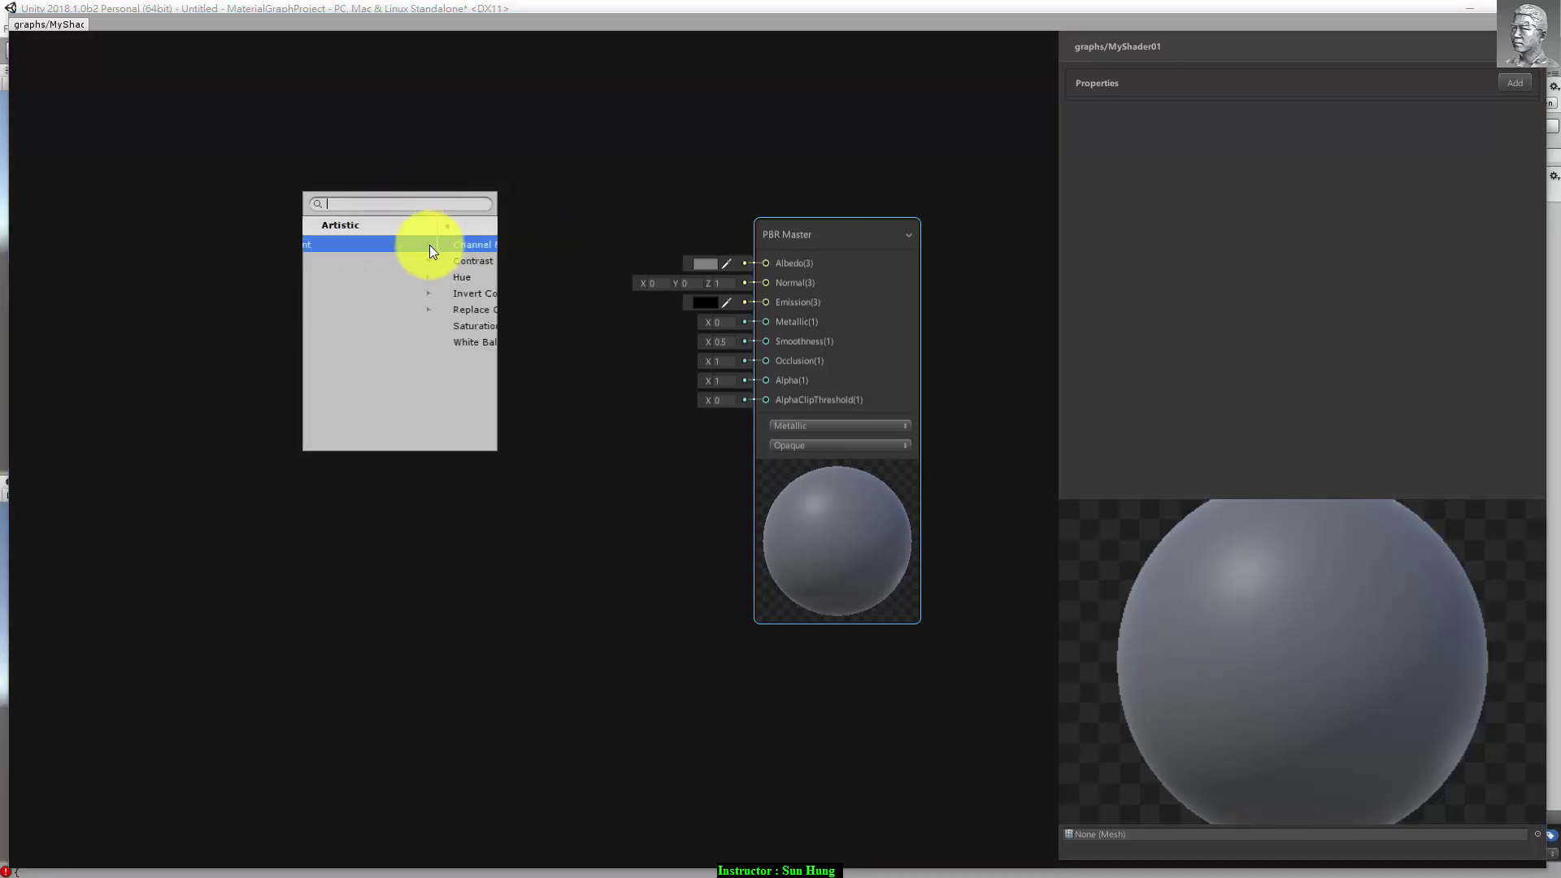
key(Left)
key(Left)
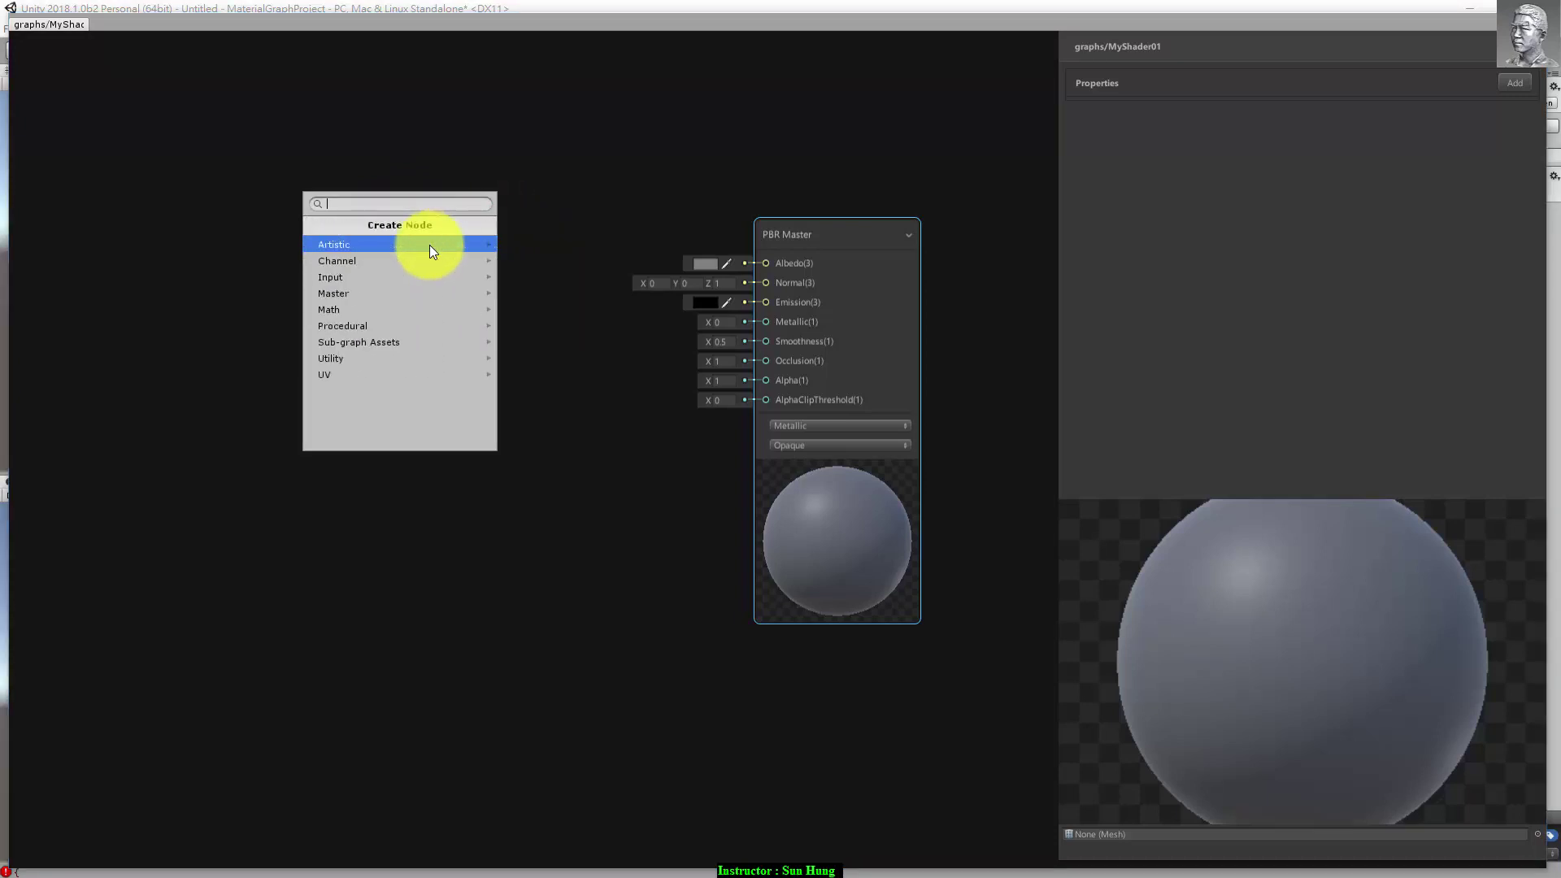
click(488, 248)
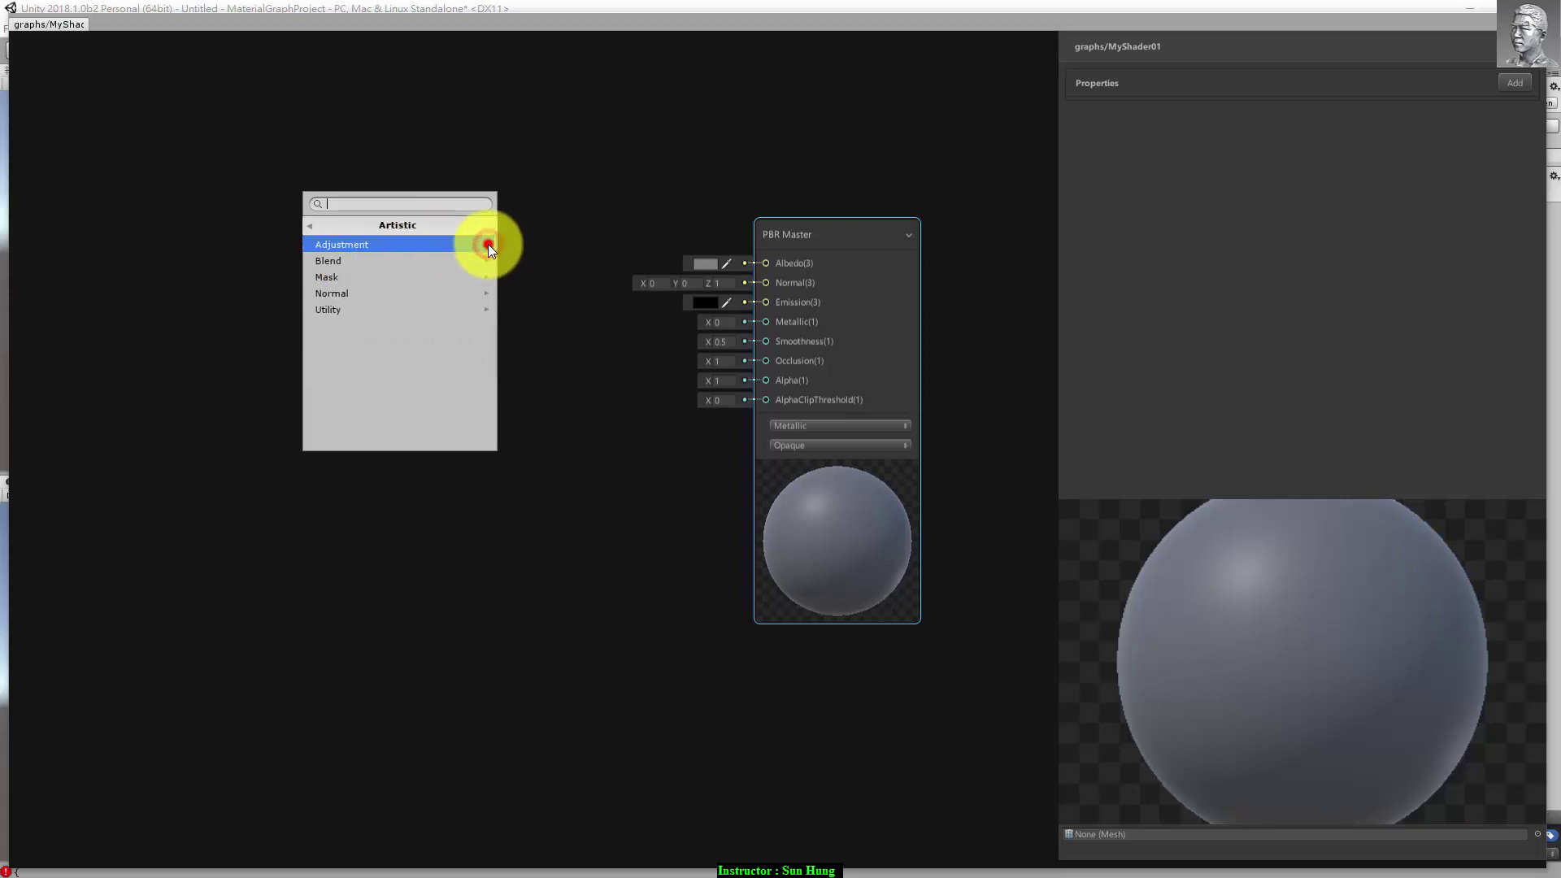
click(441, 248)
key(Left)
key(Left)
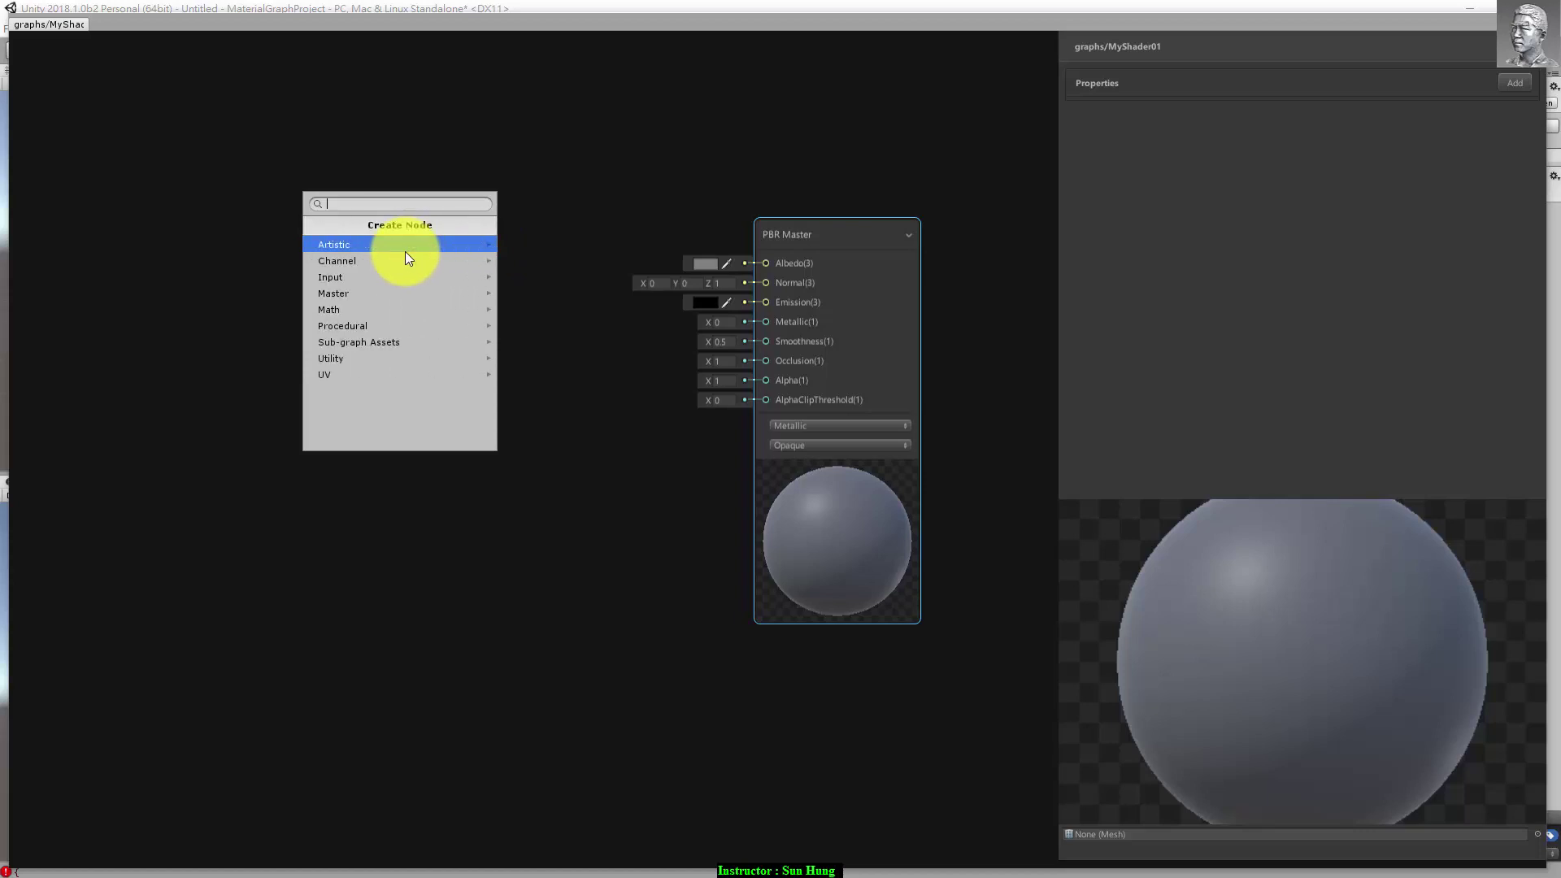
click(407, 325)
key(Left)
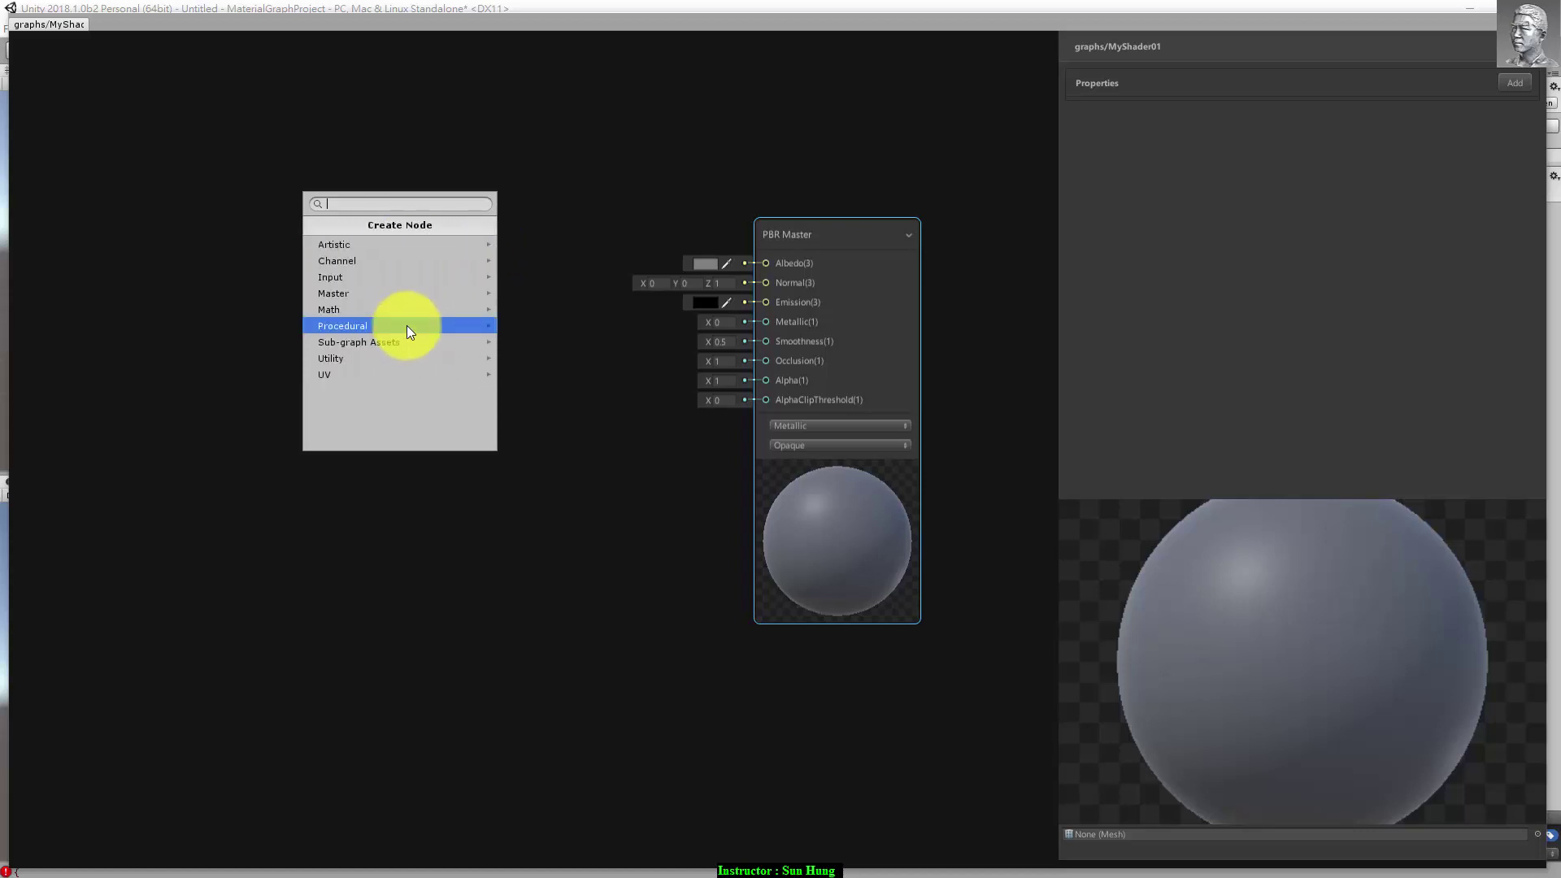
click(407, 325)
key(Left)
click(407, 326)
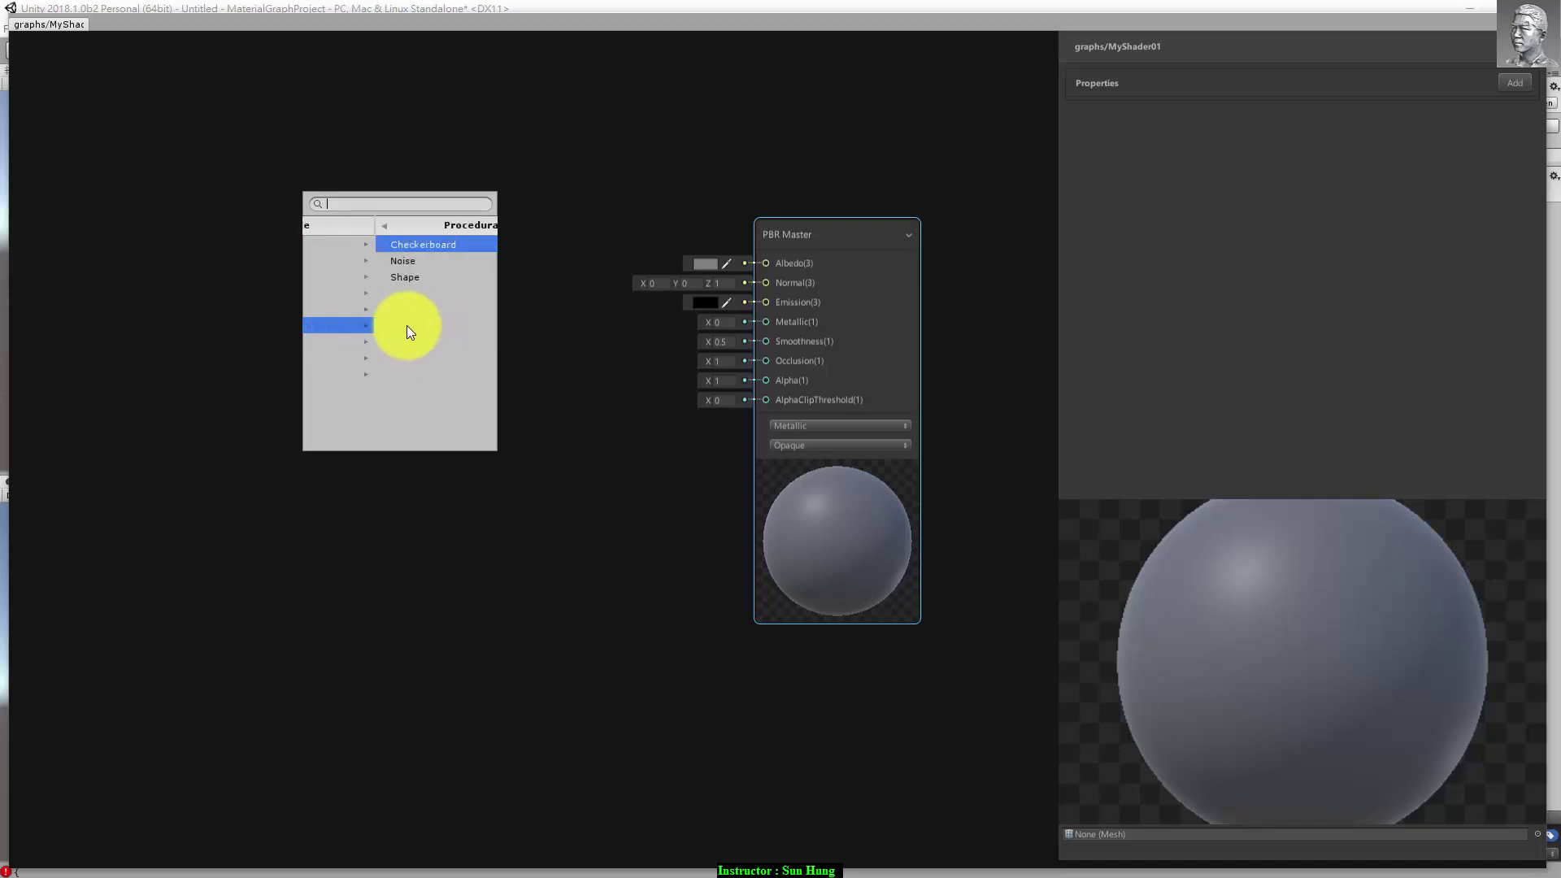
key(Left)
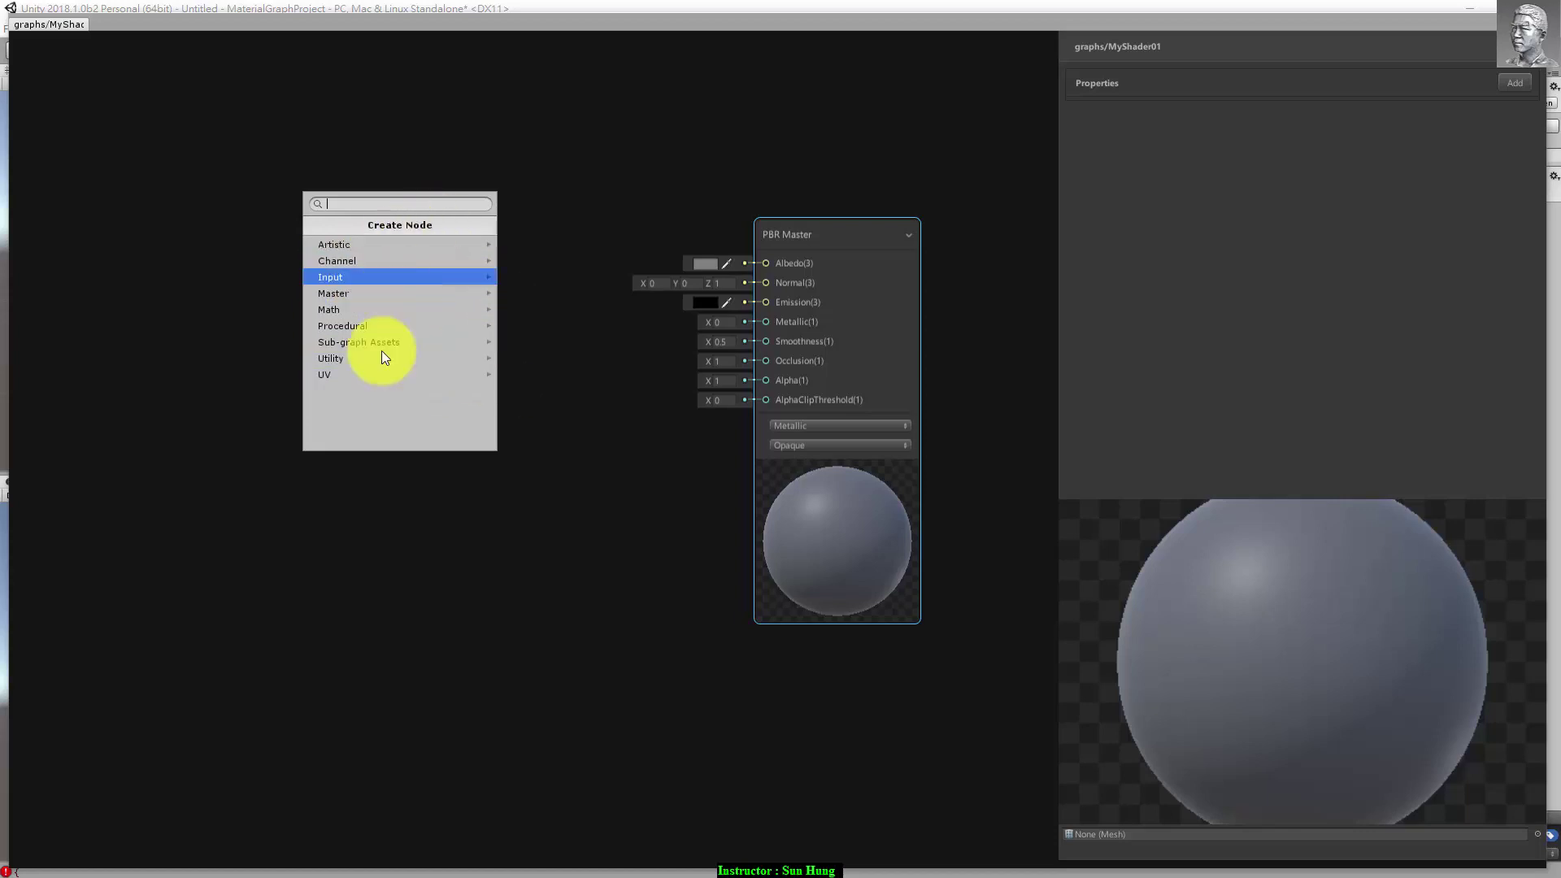
click(602, 532)
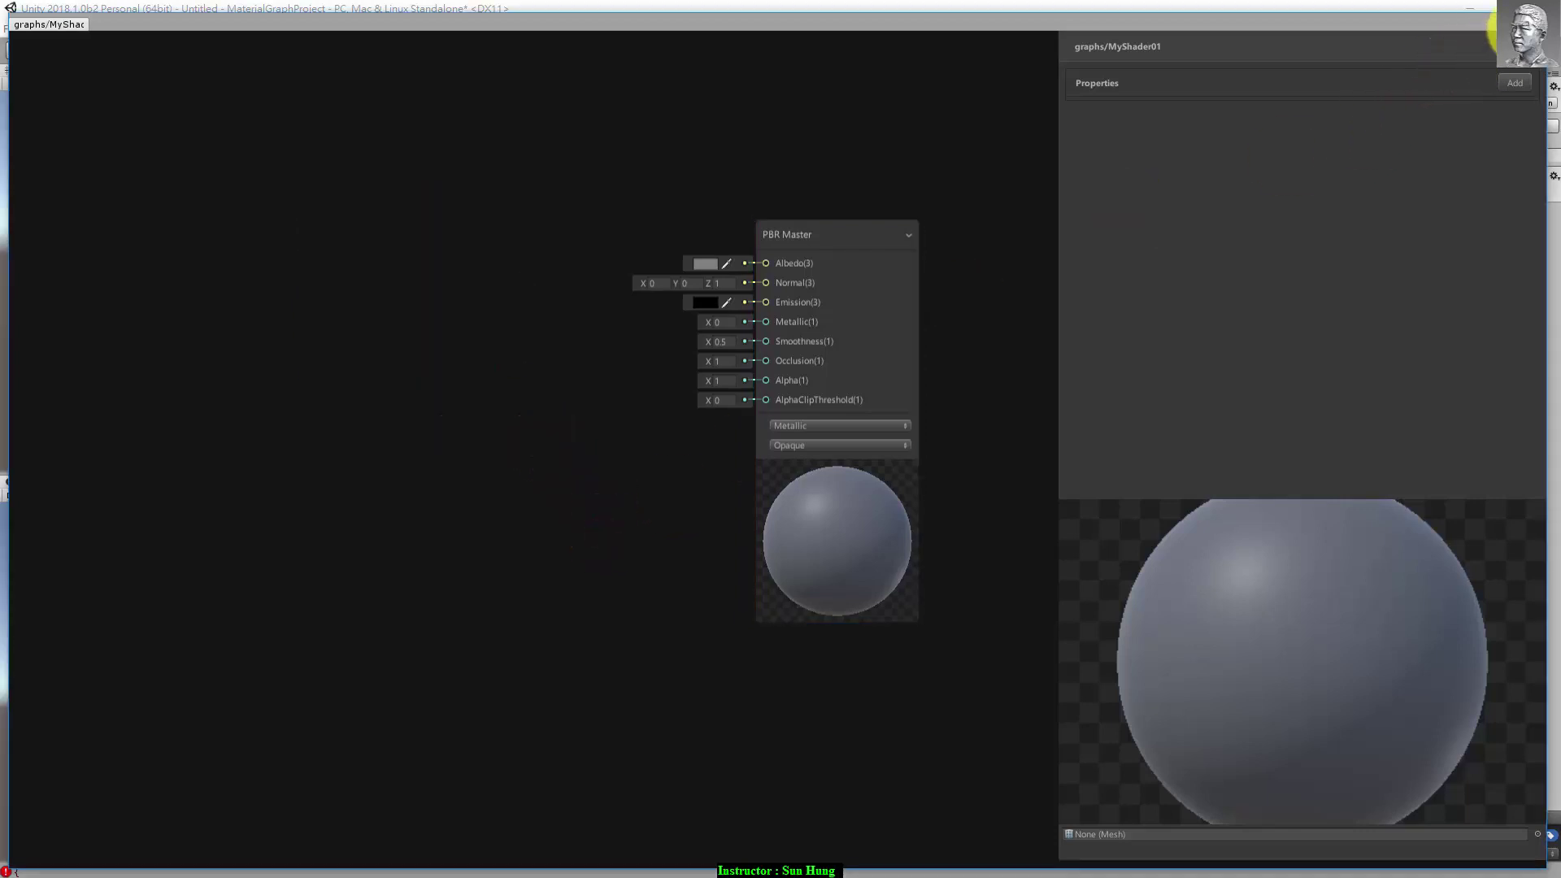
click(1476, 21)
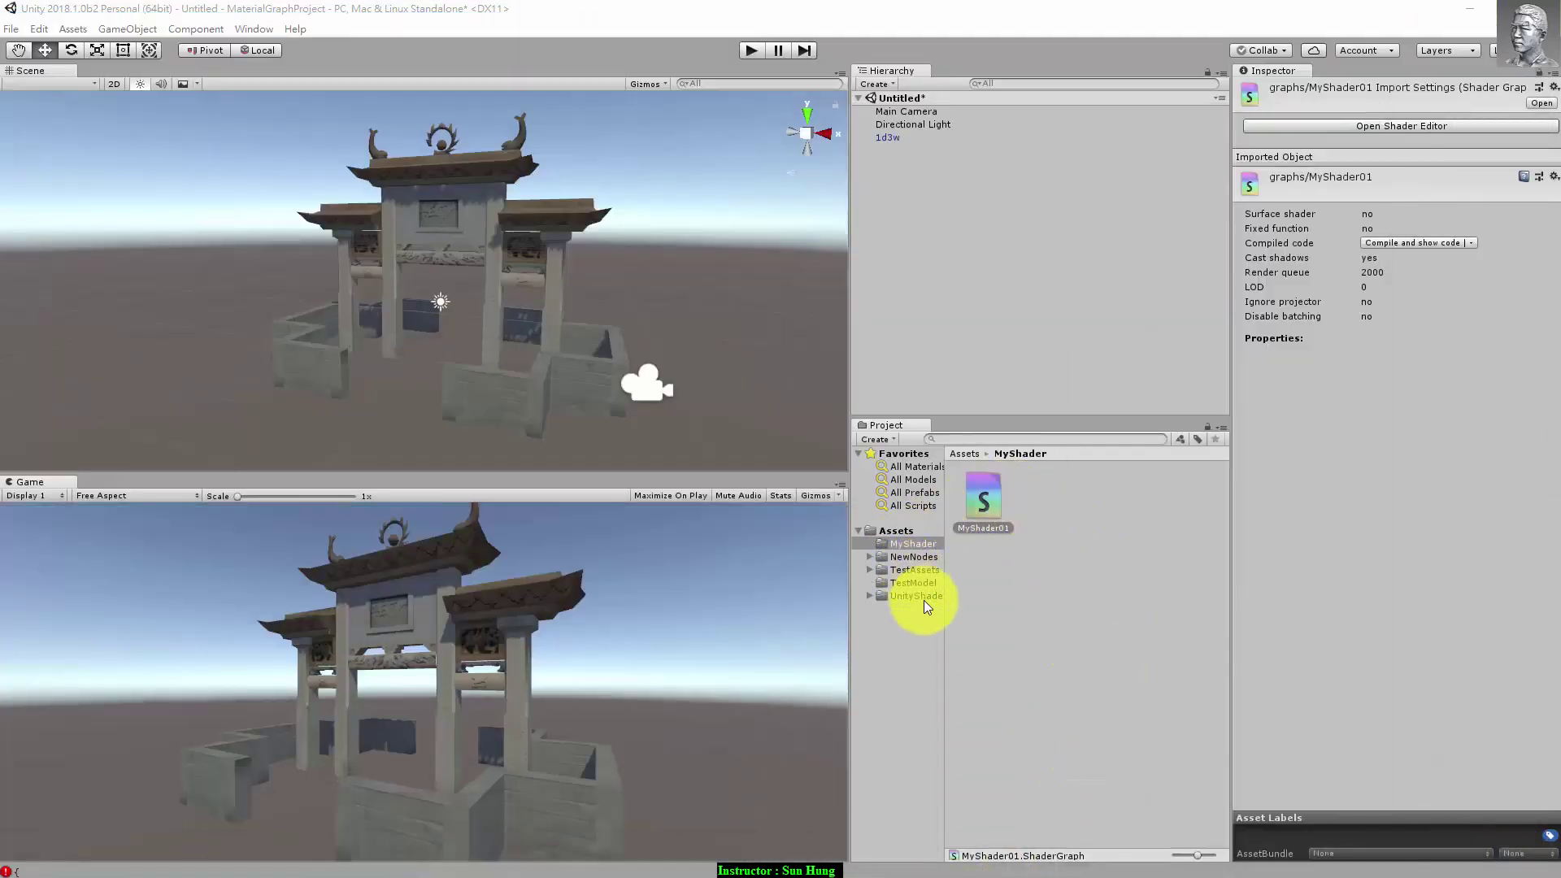
Step: Set the 1D3W material's shader to graphs/MyShader01 and reopen that graph
click(914, 581)
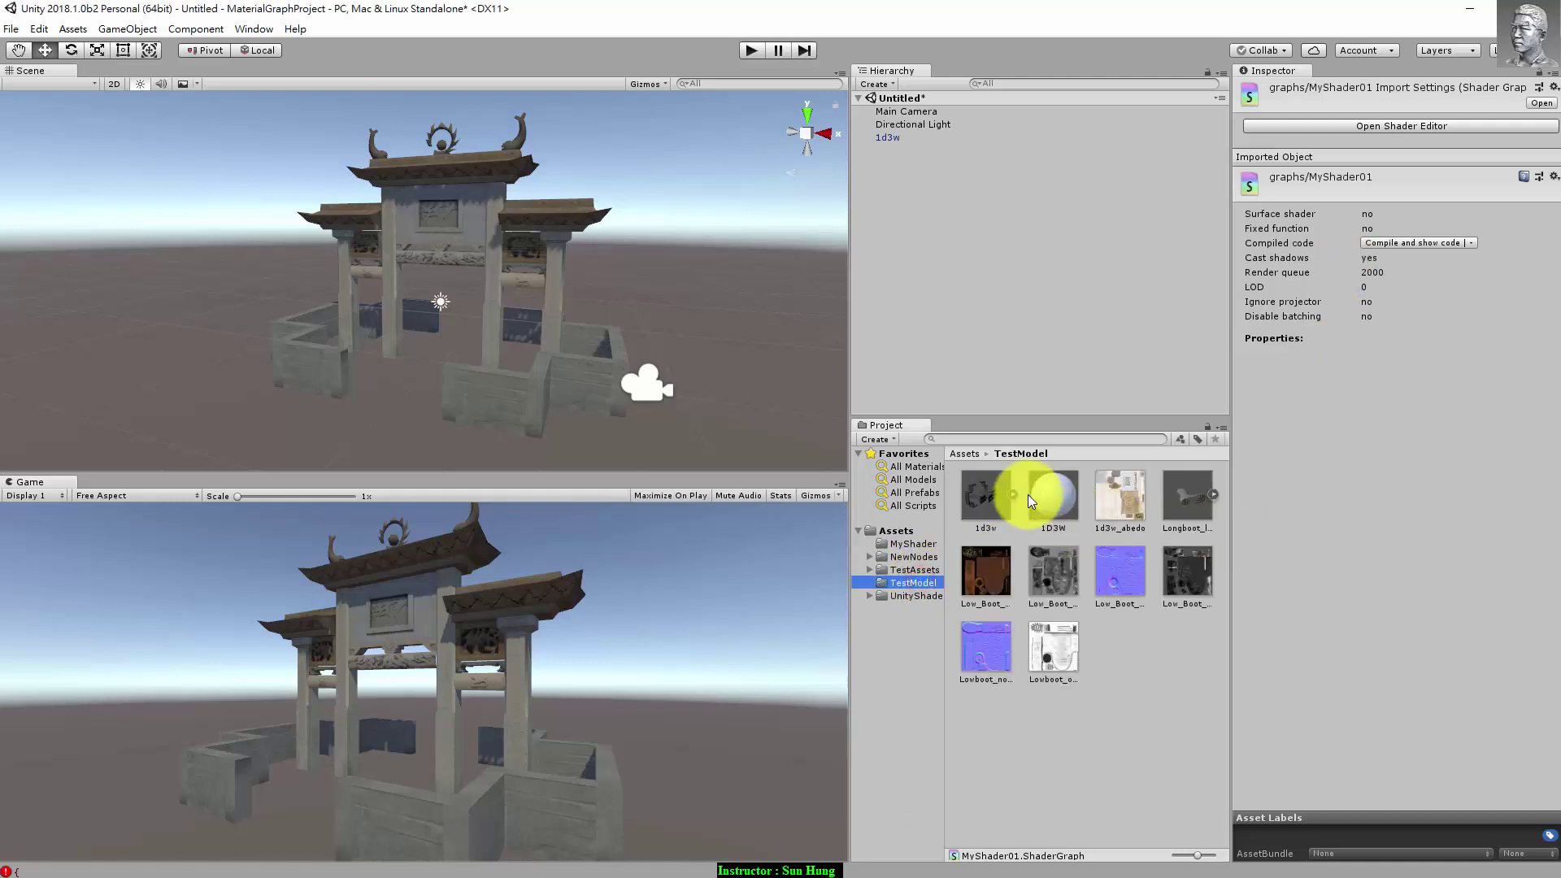
click(1049, 496)
click(1428, 101)
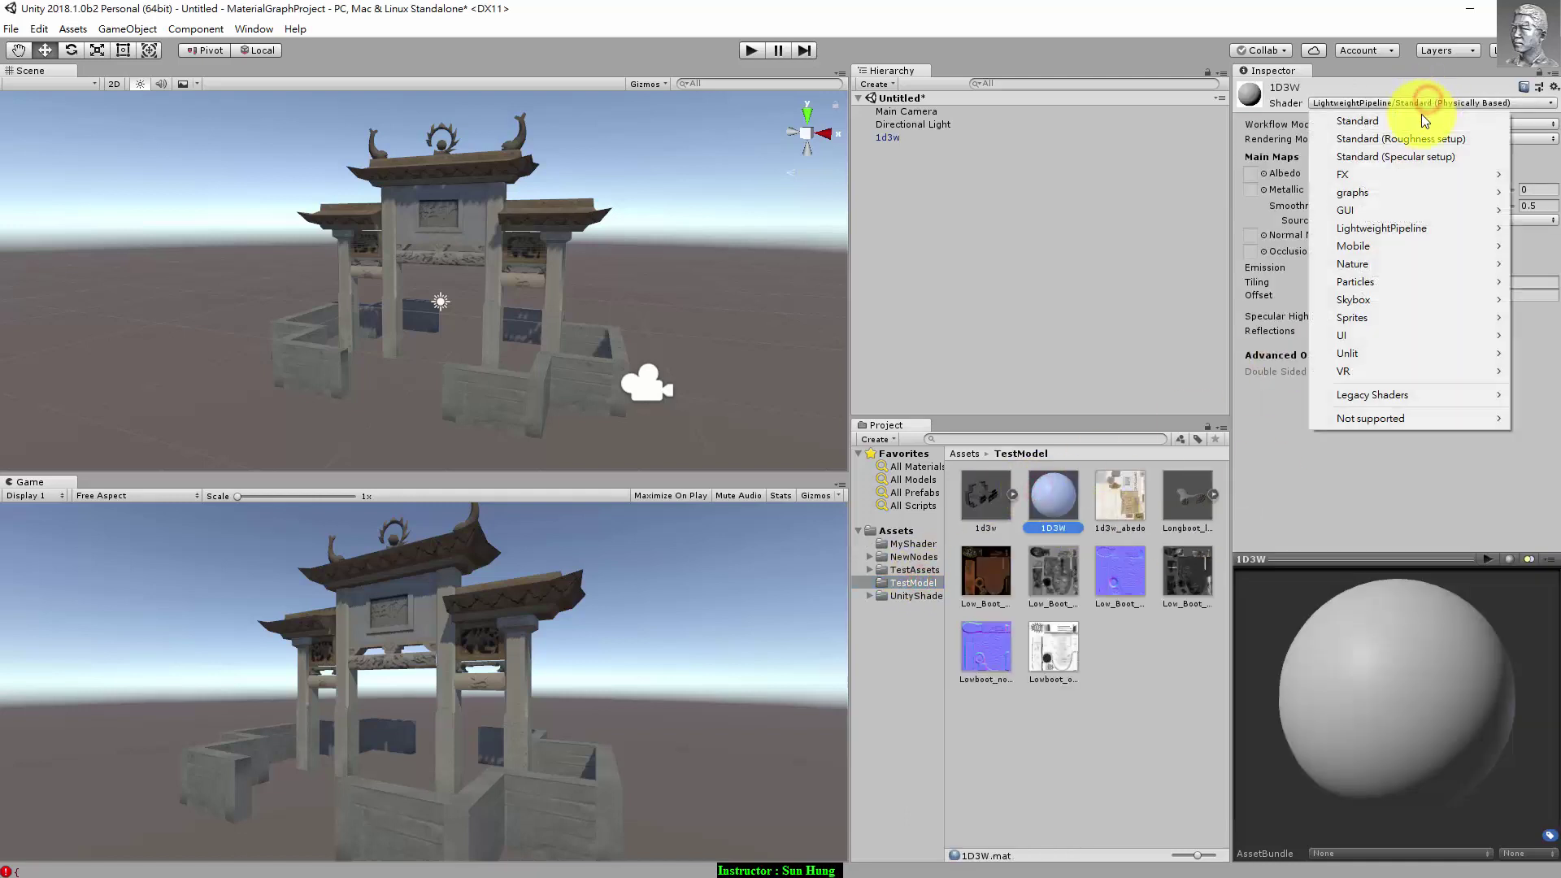
mouse_move(1408, 199)
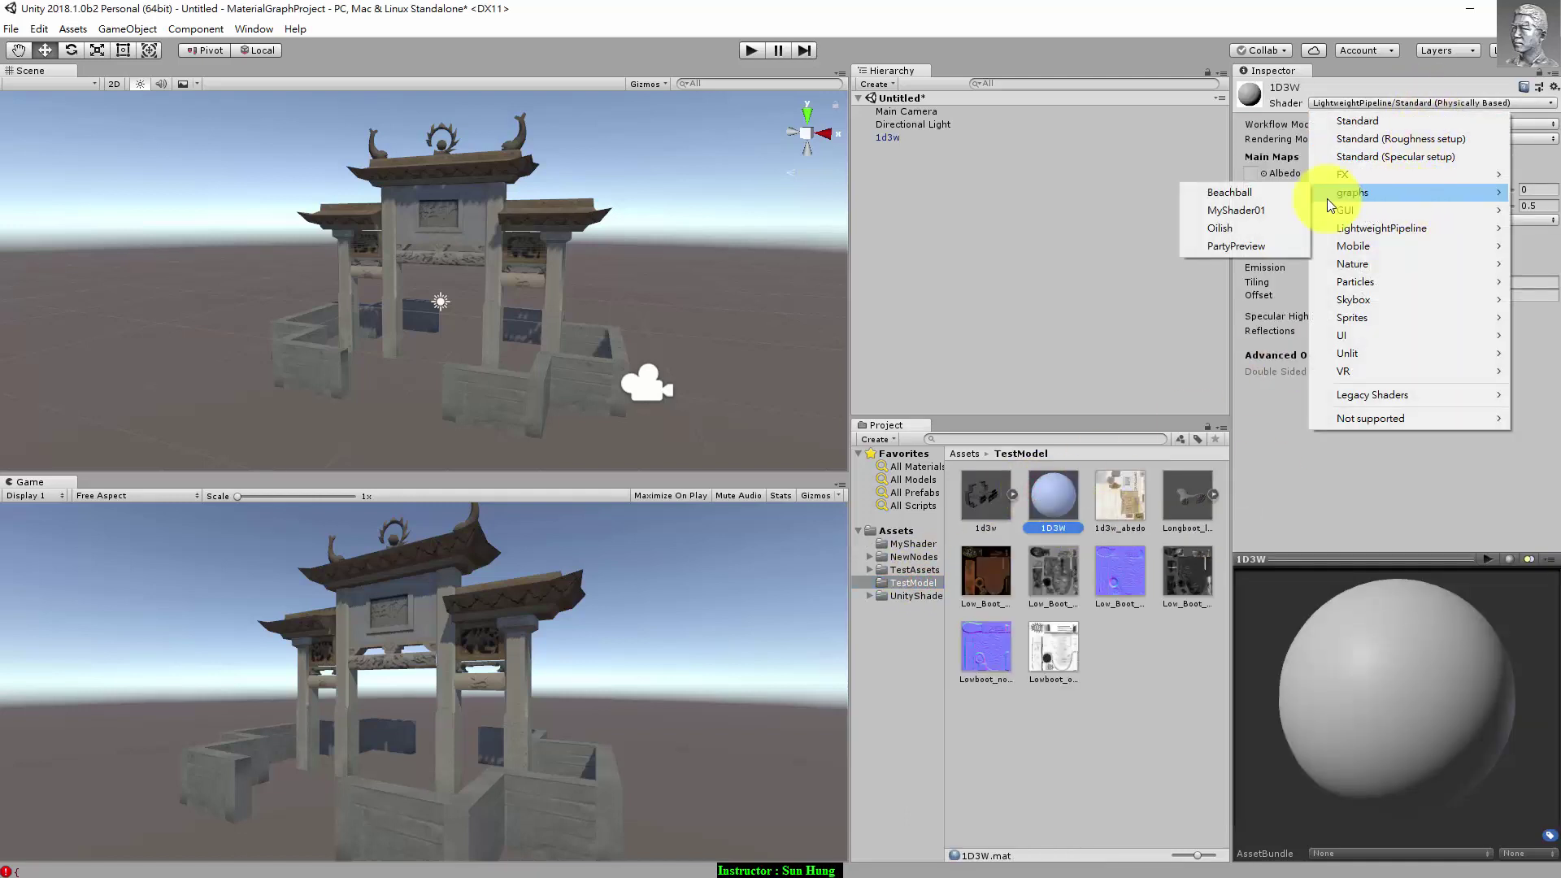
click(1244, 212)
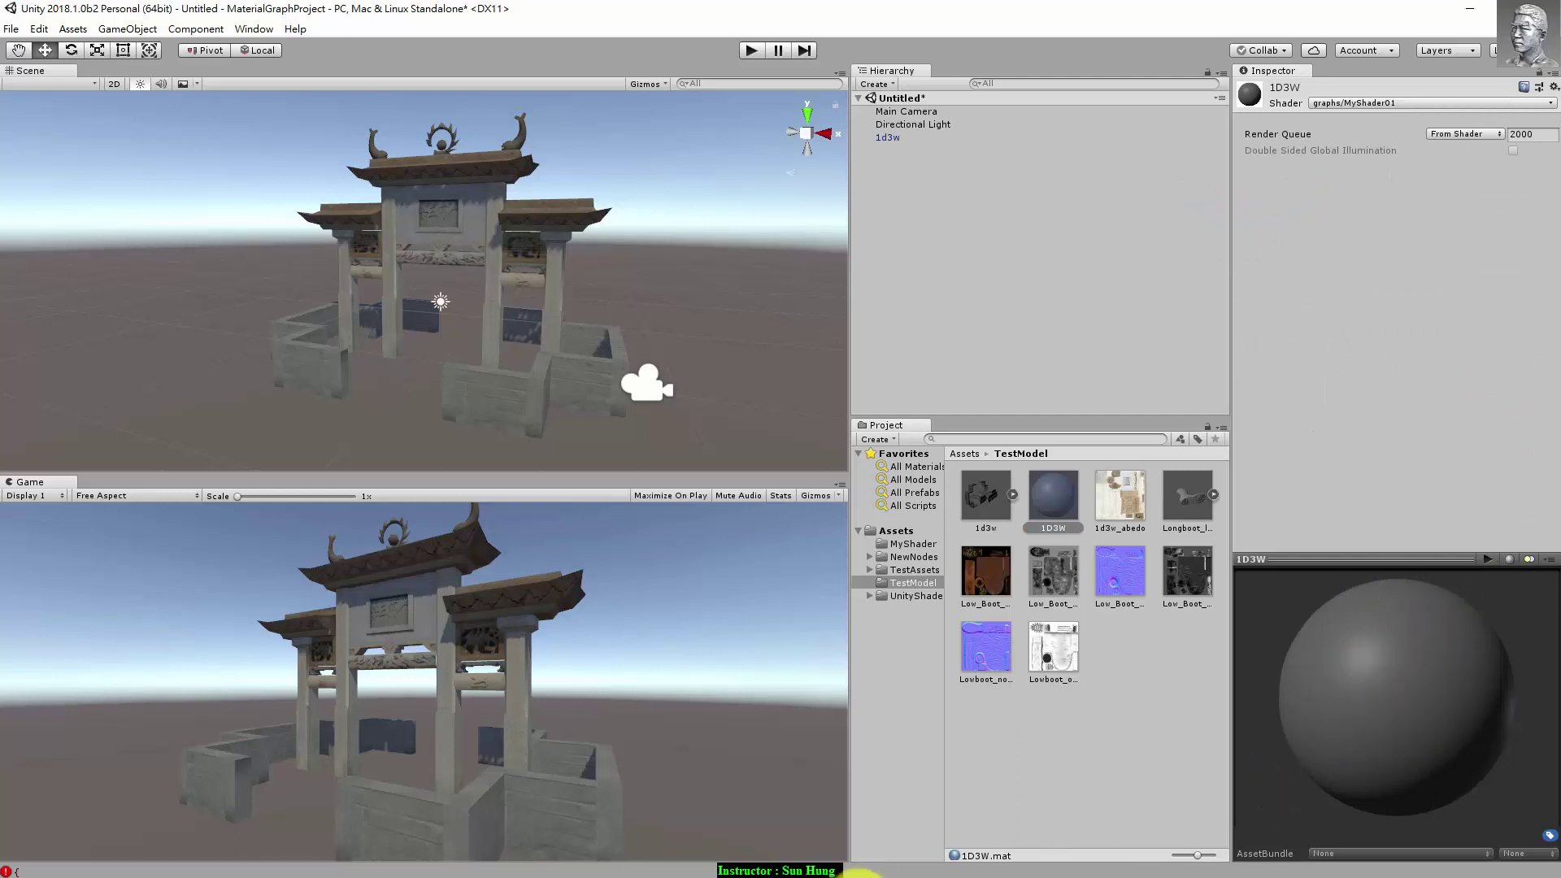
double_click(1252, 159)
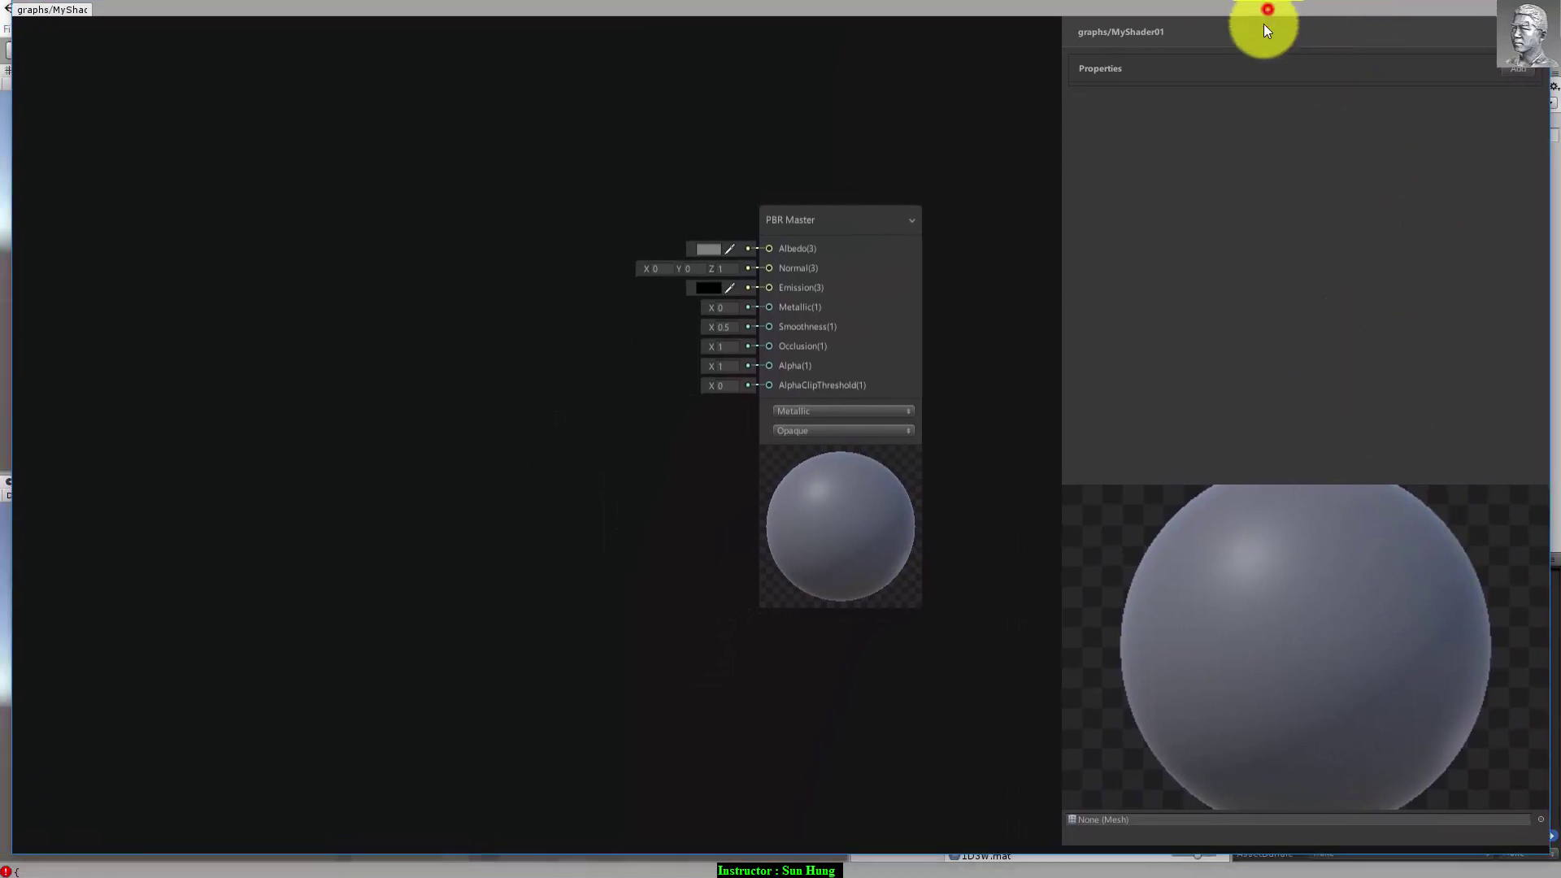
Step: Drag the 1D3W material onto the archway model, turning it plain grey
drag(1264, 17, 1158, 570)
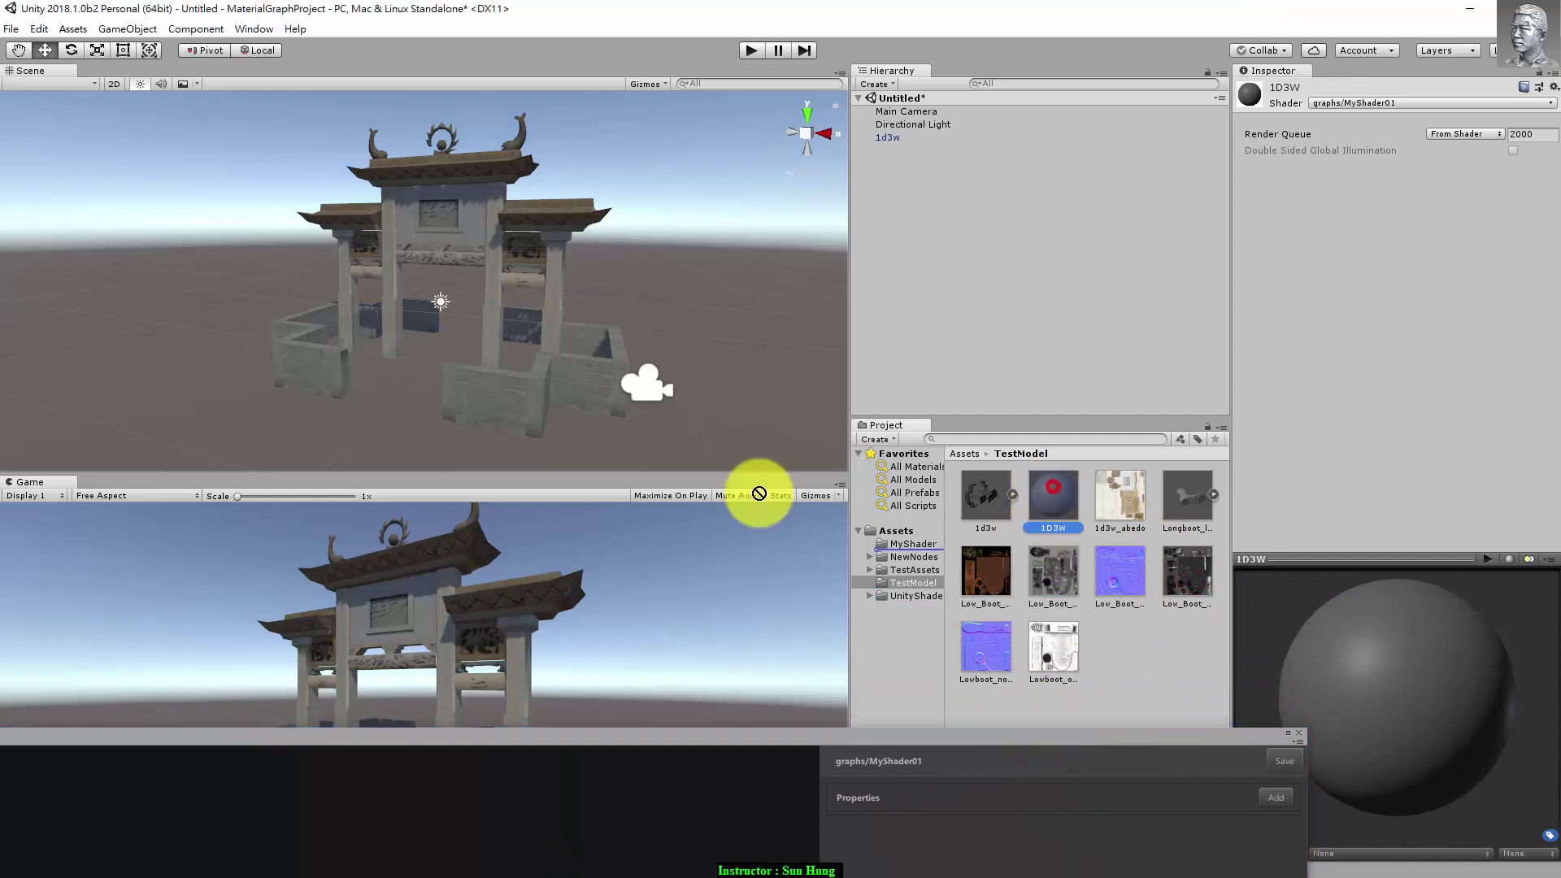
drag(1046, 493, 477, 209)
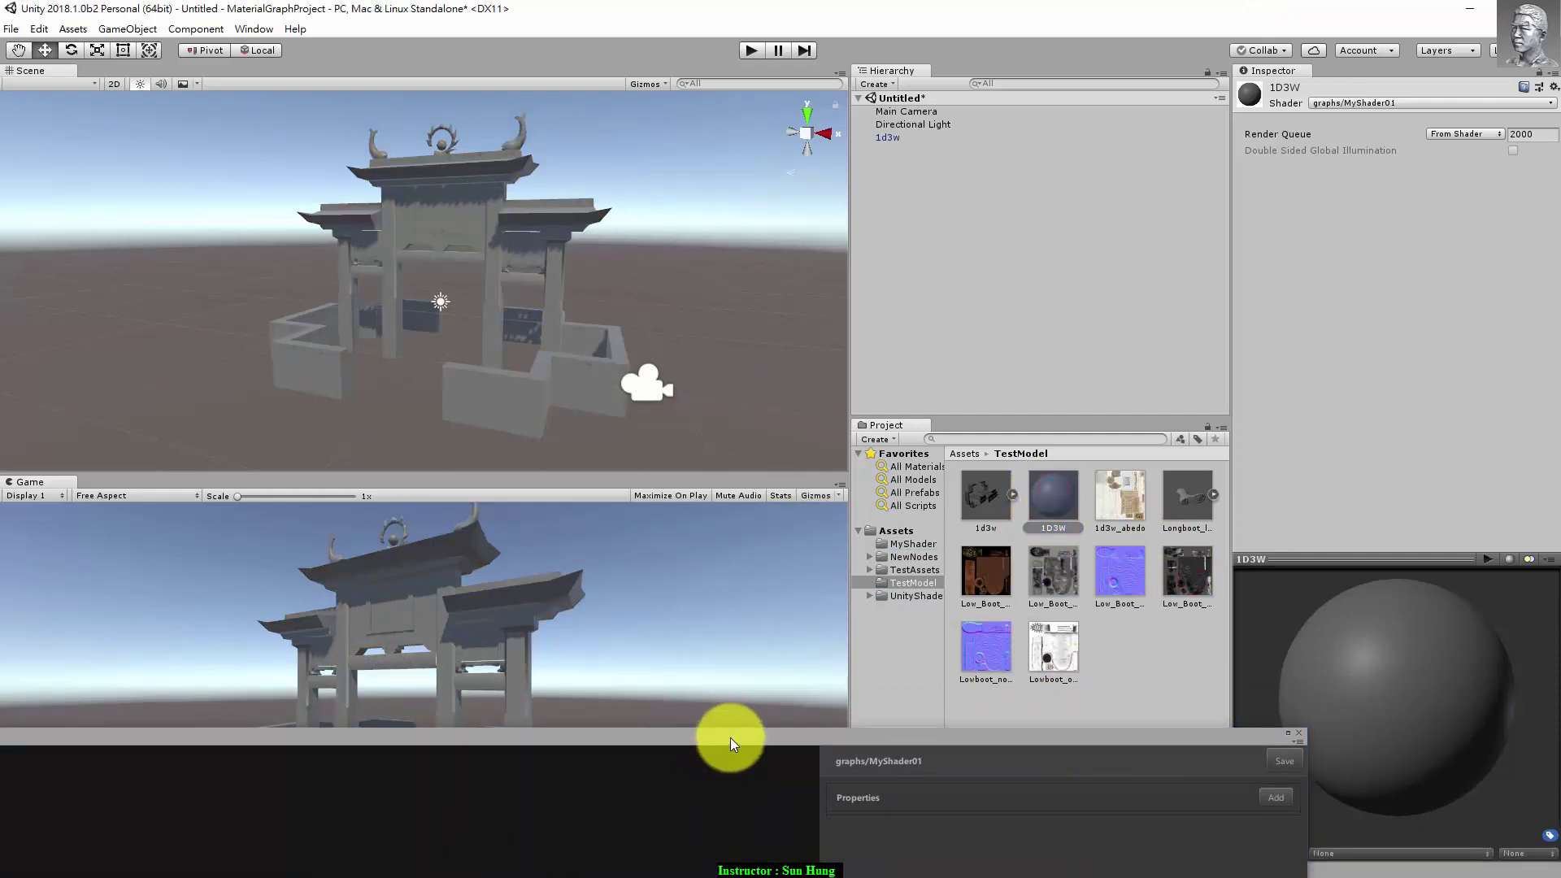
drag(730, 738, 979, 122)
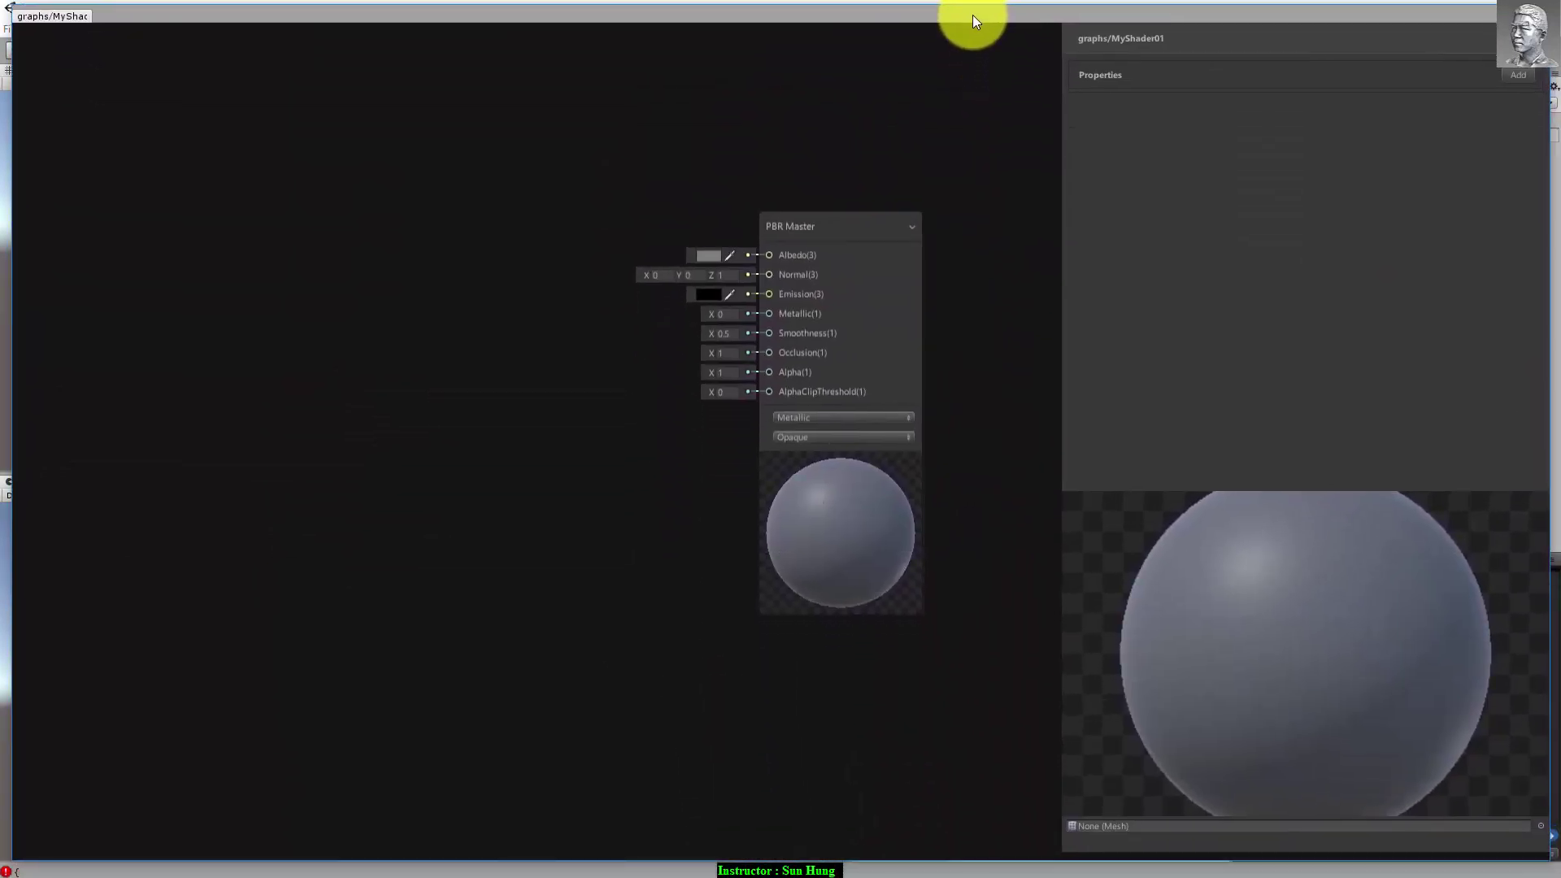
drag(979, 122, 973, 15)
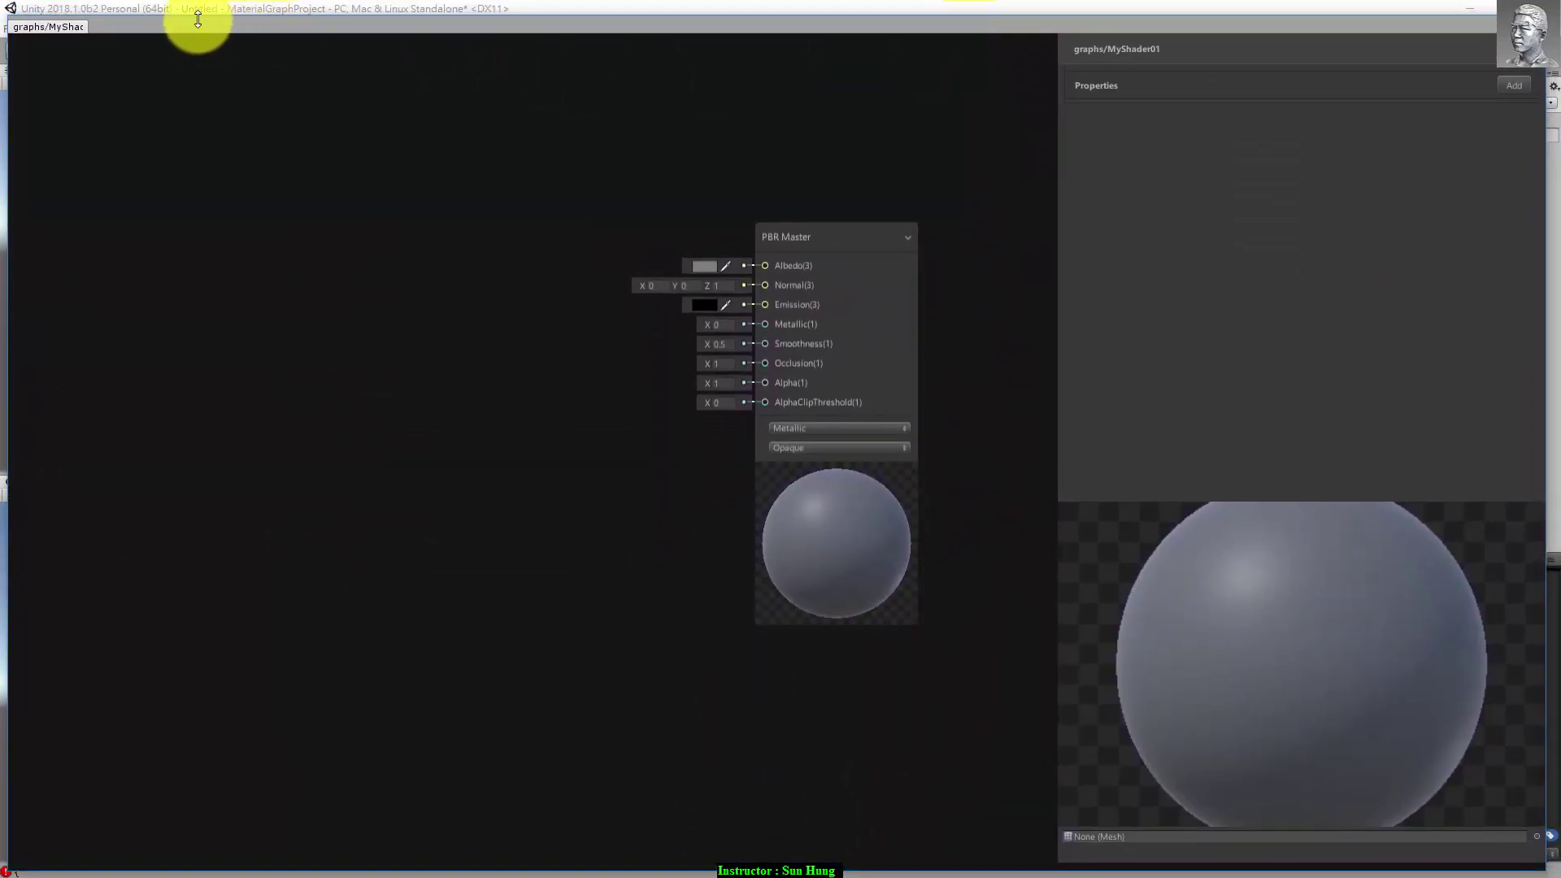
Step: Dock the graph window on the right half, size its properties panel, and frame PBR Master
drag(200, 25, 216, 302)
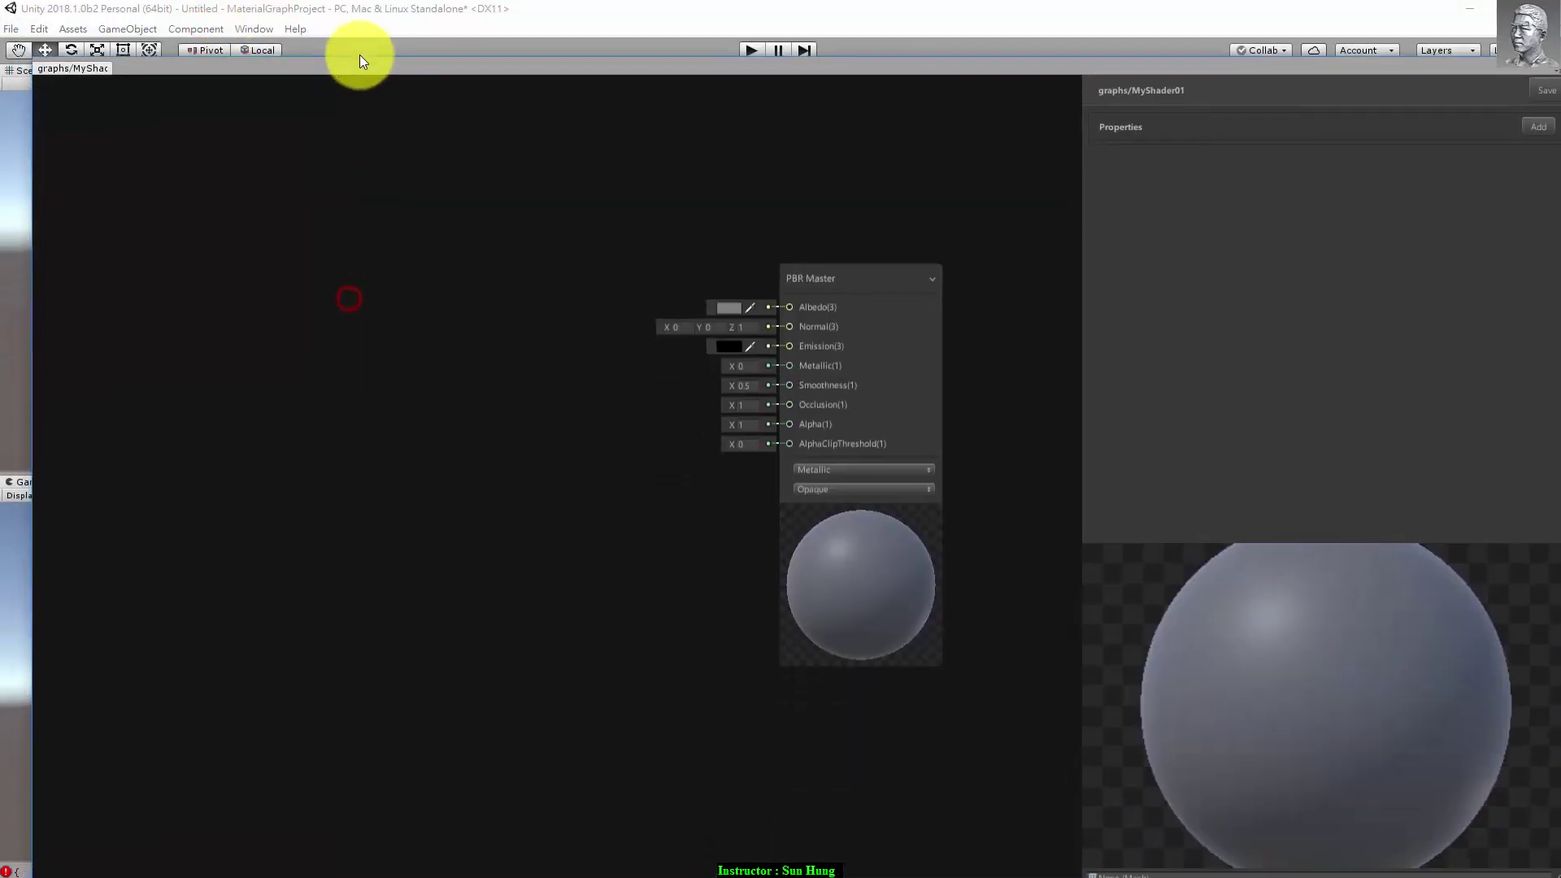
drag(349, 299, 339, 20)
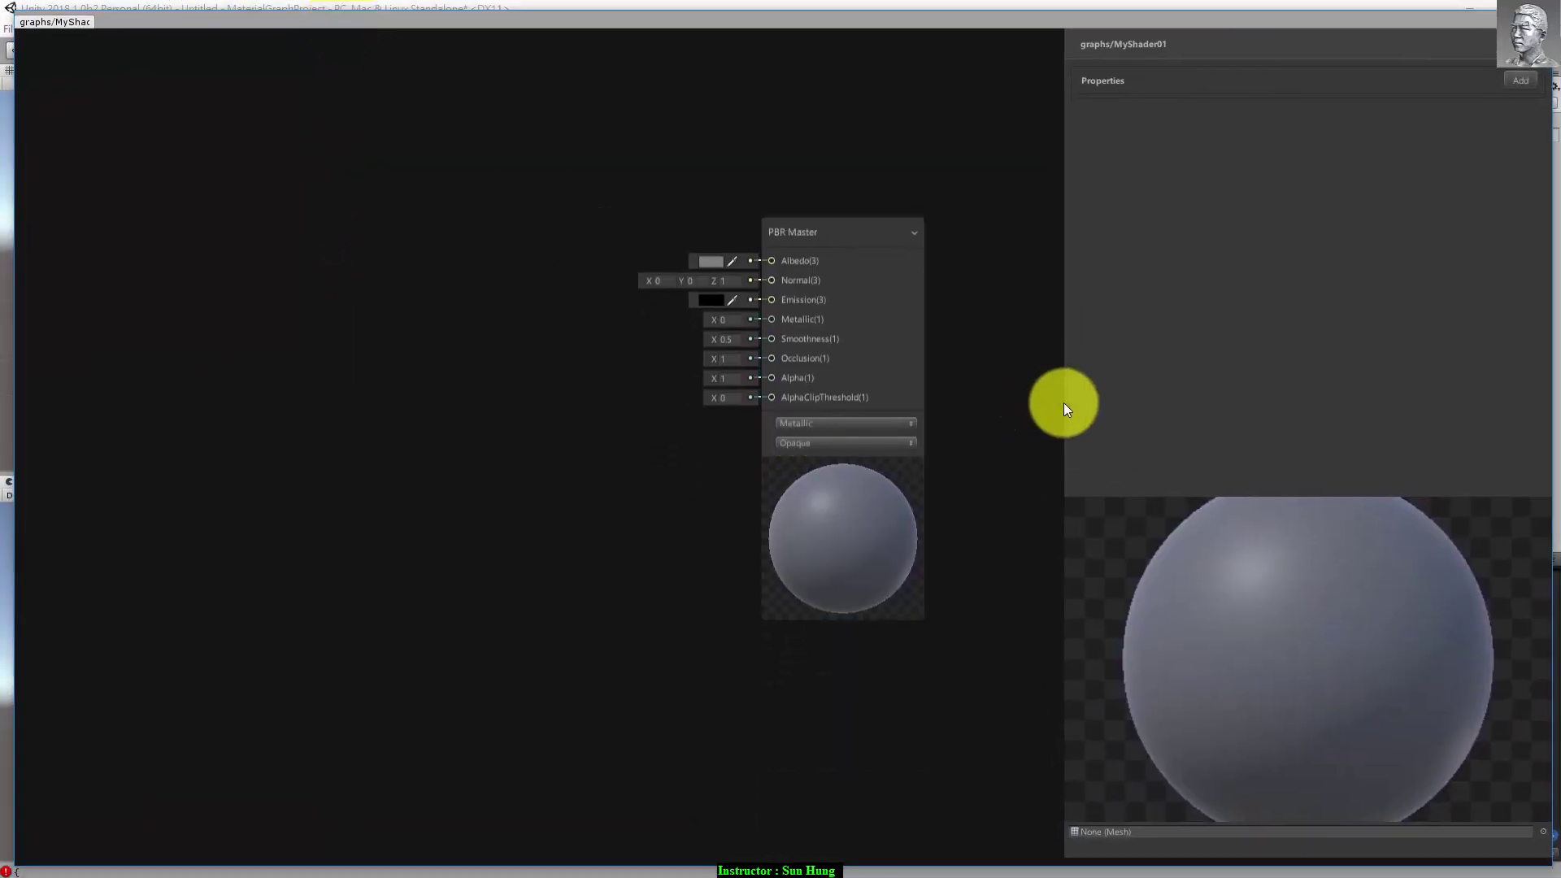
mouse_move(1067, 393)
mouse_down()
mouse_move(1324, 415)
mouse_move(1263, 421)
mouse_up()
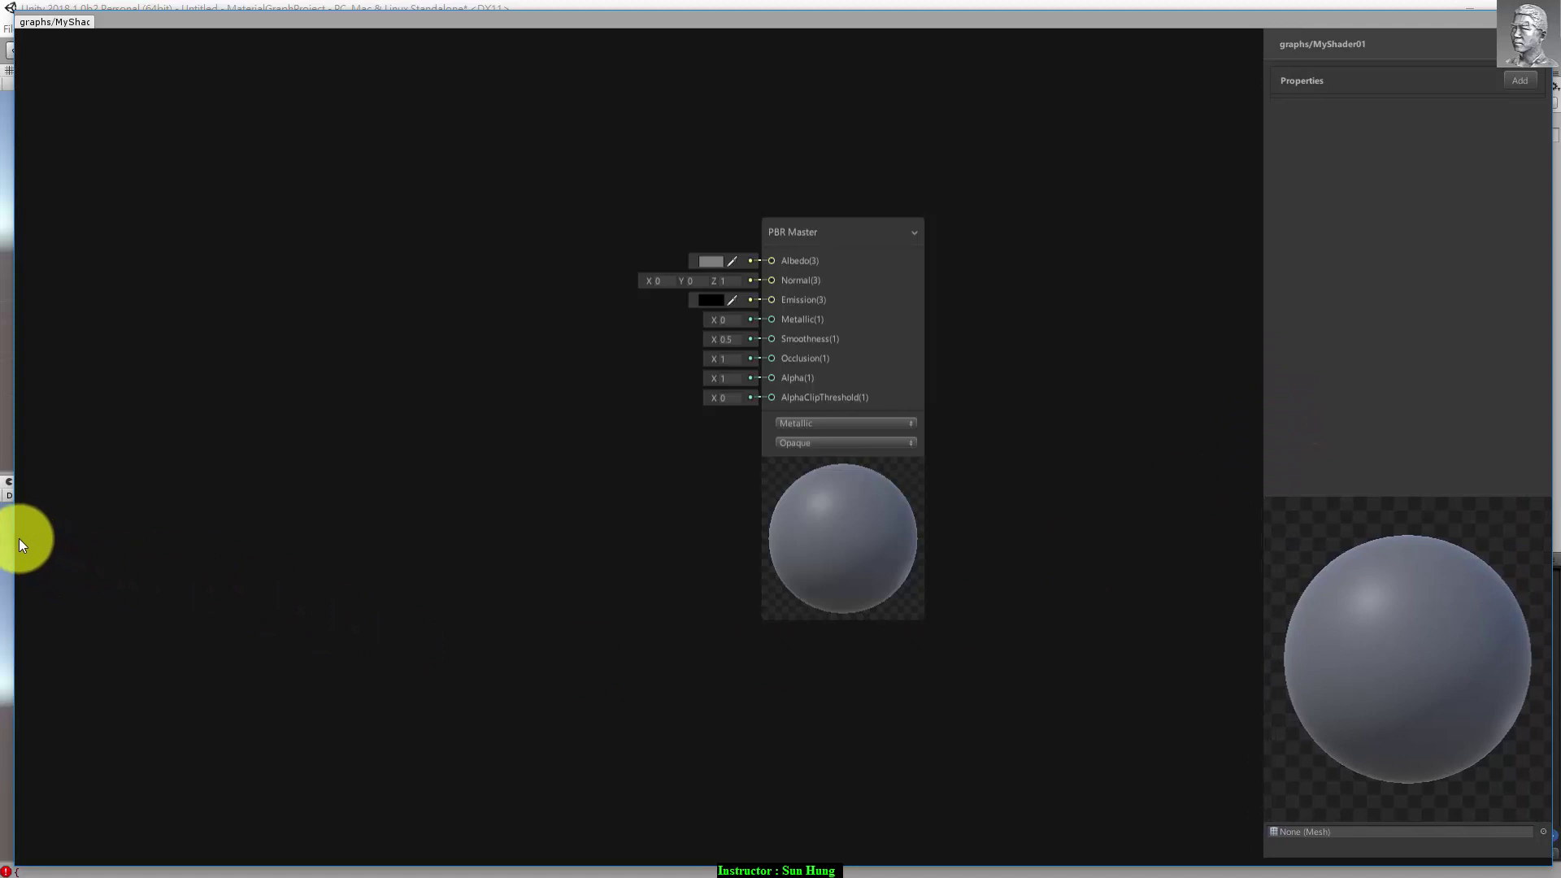
drag(18, 538, 596, 569)
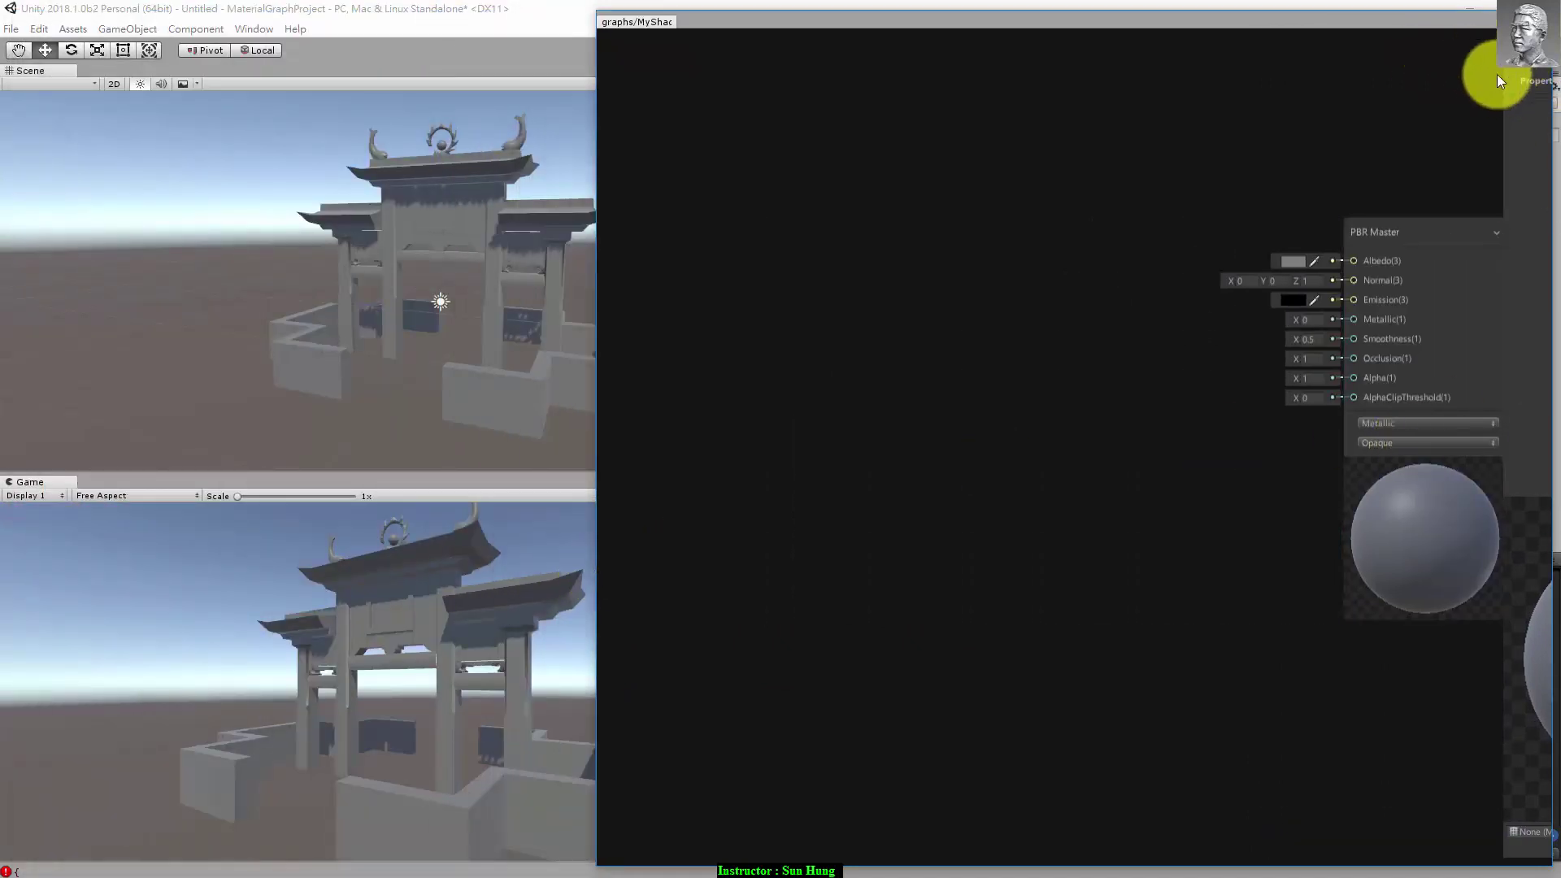
drag(1500, 82, 1023, 90)
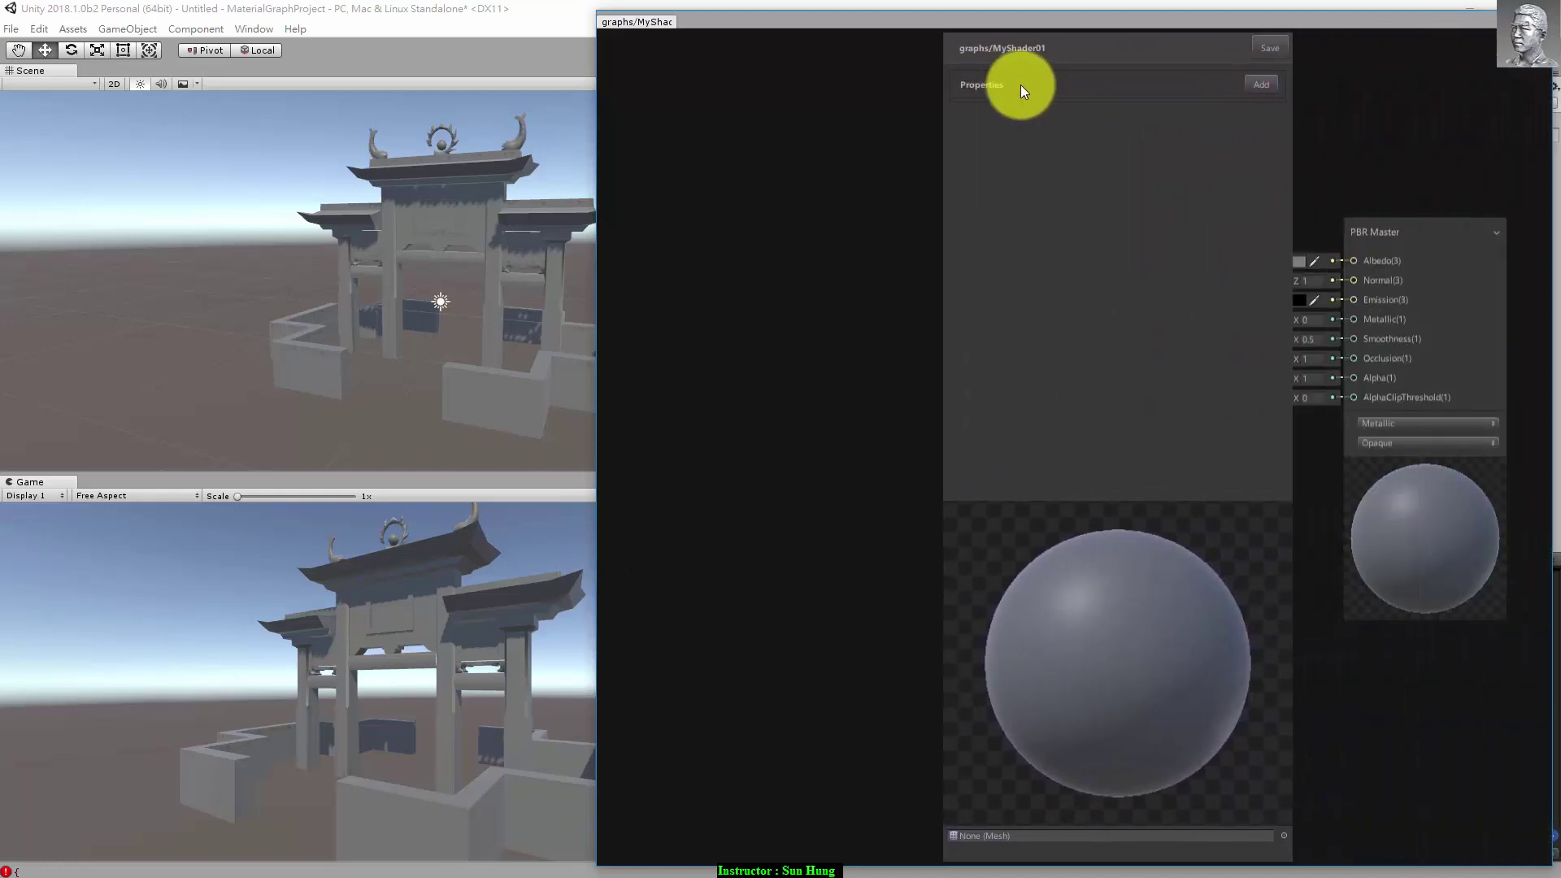
key(a)
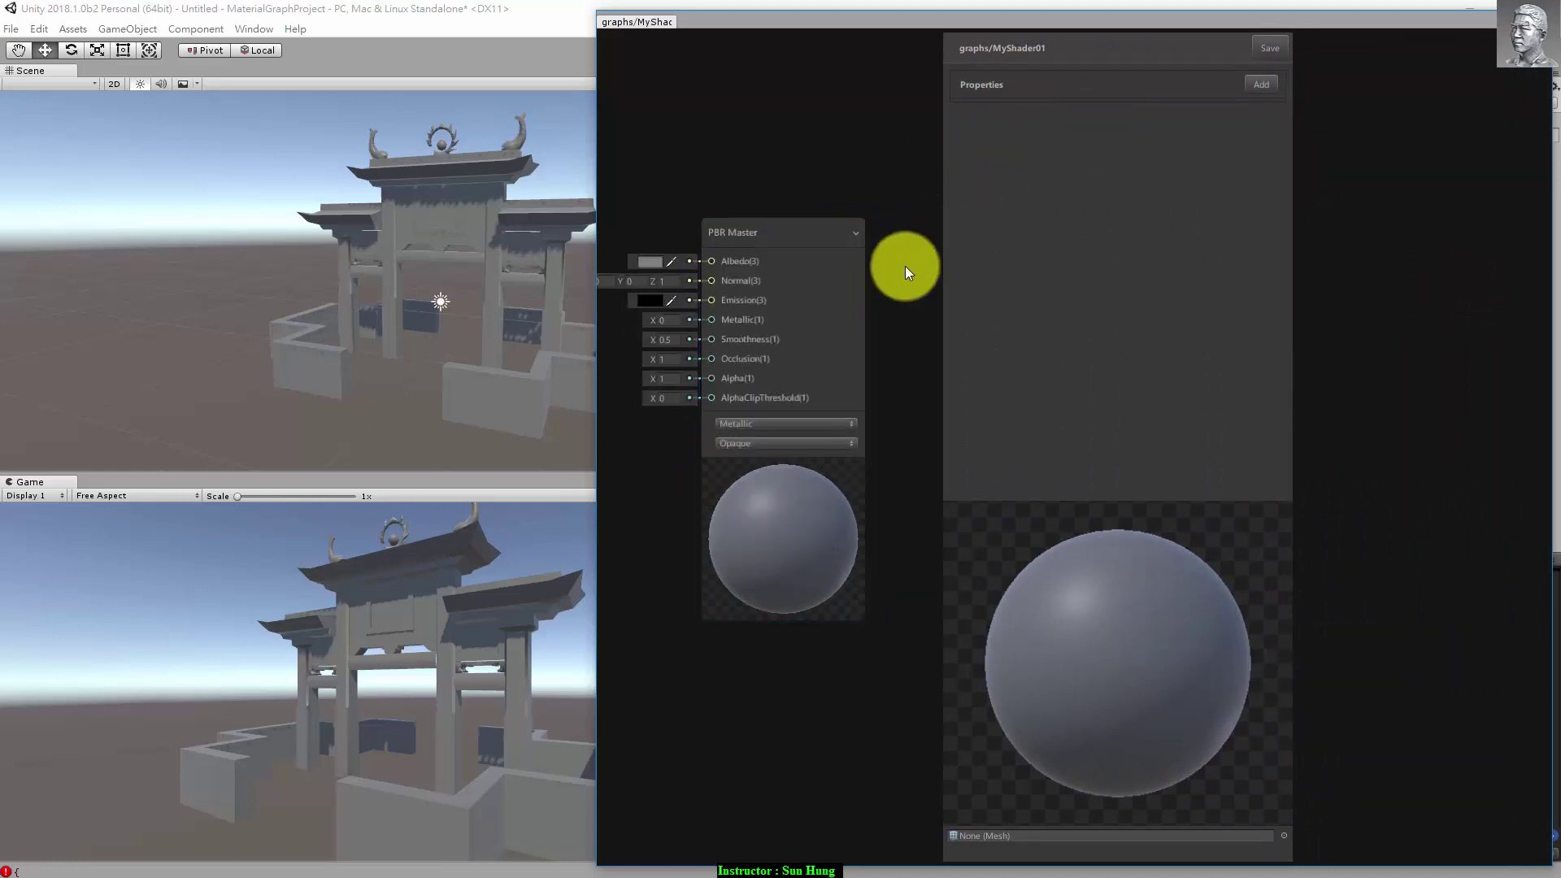
mouse_move(1075, 50)
mouse_down()
mouse_move(1360, 45)
mouse_move(1345, 45)
mouse_up()
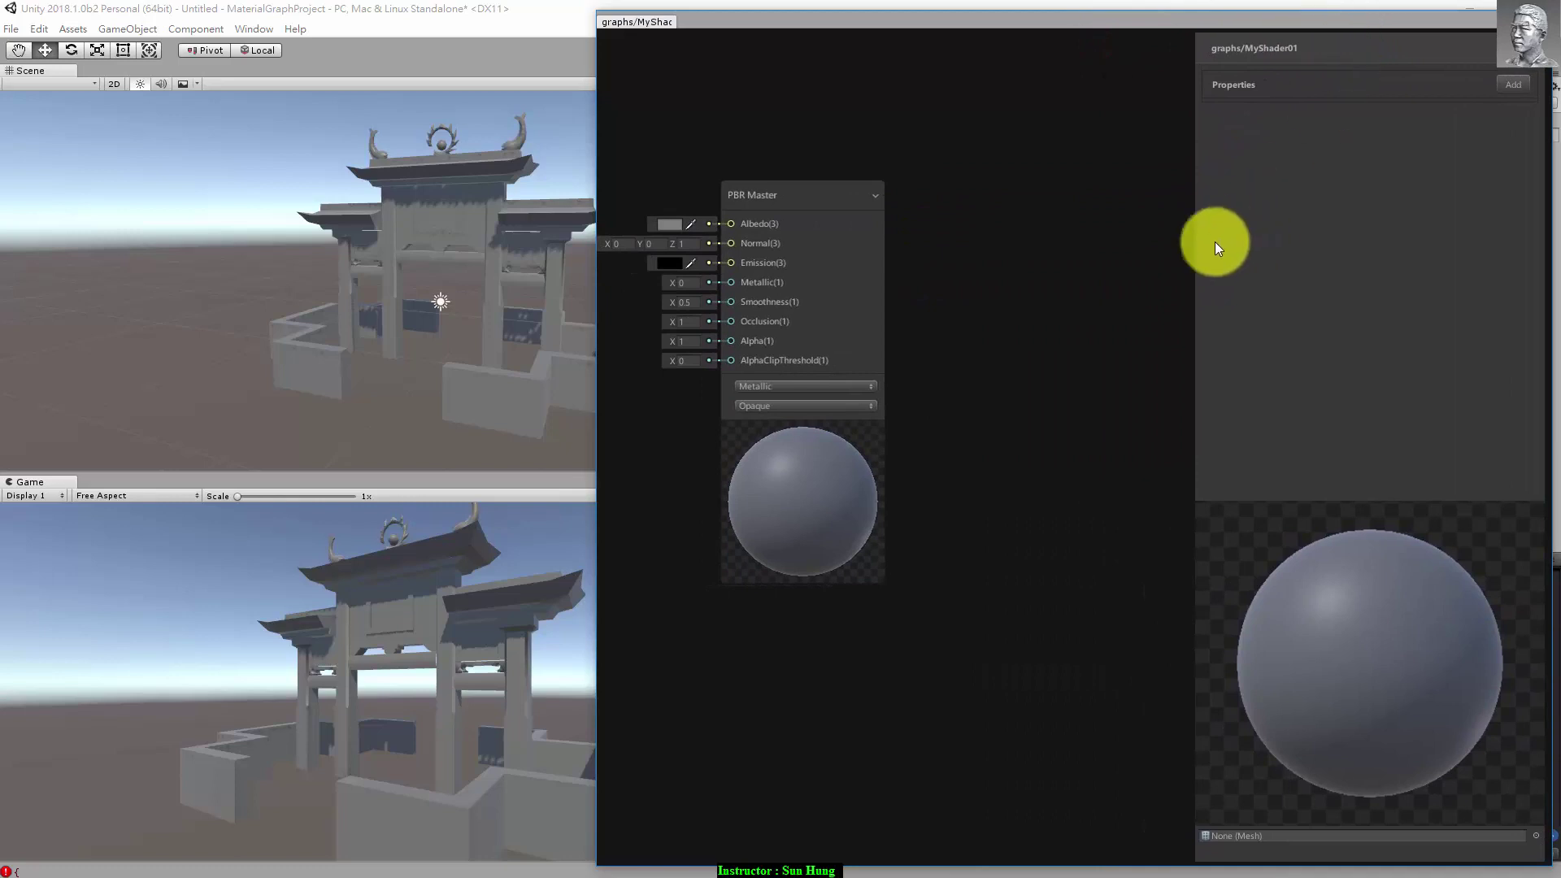
drag(1197, 259, 1277, 271)
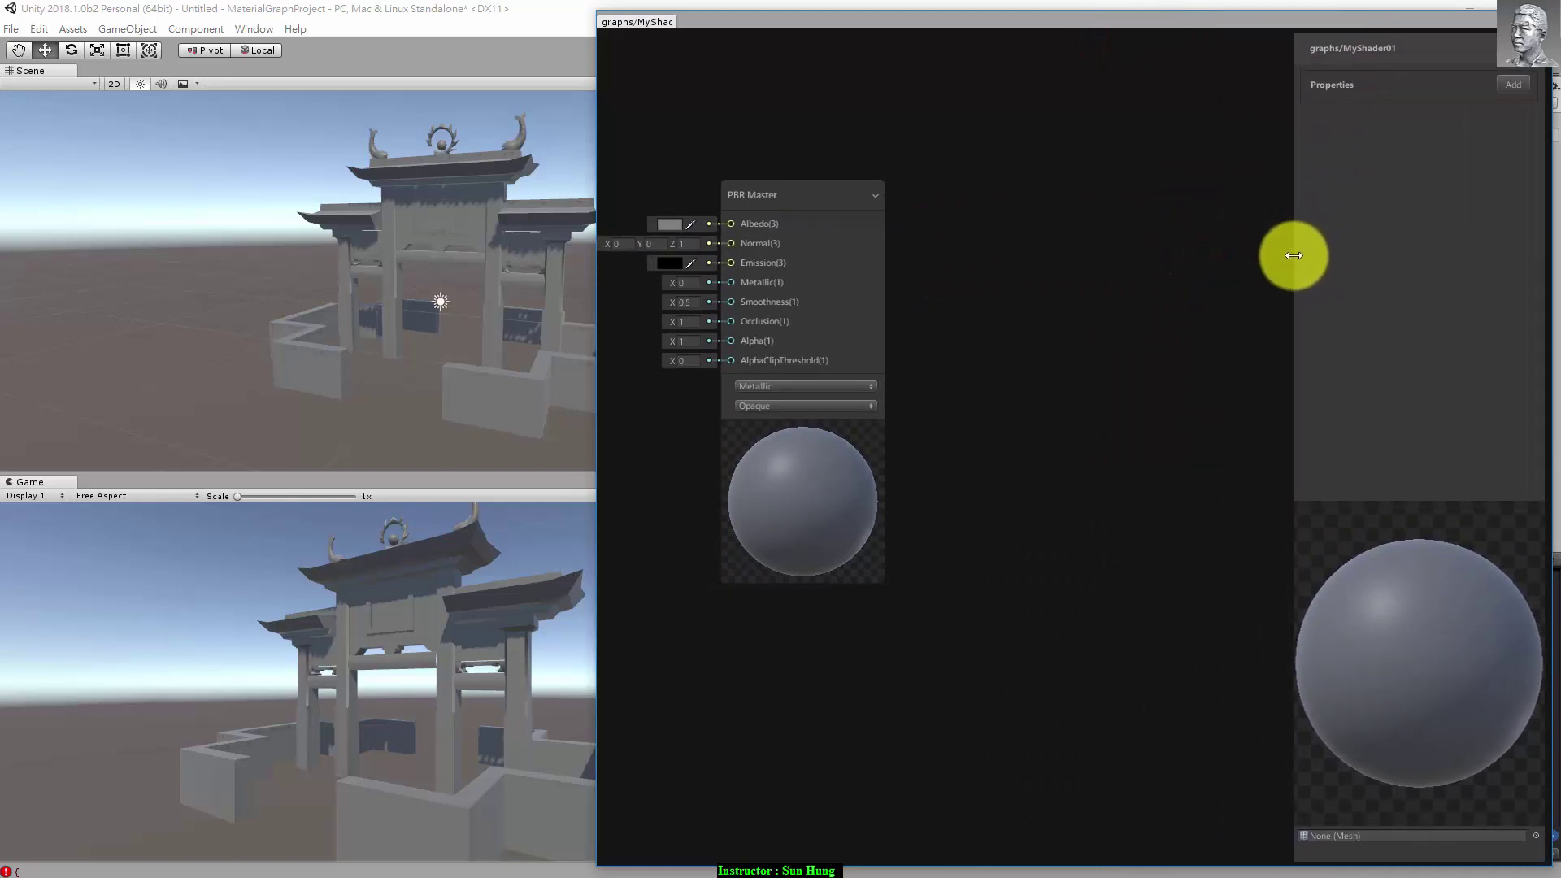
key(a)
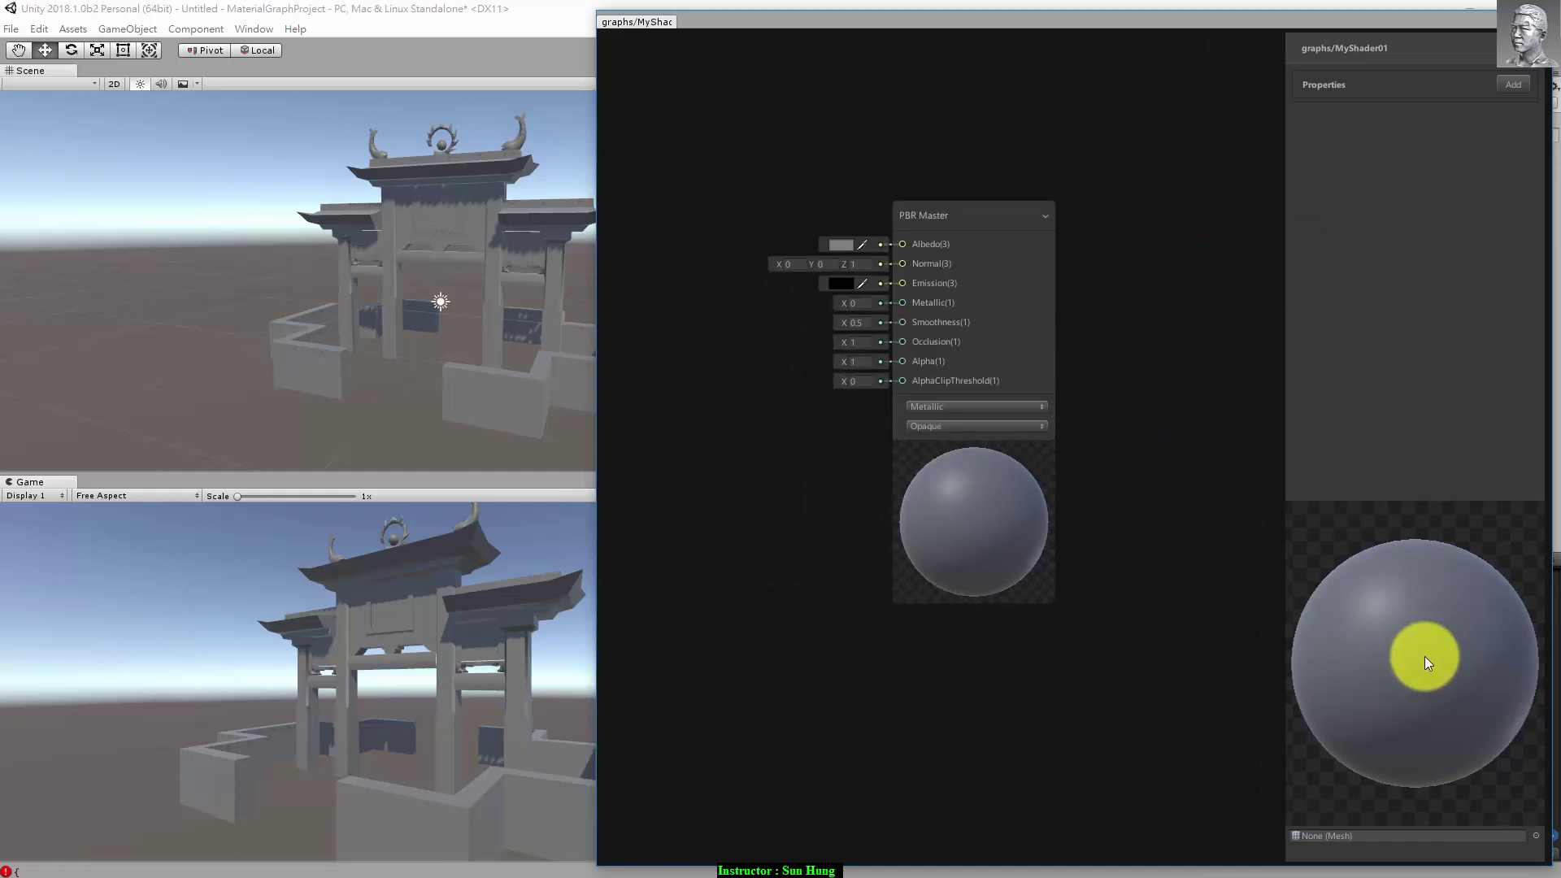
drag(1424, 658, 1477, 673)
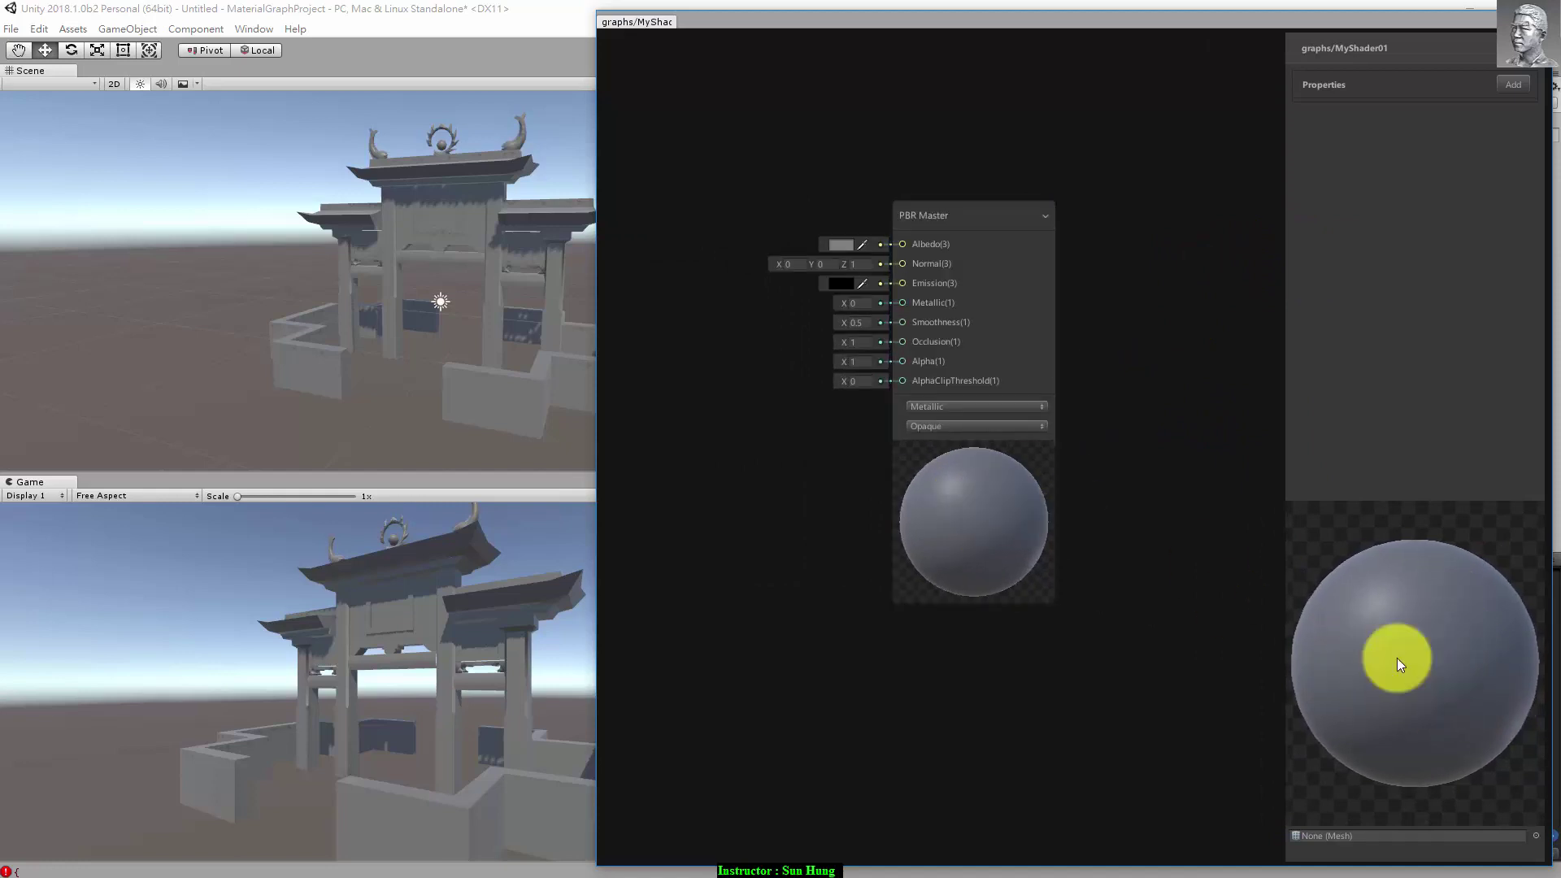
drag(1368, 650, 1407, 675)
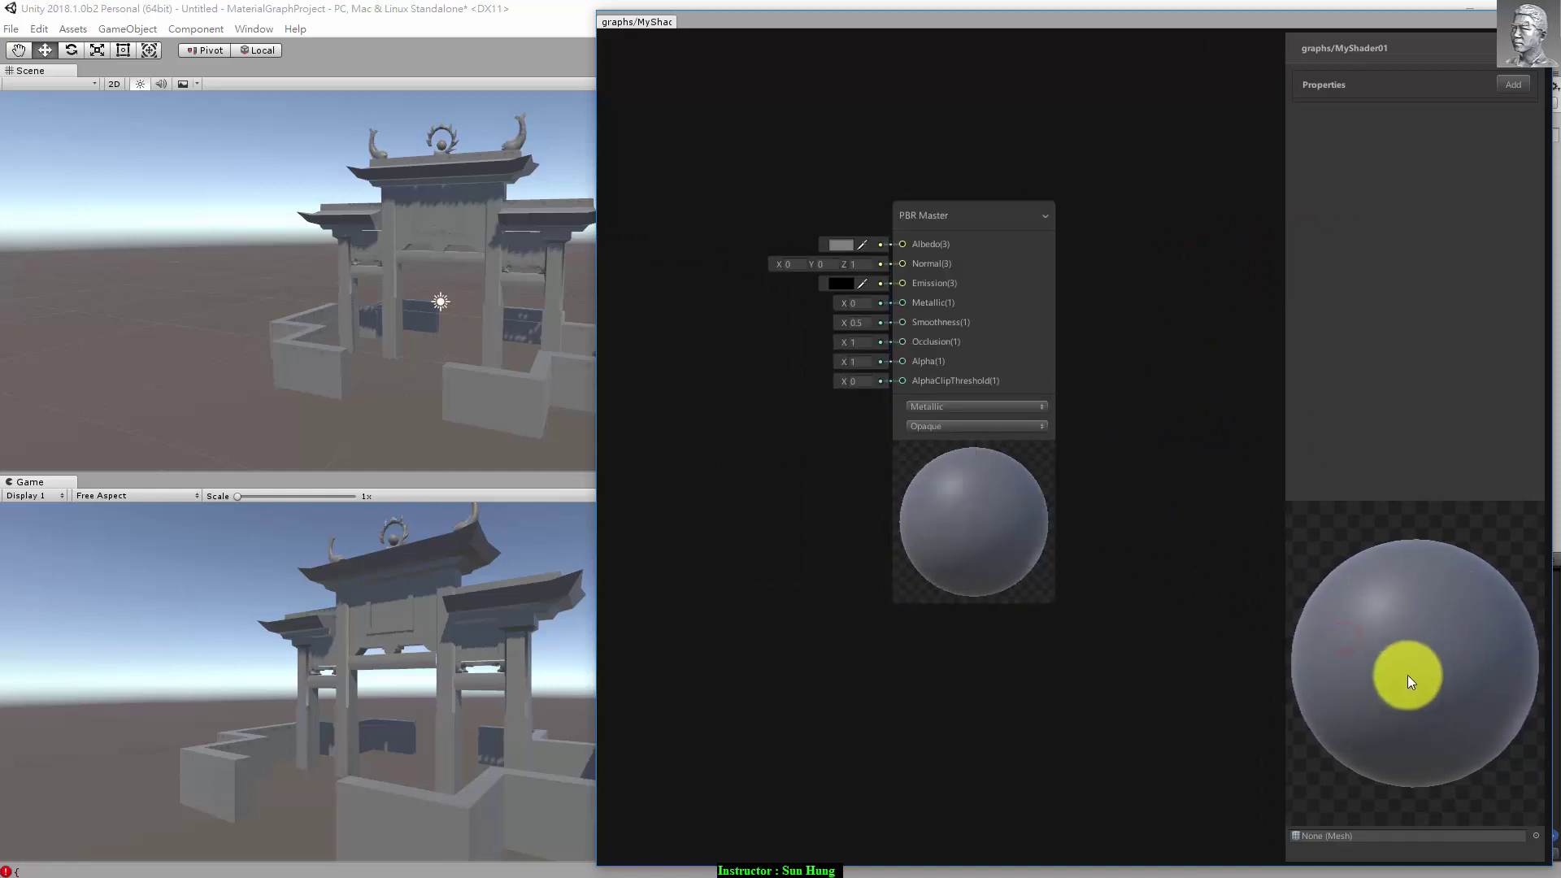
key(a)
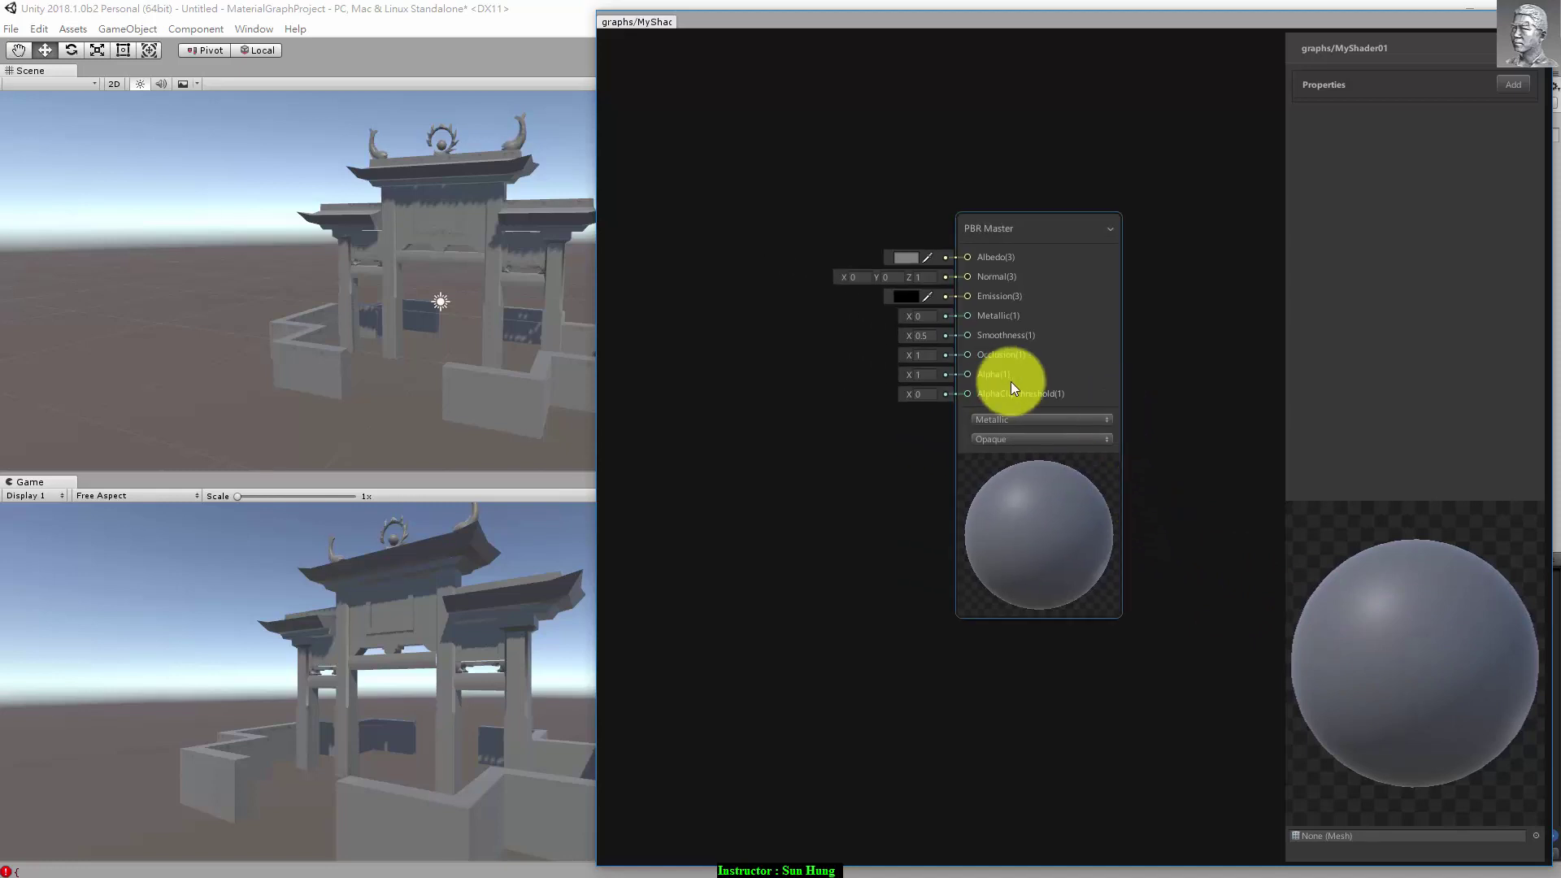
drag(998, 244, 1042, 236)
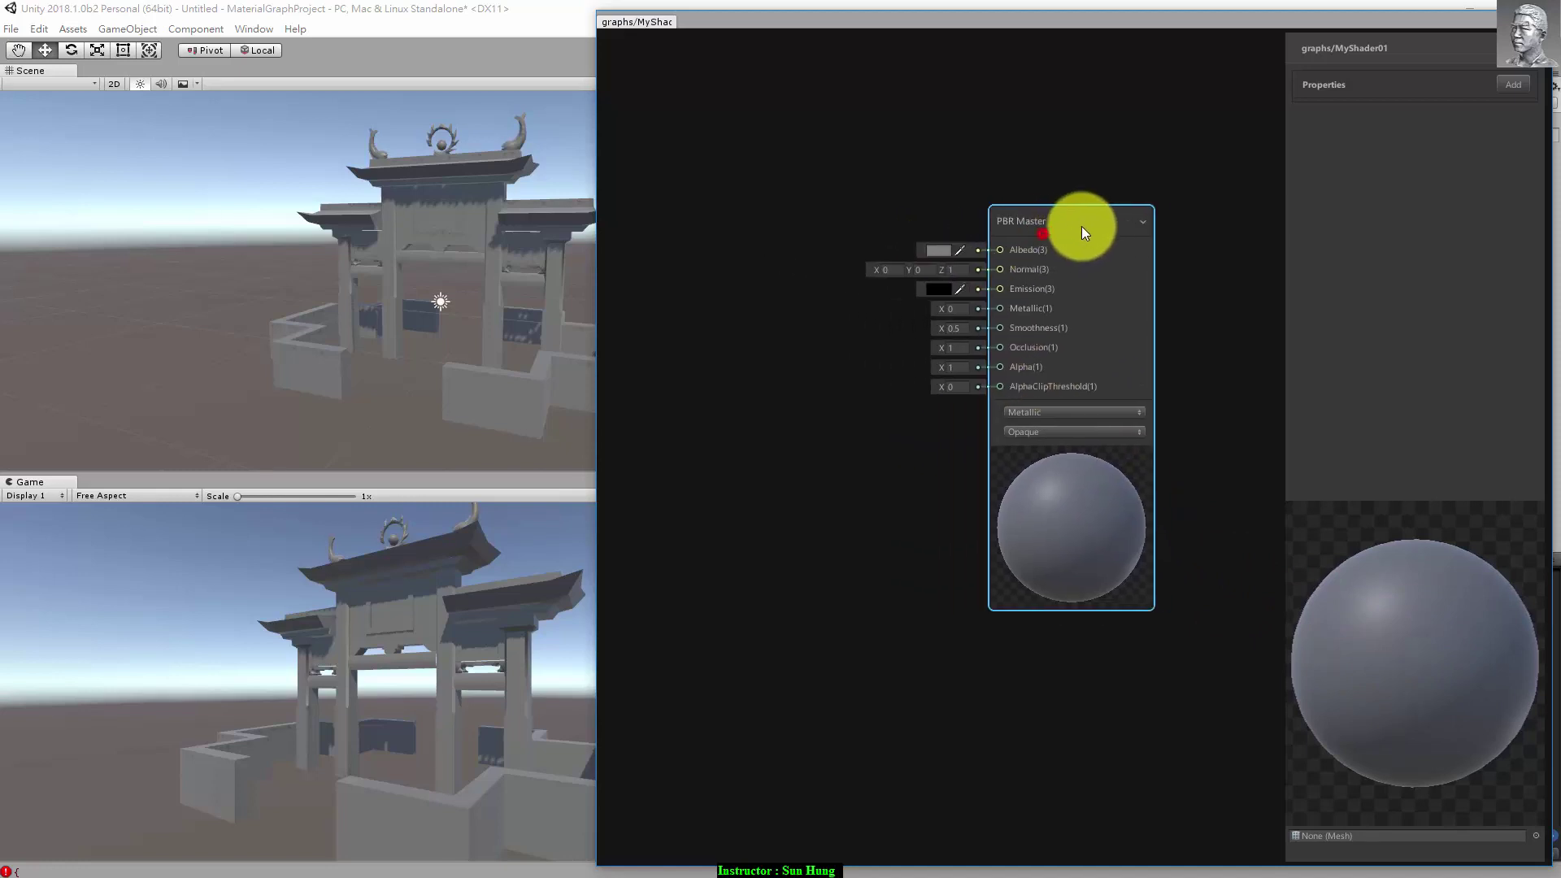
click(948, 250)
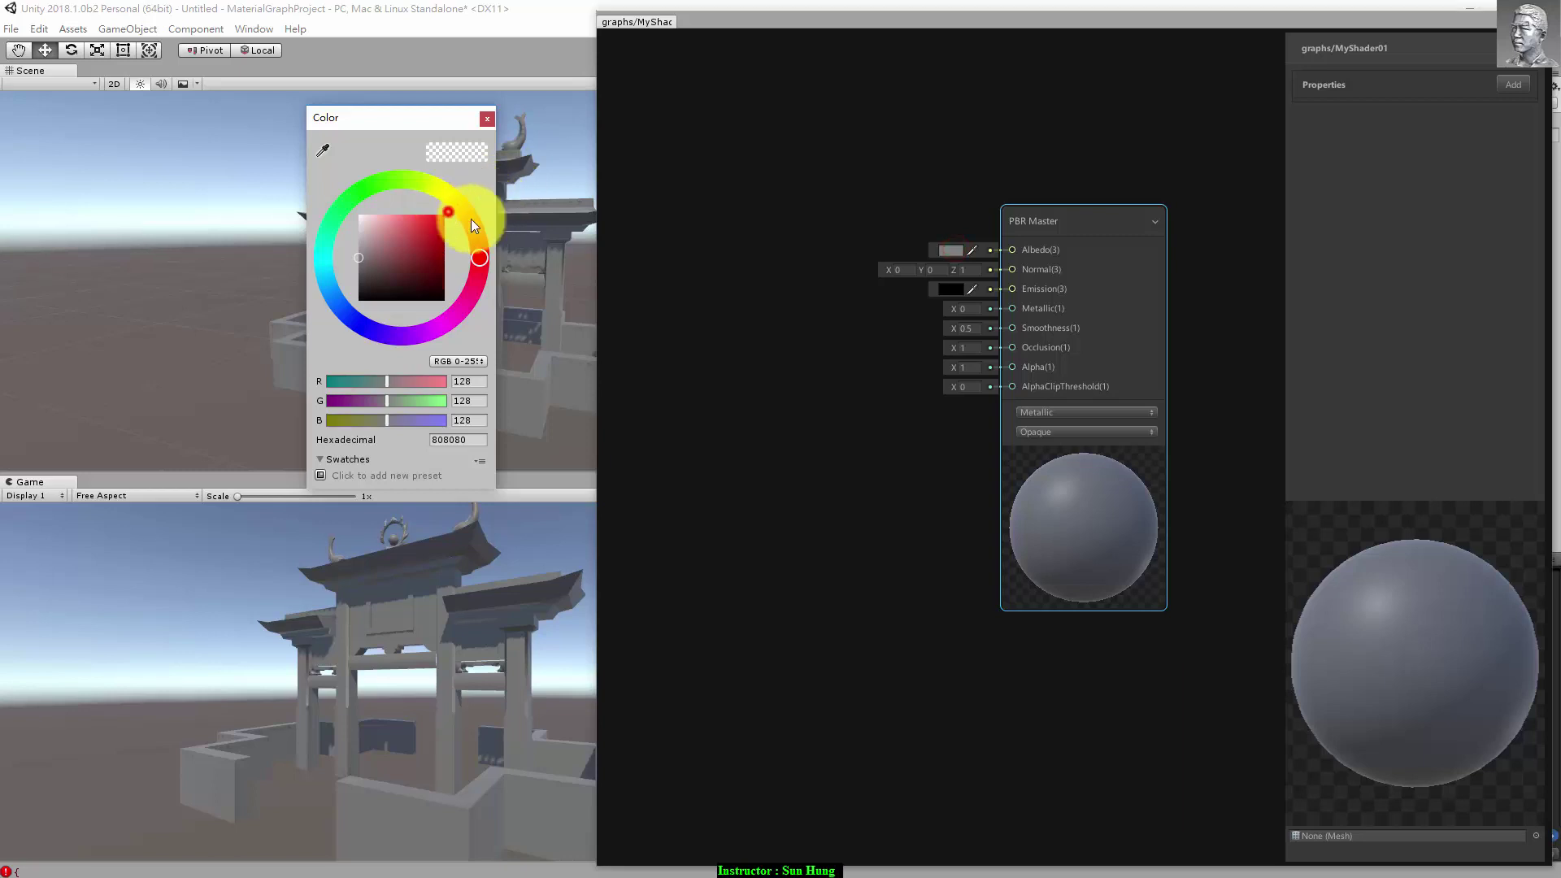
click(428, 227)
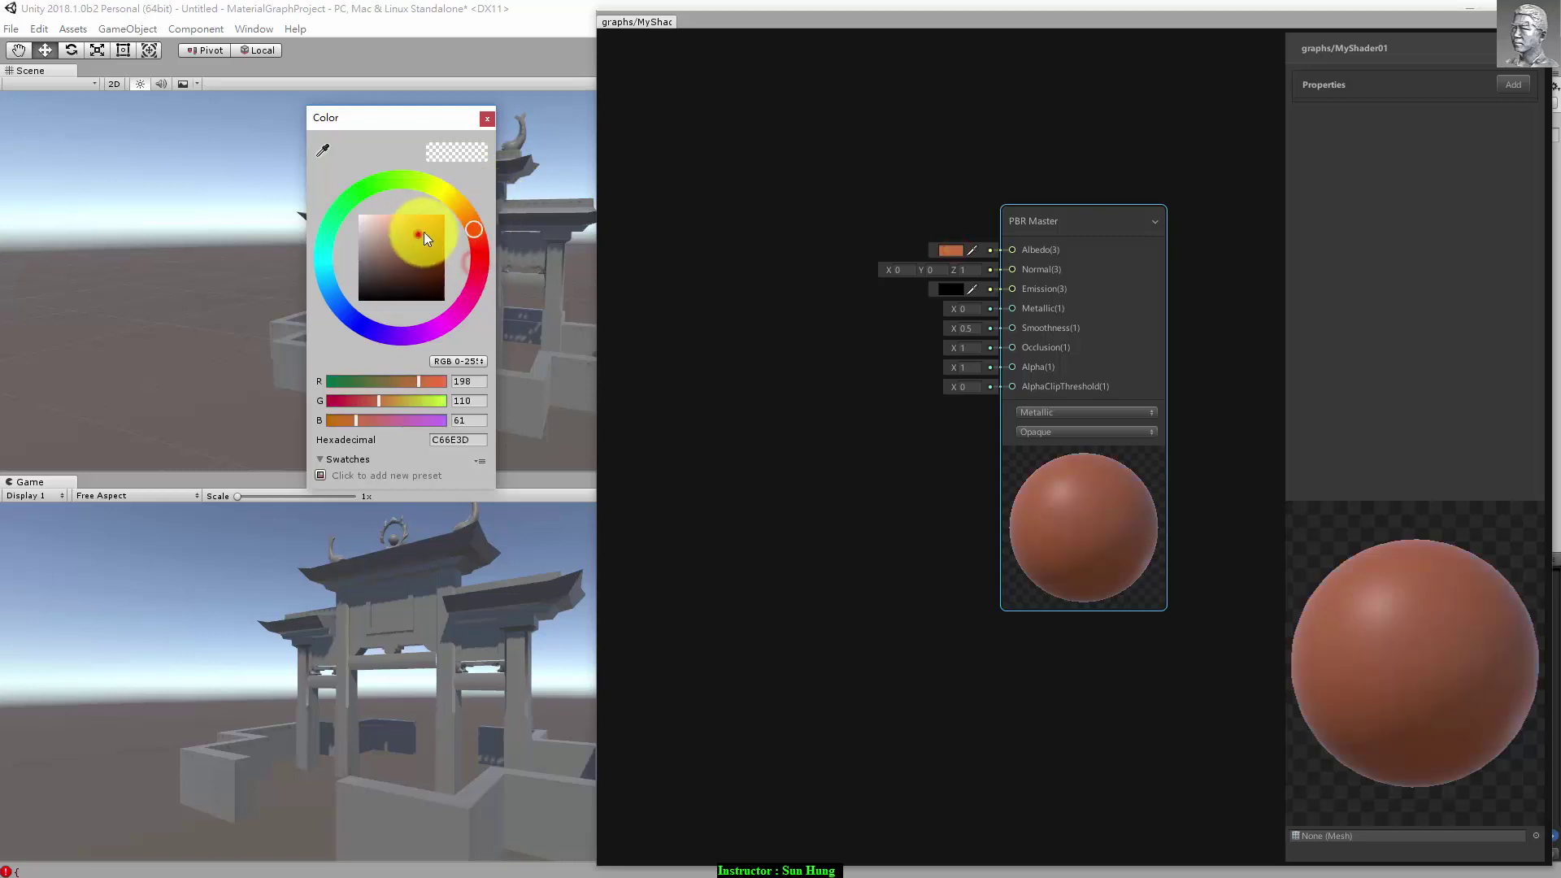
click(487, 118)
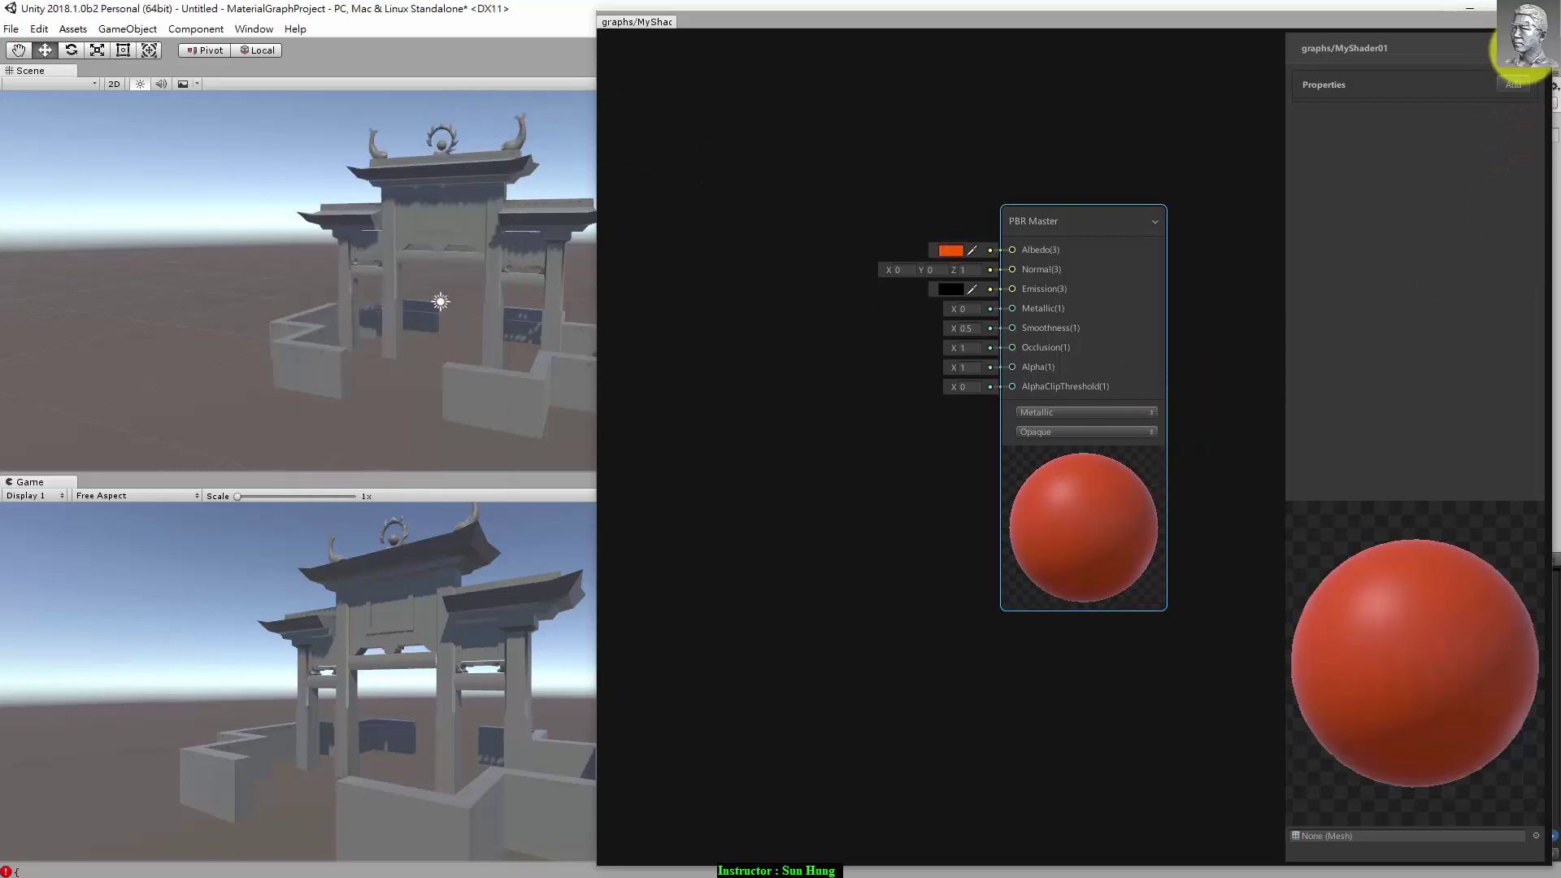
click(1520, 48)
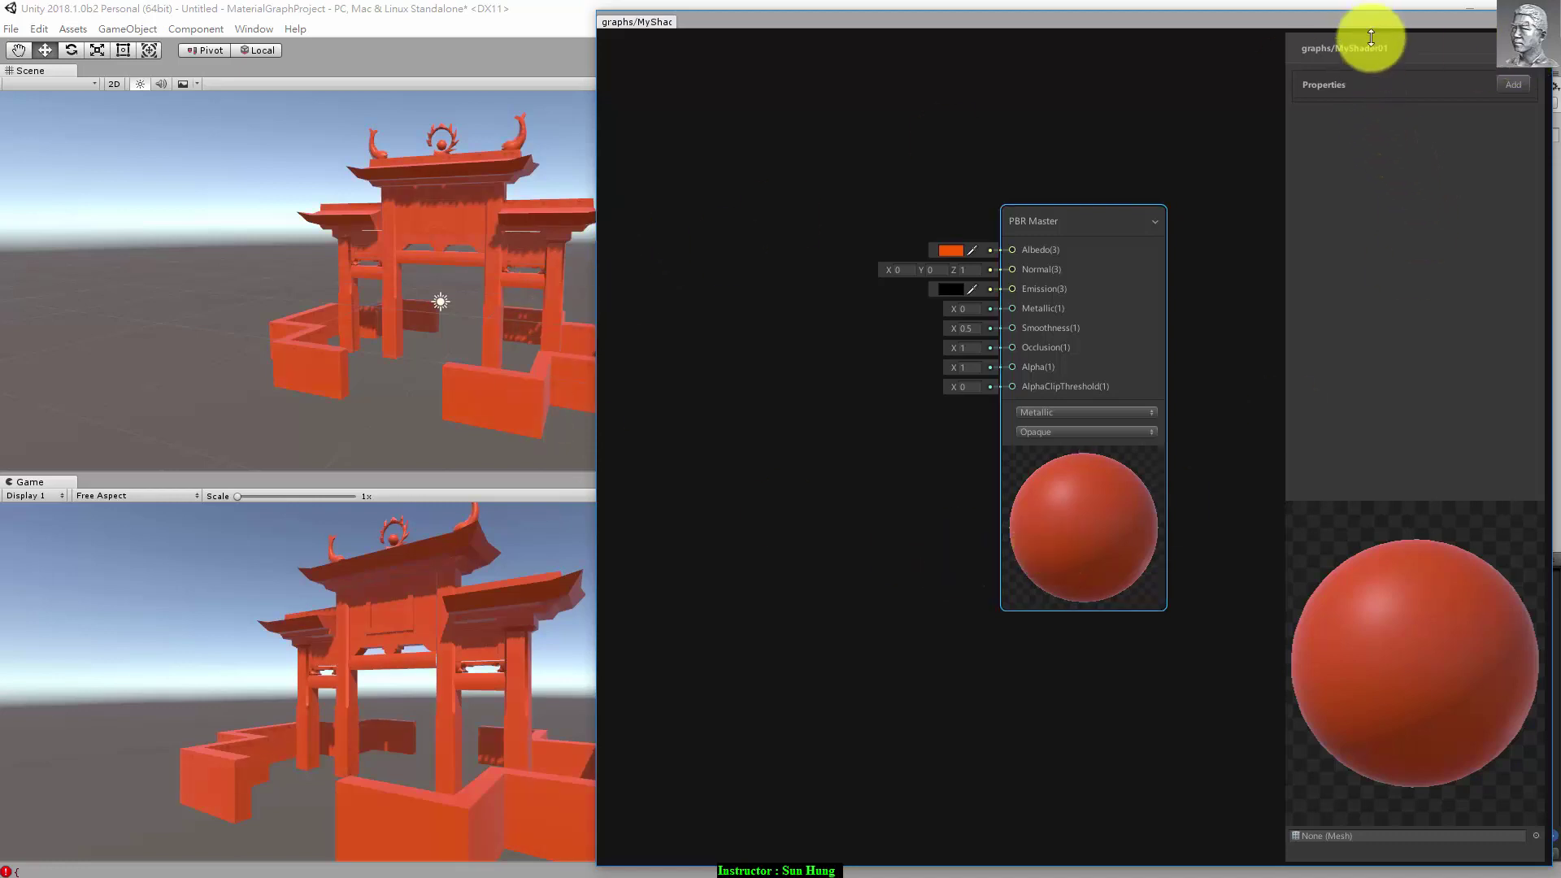
drag(1377, 21, 1054, 20)
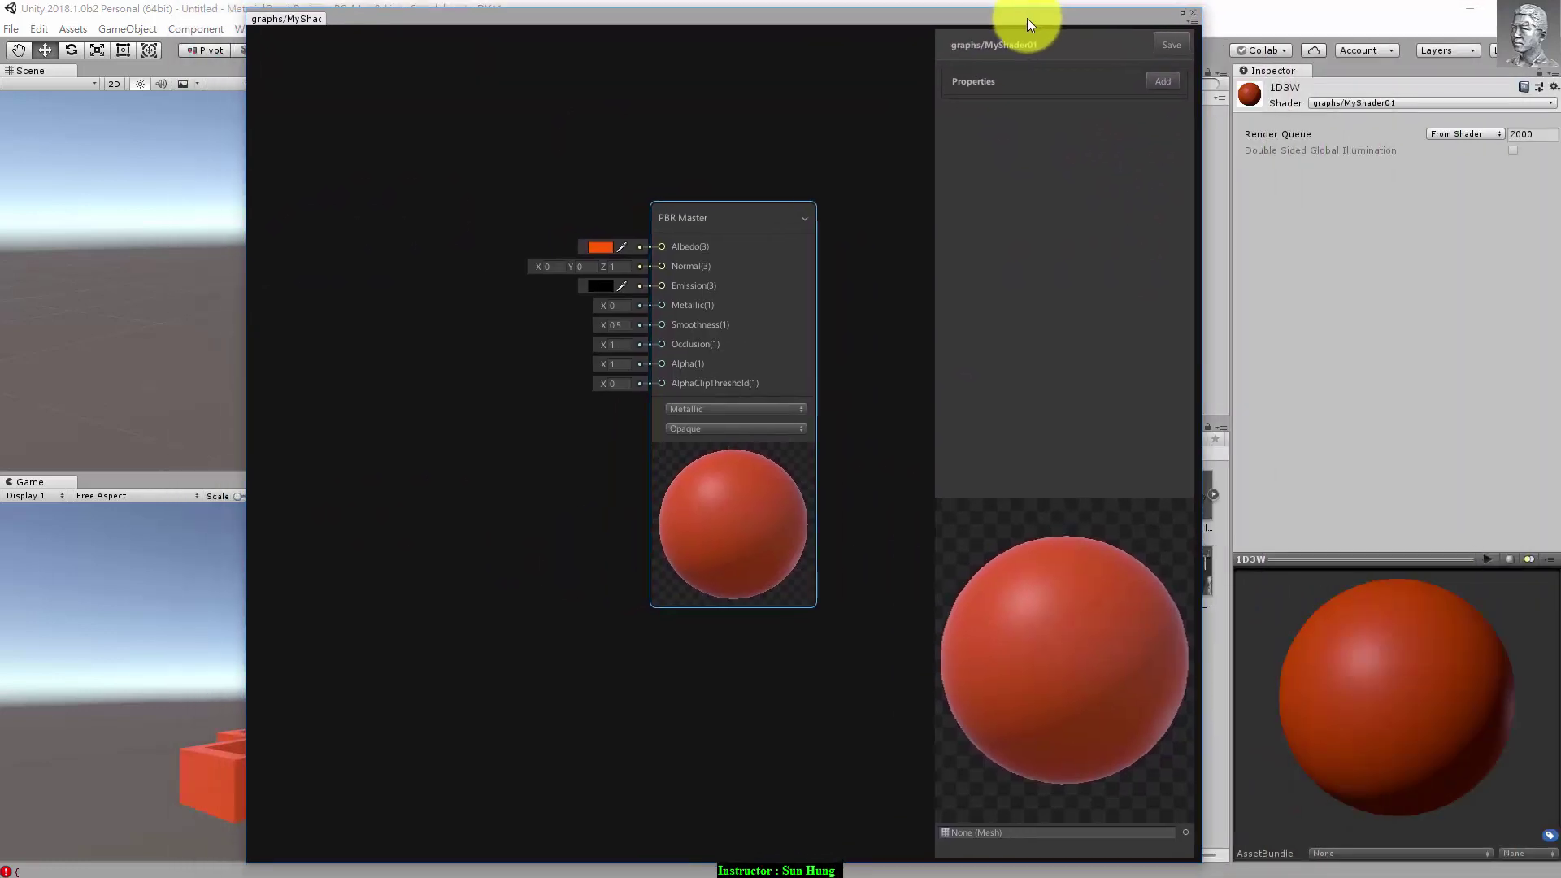
drag(1054, 19, 1382, 25)
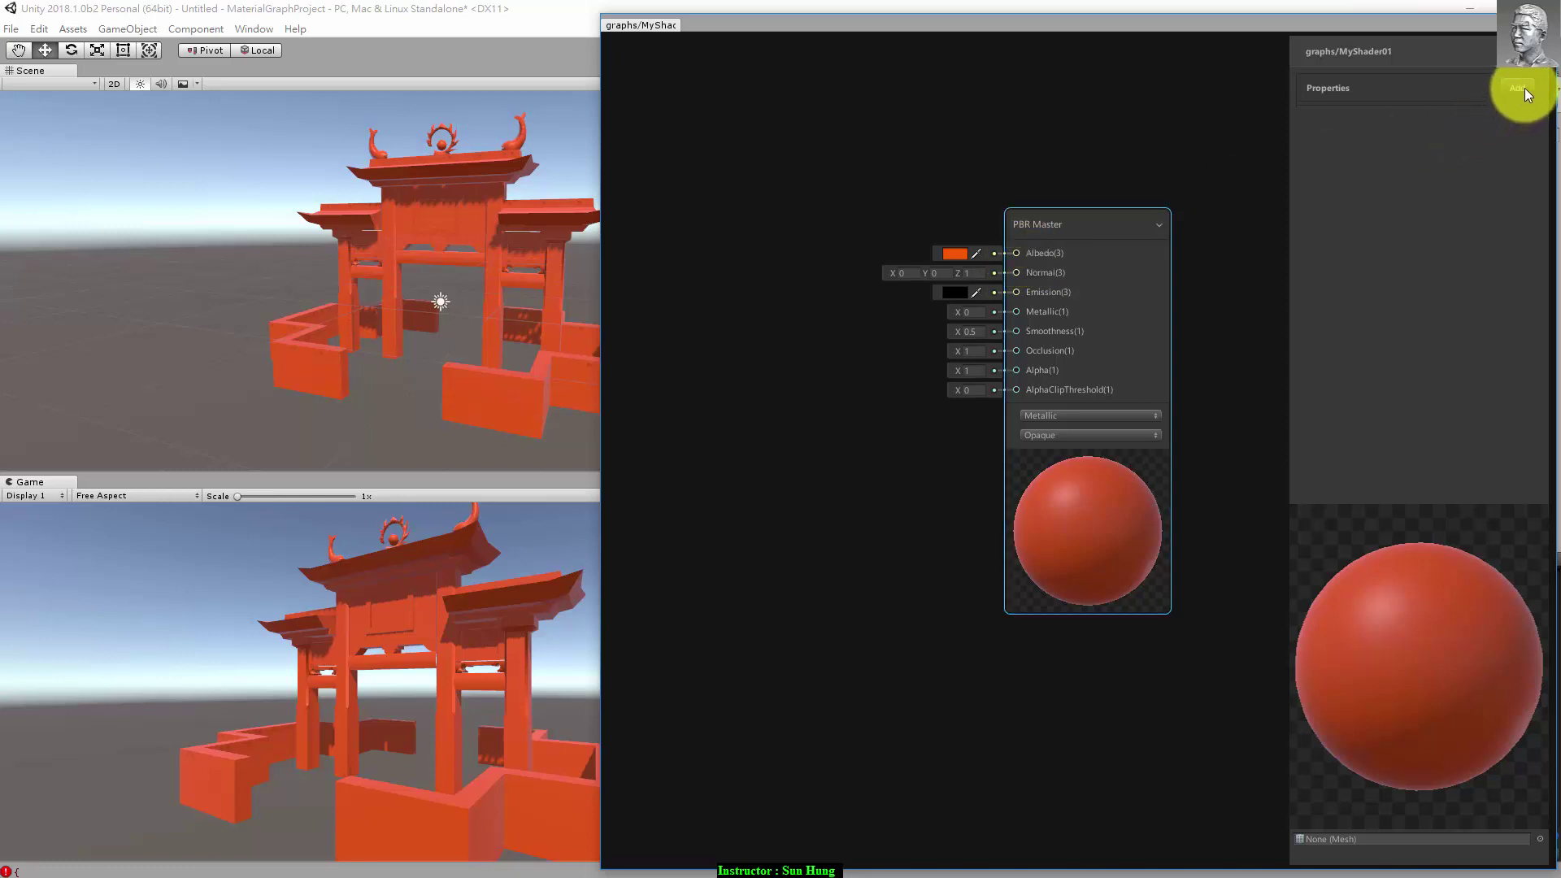
Step: Add a Color node wired to Albedo, then add a Color property to the Blackboard
right_click(1015, 252)
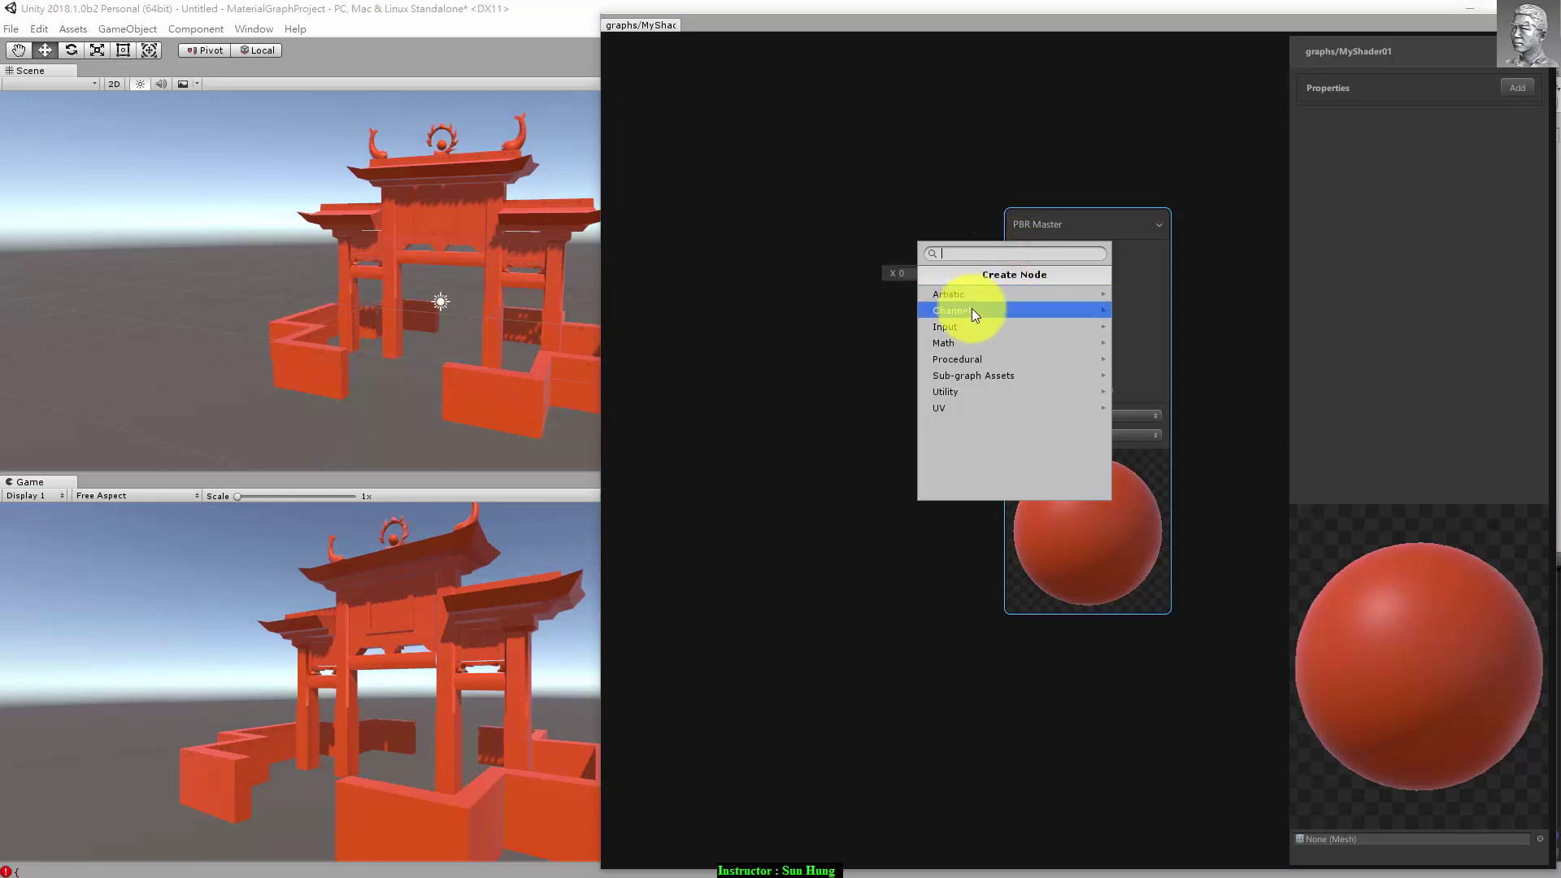
click(1033, 342)
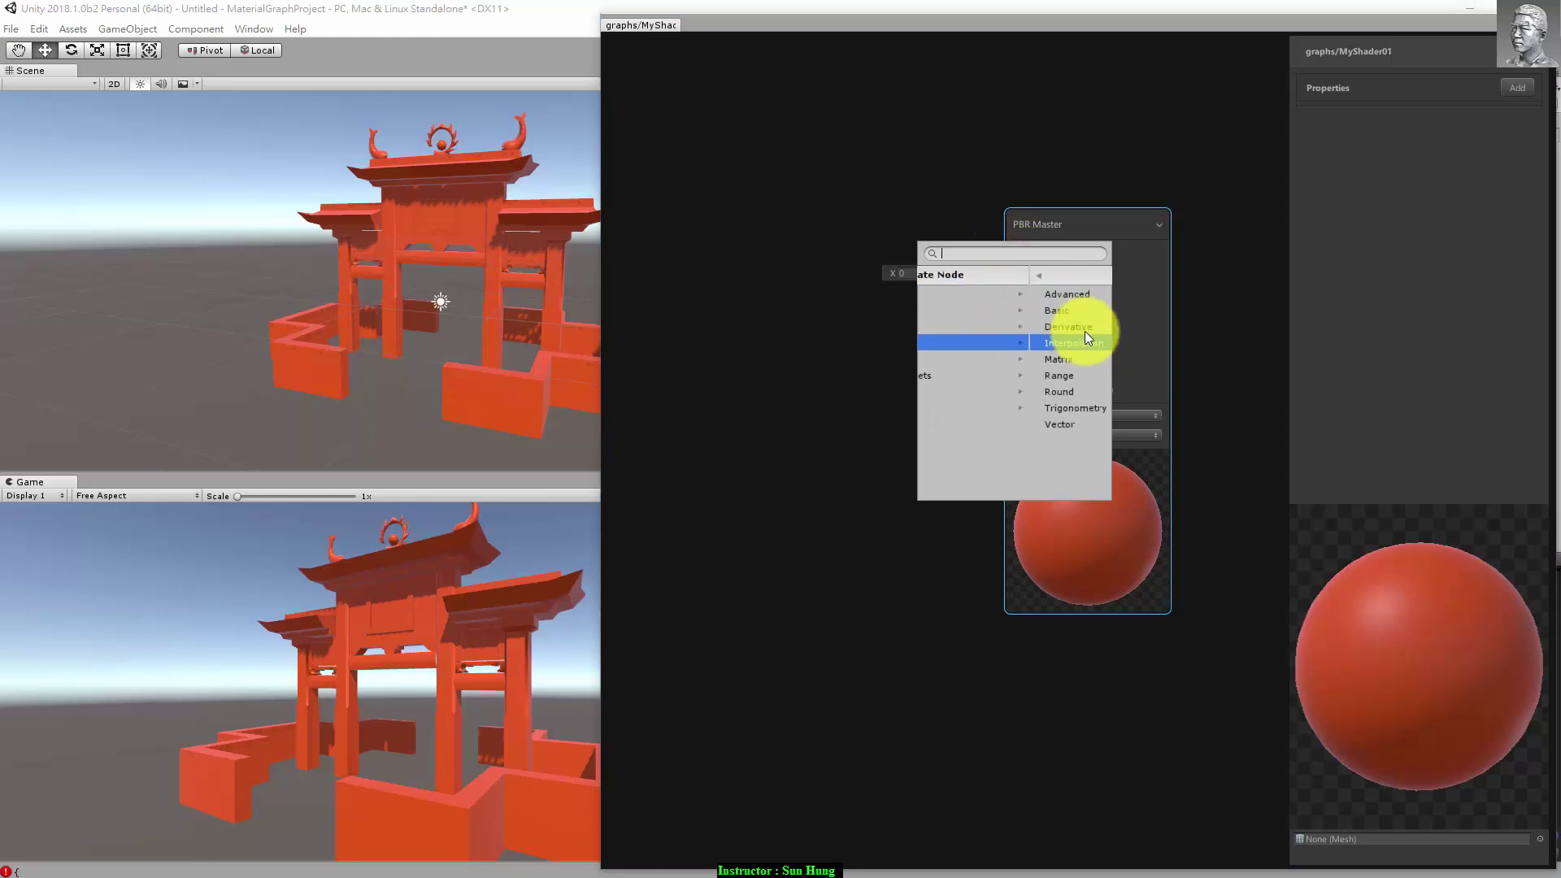
click(930, 272)
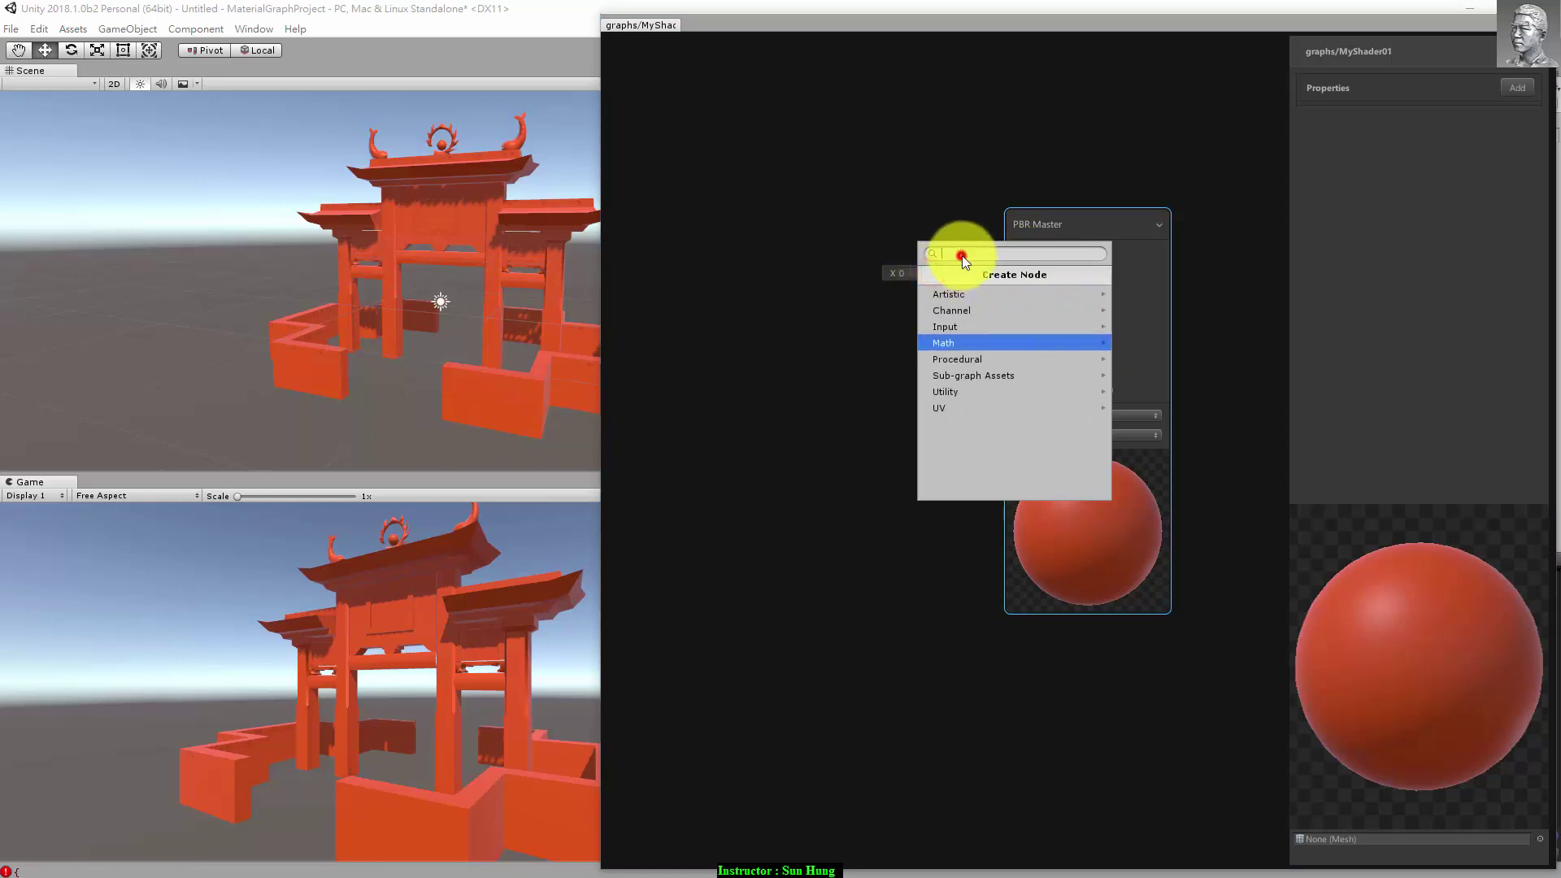
text(col)
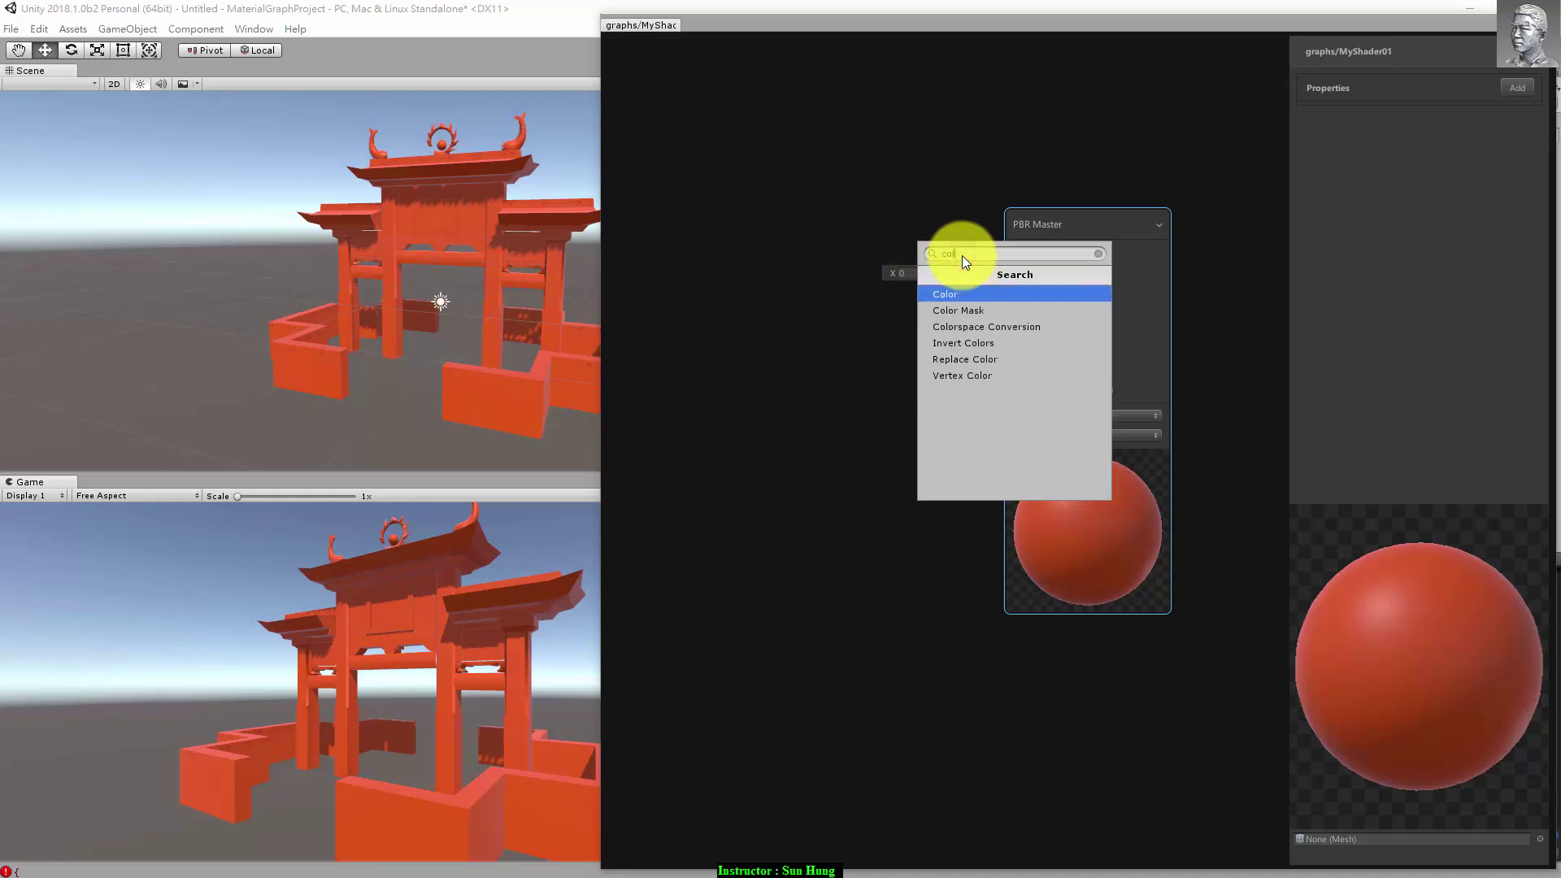
click(973, 293)
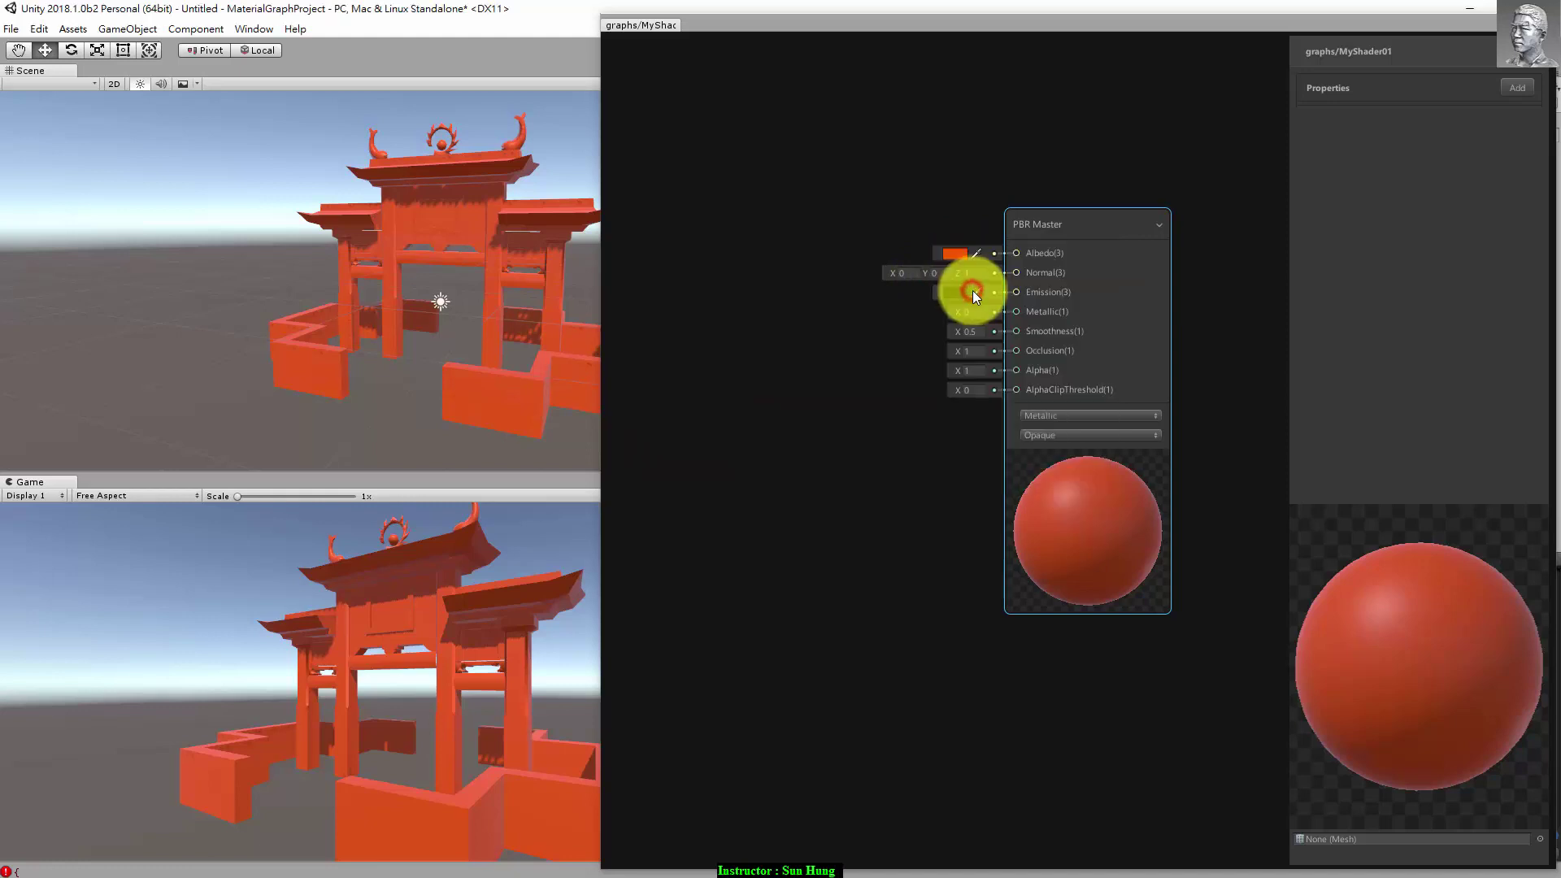
drag(952, 222, 816, 176)
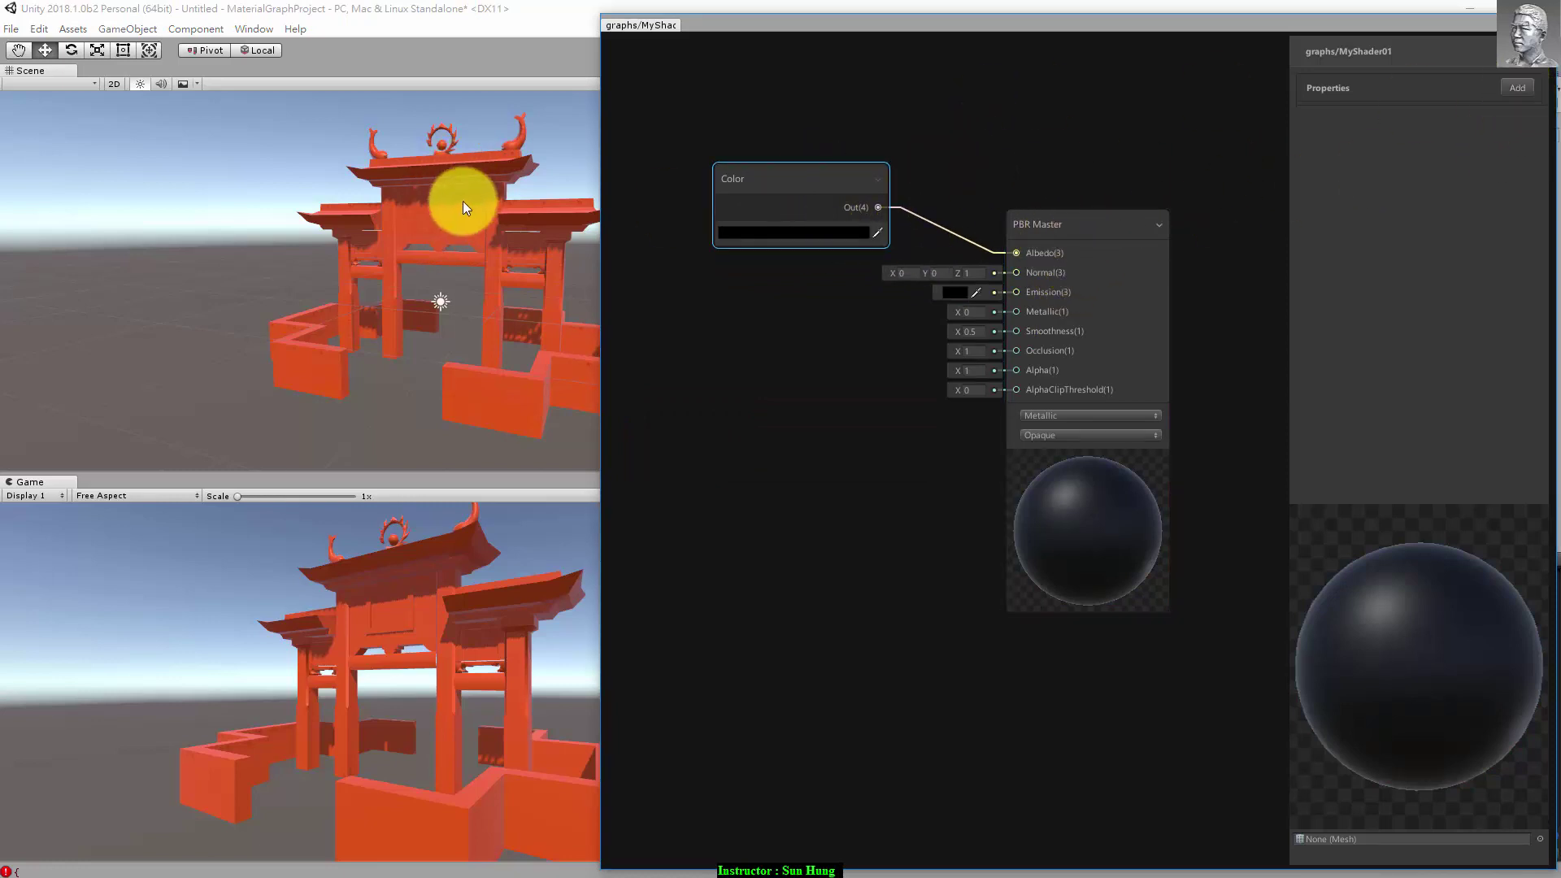
click(1522, 90)
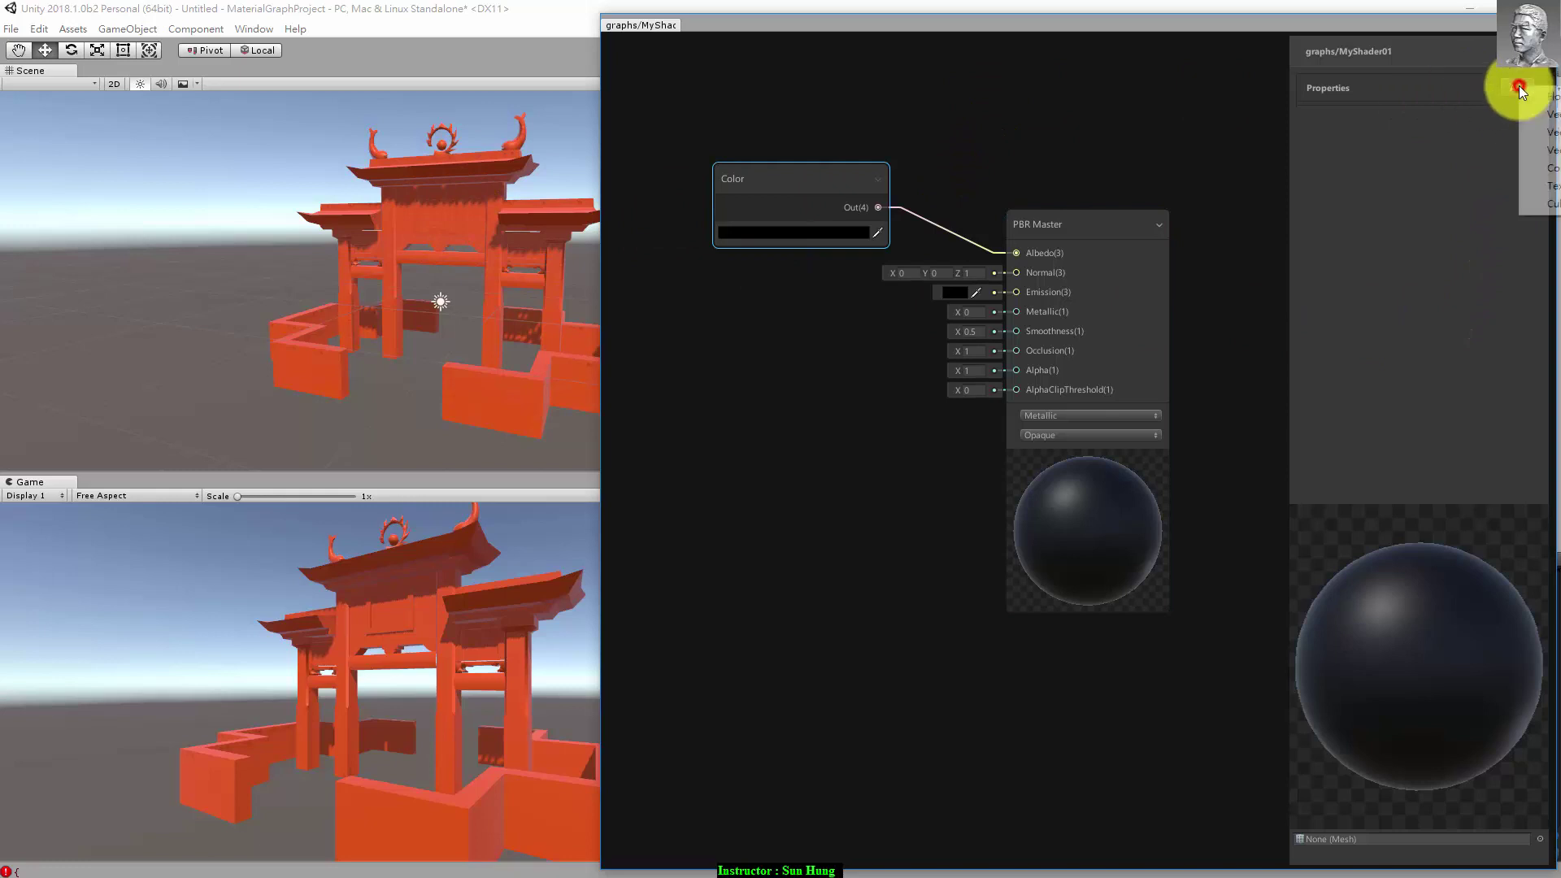
click(1552, 170)
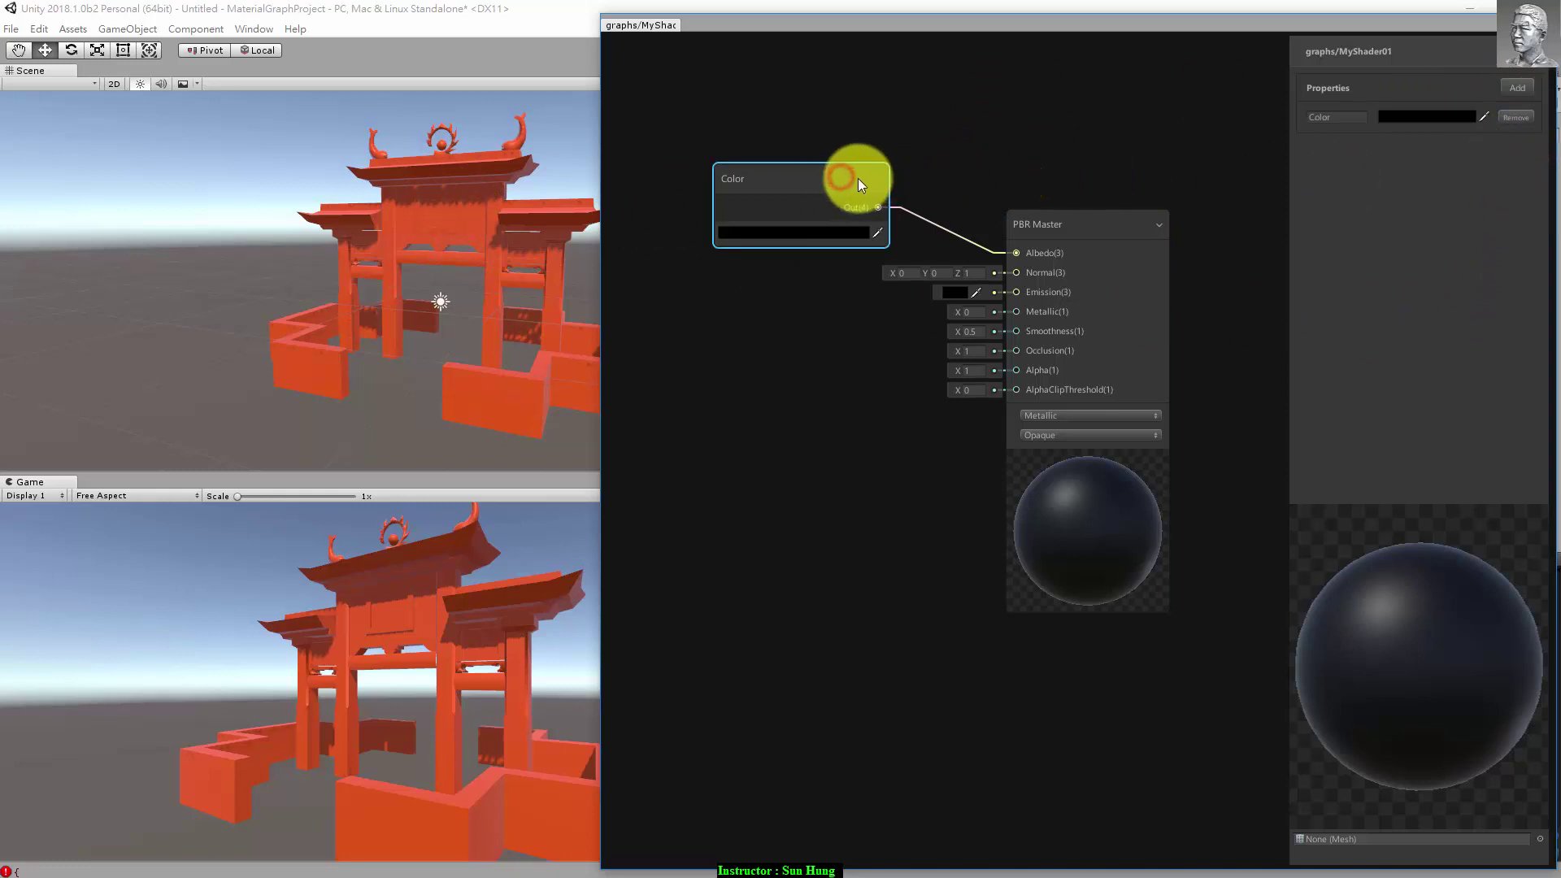
Step: Delete the temporary Color node and try searching the node list for 'prop'
key(Delete)
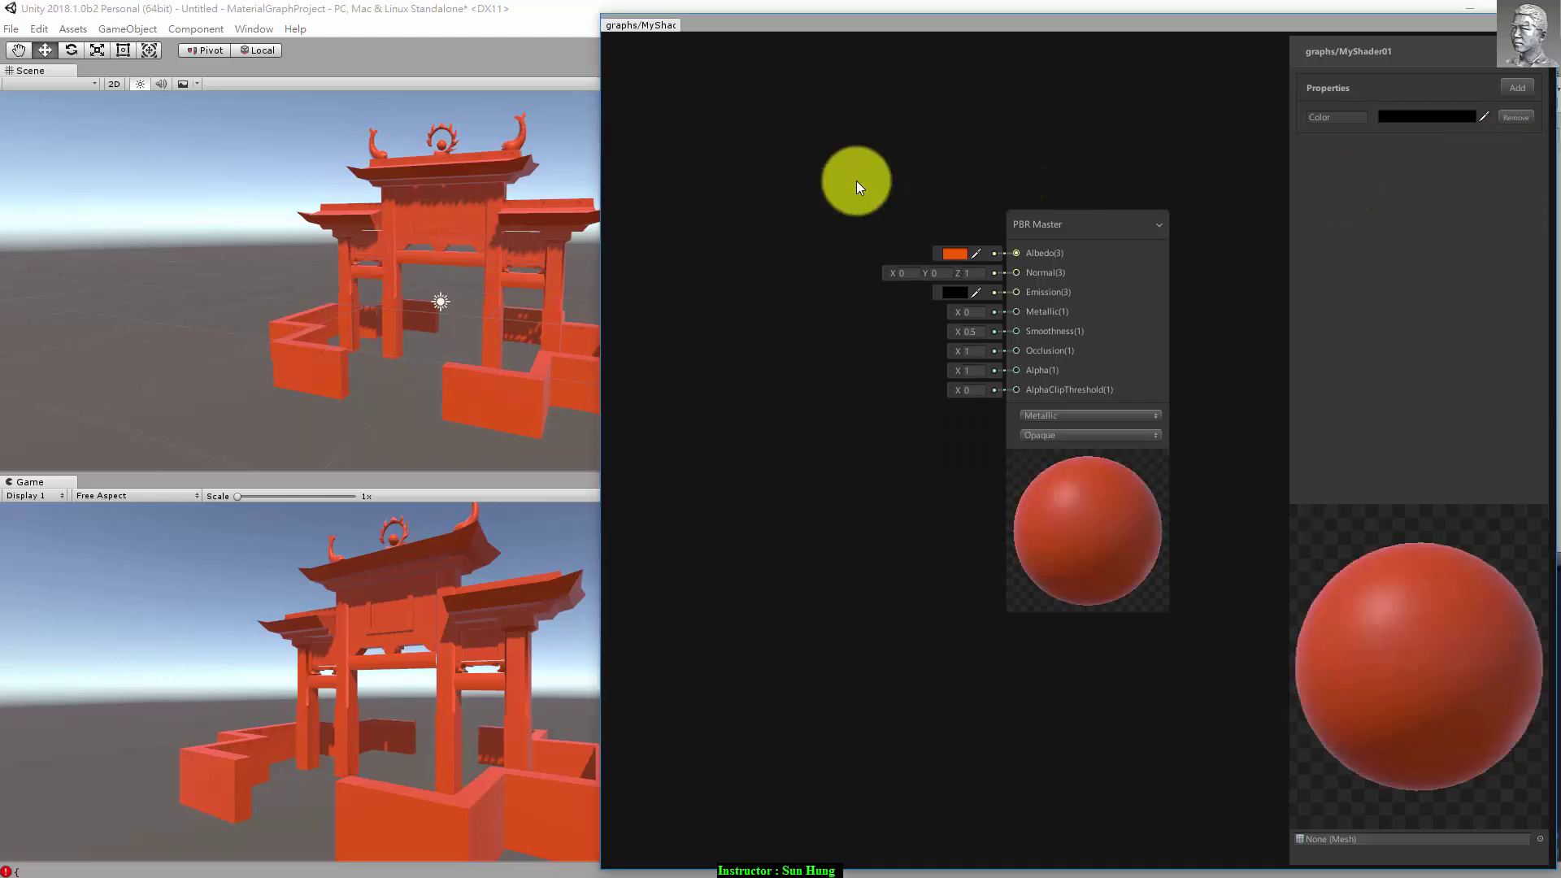
click(1012, 264)
key(space)
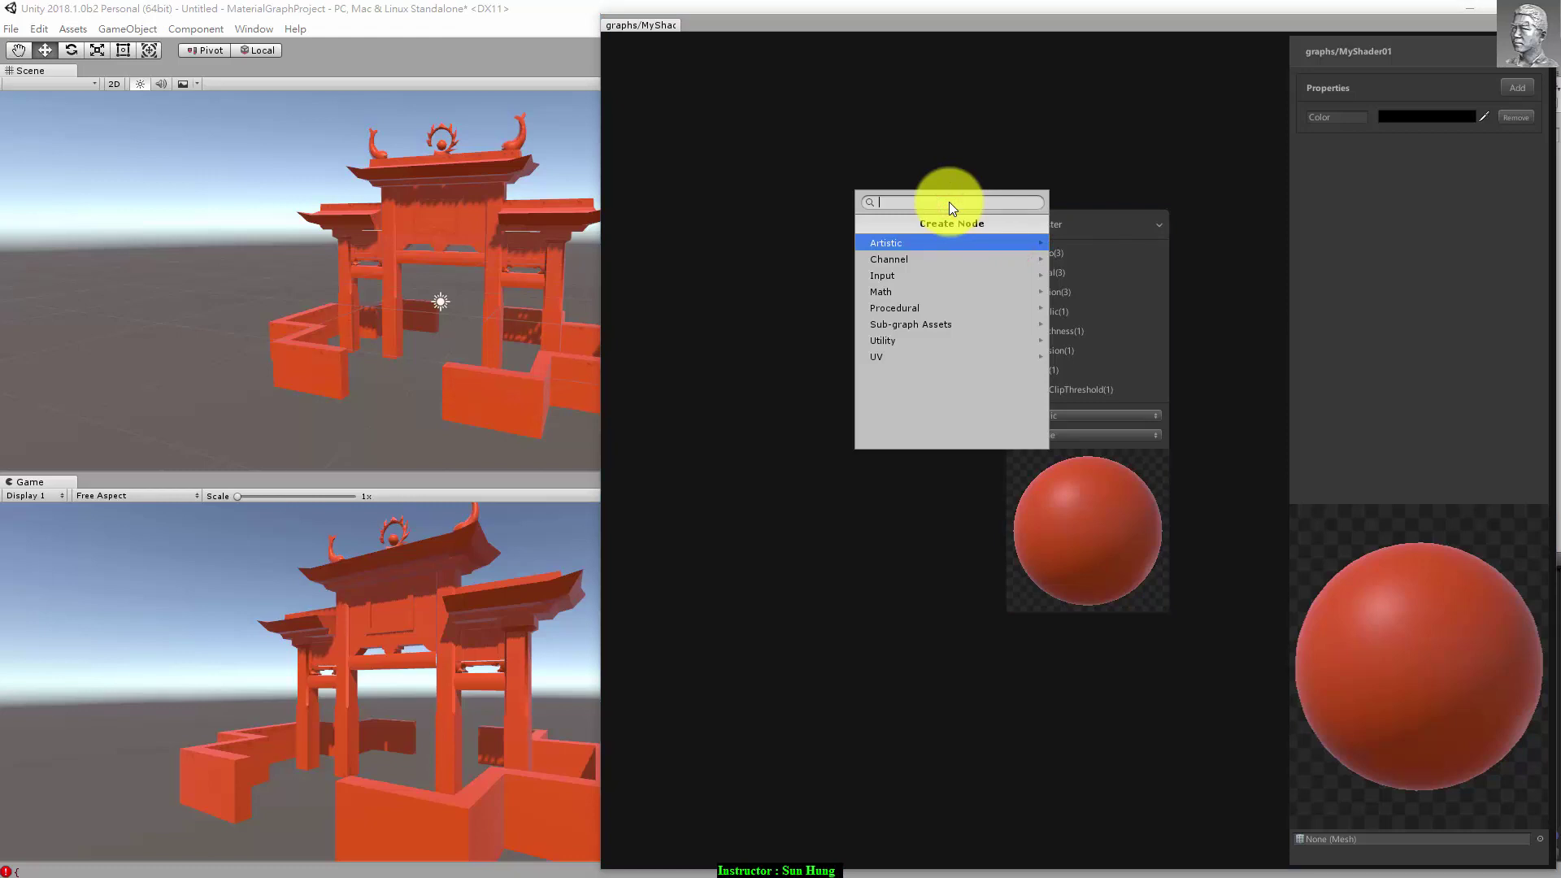
text(proper)
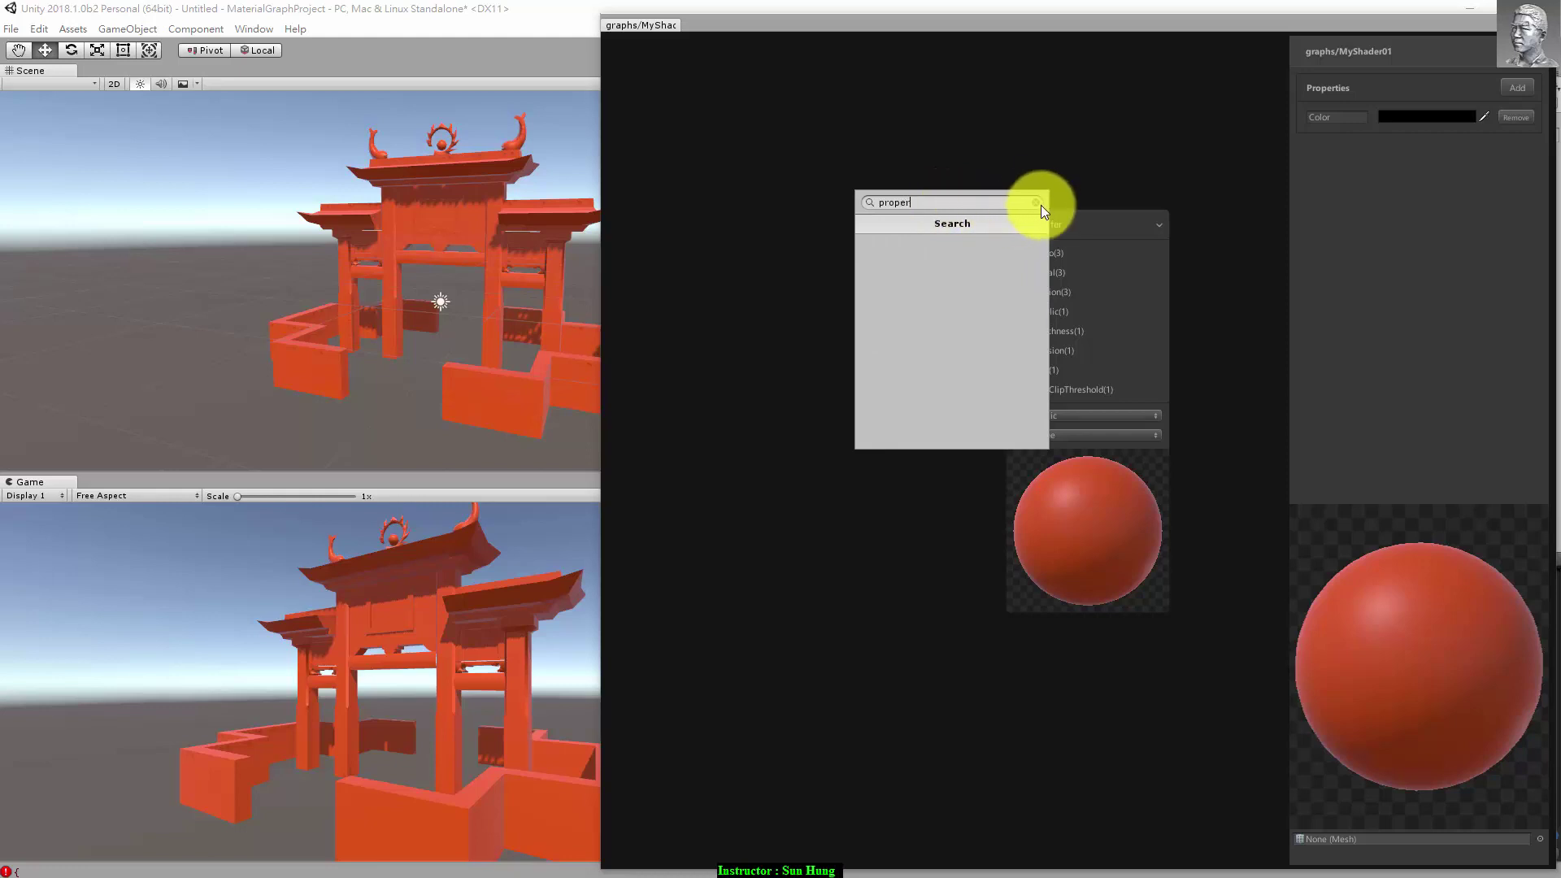
click(985, 202)
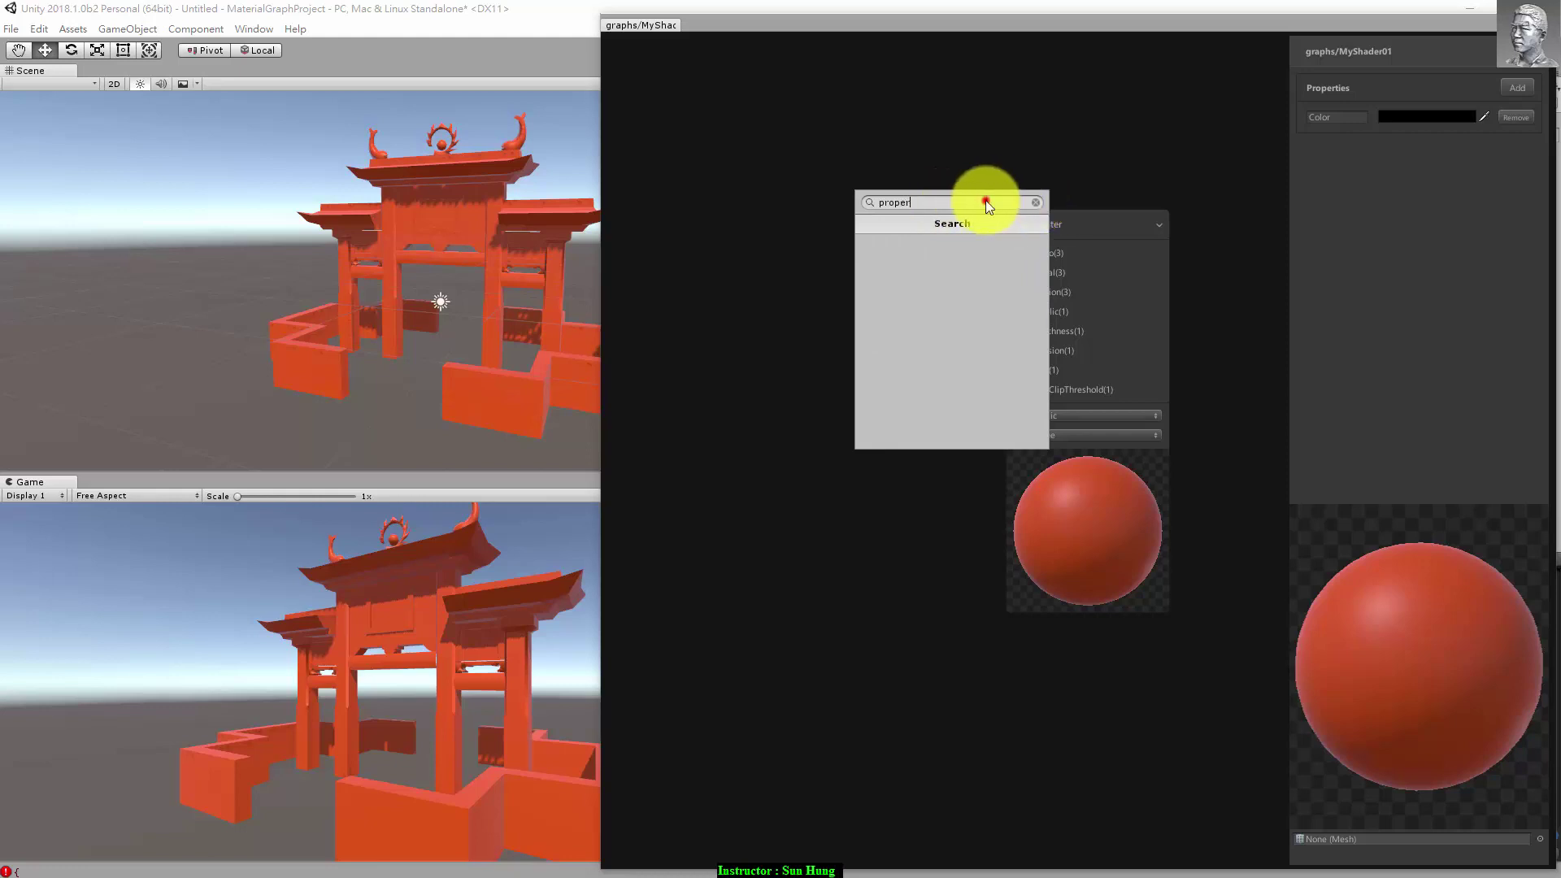
click(1036, 203)
click(1527, 78)
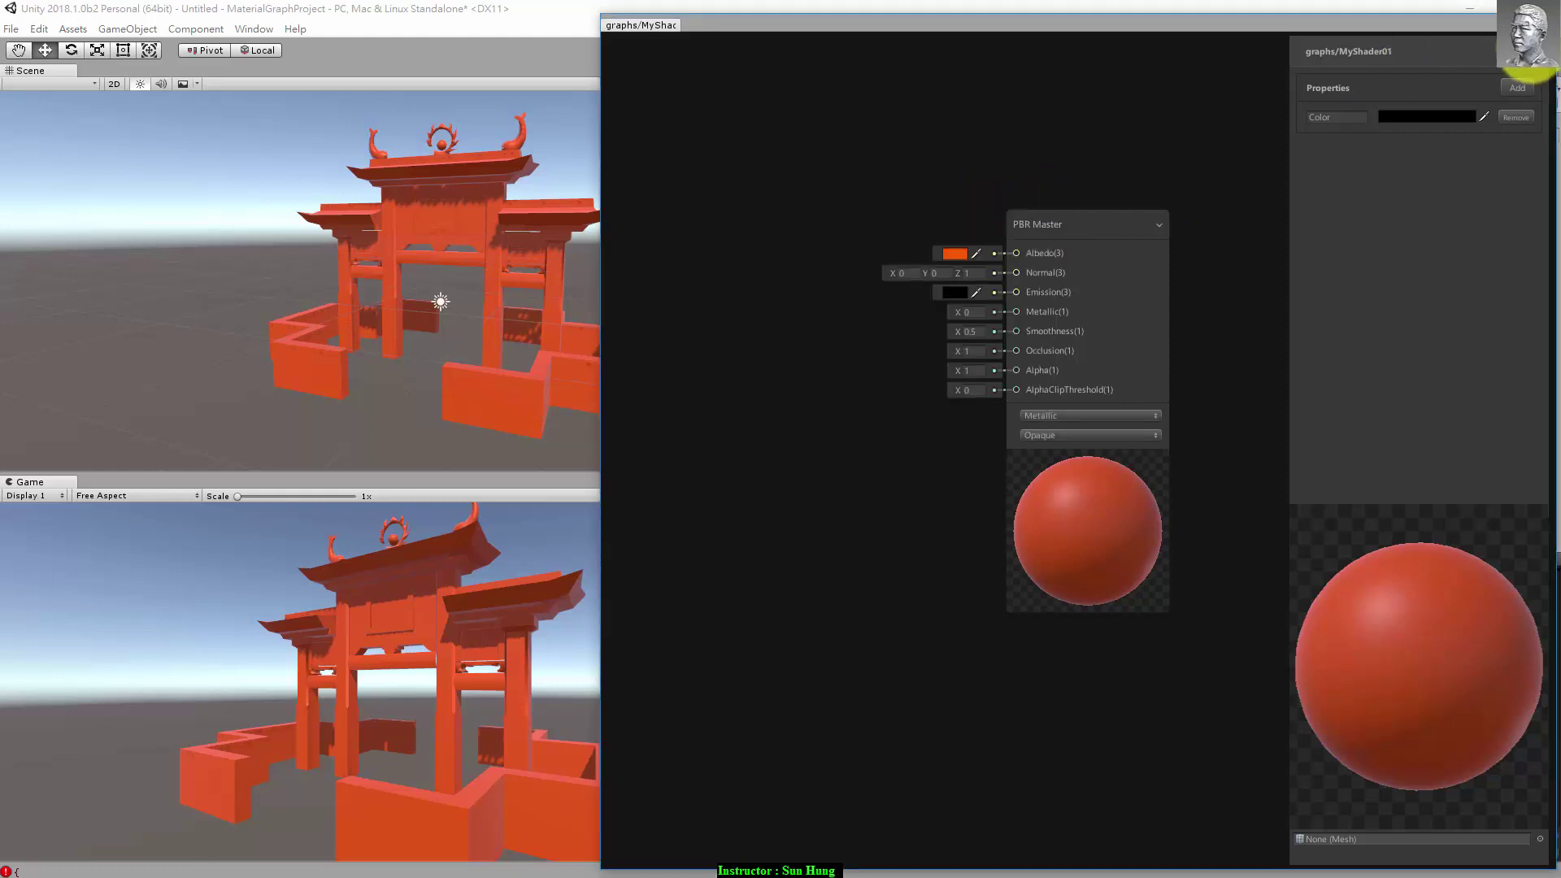
click(1522, 87)
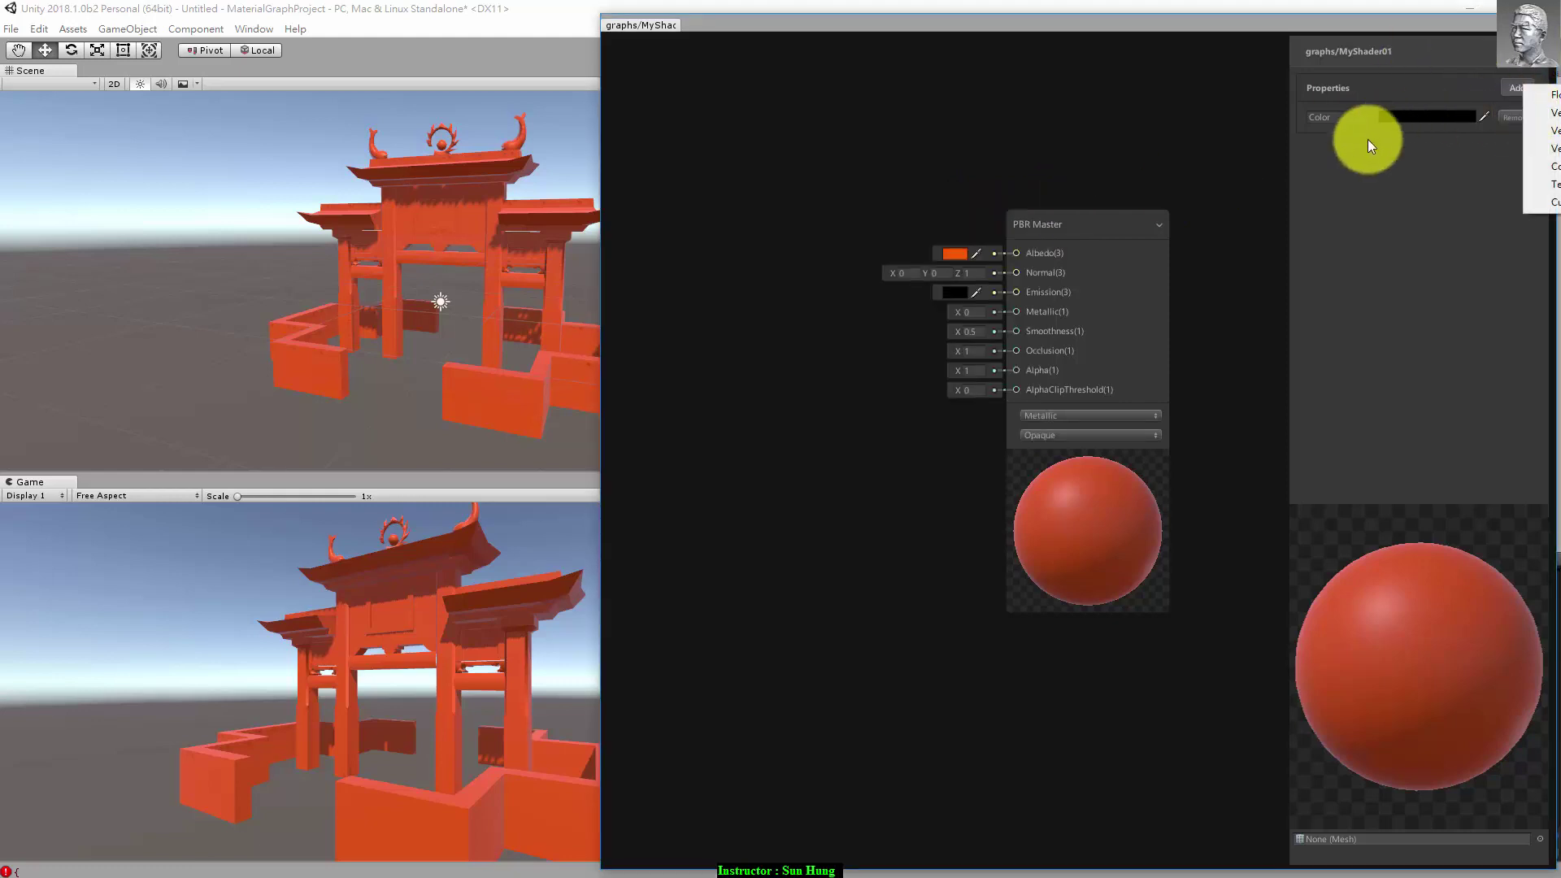
click(1117, 225)
Step: Add a Property node using the Color property, wire it to Albedo, and rename it BaseColor
key(space)
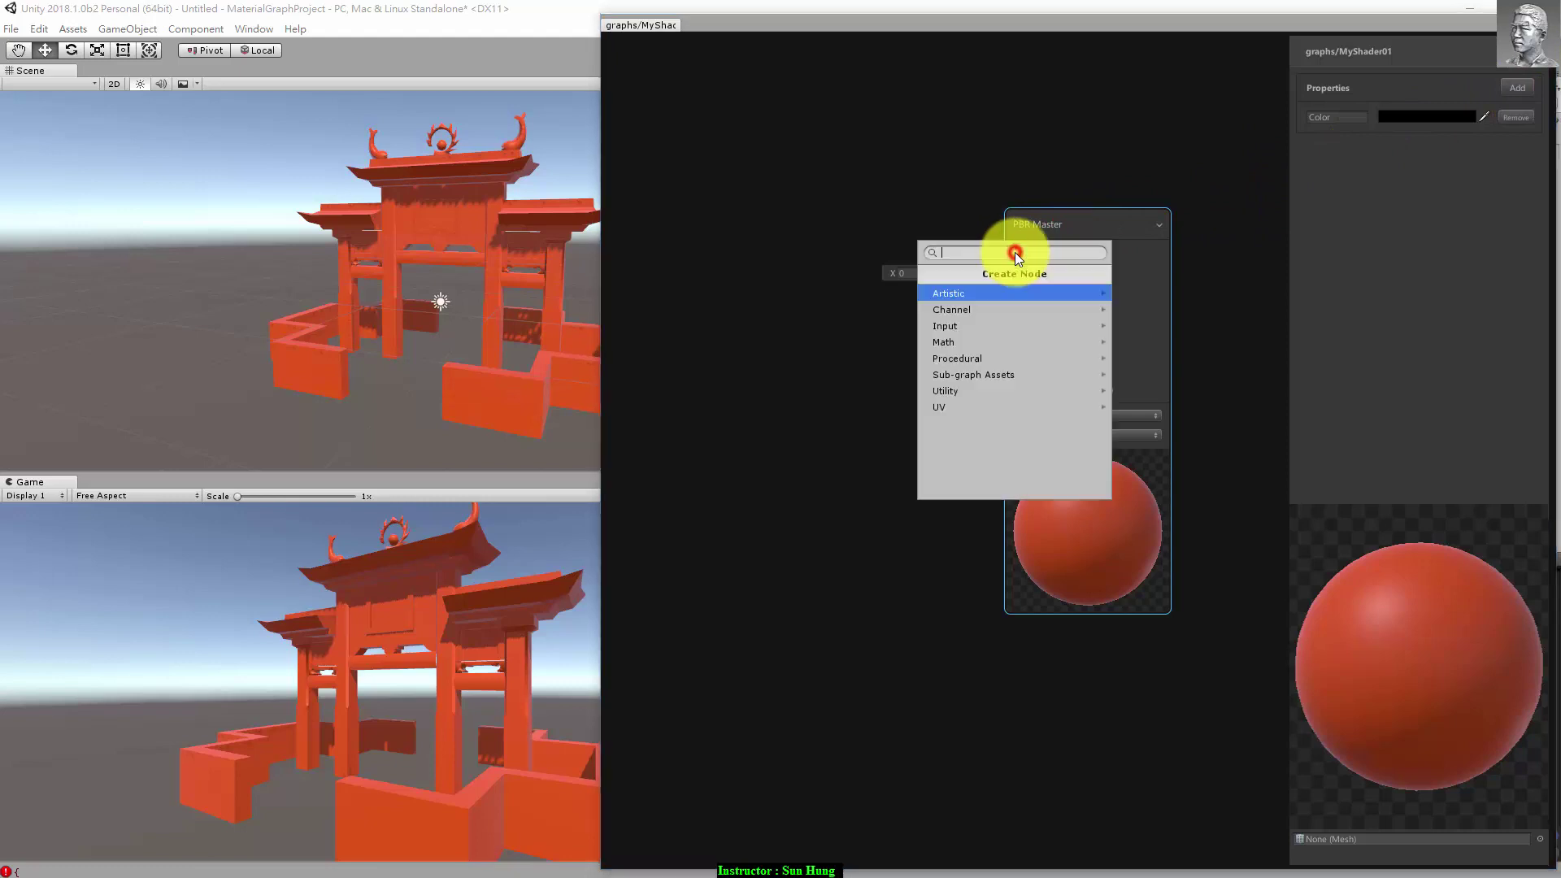
right_click(763, 200)
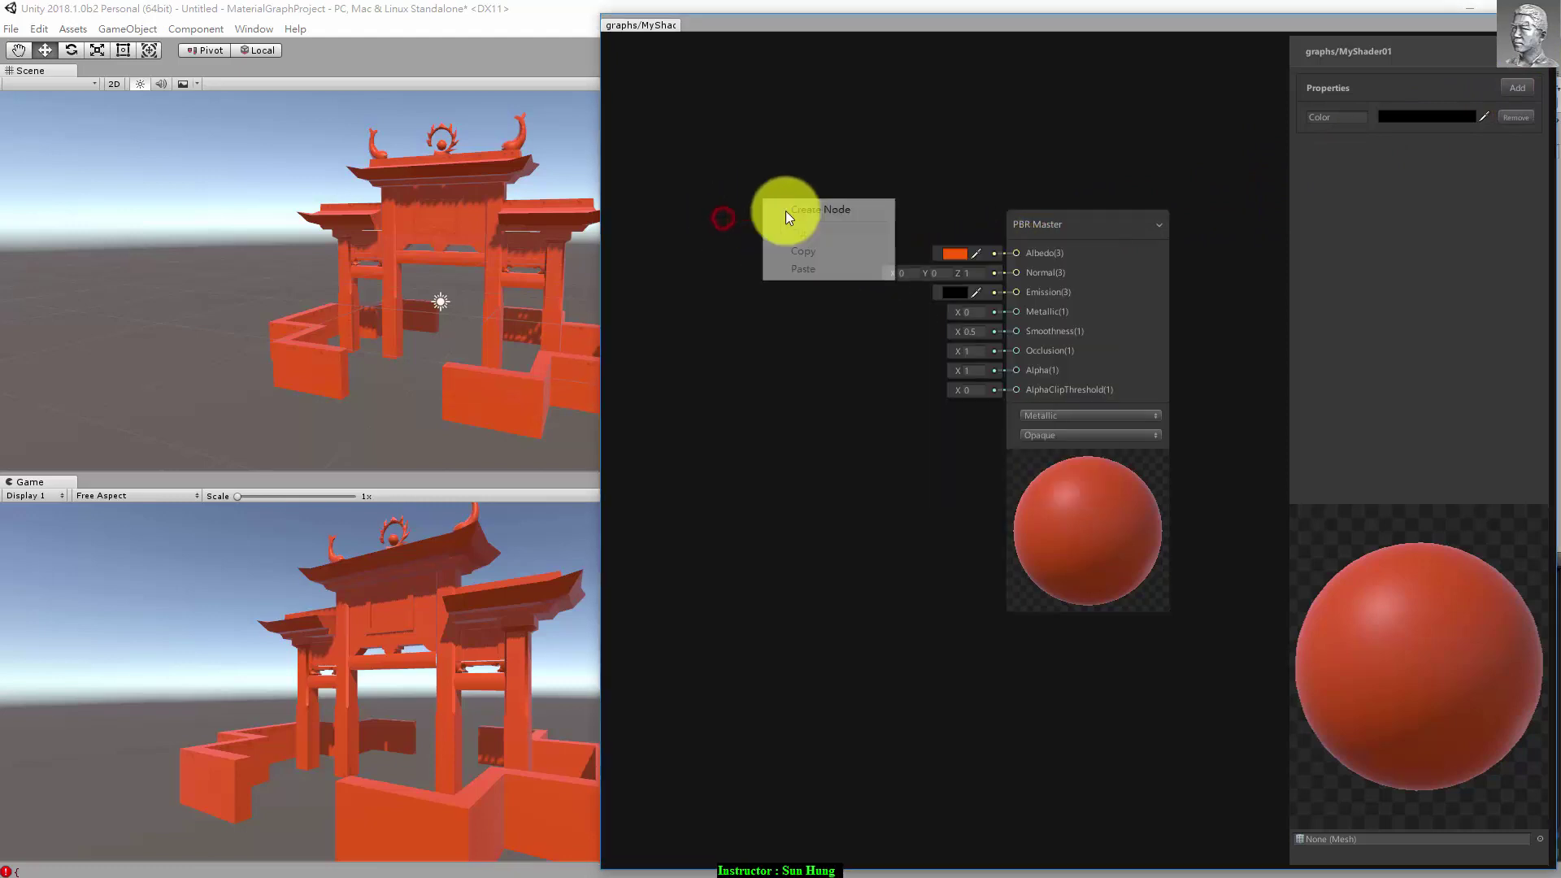
click(831, 202)
text(pr)
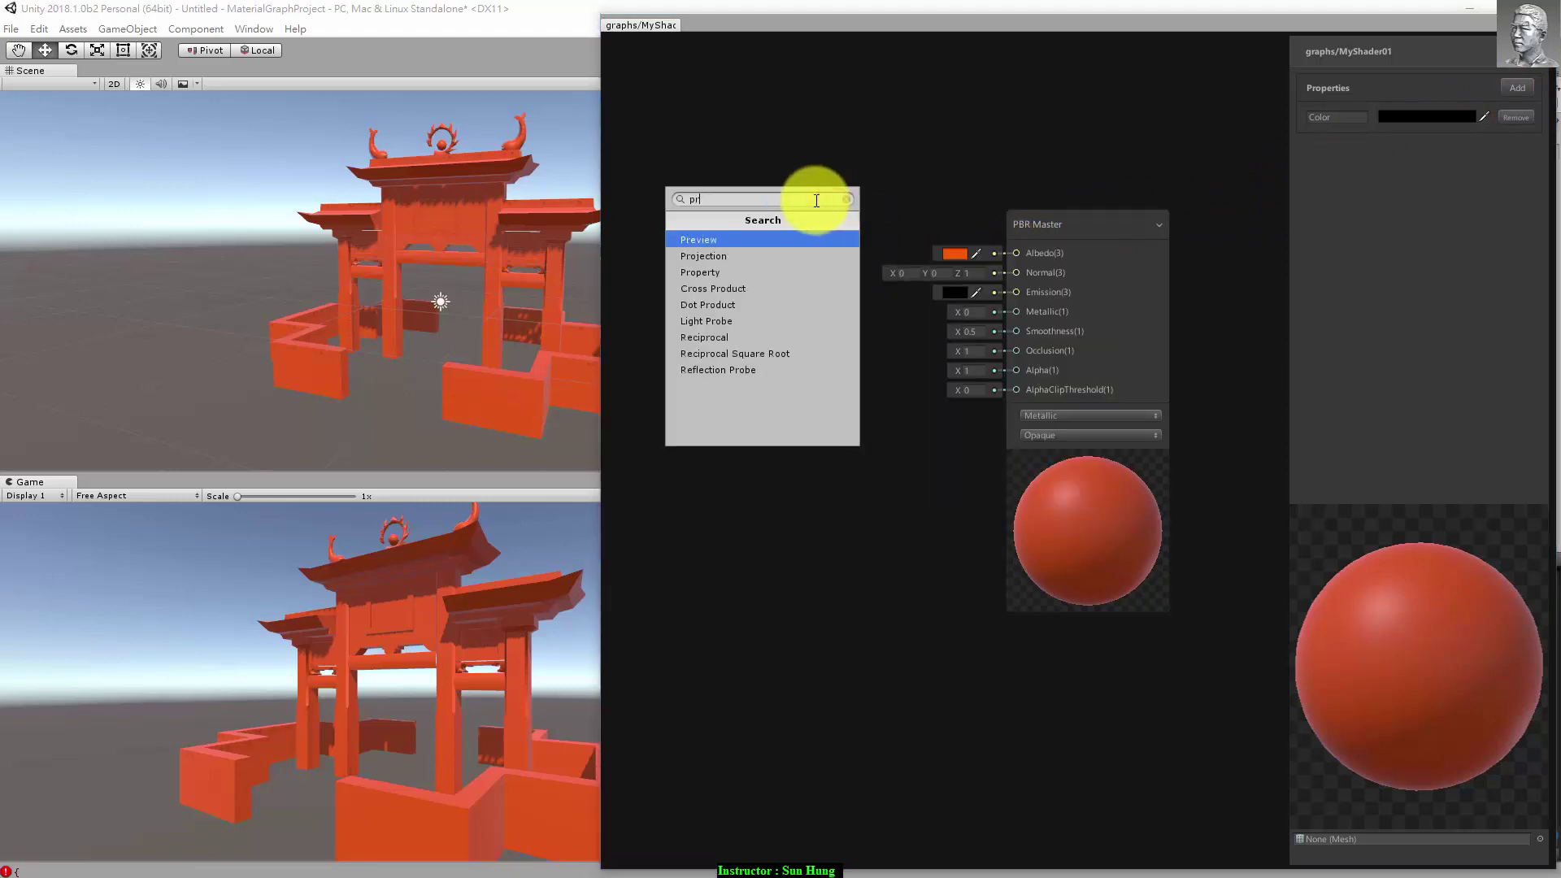
text(op)
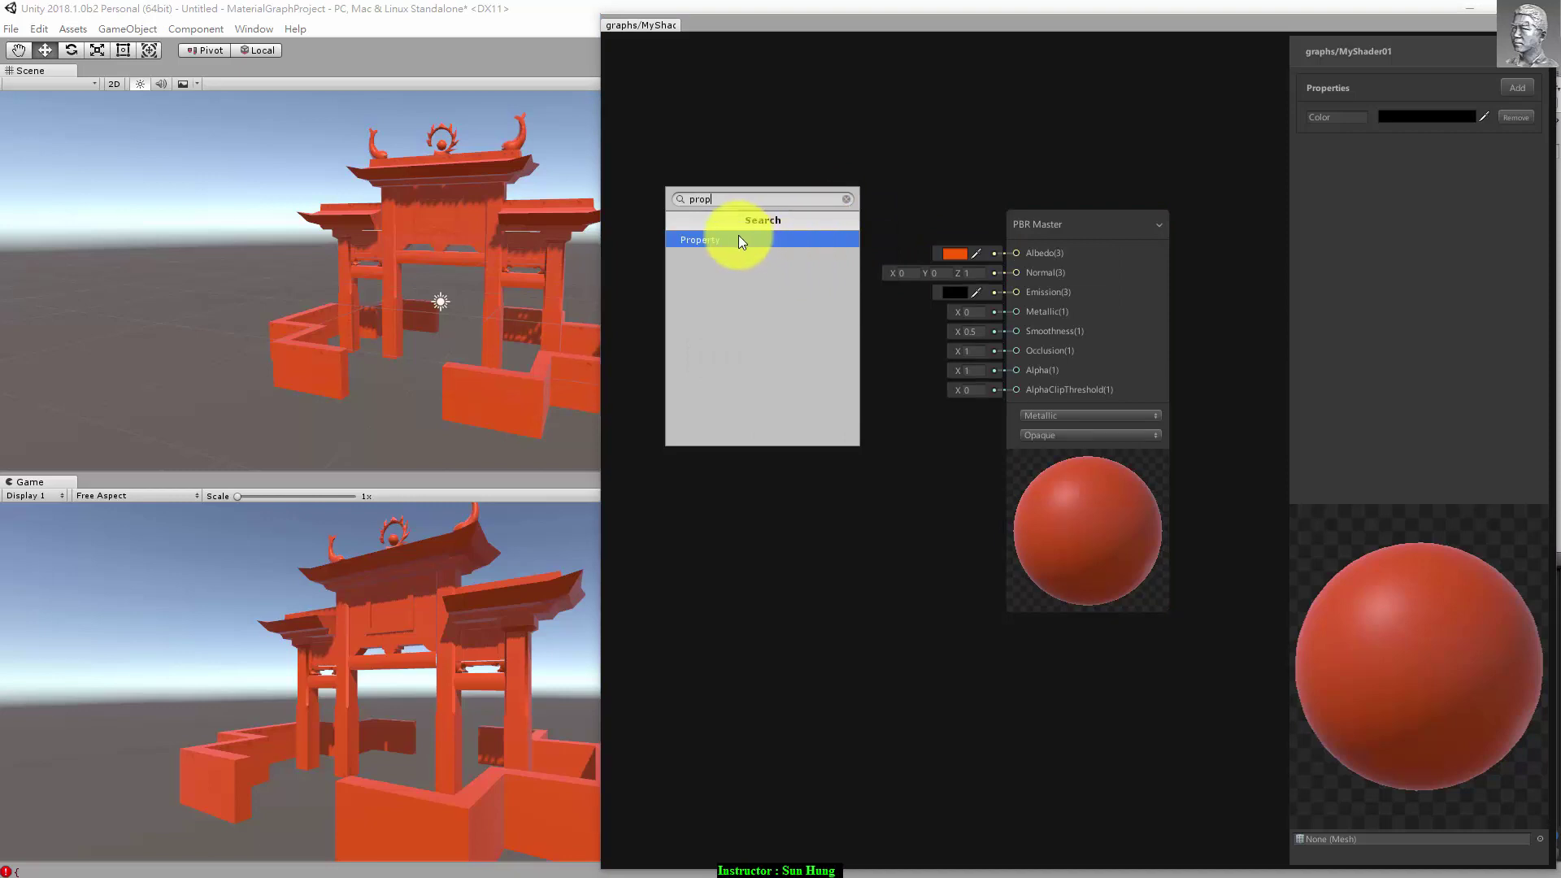
click(720, 239)
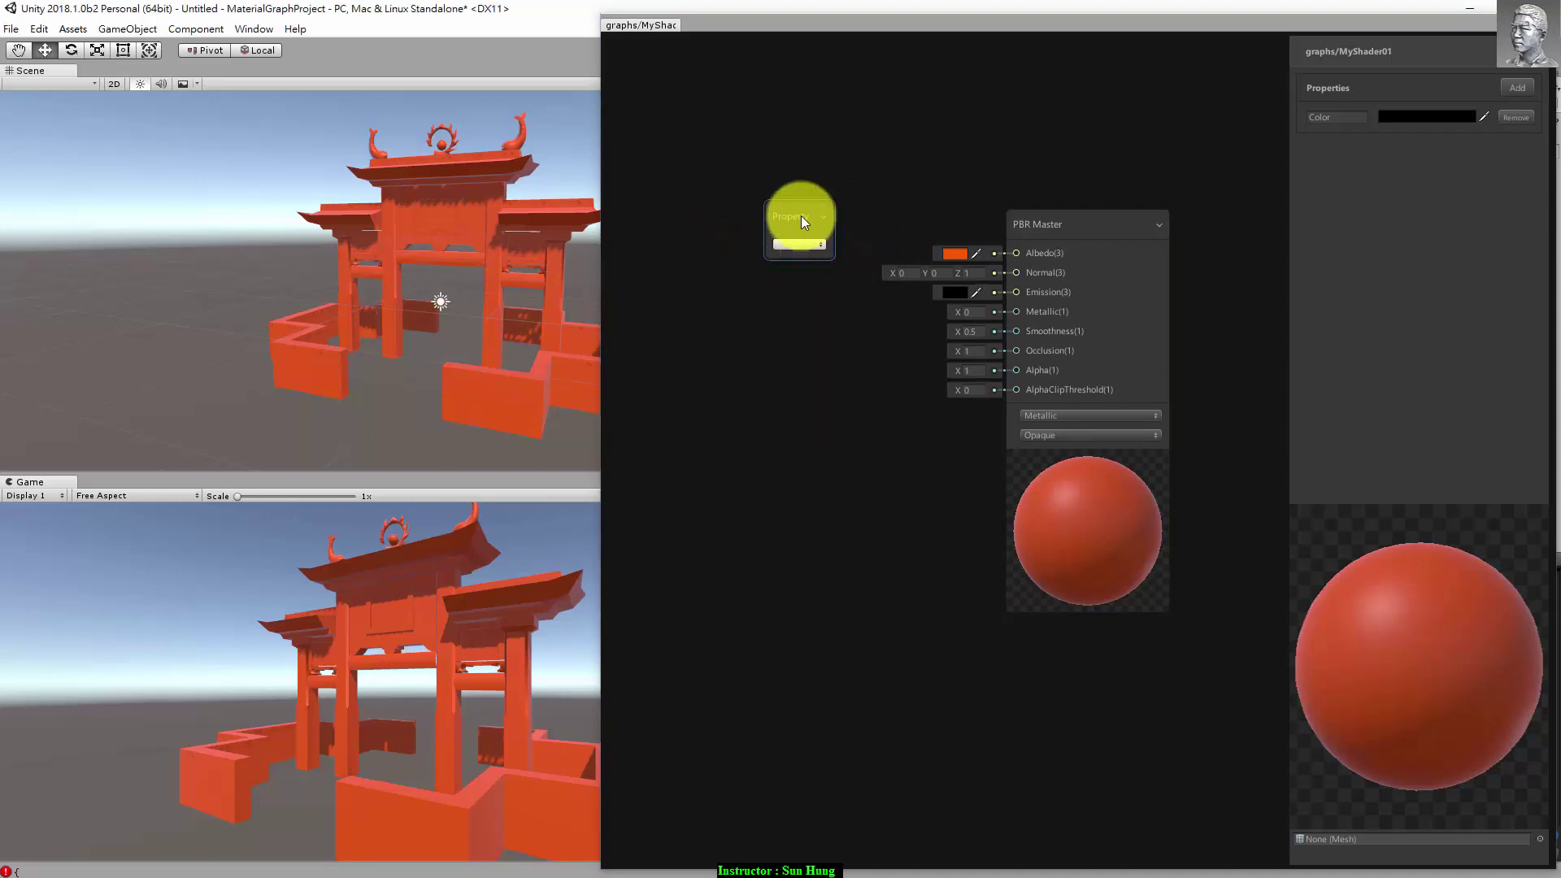
click(802, 216)
click(1327, 112)
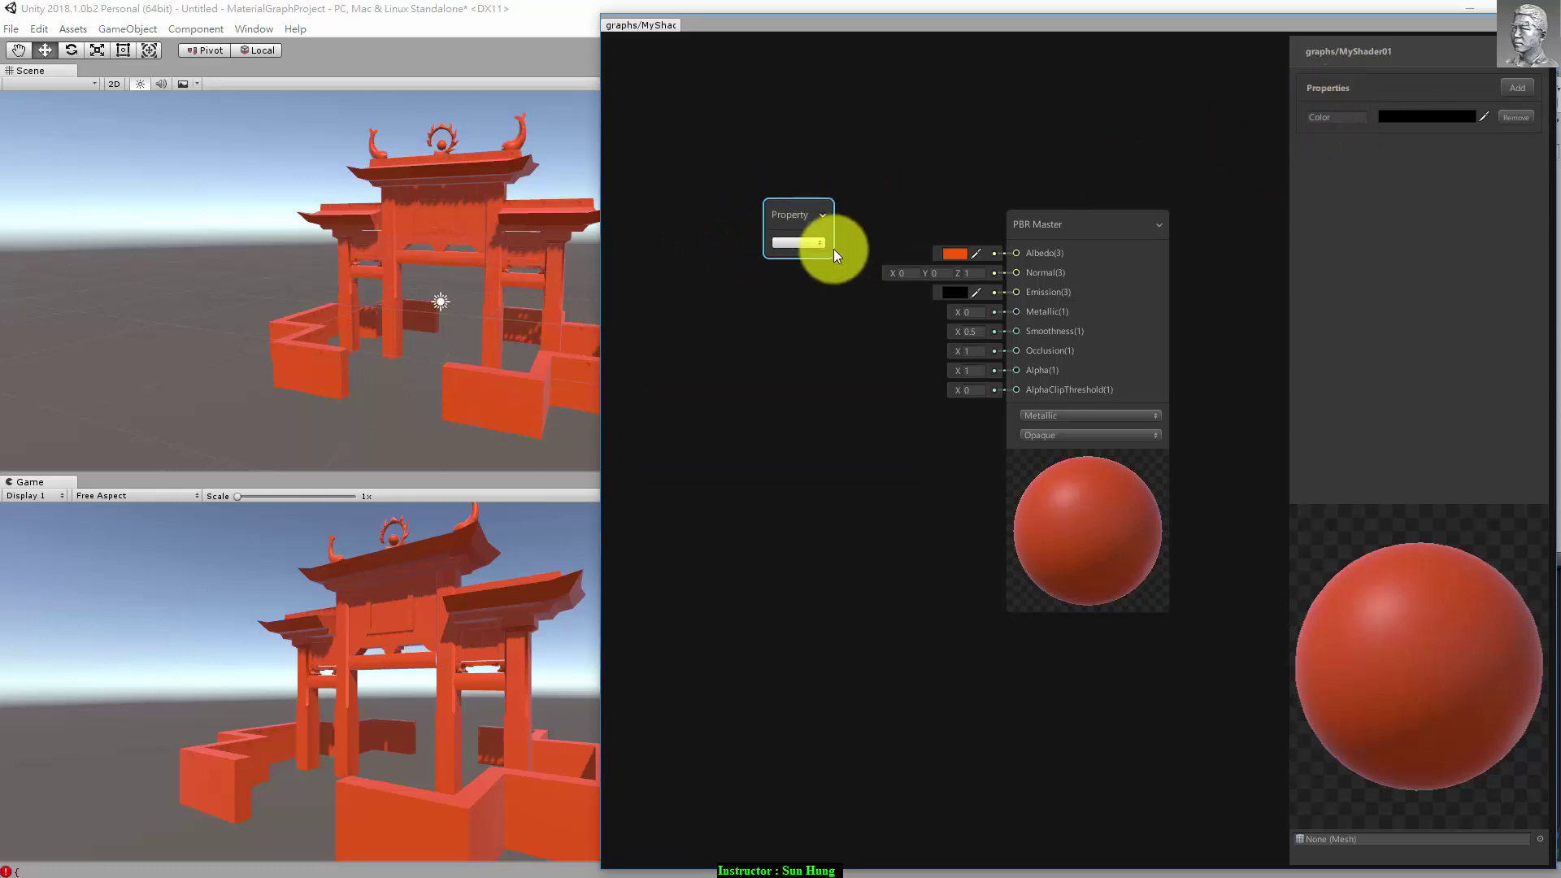
click(819, 265)
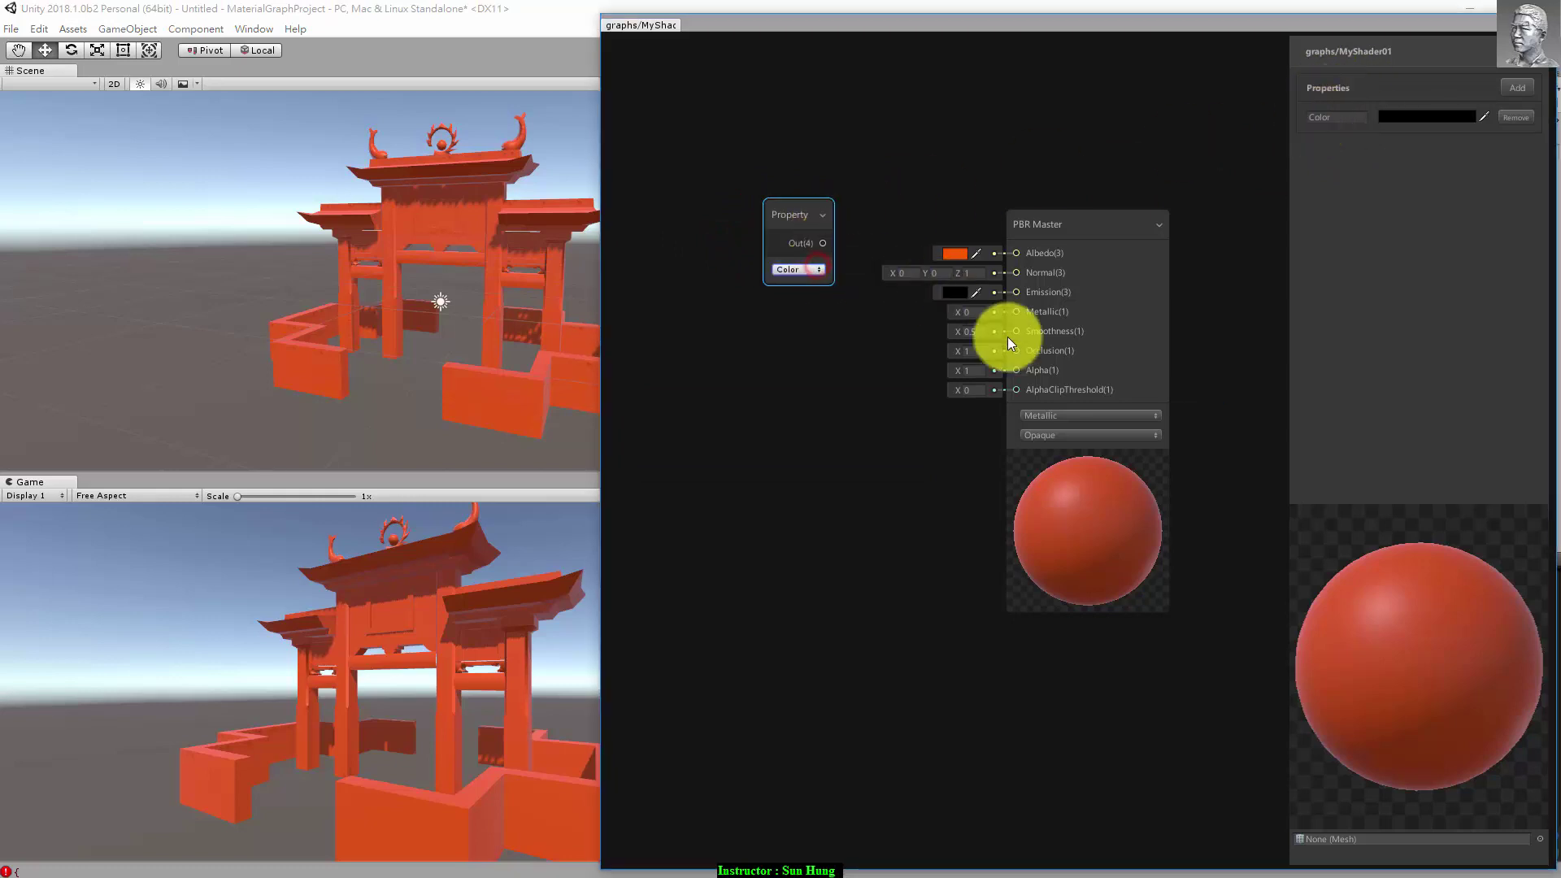
drag(826, 242, 1016, 253)
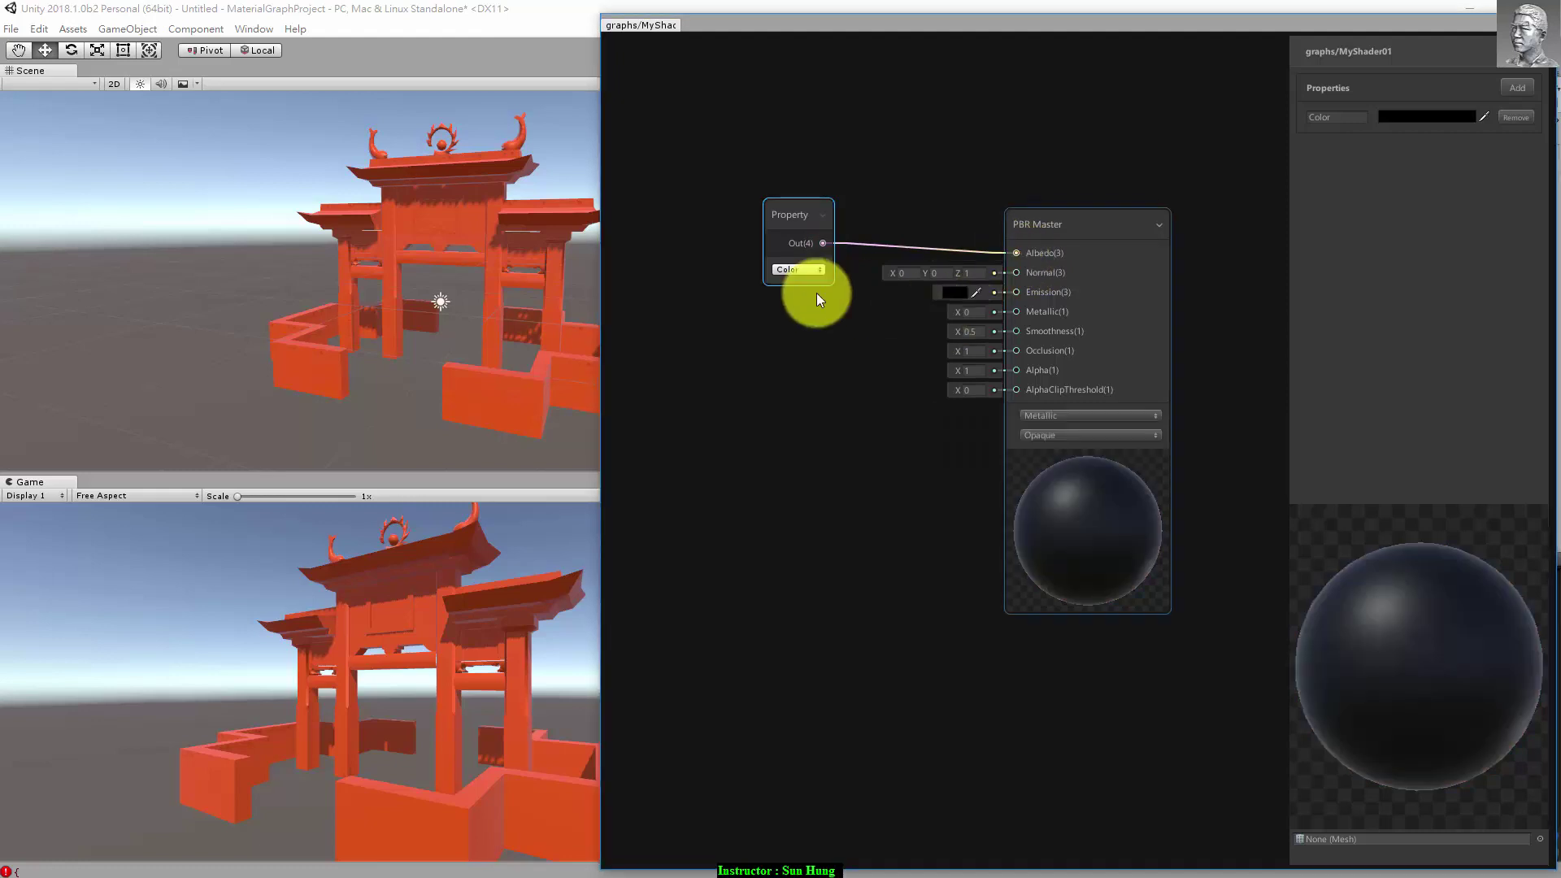
double_click(1335, 114)
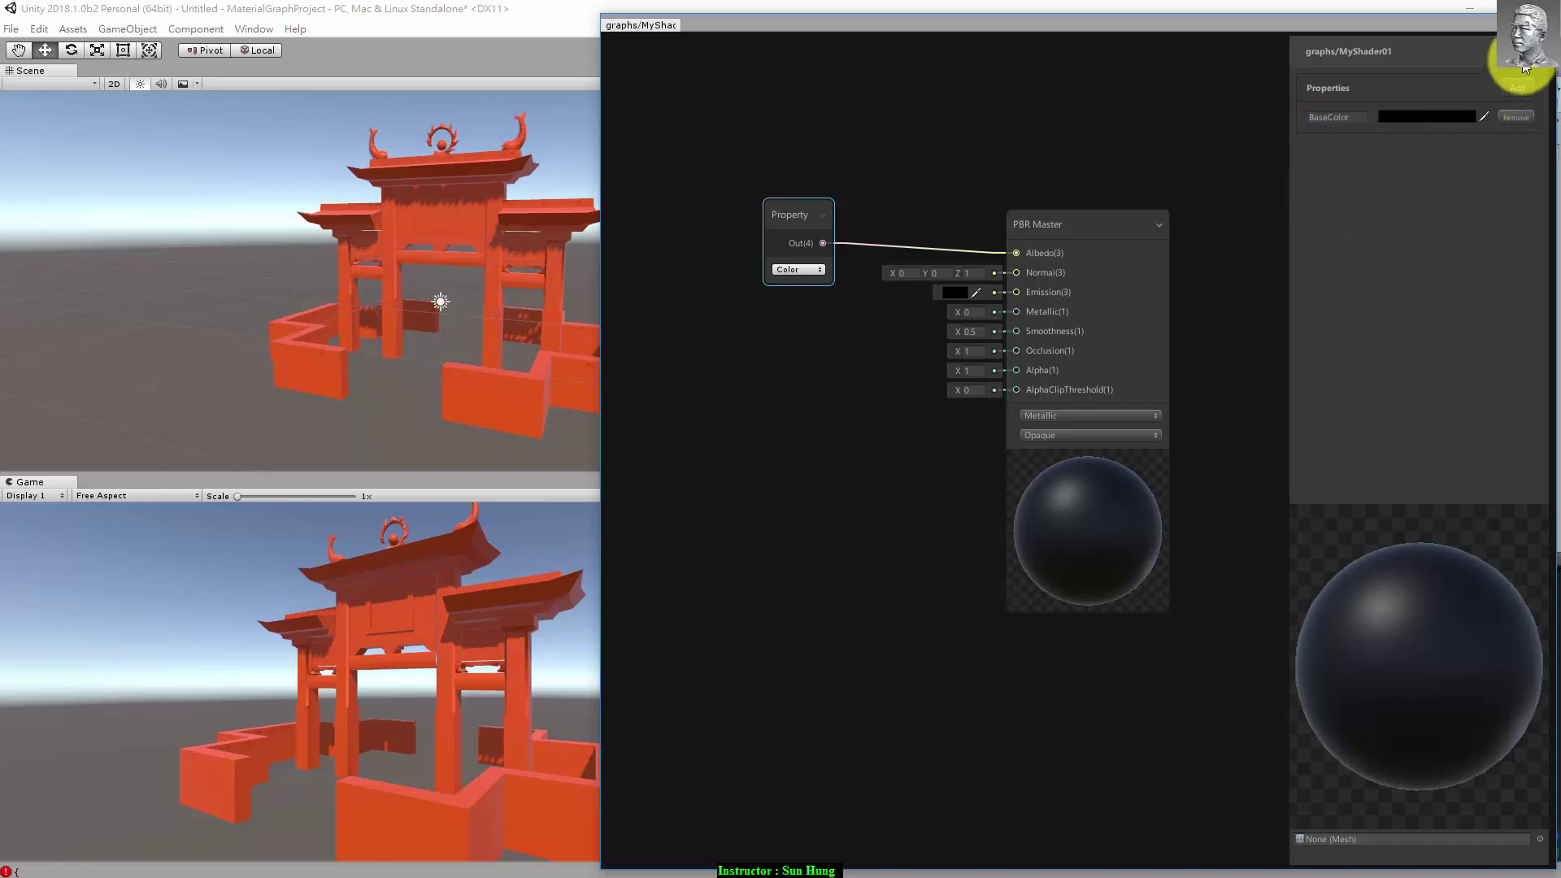
Step: Confirm the BaseColor name and set the 1D3W material's BaseColor to orange FF9D07
key(Return)
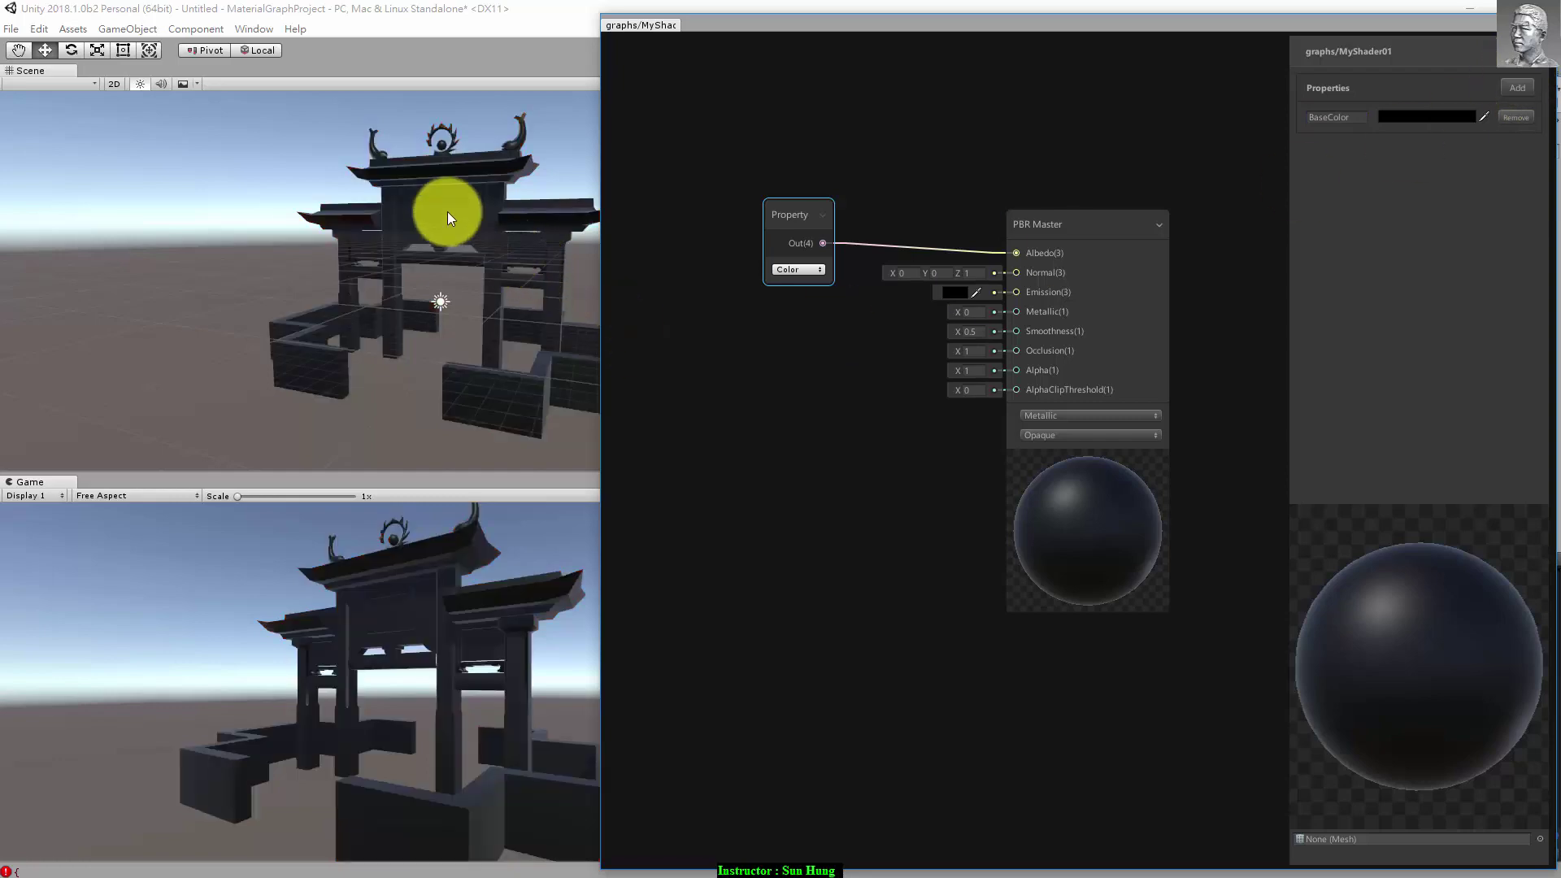
drag(1226, 23, 864, 4)
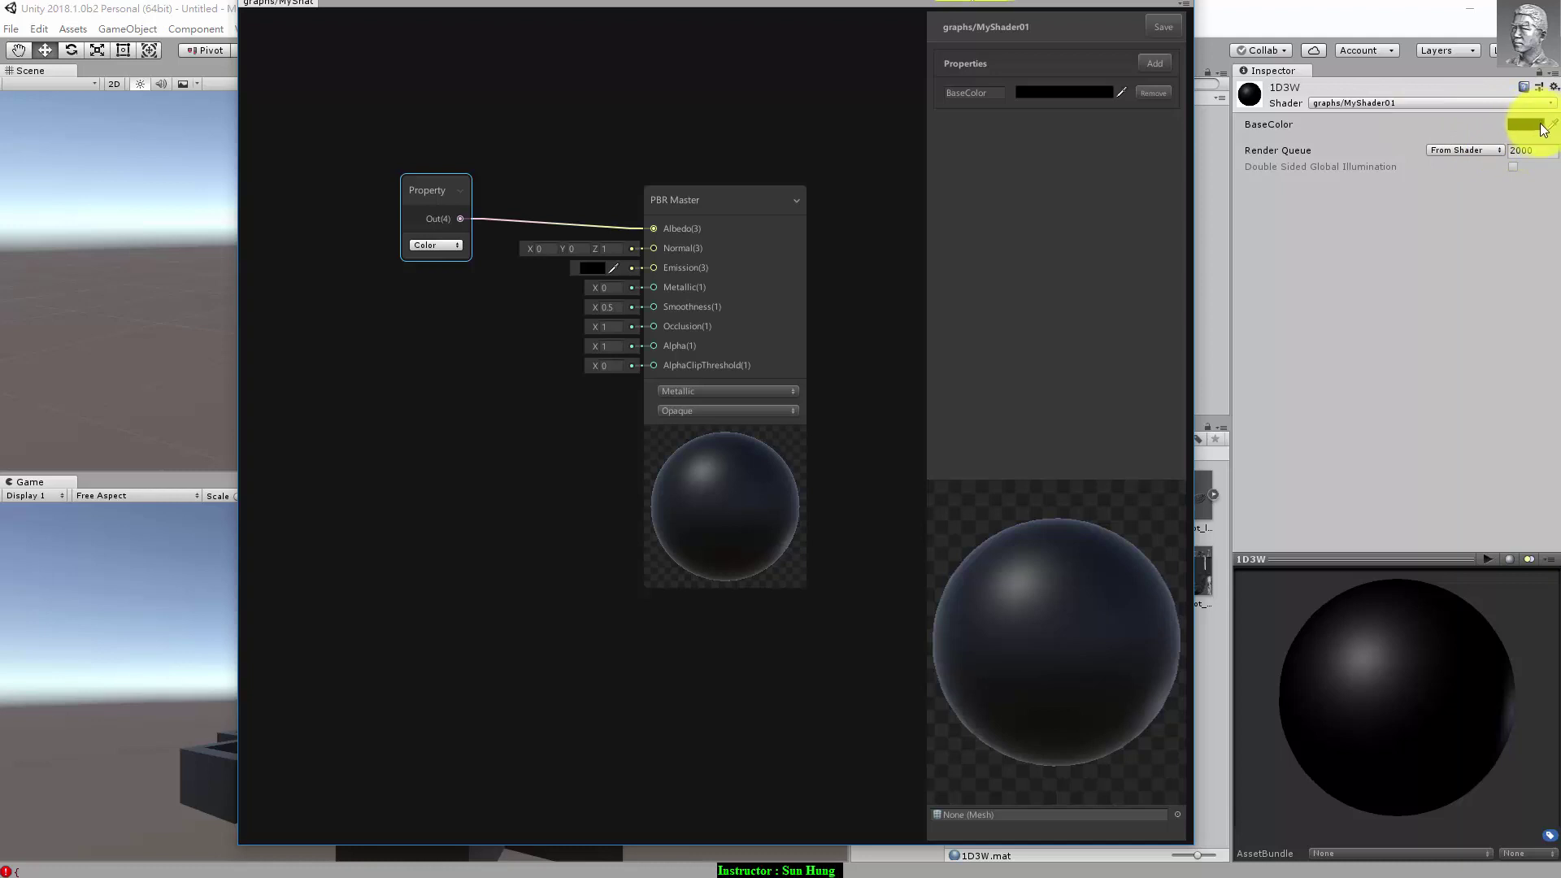
click(1525, 124)
click(471, 216)
click(431, 221)
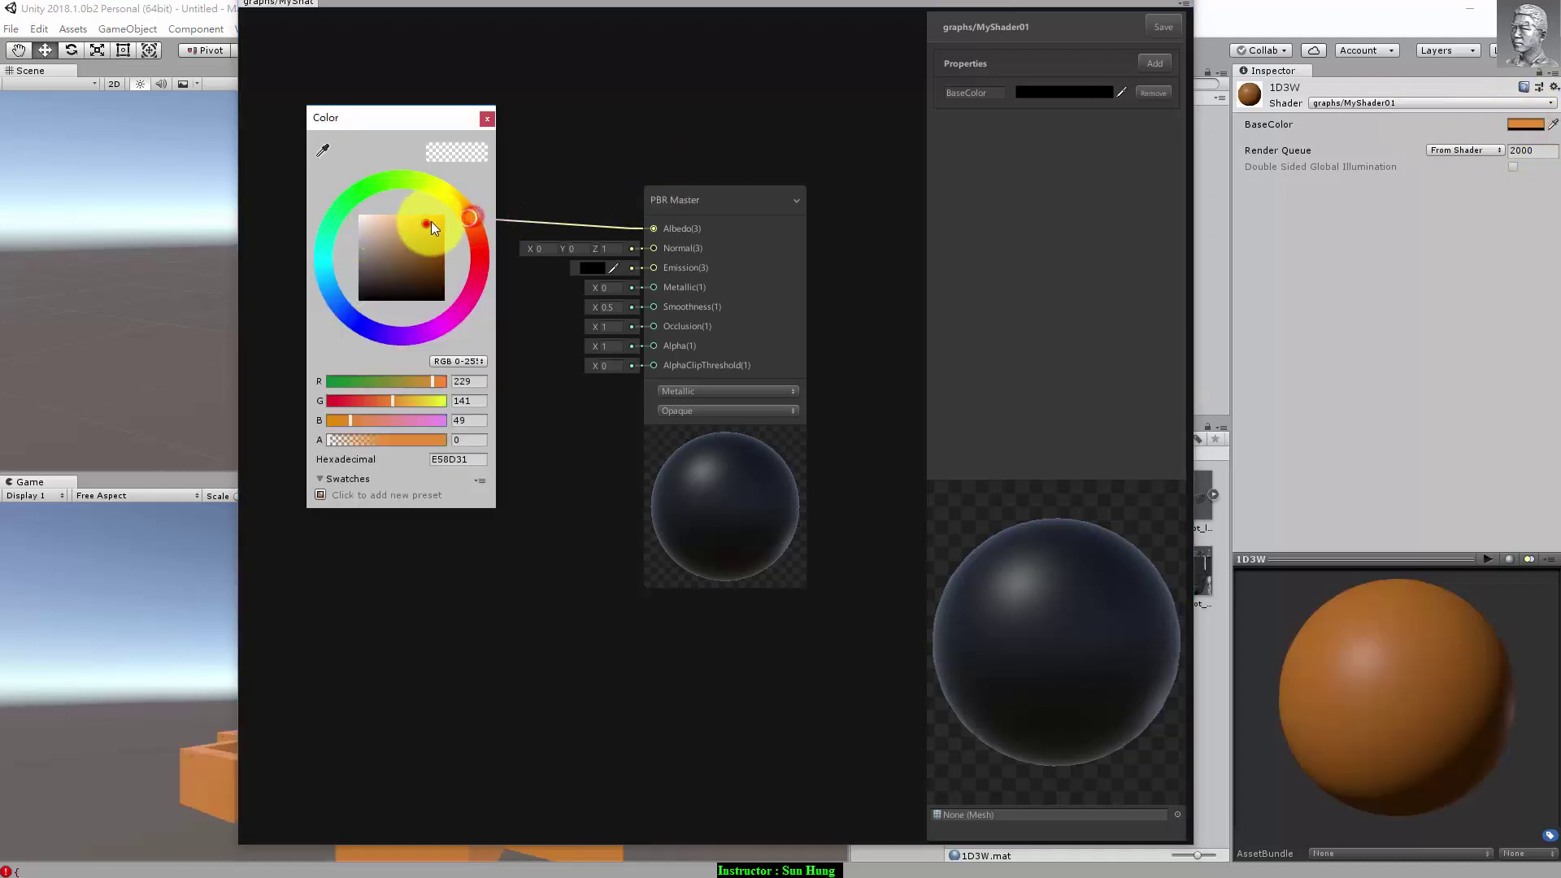
drag(481, 232, 470, 208)
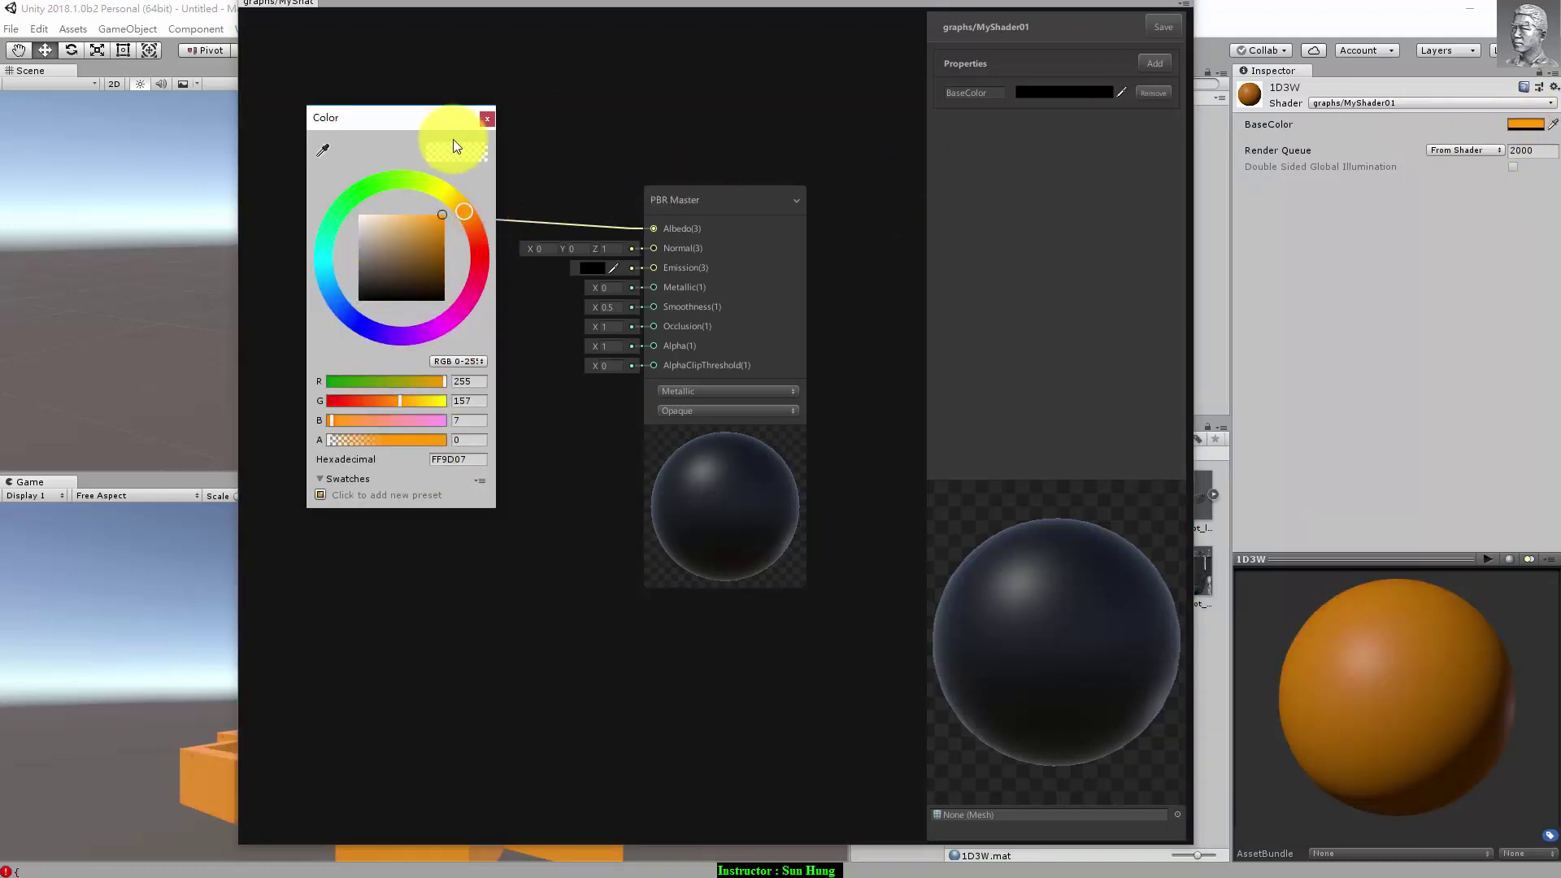
click(487, 118)
mouse_move(753, 3)
mouse_down()
mouse_move(1018, 99)
mouse_move(972, 26)
mouse_up()
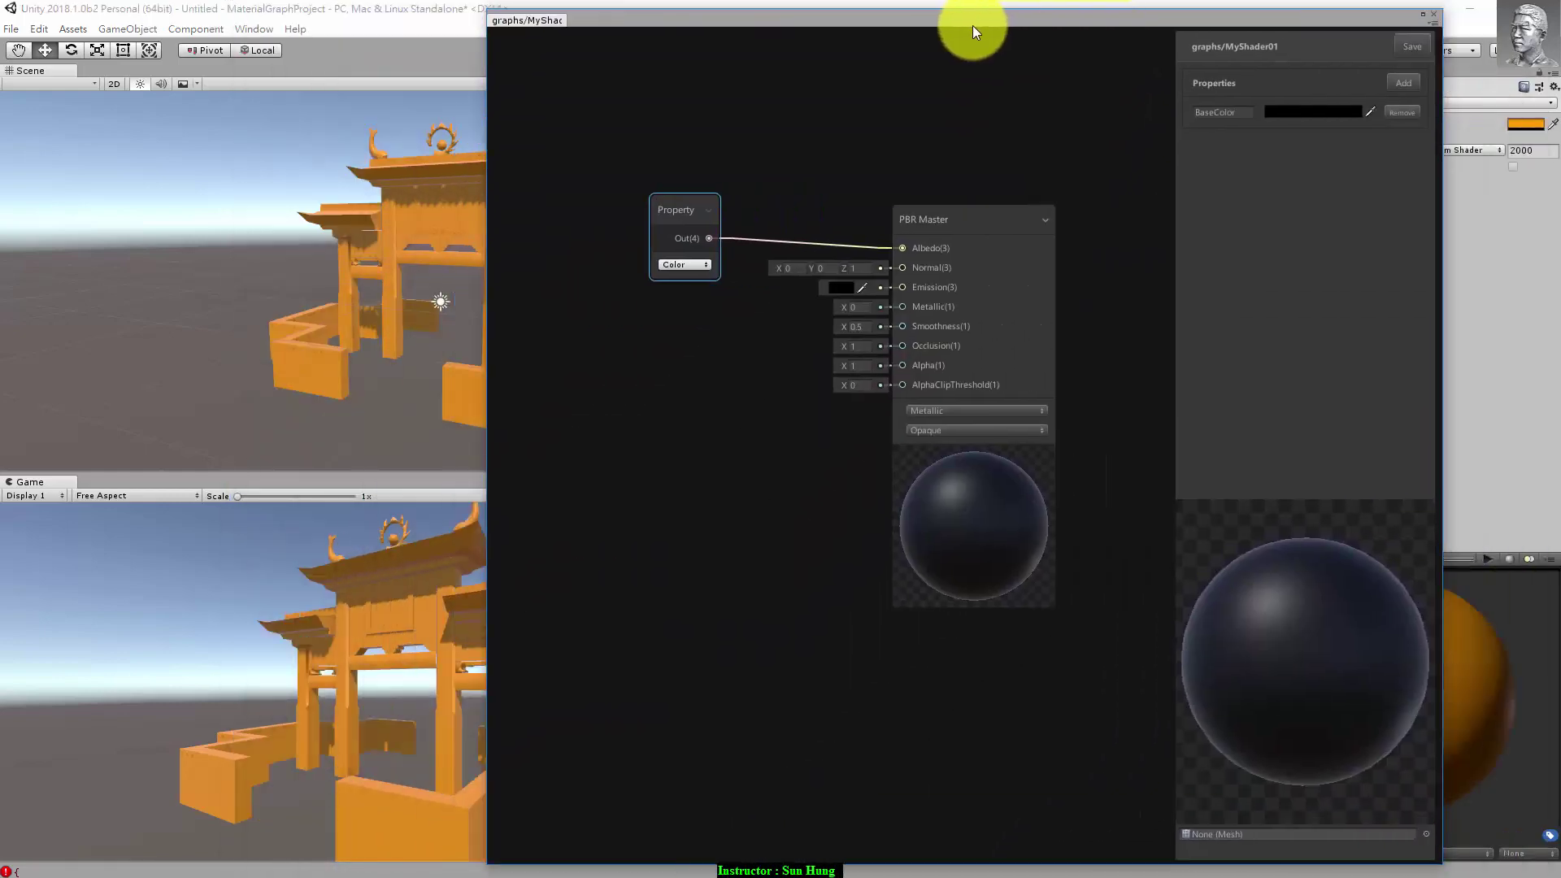
Step: Shift the graph window to show the material settings and bring up the canvas's node menu
mouse_move(1171, 19)
mouse_down()
mouse_move(988, 4)
mouse_move(1078, 13)
mouse_up()
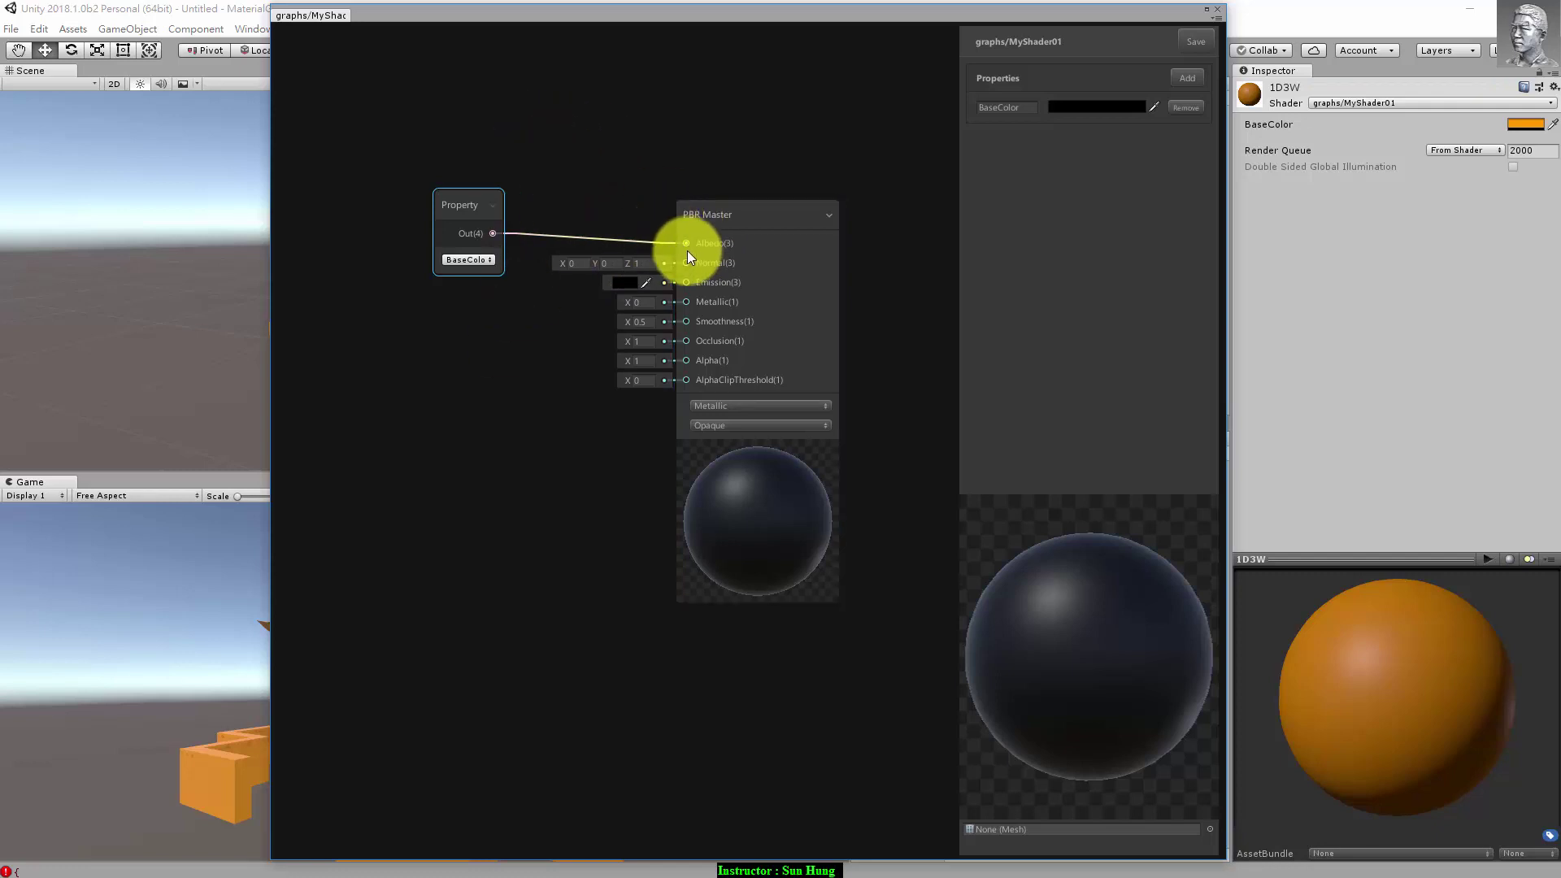
right_click(533, 151)
Step: Add a Sample Texture 2D node from Input > Texture and move it off PBR Master
click(613, 160)
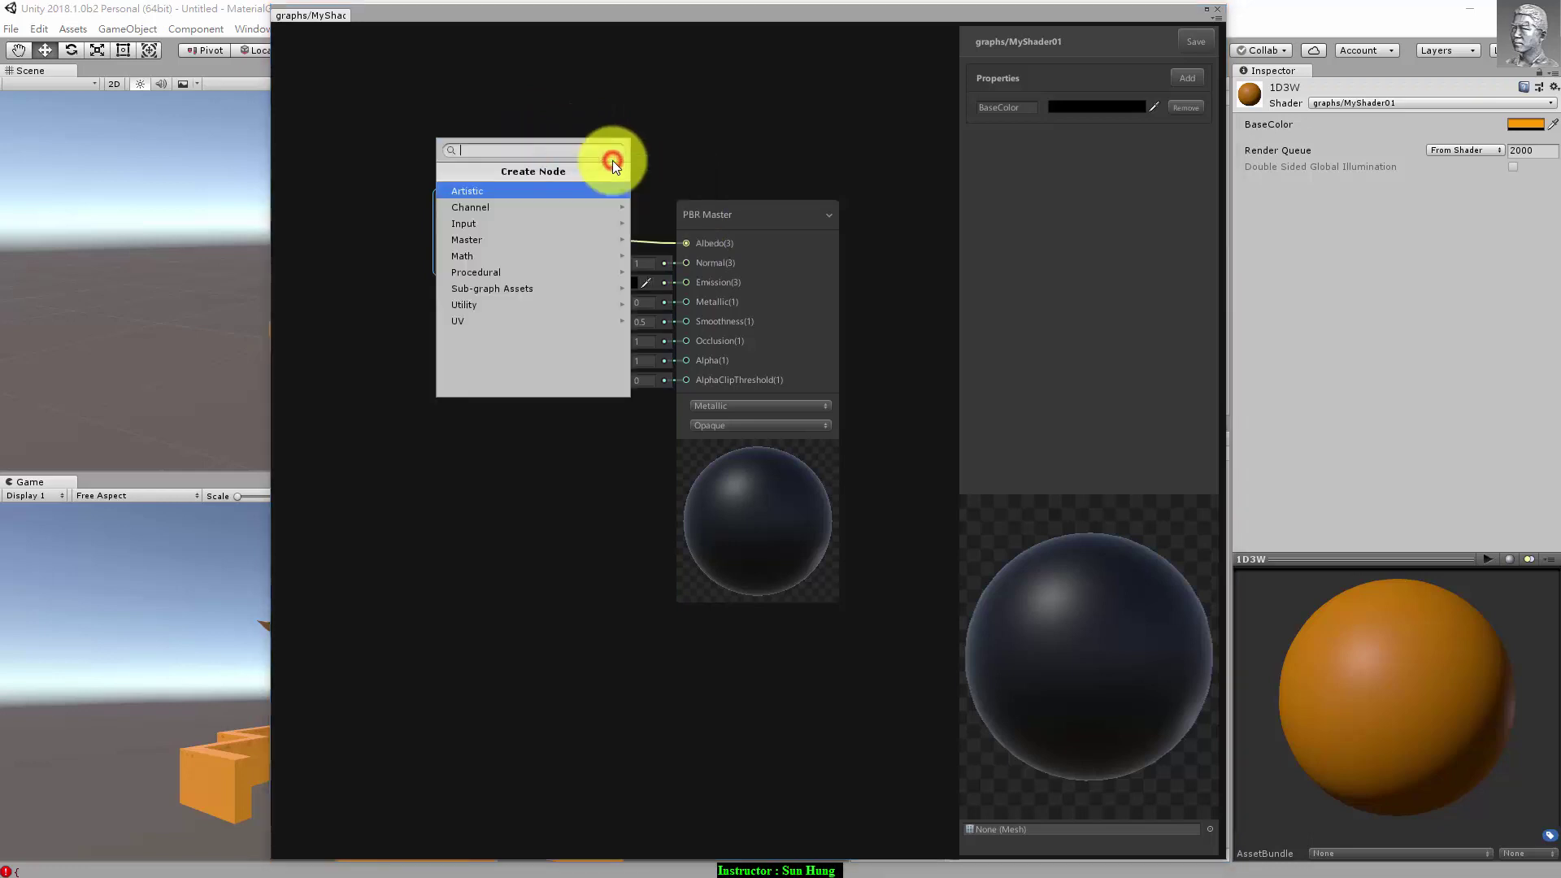
click(541, 231)
click(529, 283)
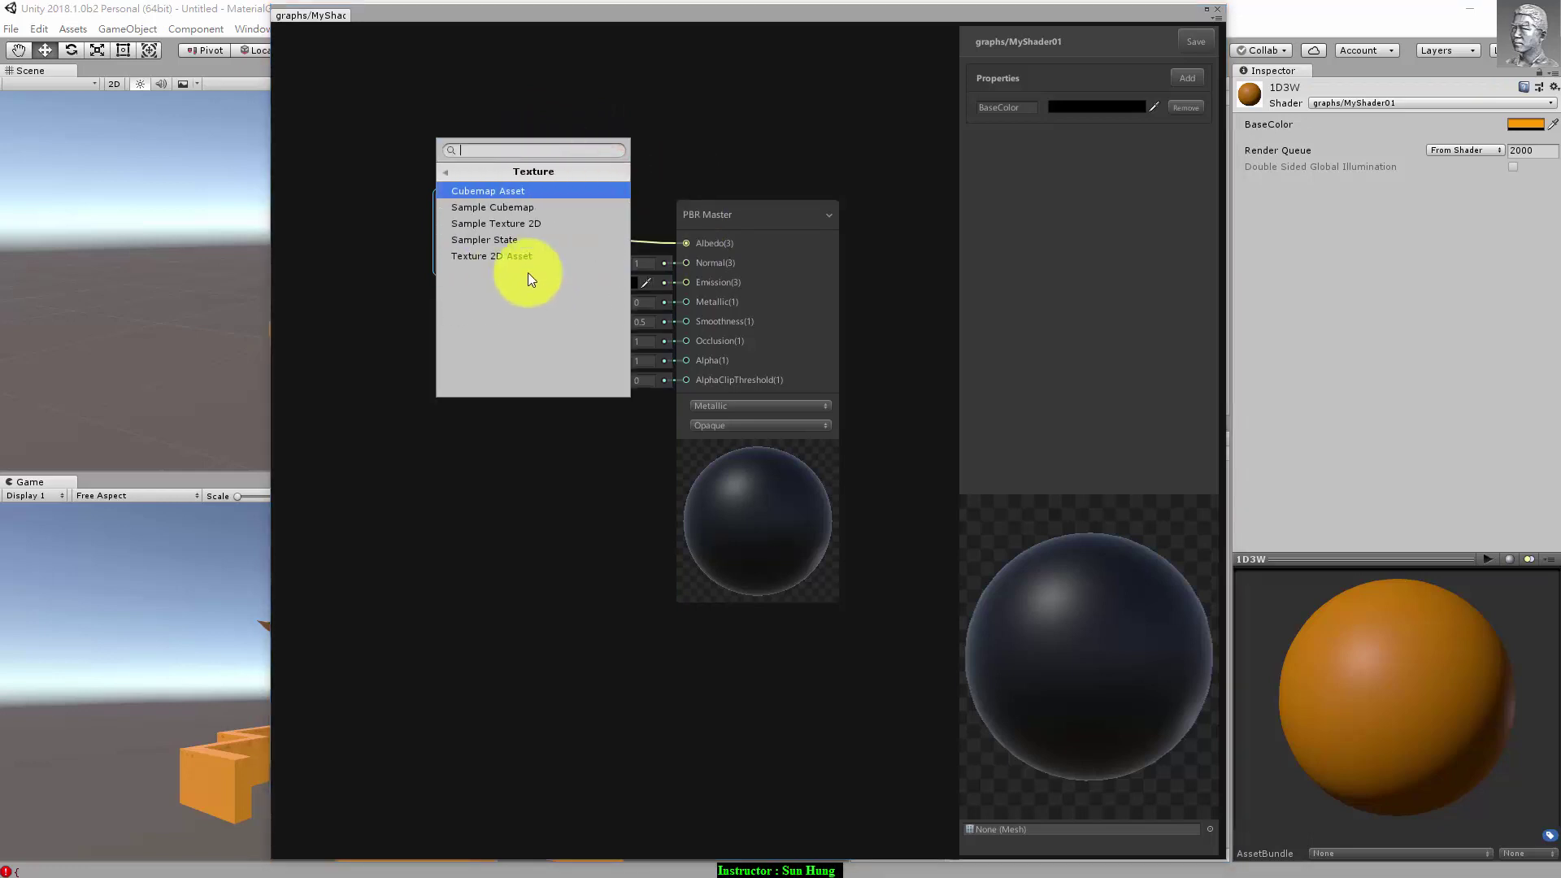
click(550, 223)
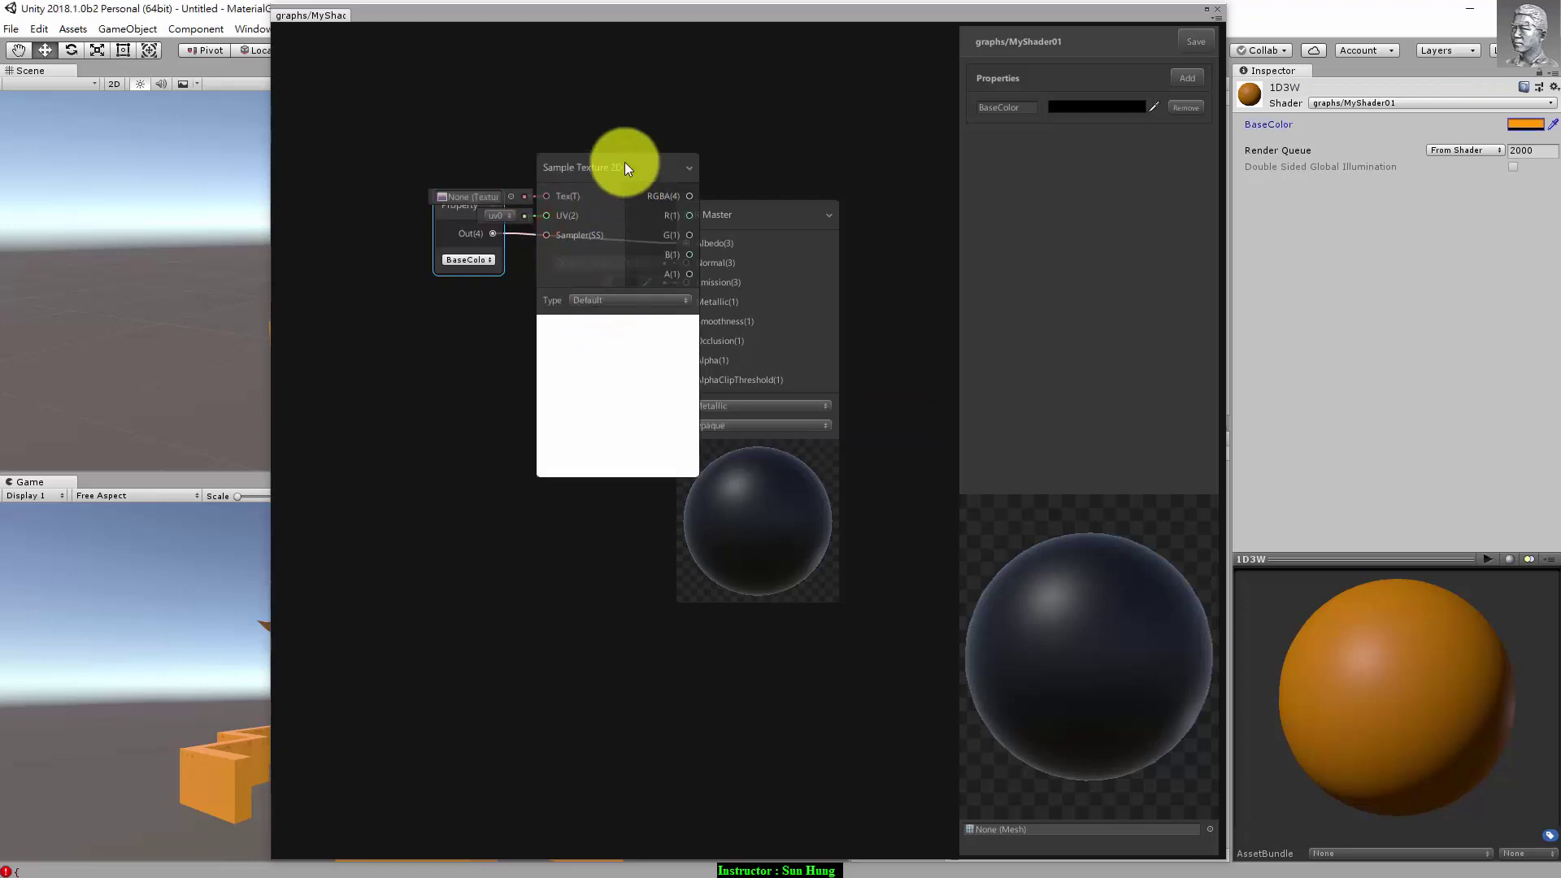
drag(624, 167, 505, 358)
Step: Load the 1d3w_abedo texture into the Sample Texture 2D node's Tex input
click(391, 387)
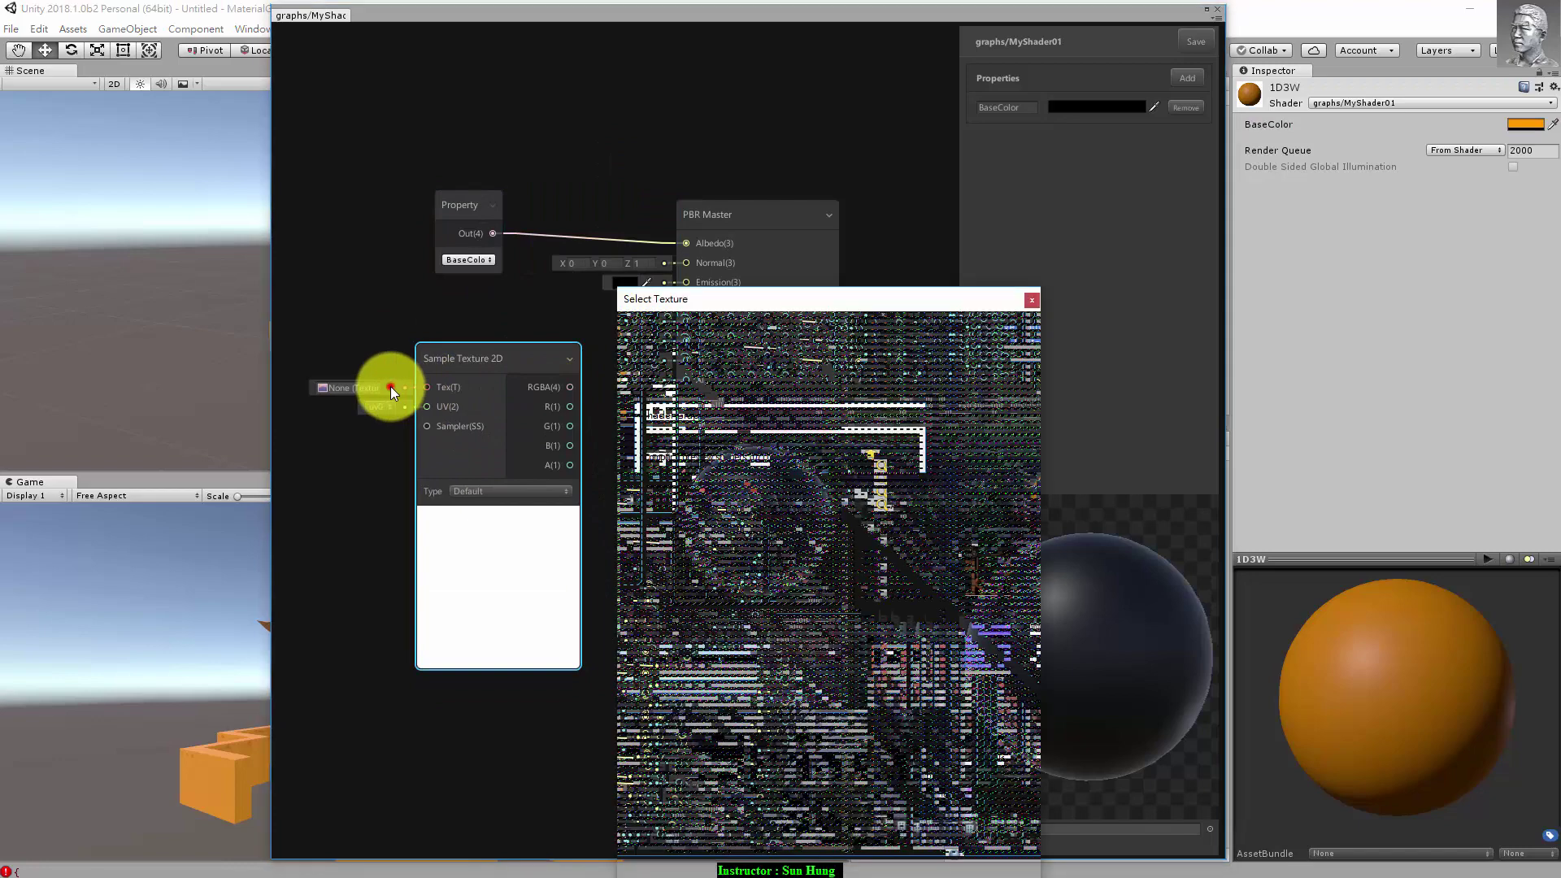
scroll(885, 681, down, 3)
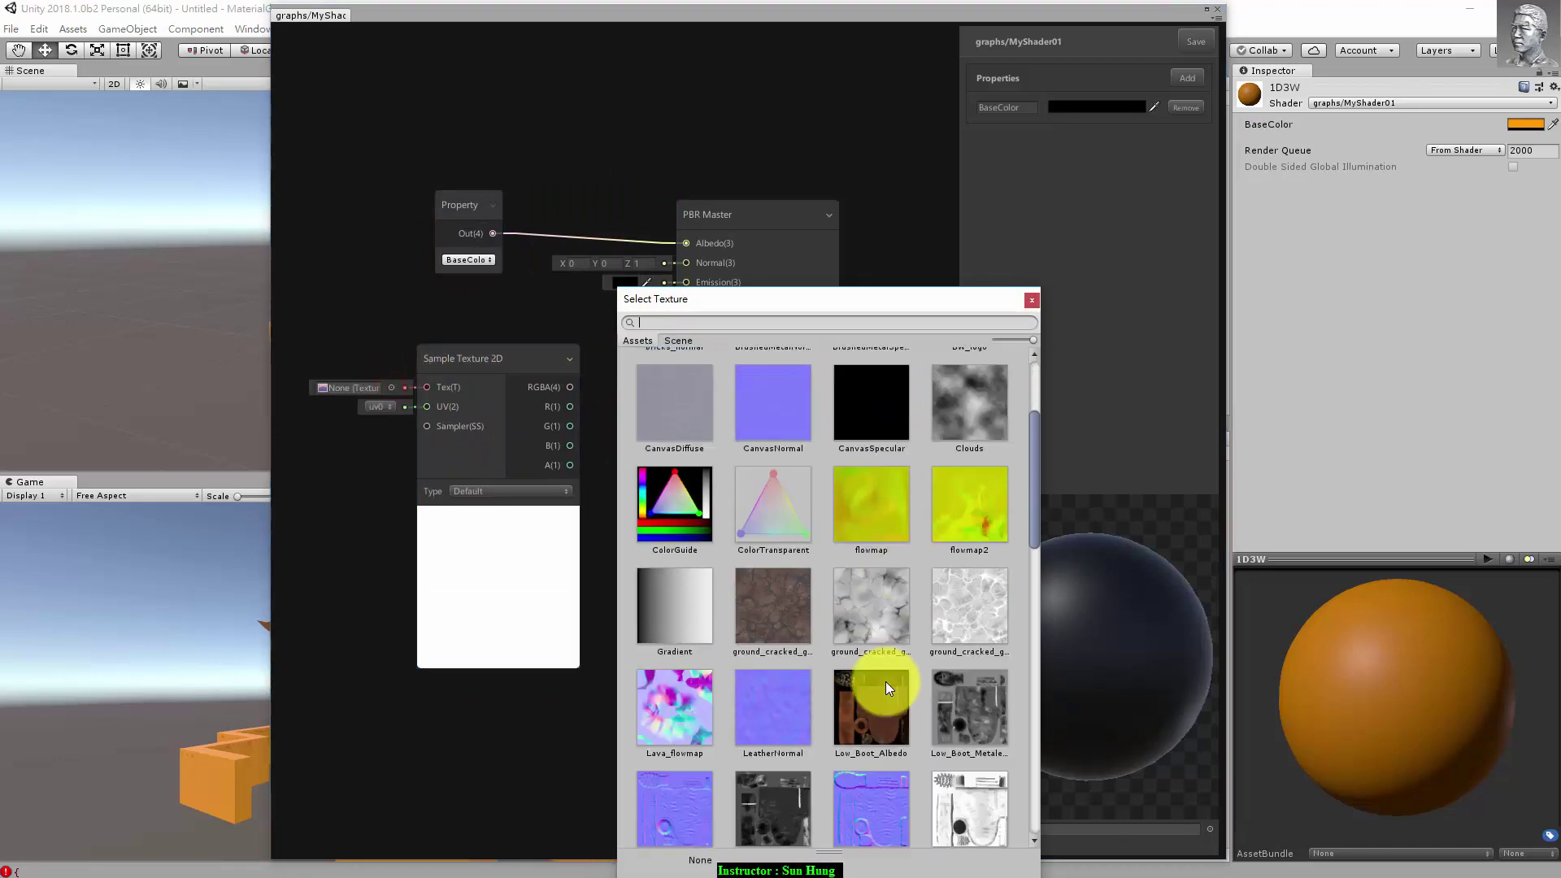
scroll(884, 681, down, 3)
scroll(884, 682, up, 5)
scroll(785, 528, up, 1)
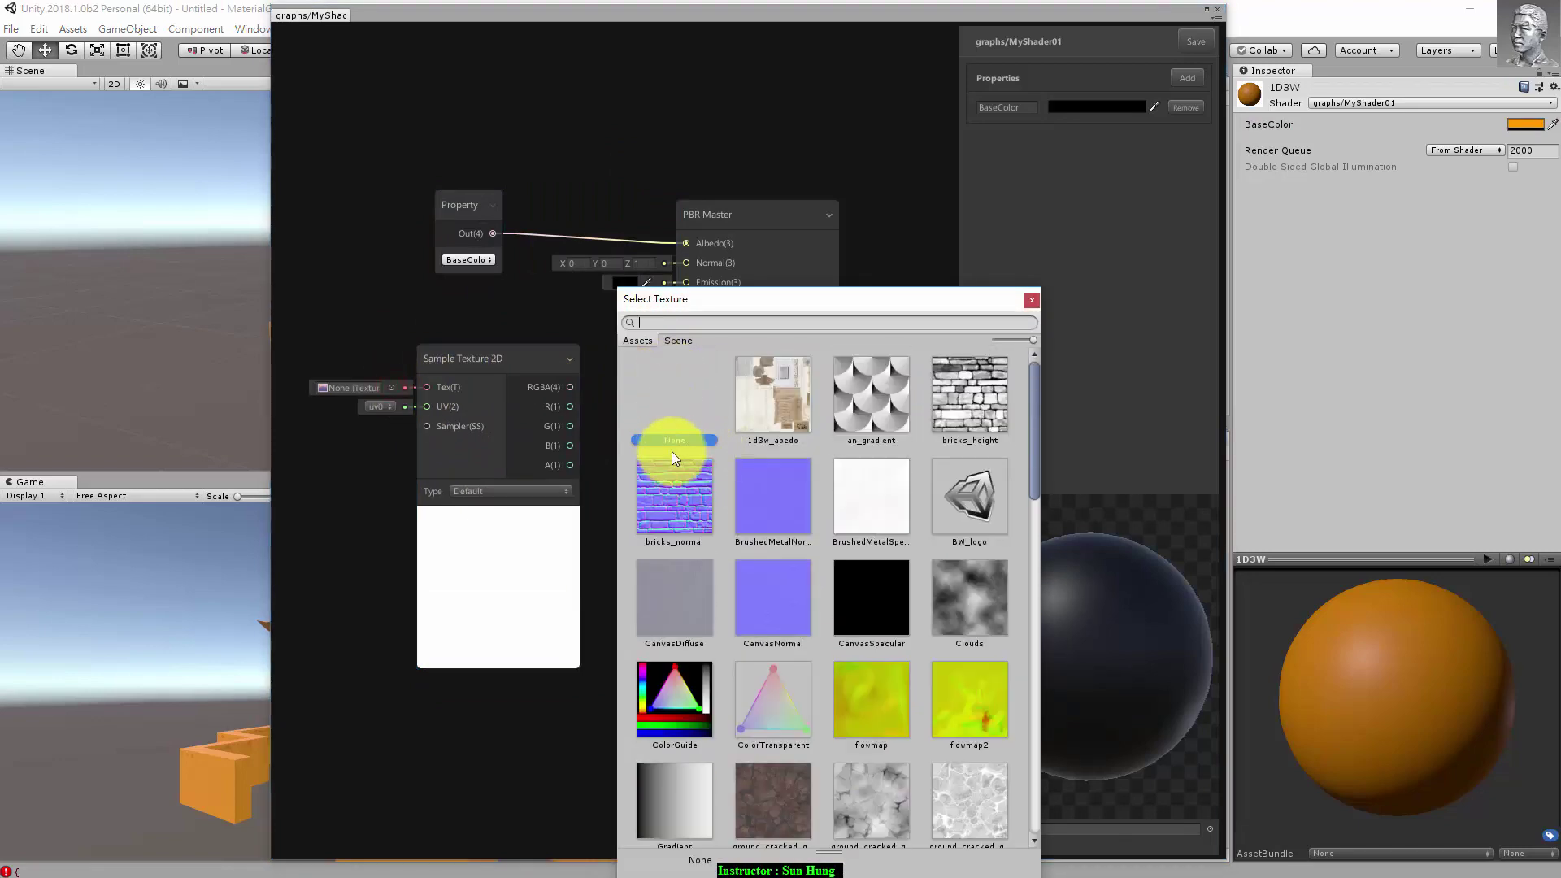
scroll(902, 569, down, 5)
scroll(872, 584, up, 3)
scroll(871, 584, up, 3)
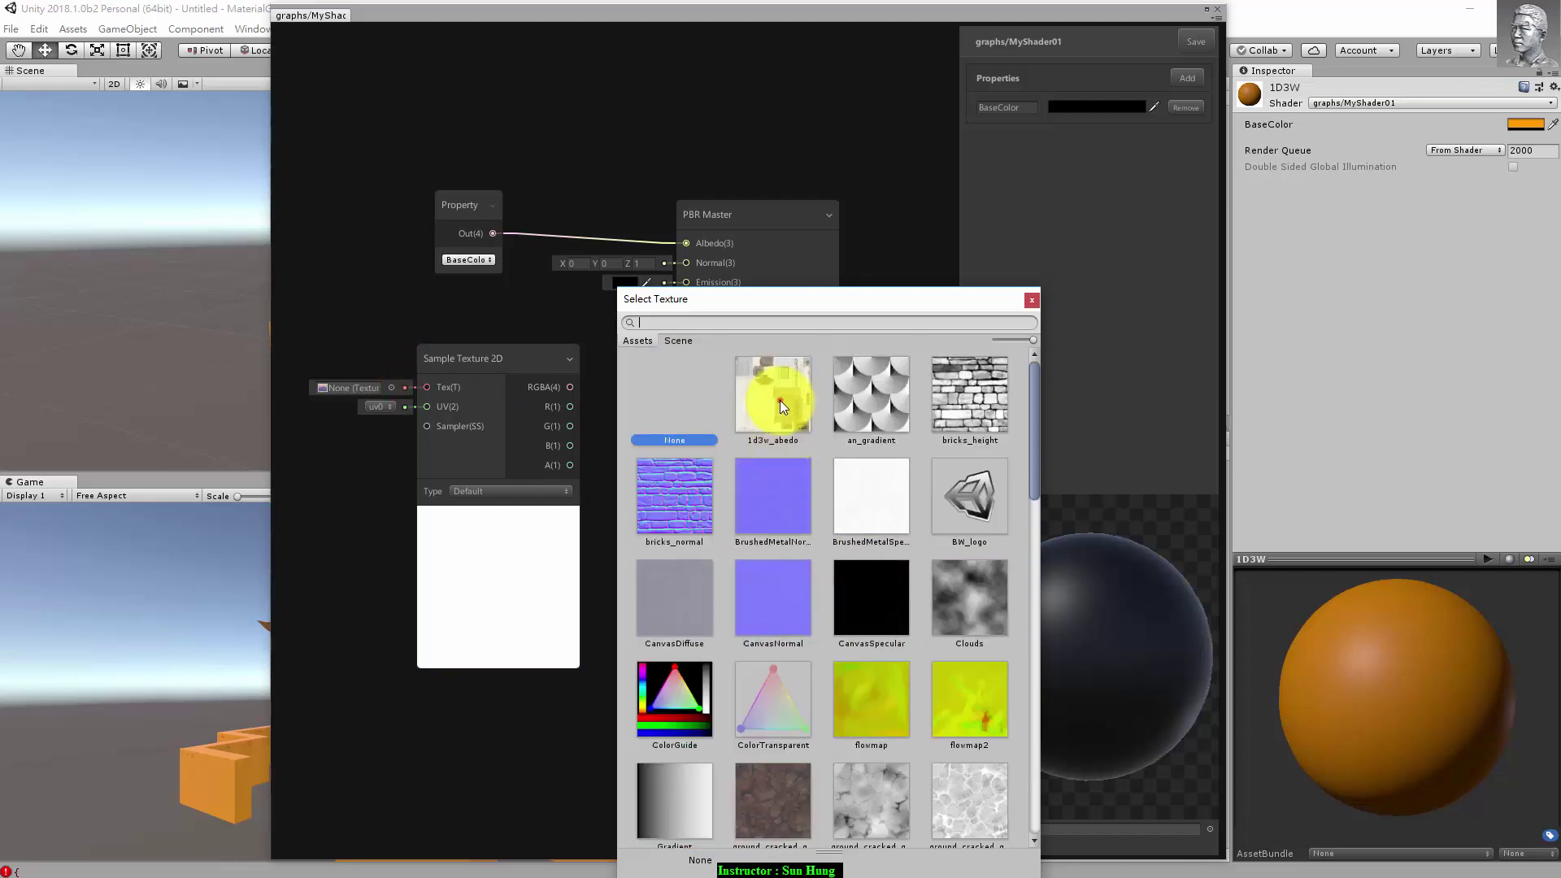
click(778, 400)
Step: Wire the Sample Texture 2D RGBA output into PBR Master Albedo and save the graph
click(1026, 301)
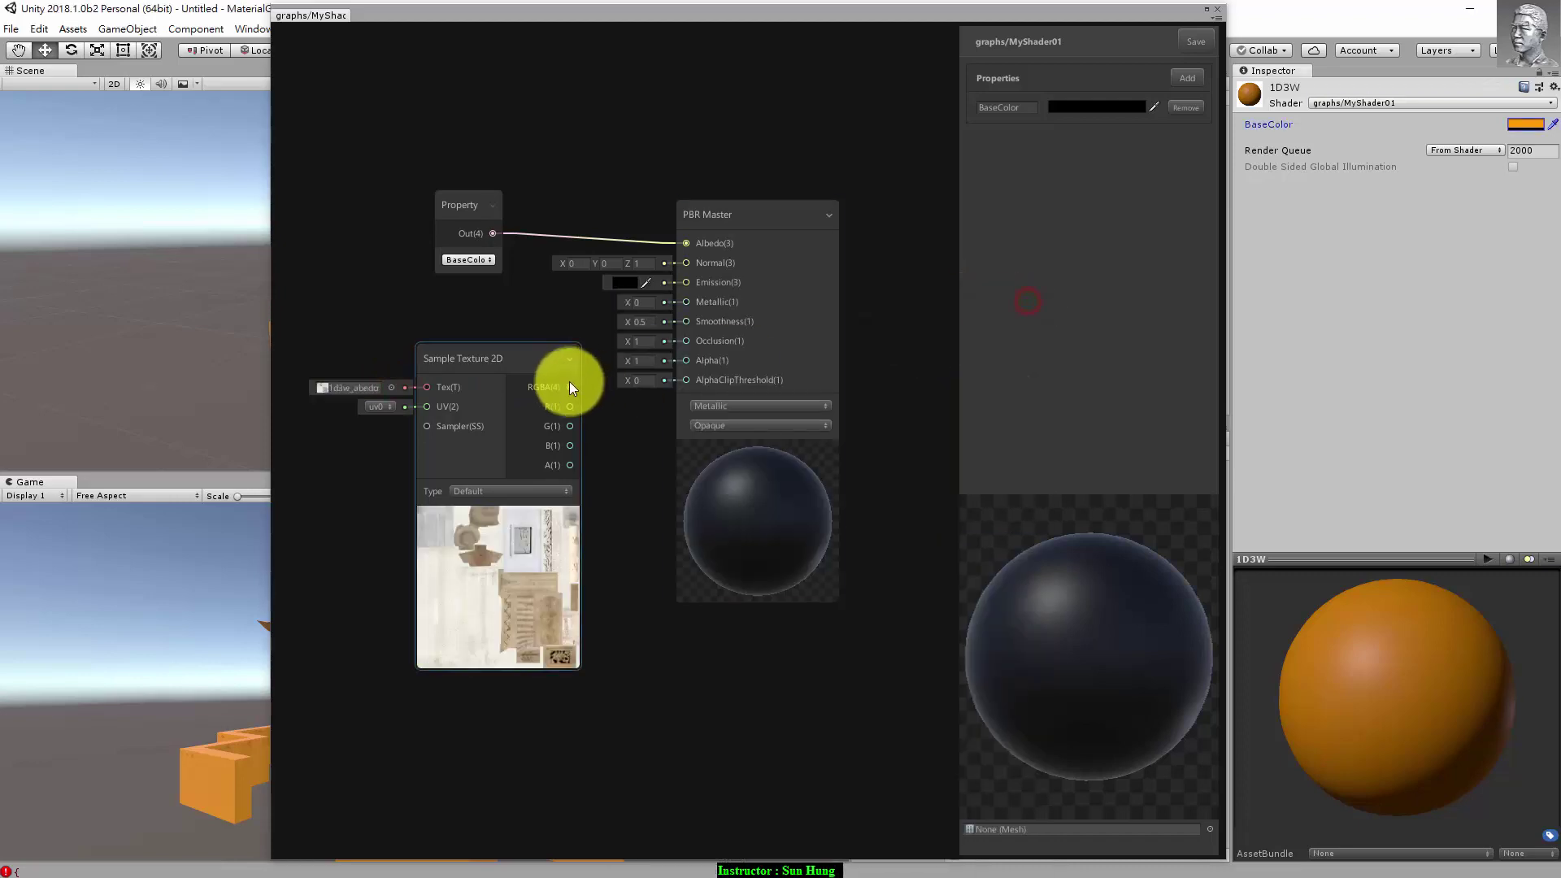
drag(569, 387, 686, 242)
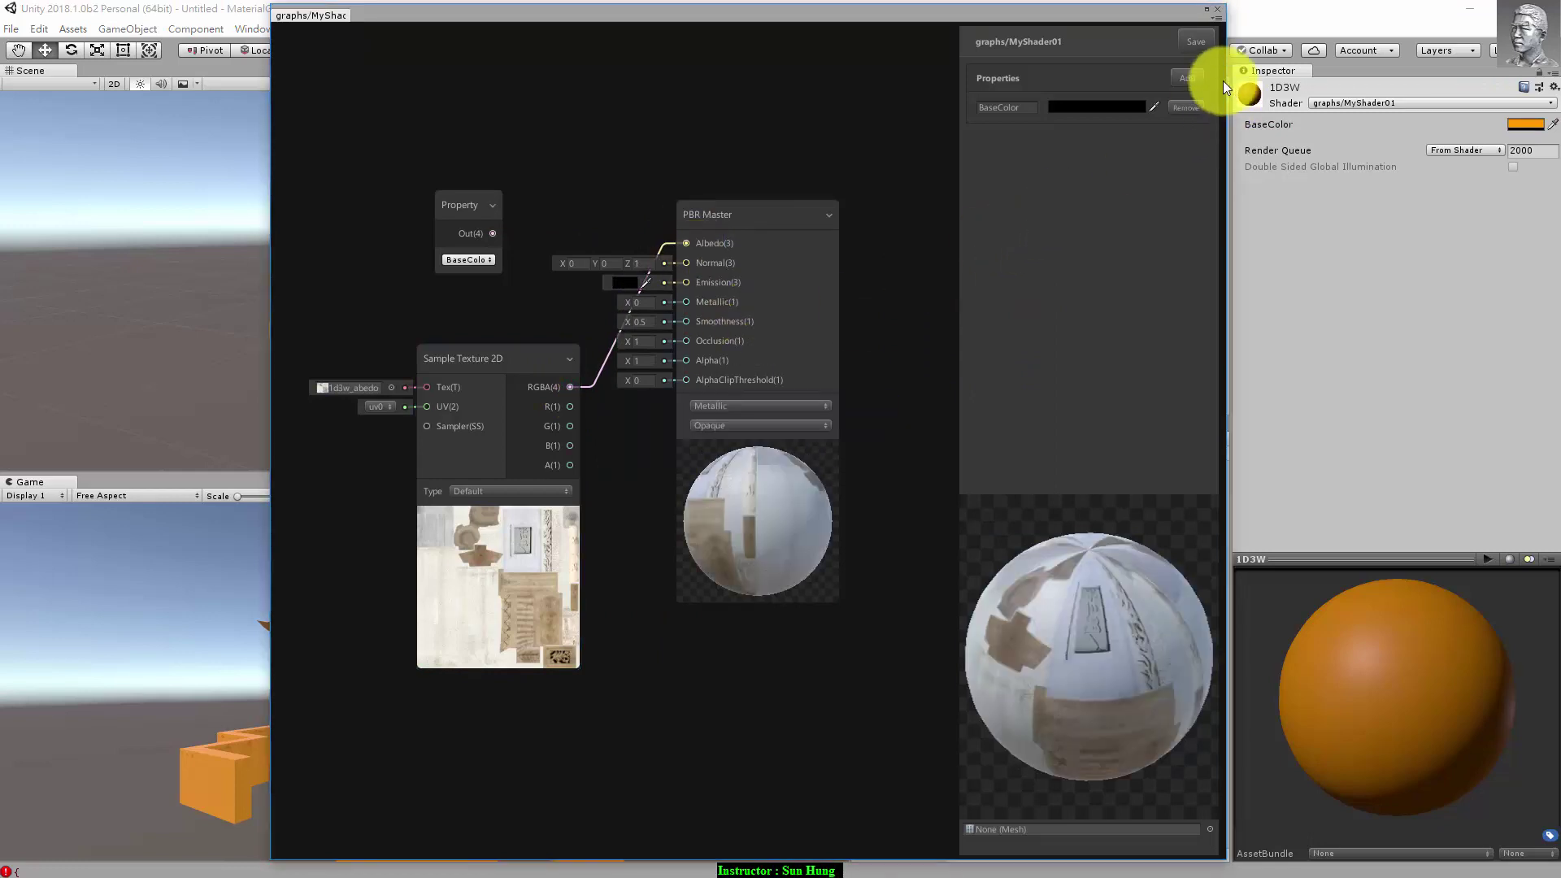
click(1203, 36)
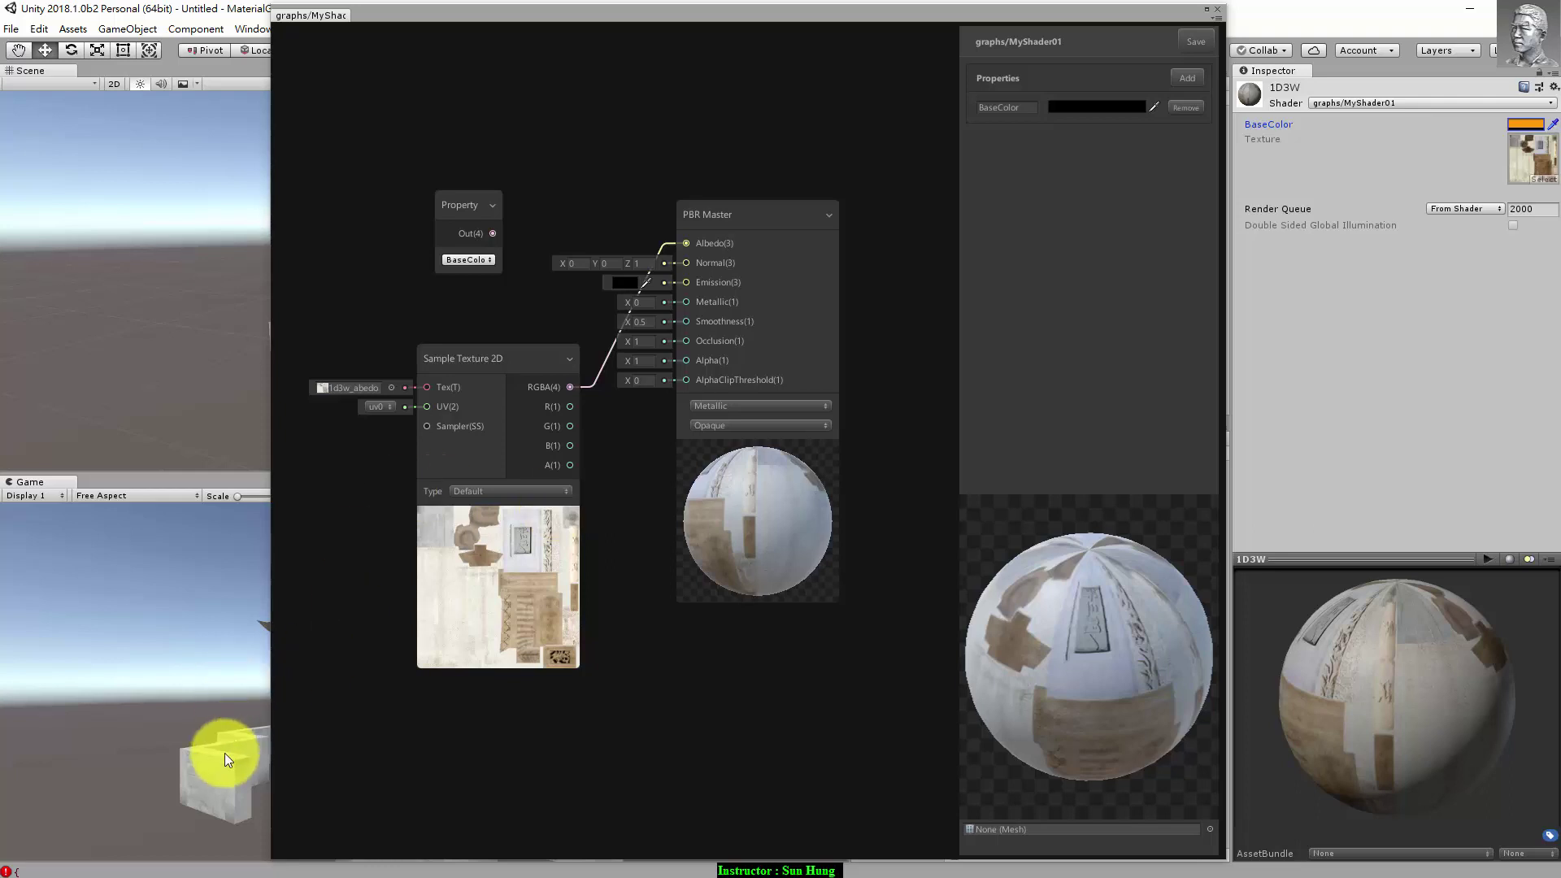
mouse_move(872, 18)
mouse_down()
mouse_move(1164, 44)
mouse_move(870, 32)
mouse_up()
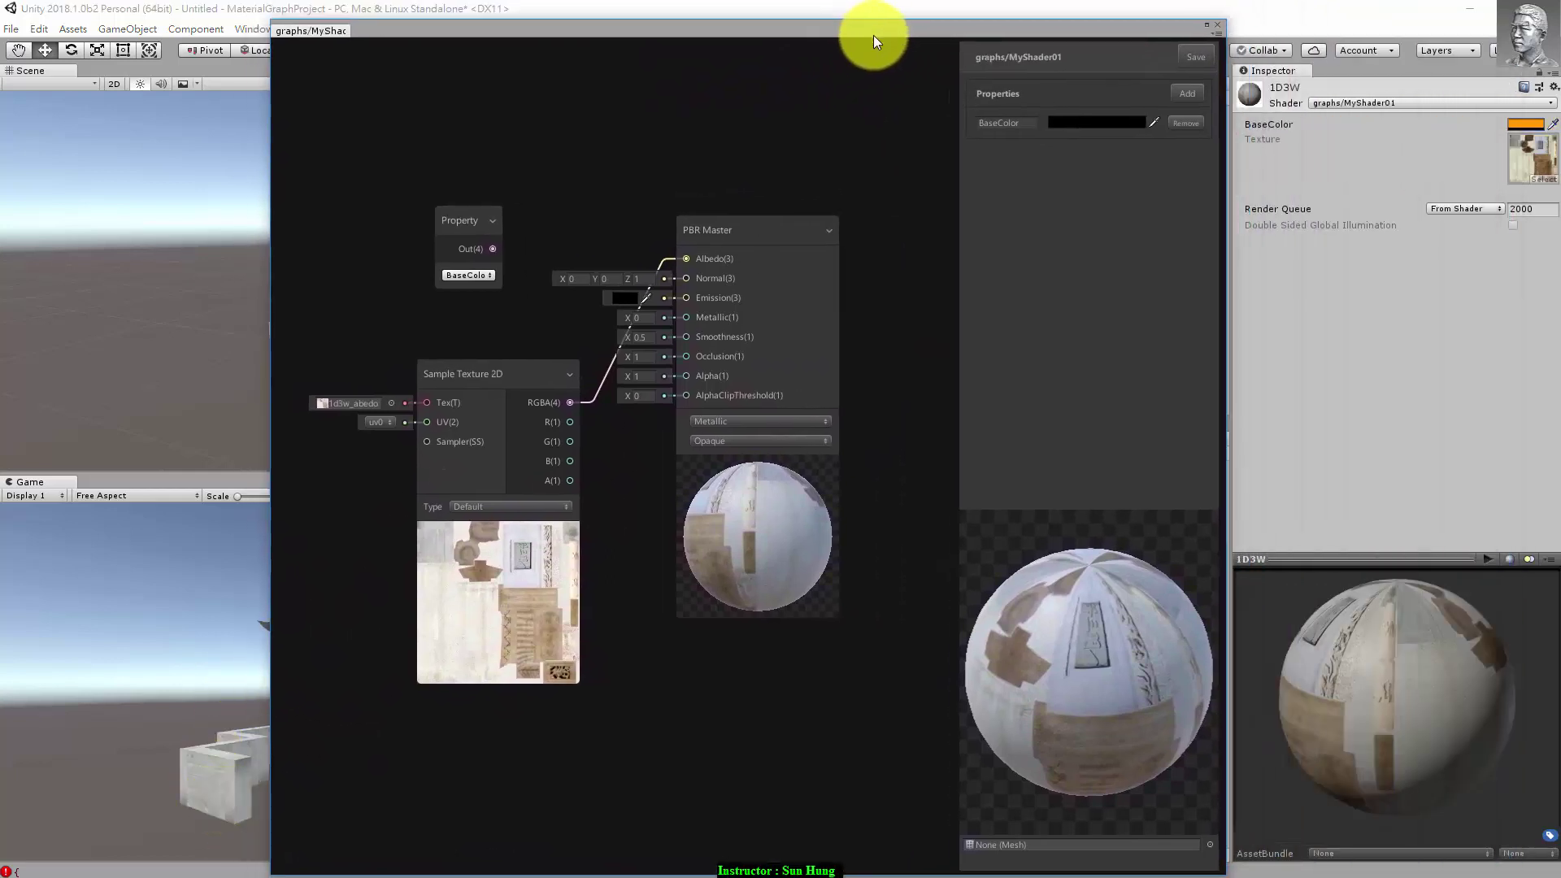
drag(870, 34, 871, 30)
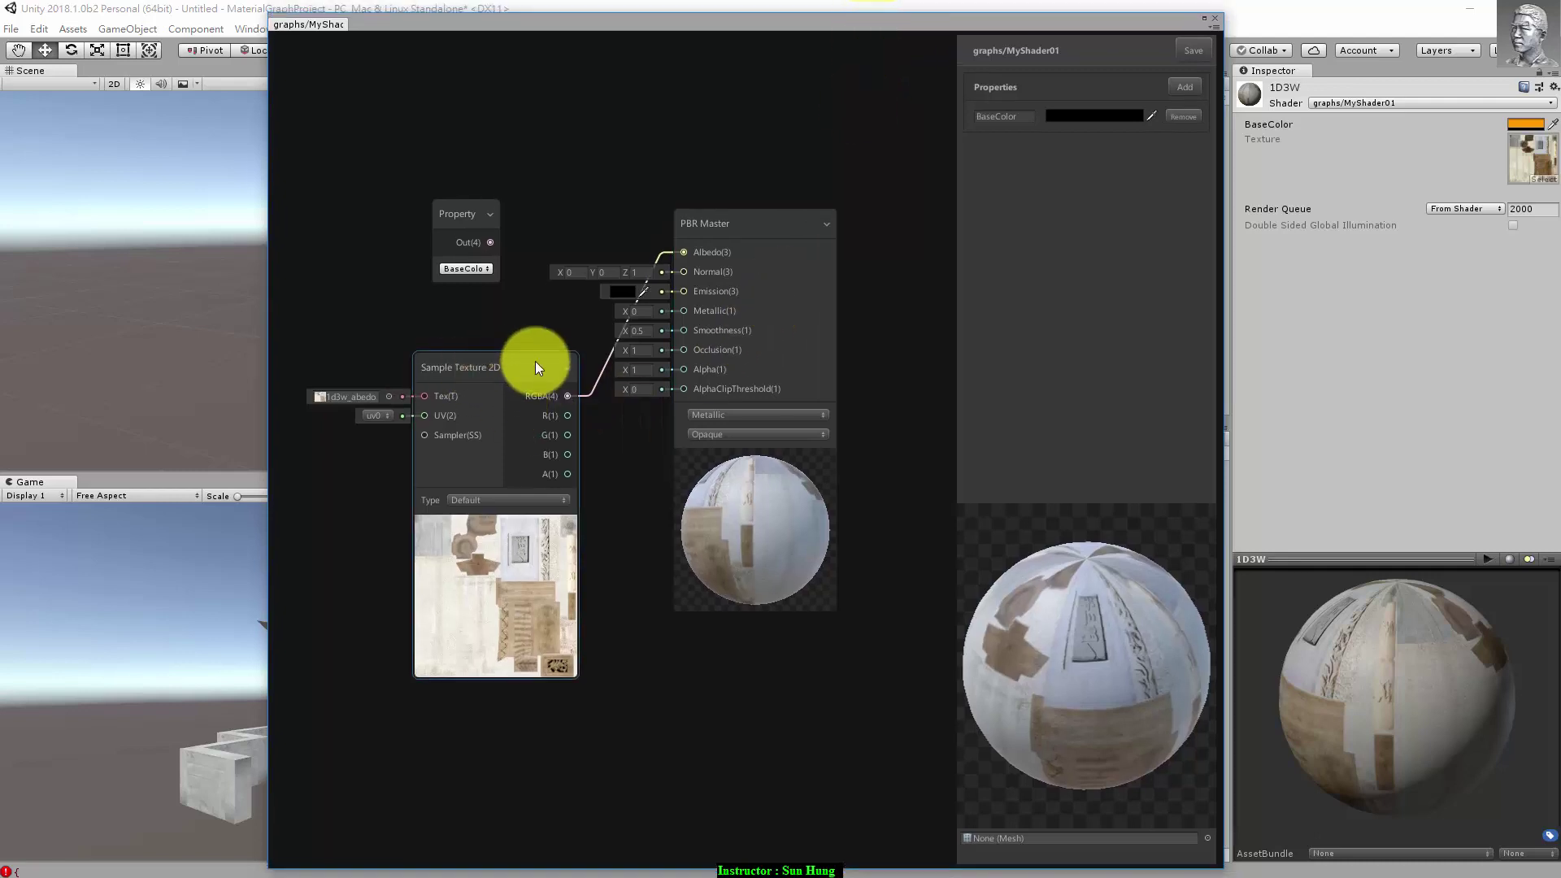
click(690, 353)
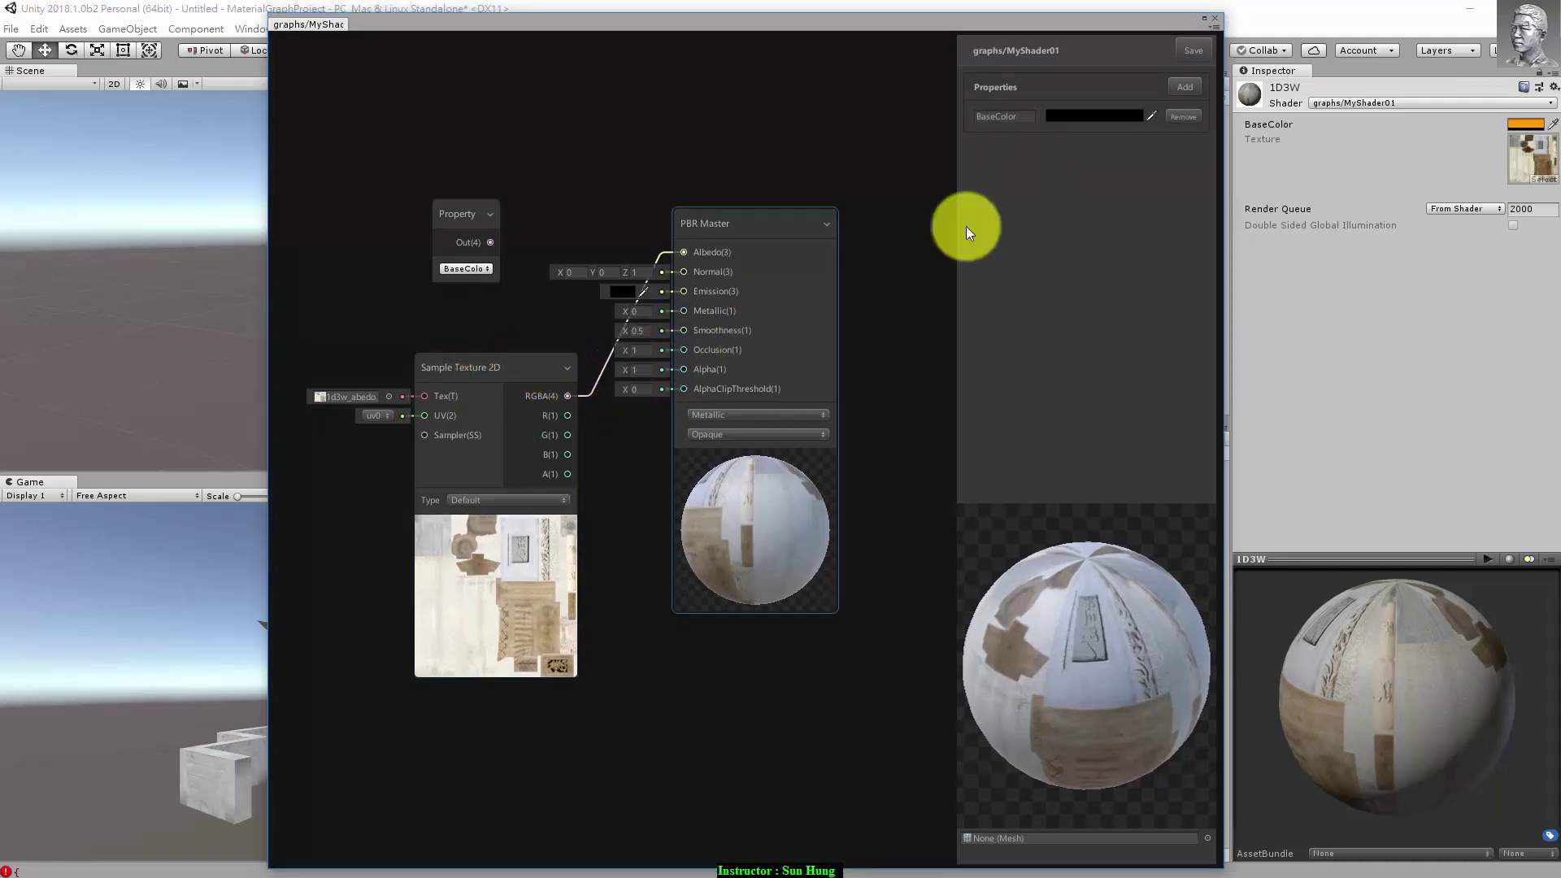
Step: Add a Texture property to the Blackboard and rename it Albedo
click(479, 366)
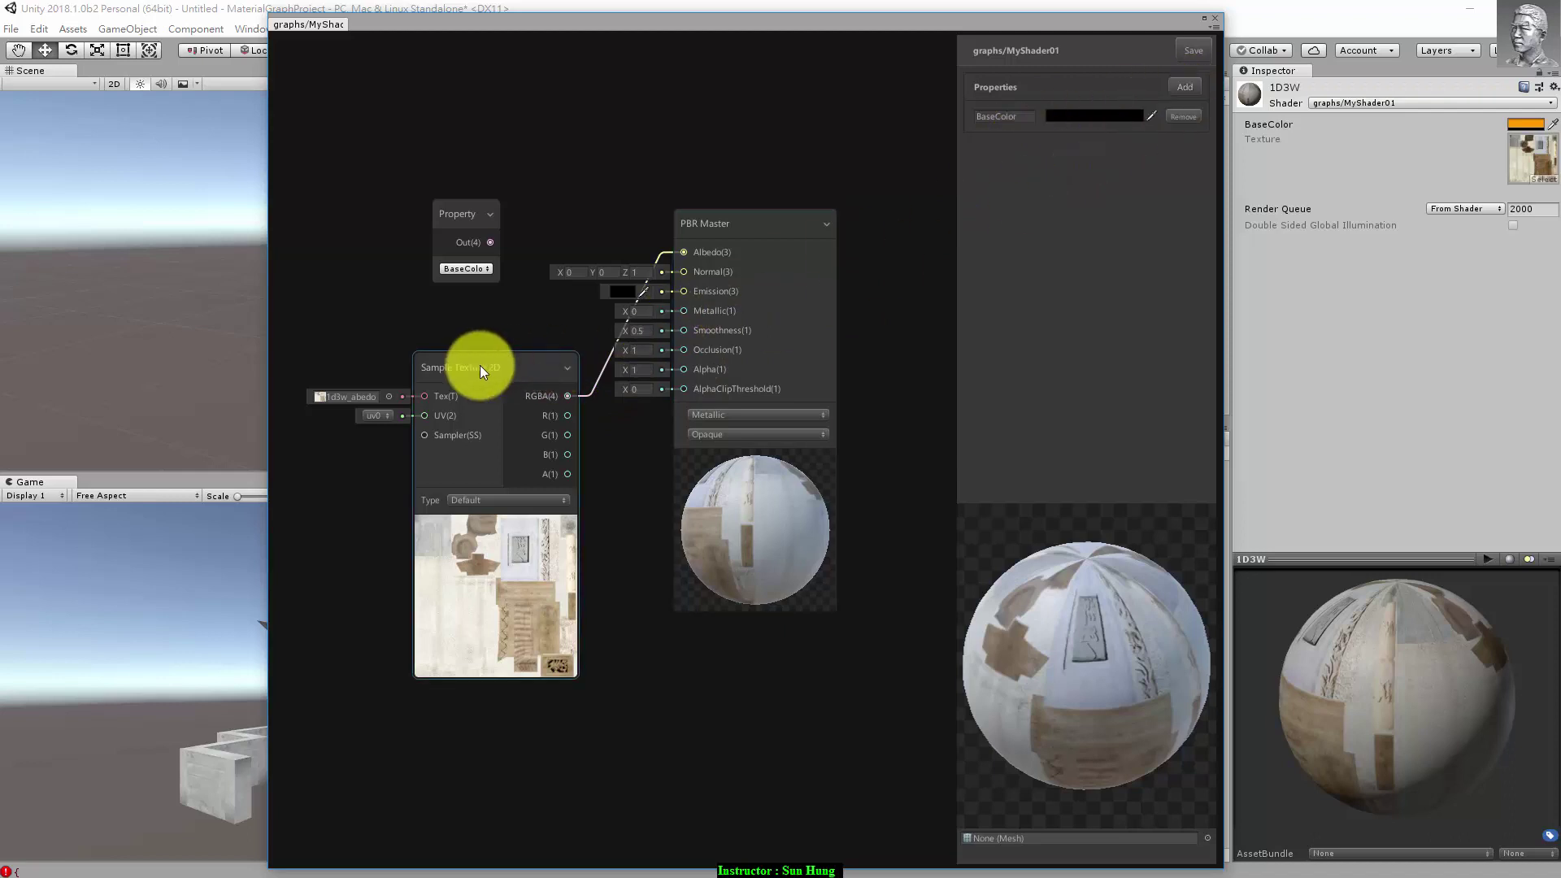
click(1174, 90)
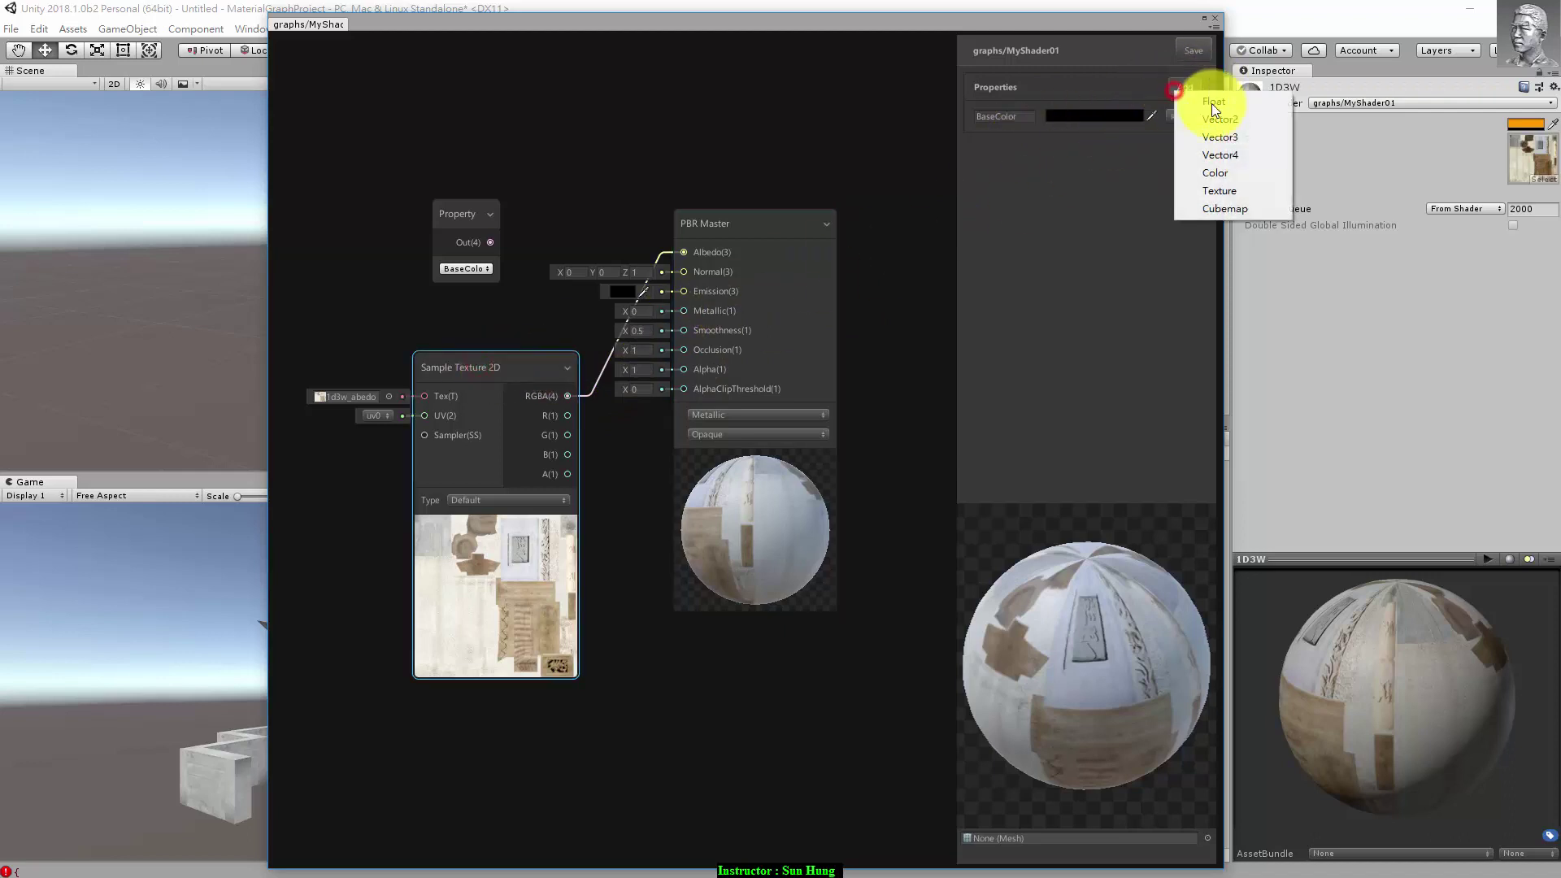
click(1244, 192)
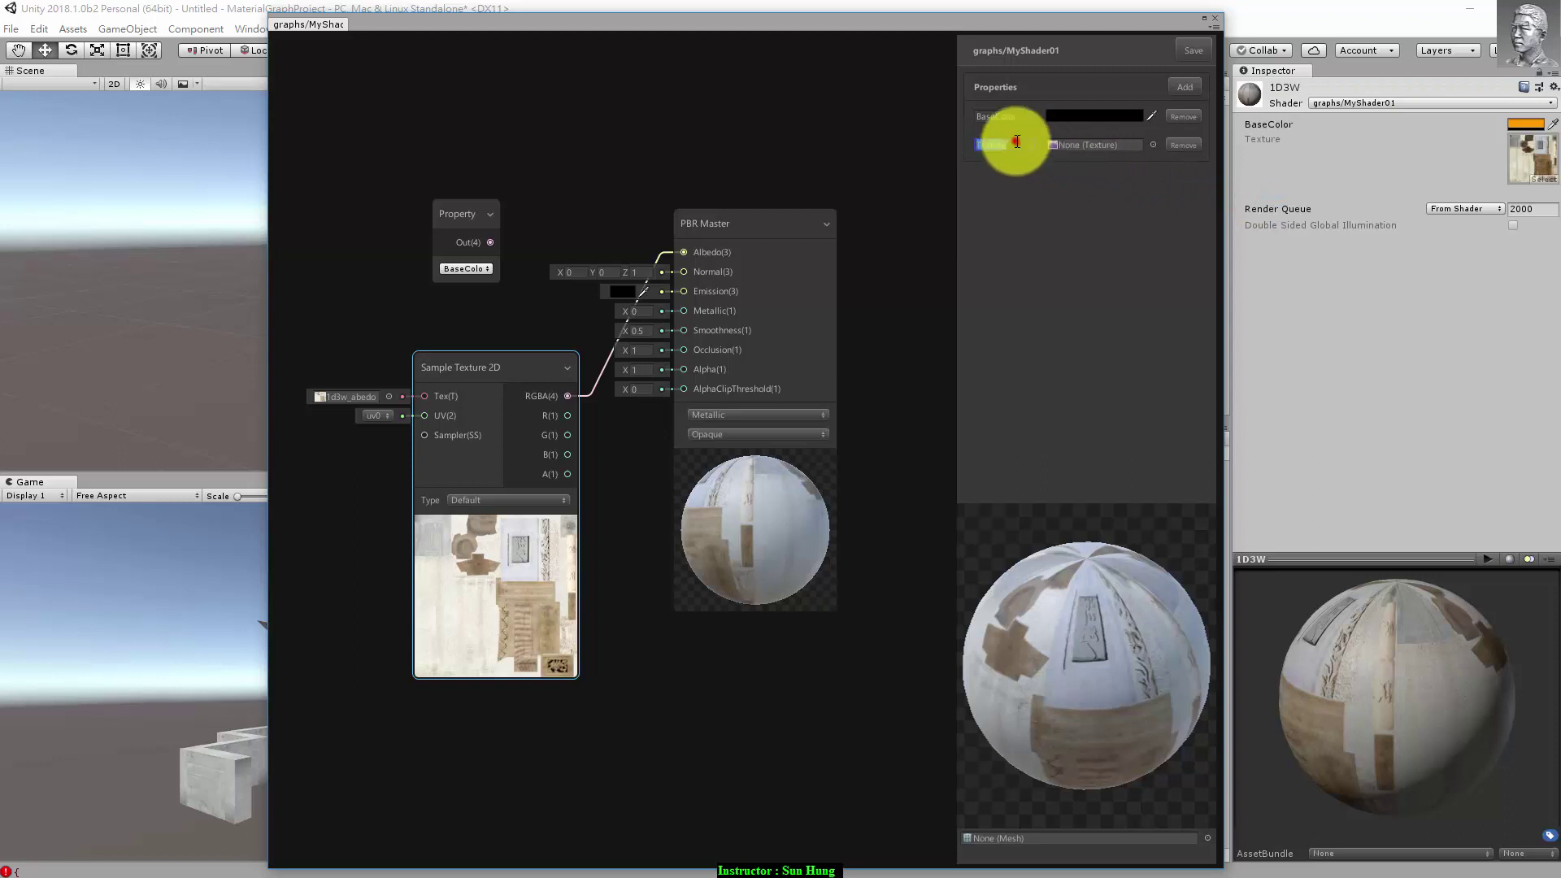
double_click(1015, 142)
text(Albedo)
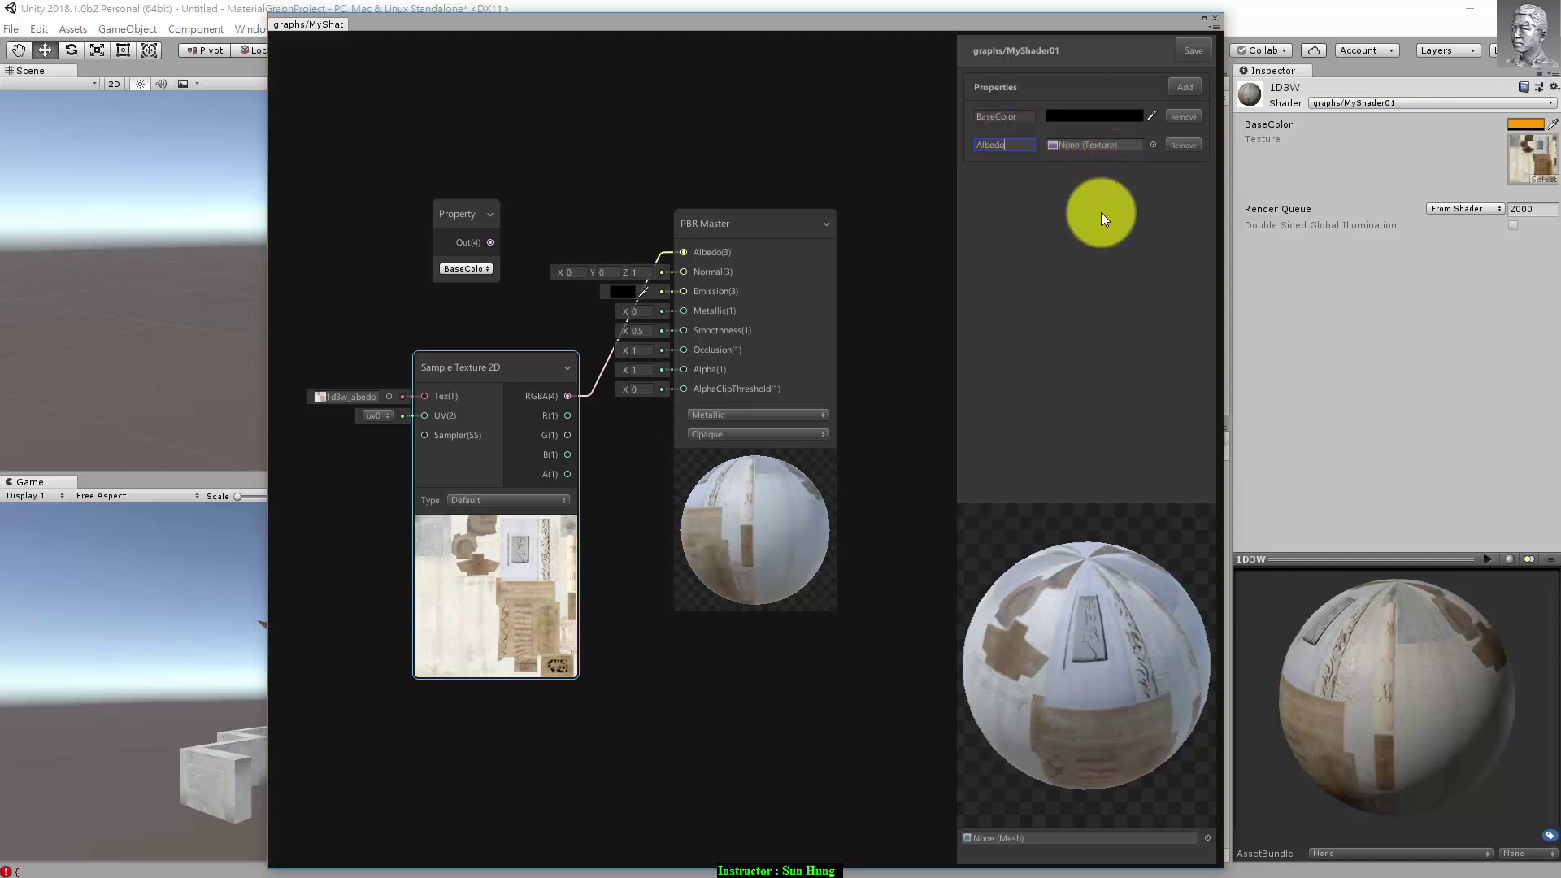
click(1085, 288)
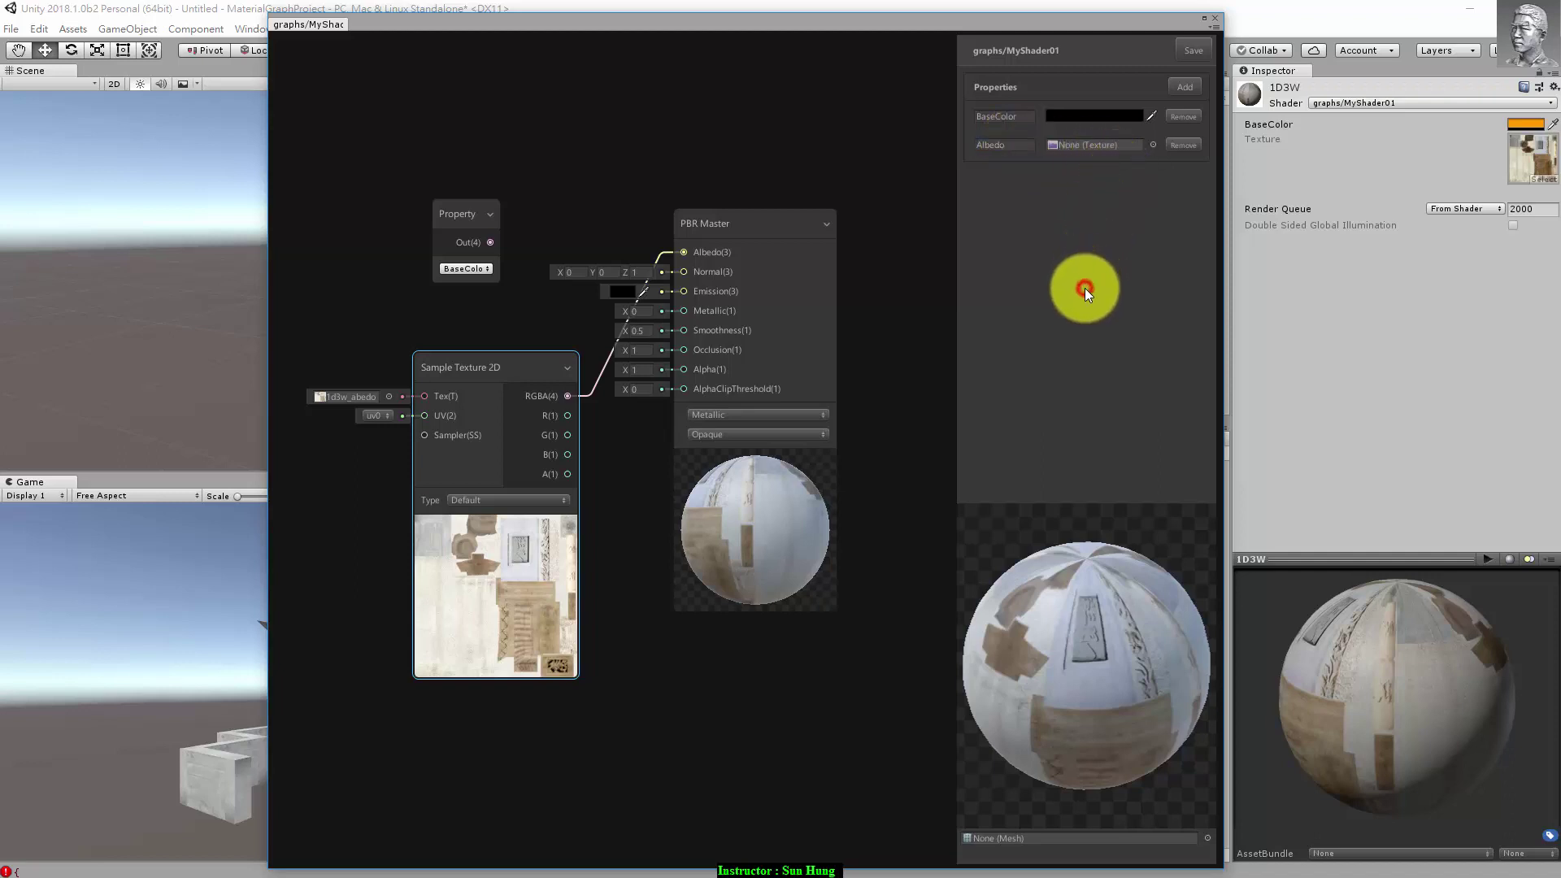
click(503, 373)
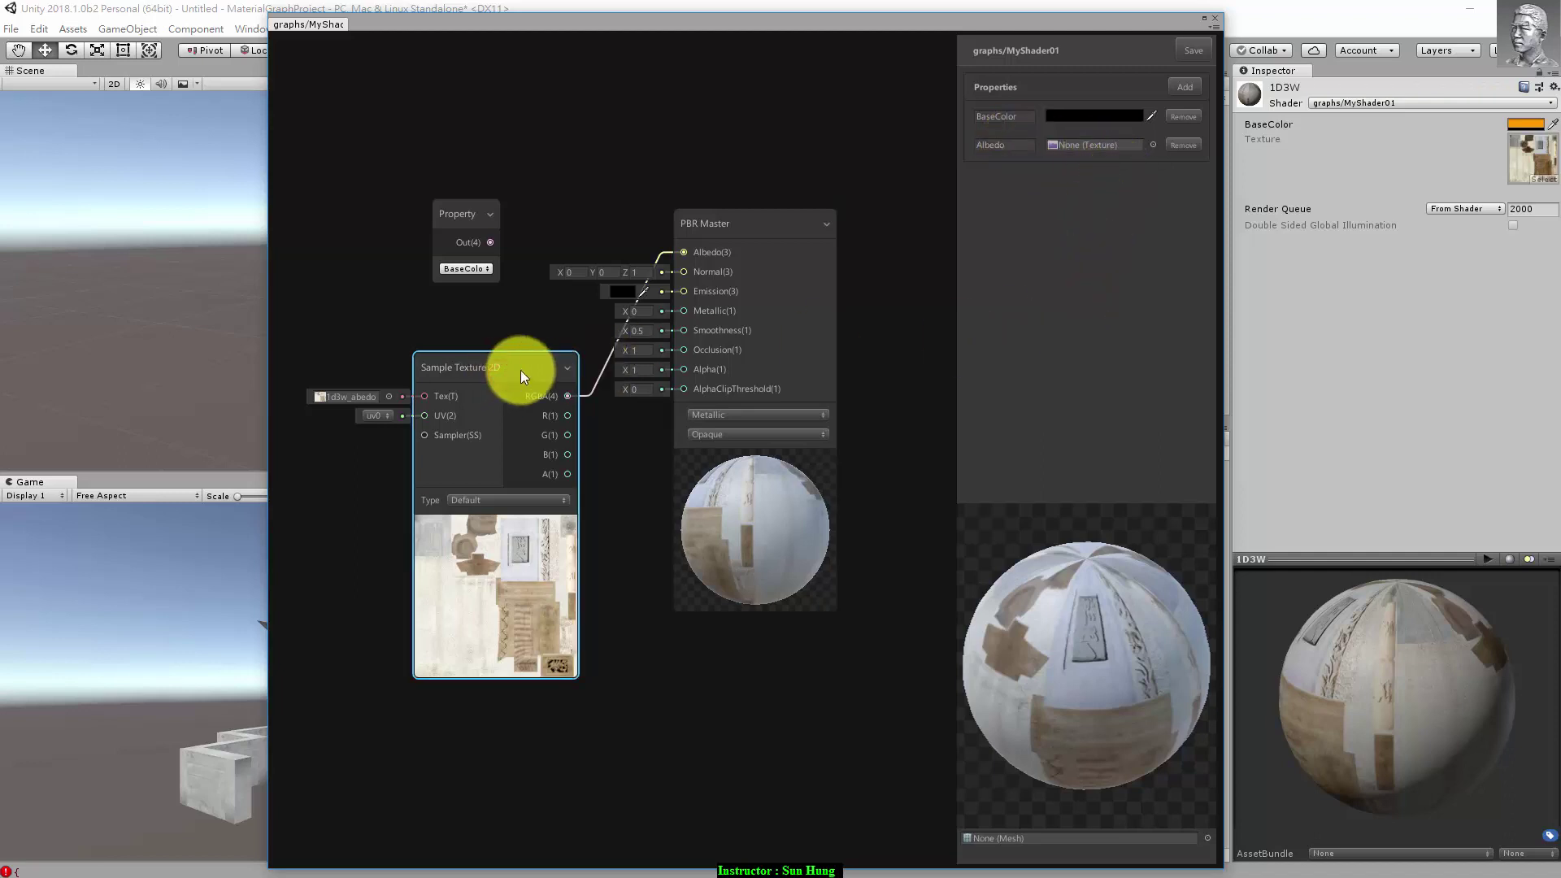
Step: Delete the Sample Texture 2D node and add a Property node set to Albedo
key(Delete)
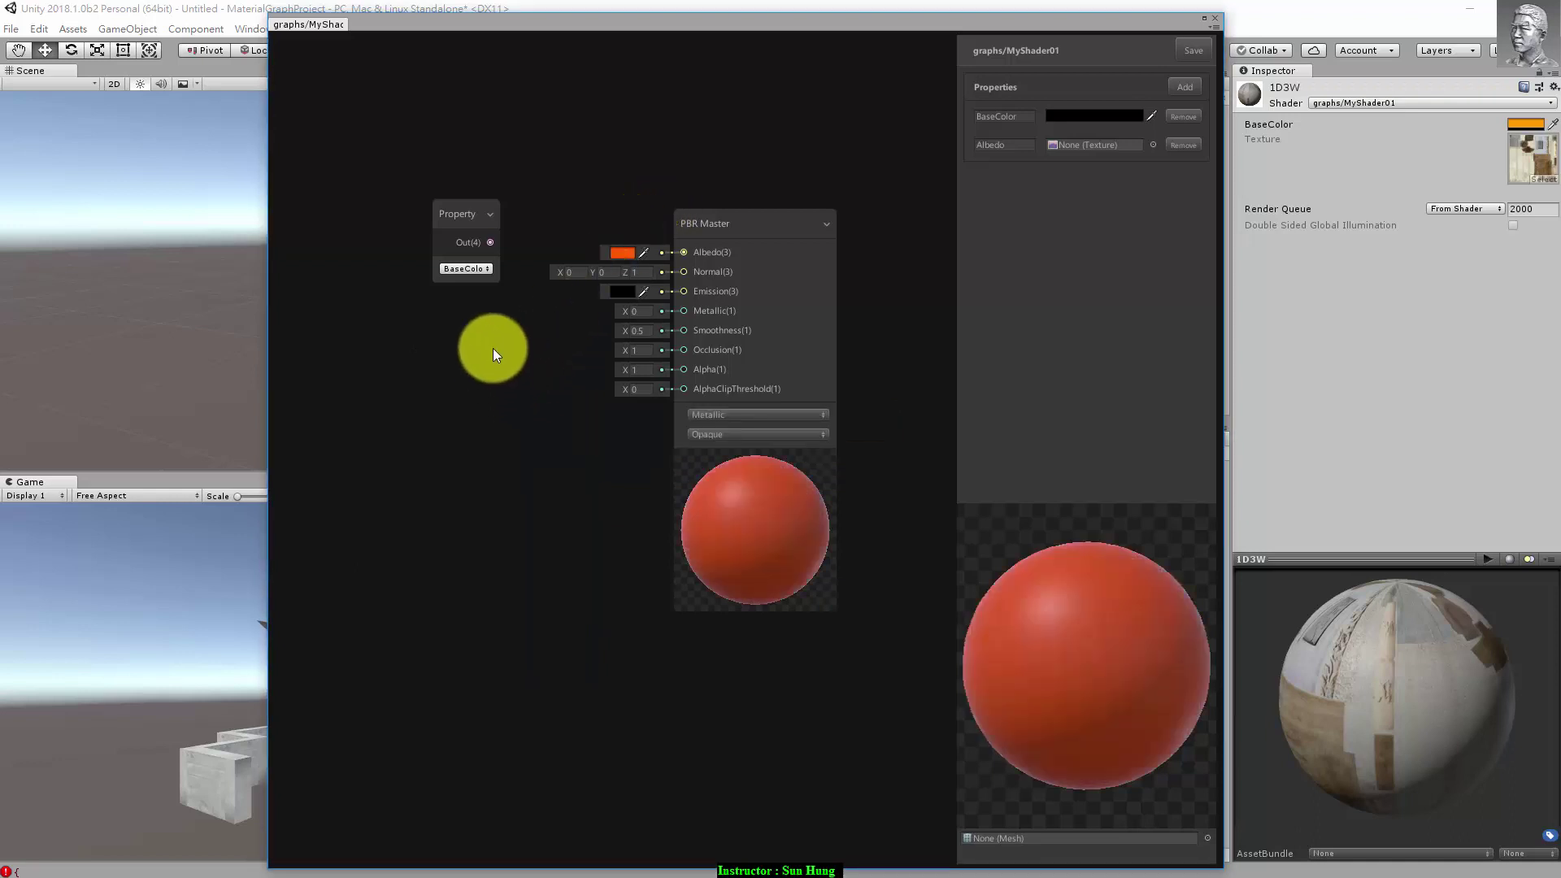
right_click(485, 343)
click(525, 348)
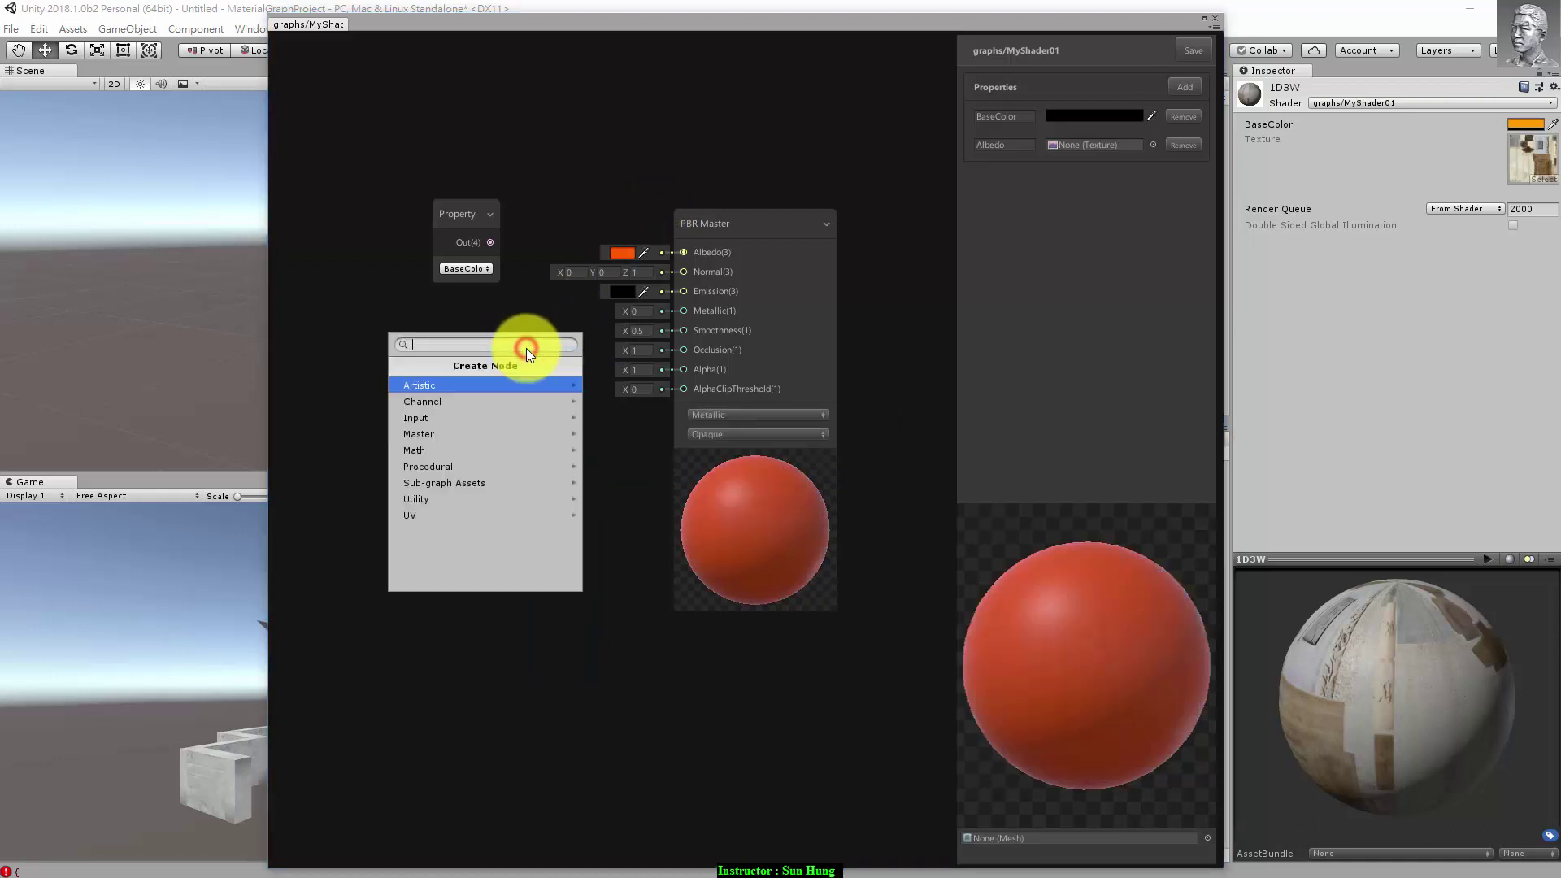
text(pr)
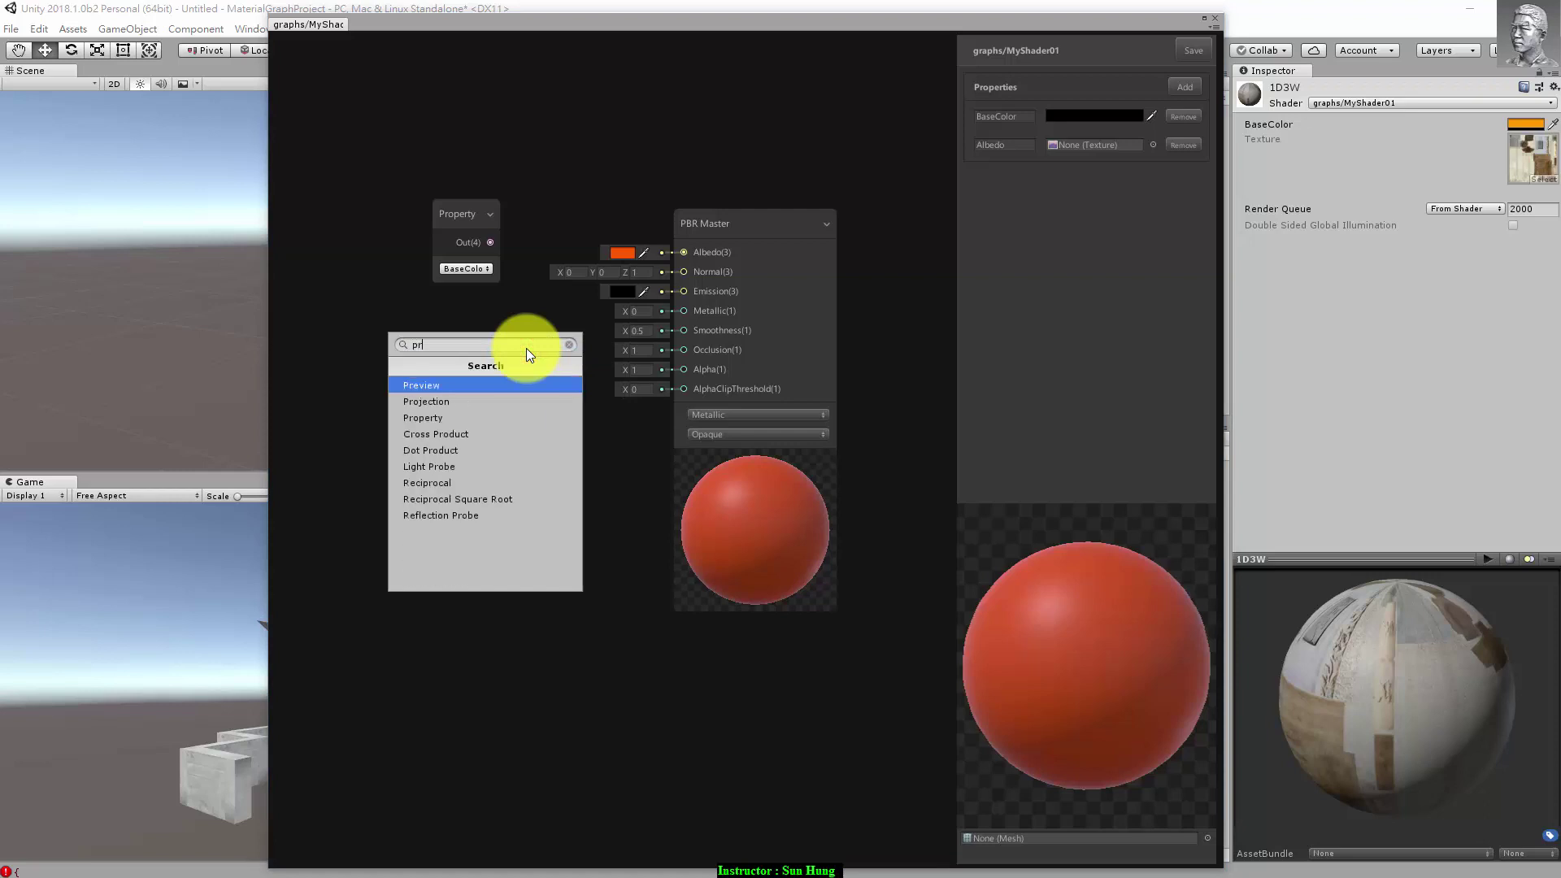
text(o)
click(445, 401)
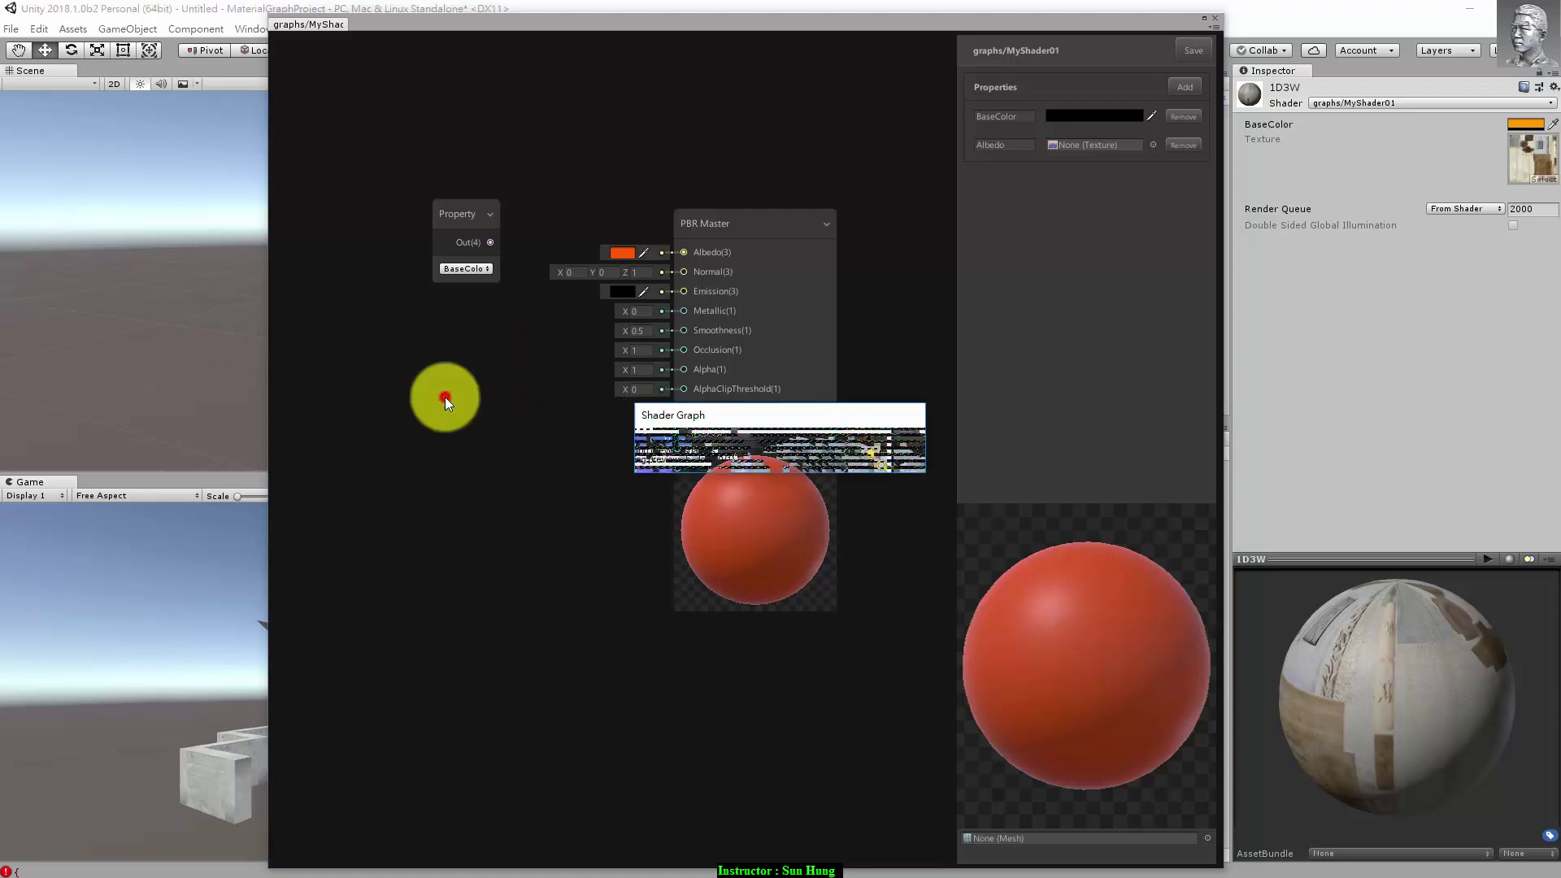
click(540, 391)
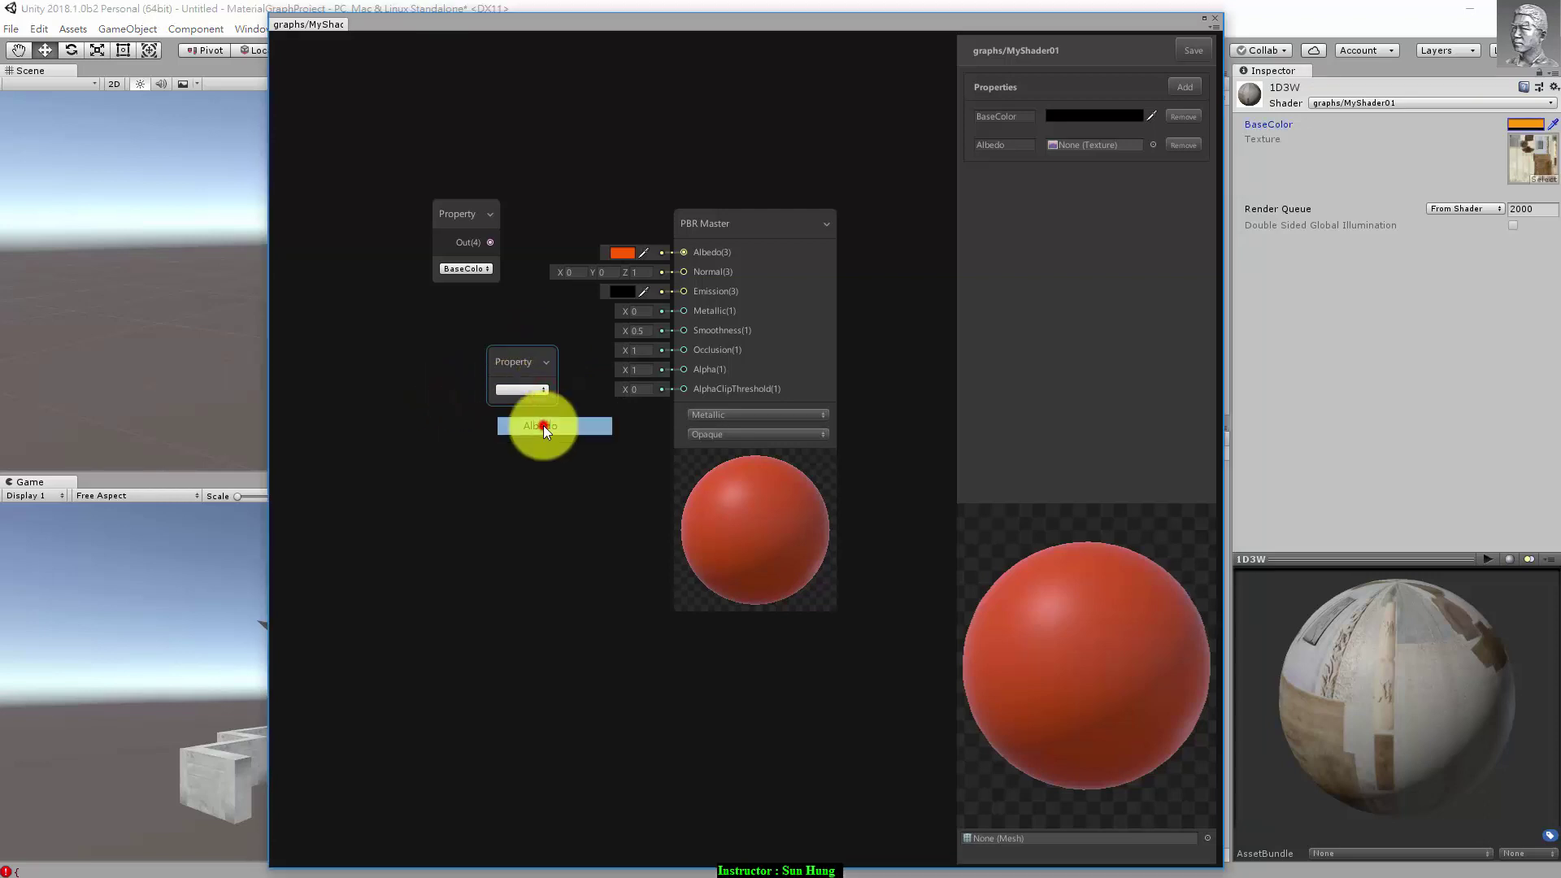
click(543, 426)
Step: Wire the Albedo property node toward PBR Master Albedo and save the graph
drag(555, 381, 688, 254)
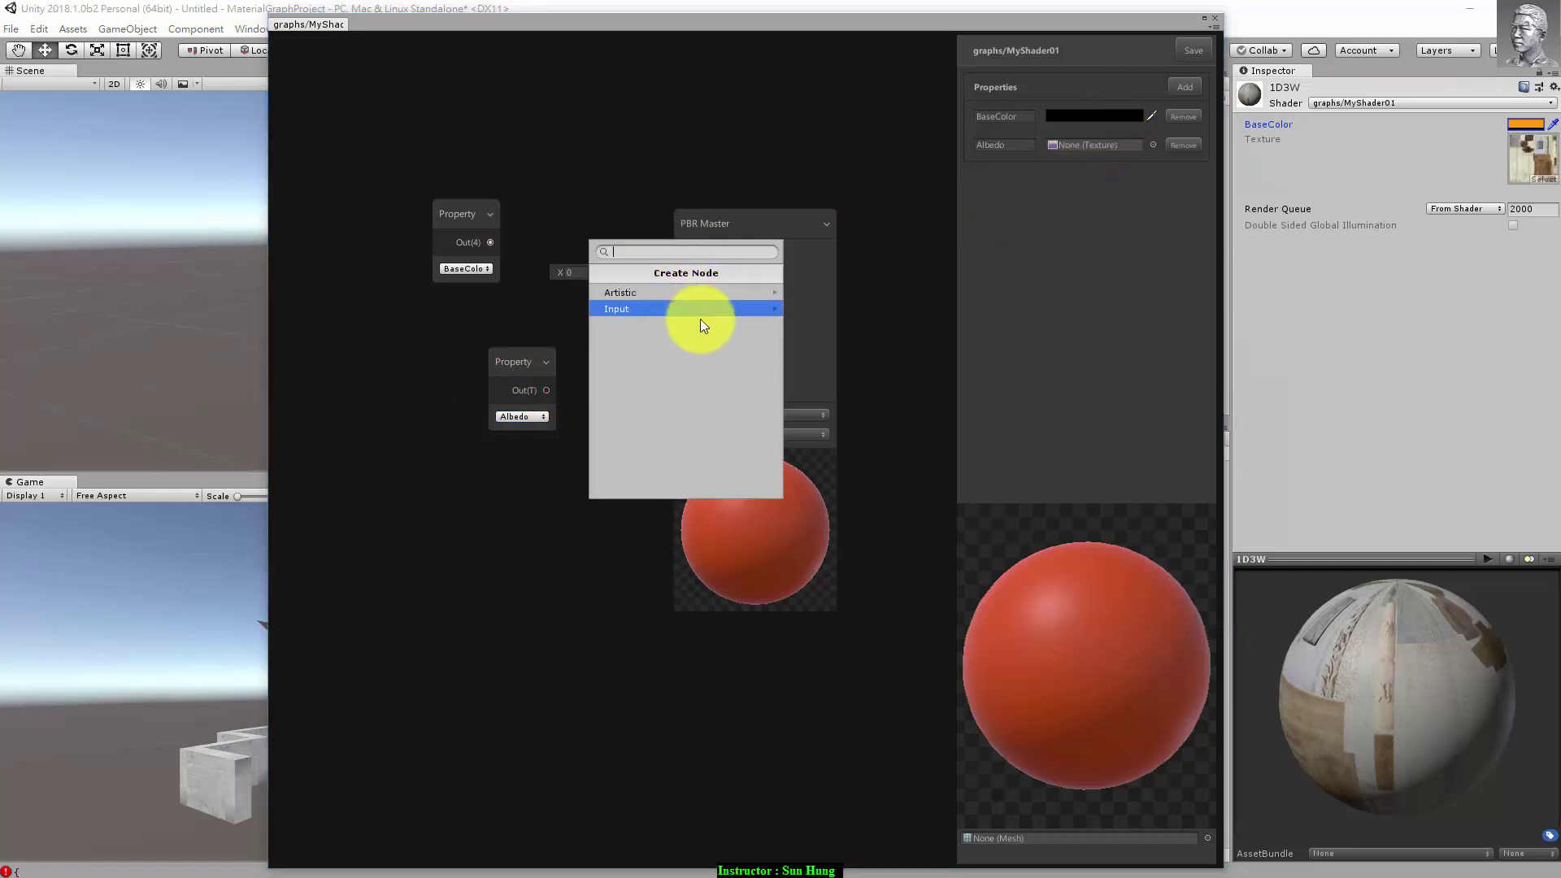
click(724, 234)
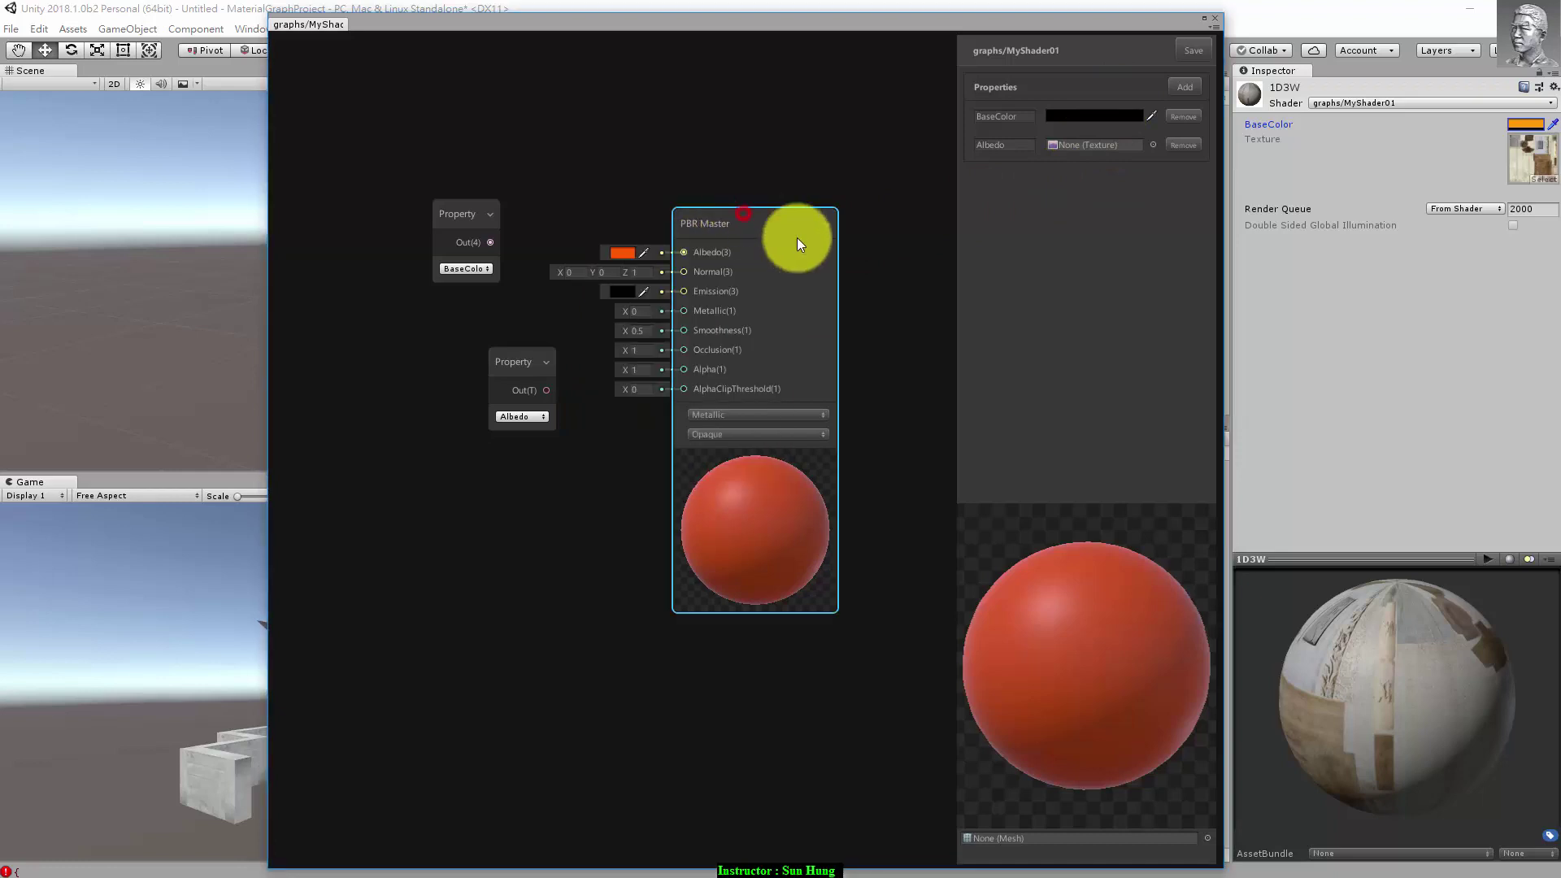
click(1189, 50)
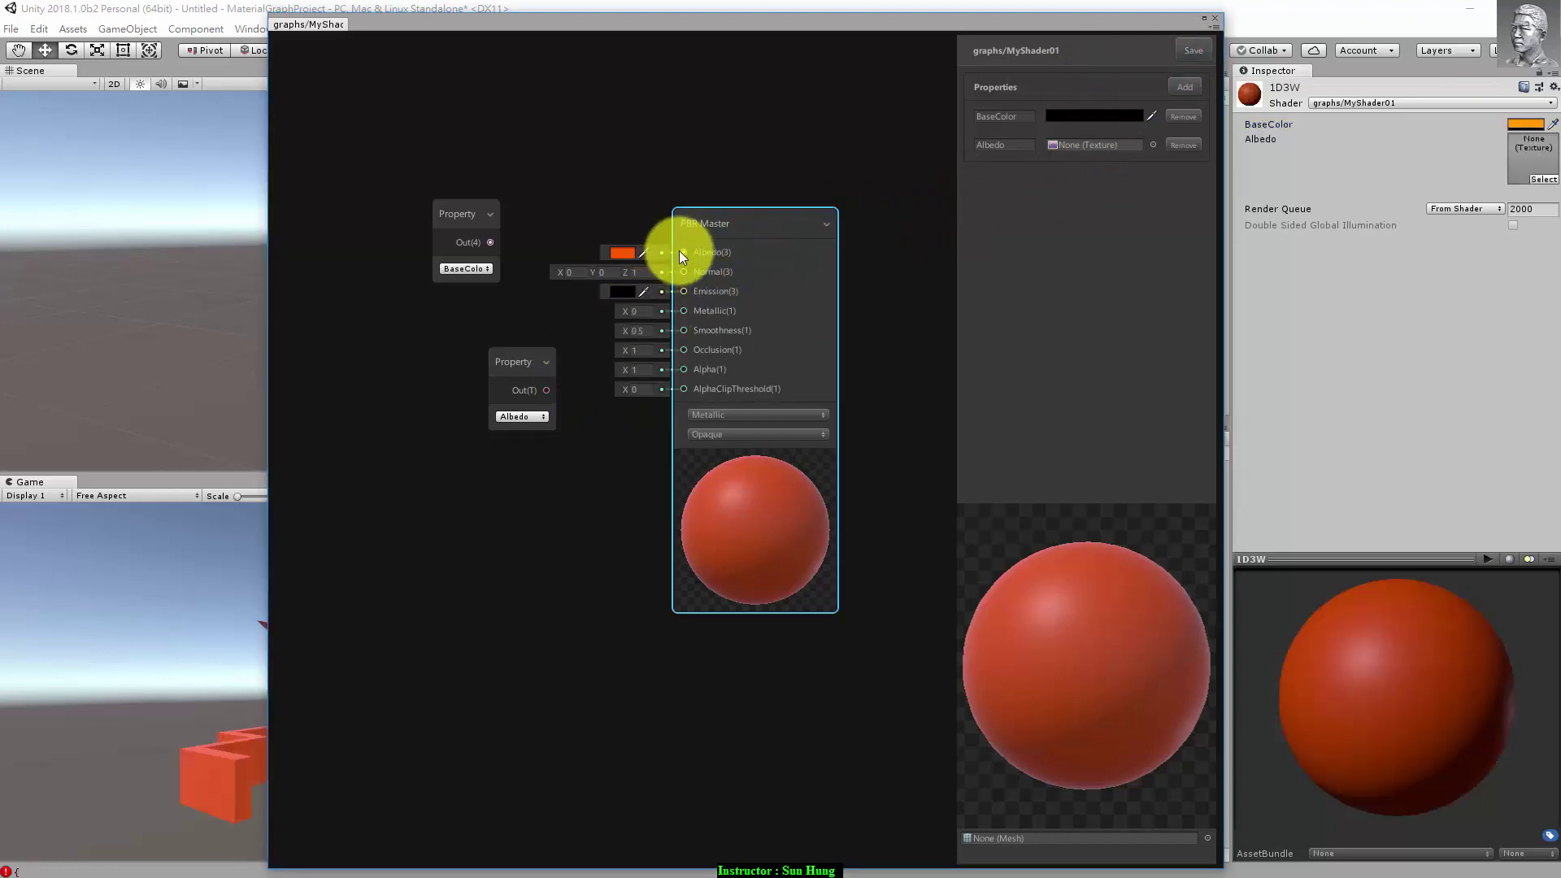
Step: Reconnect PBR Master Albedo to the Albedo property and confirm the node references Albedo
drag(683, 252, 548, 392)
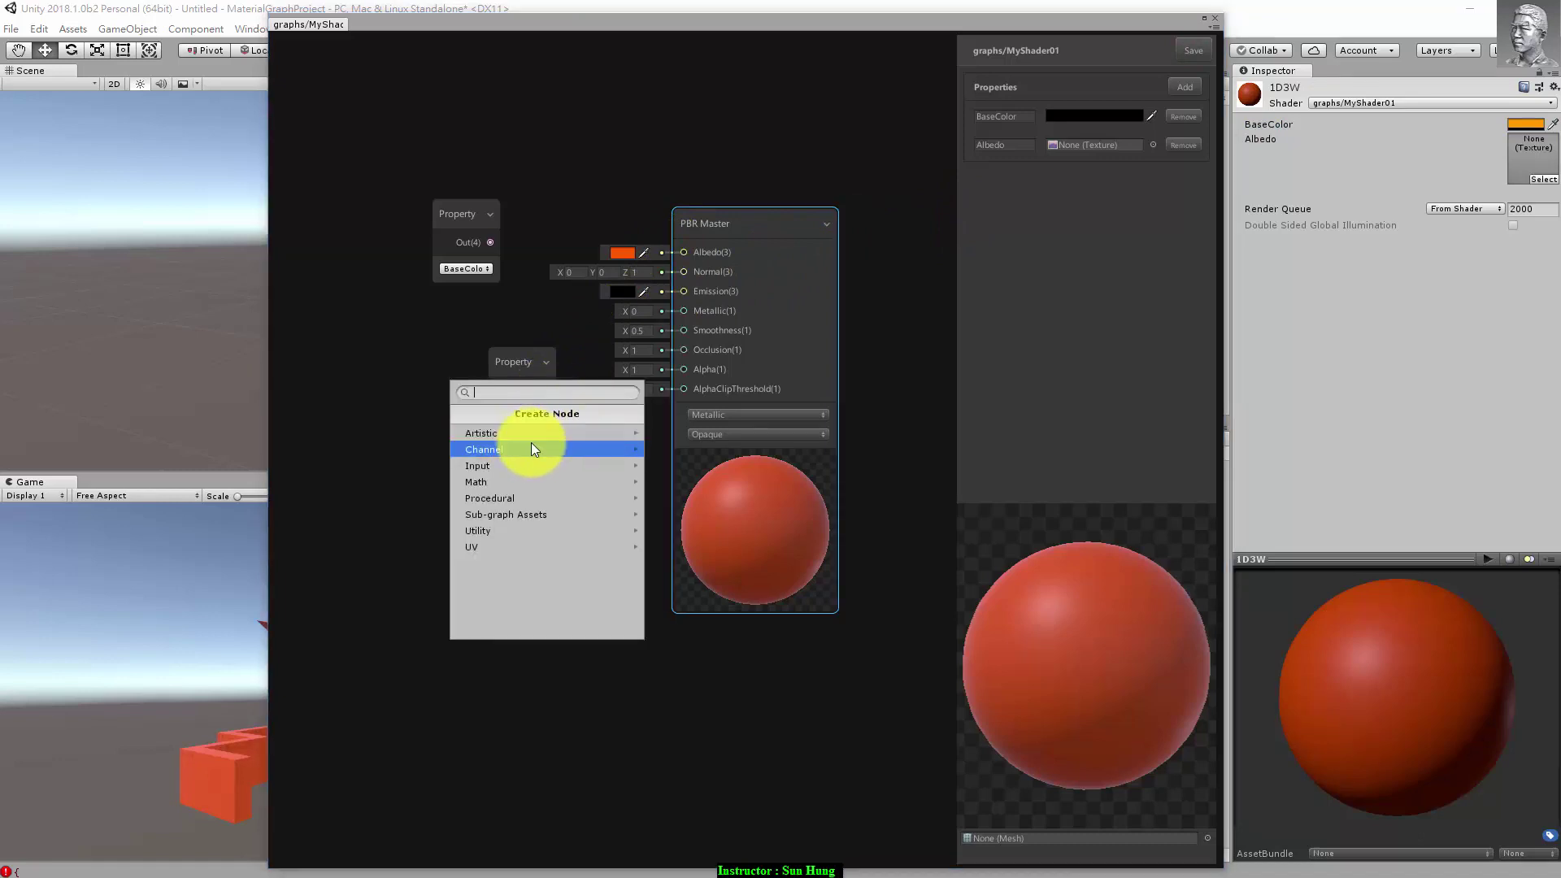
drag(549, 357, 502, 310)
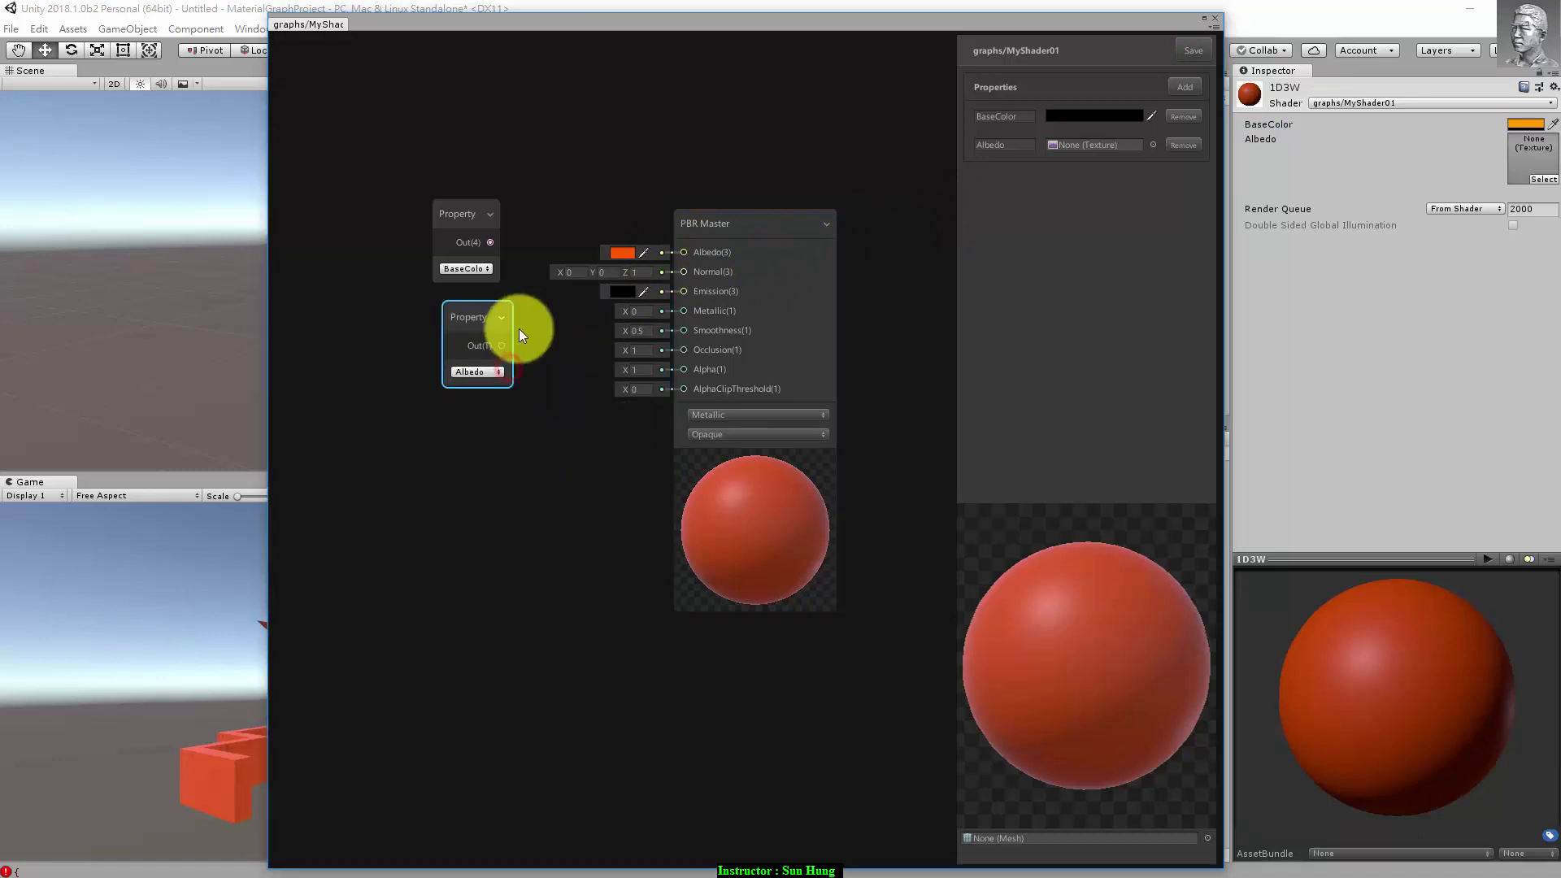
click(496, 373)
click(495, 409)
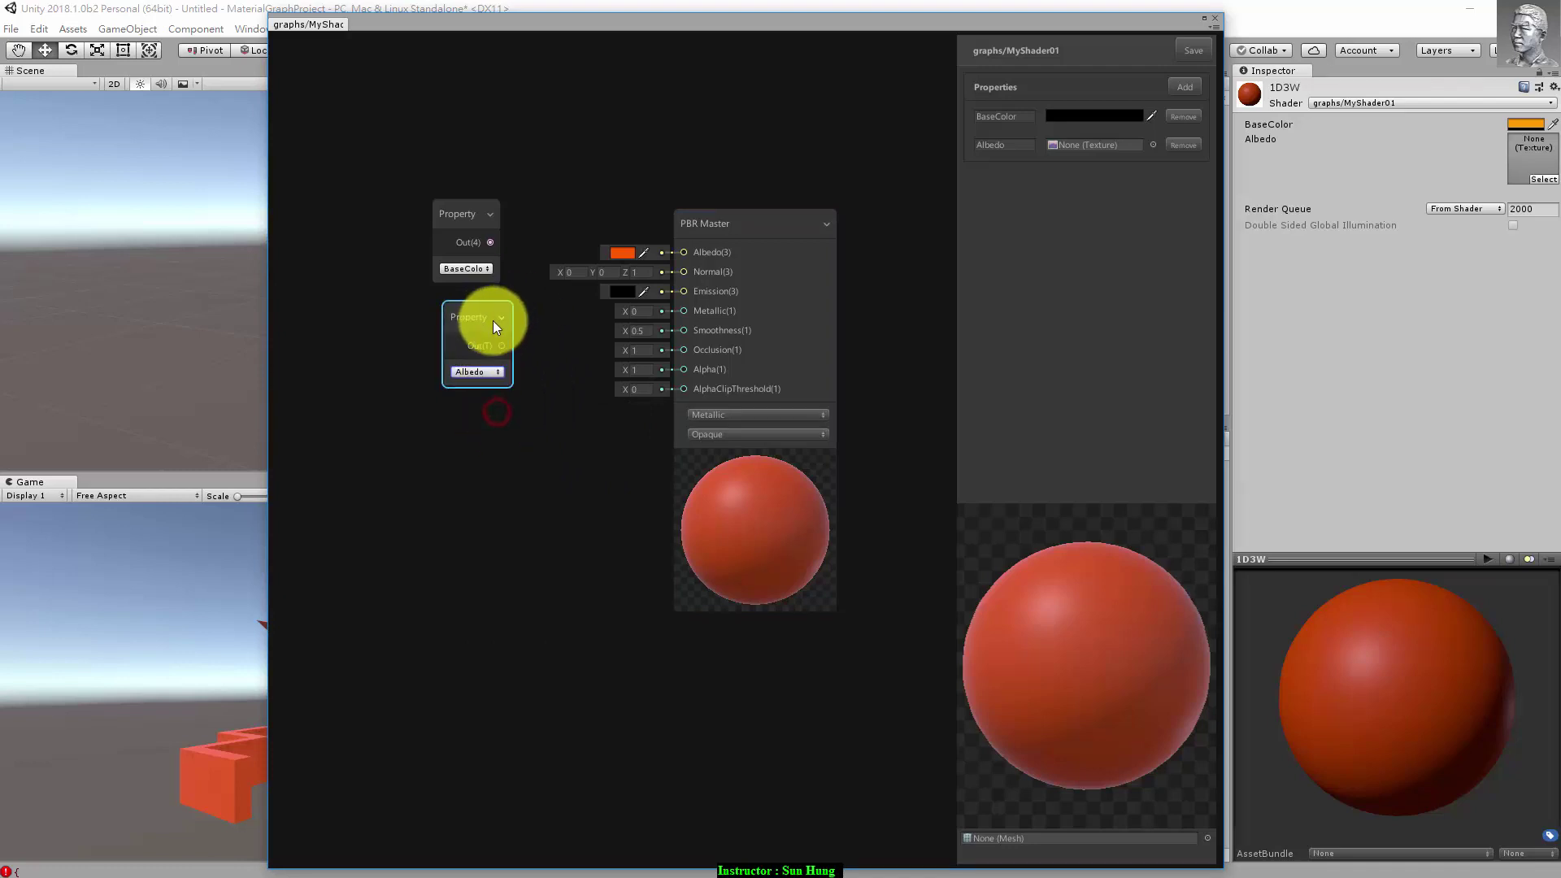
Step: Add a Sample Texture 2D node fed by the Albedo property, its RGBA driving master Albedo
right_click(500, 342)
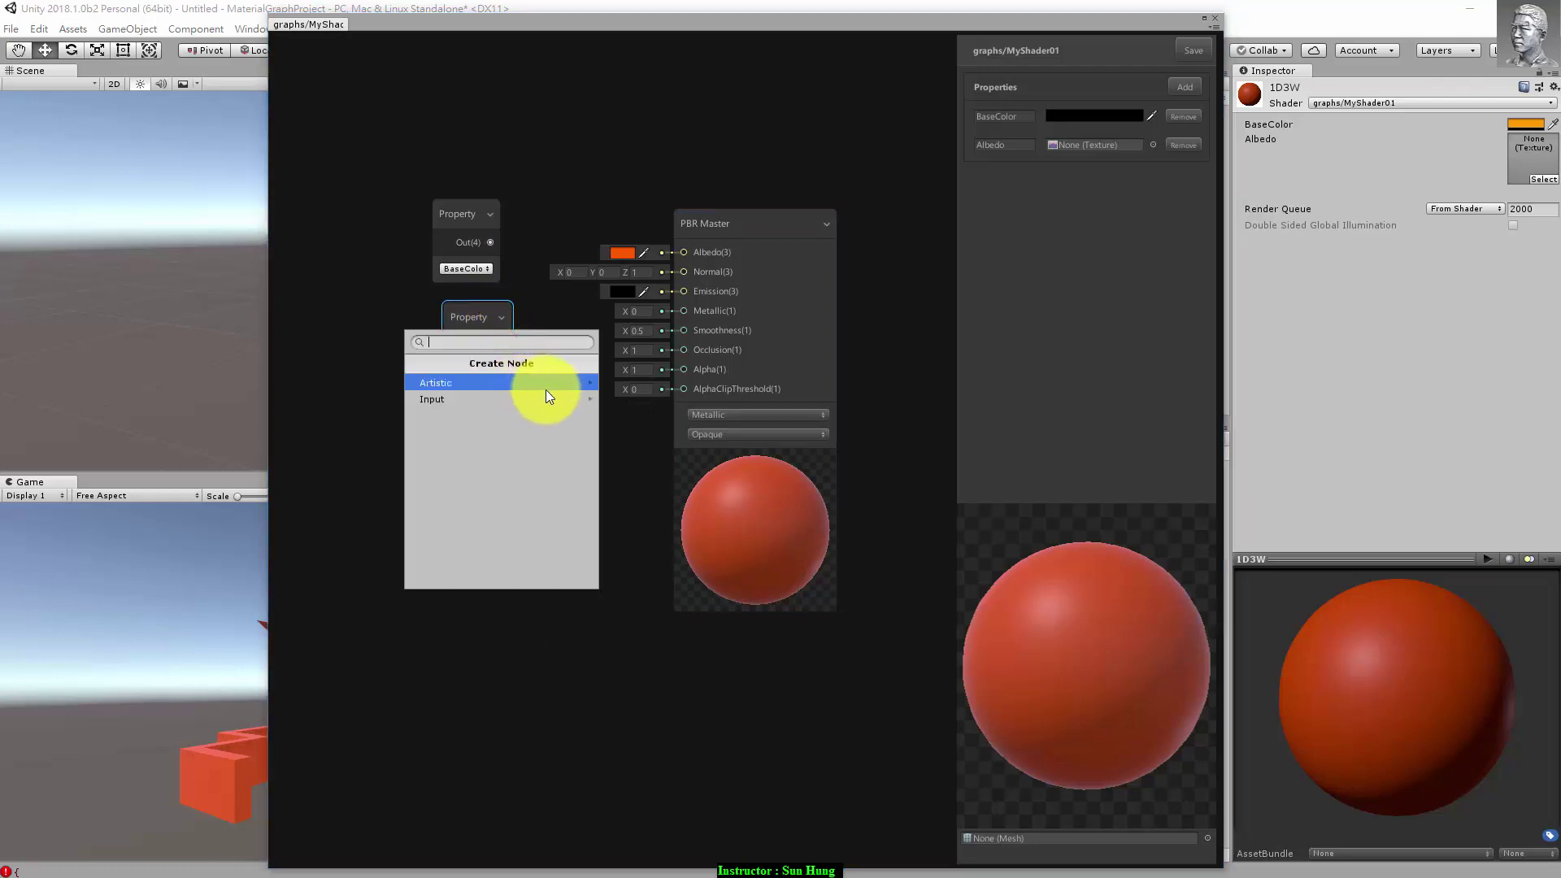
click(545, 396)
click(550, 400)
click(549, 380)
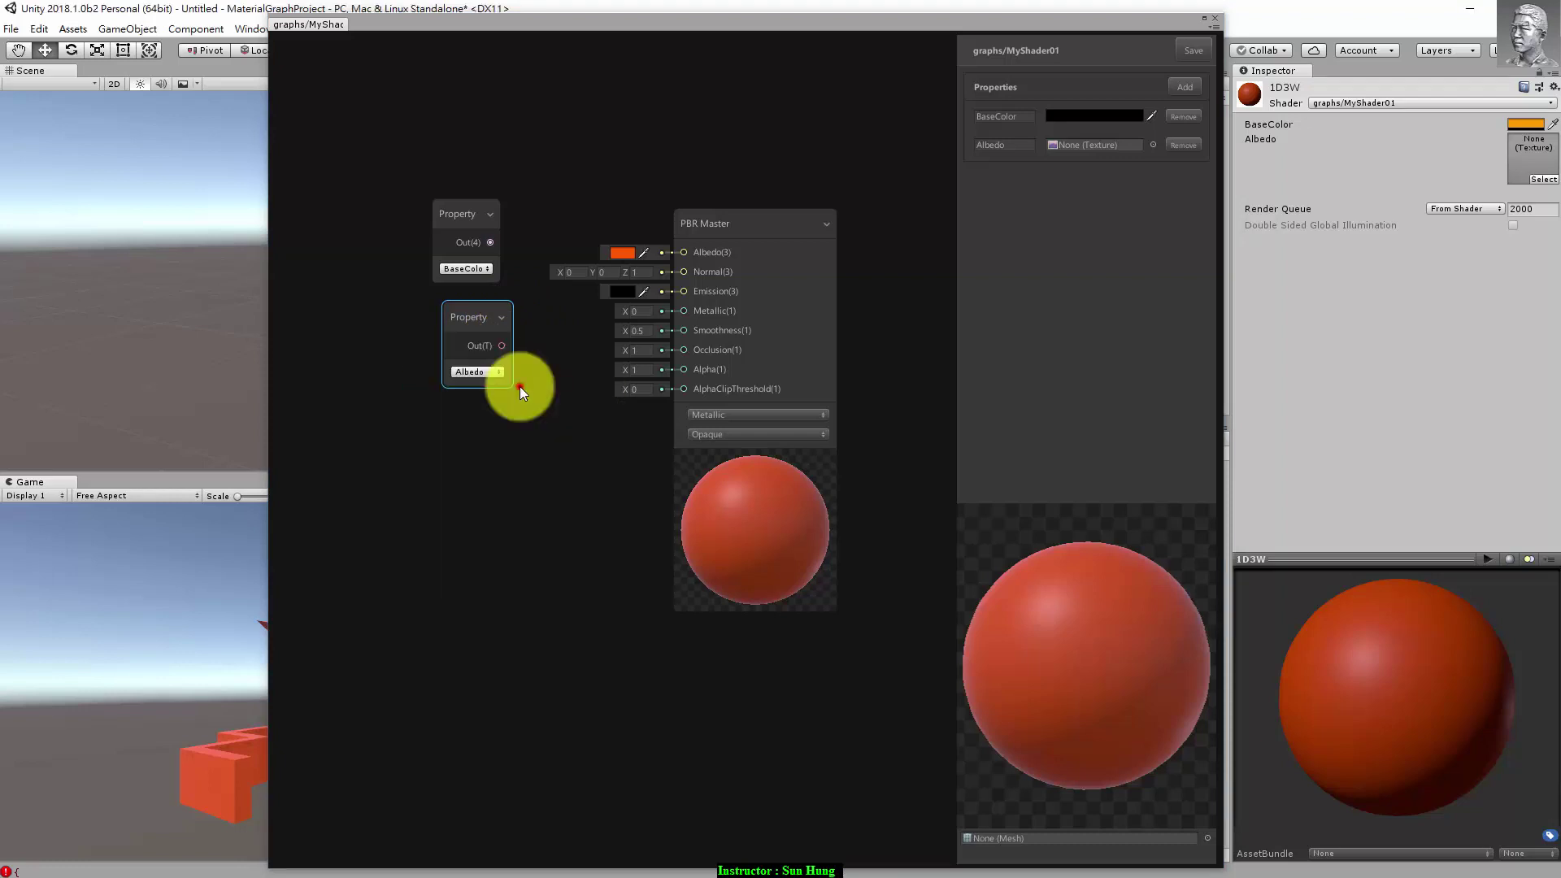
click(553, 314)
drag(578, 376, 580, 516)
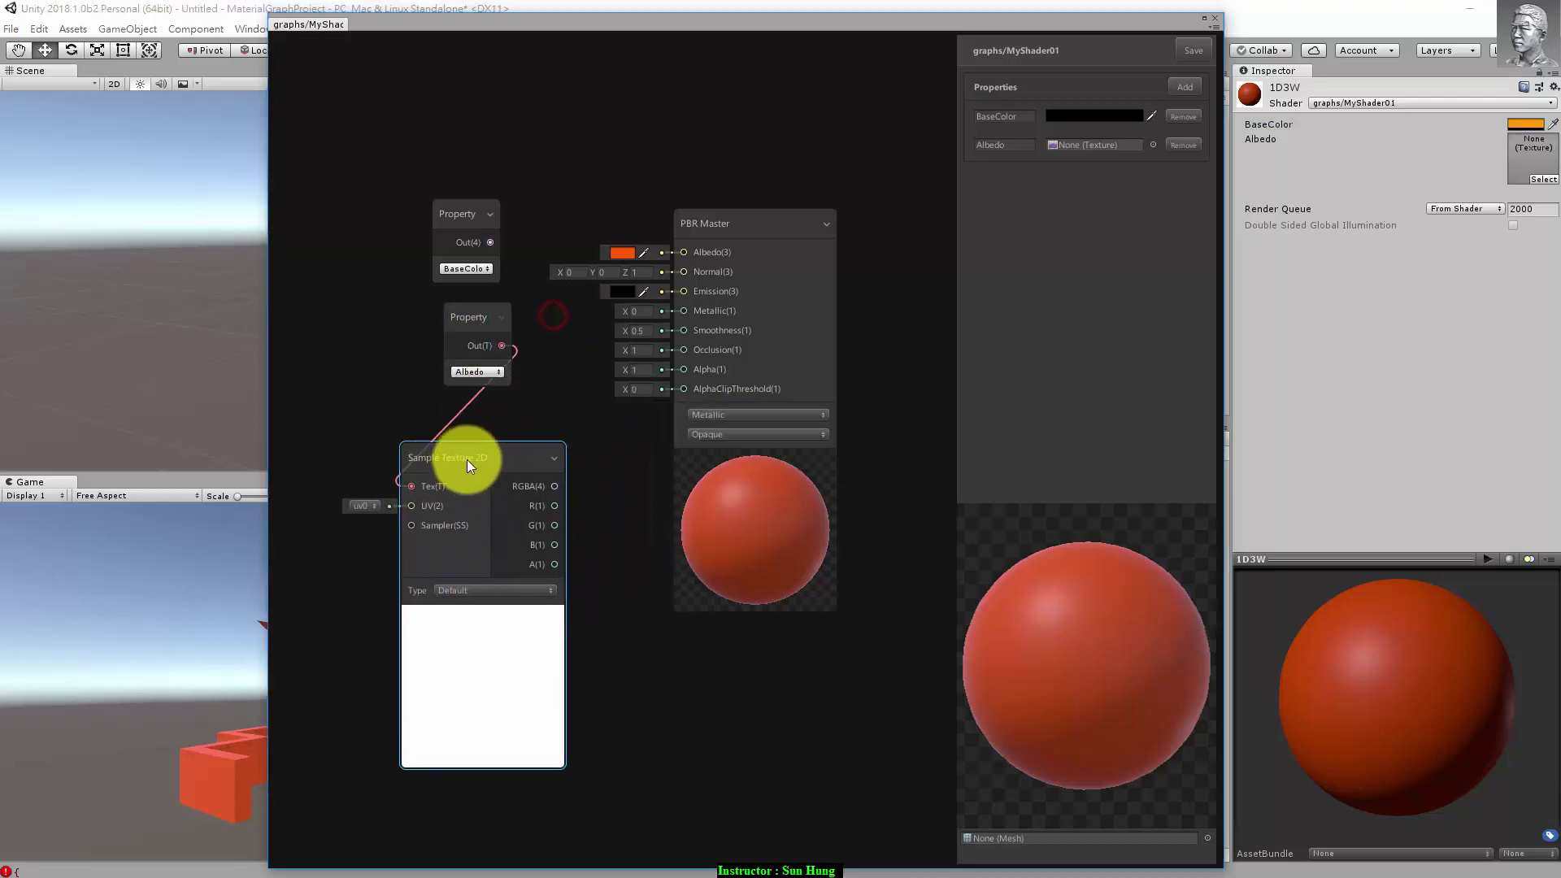
drag(496, 346, 502, 482)
drag(480, 312, 421, 347)
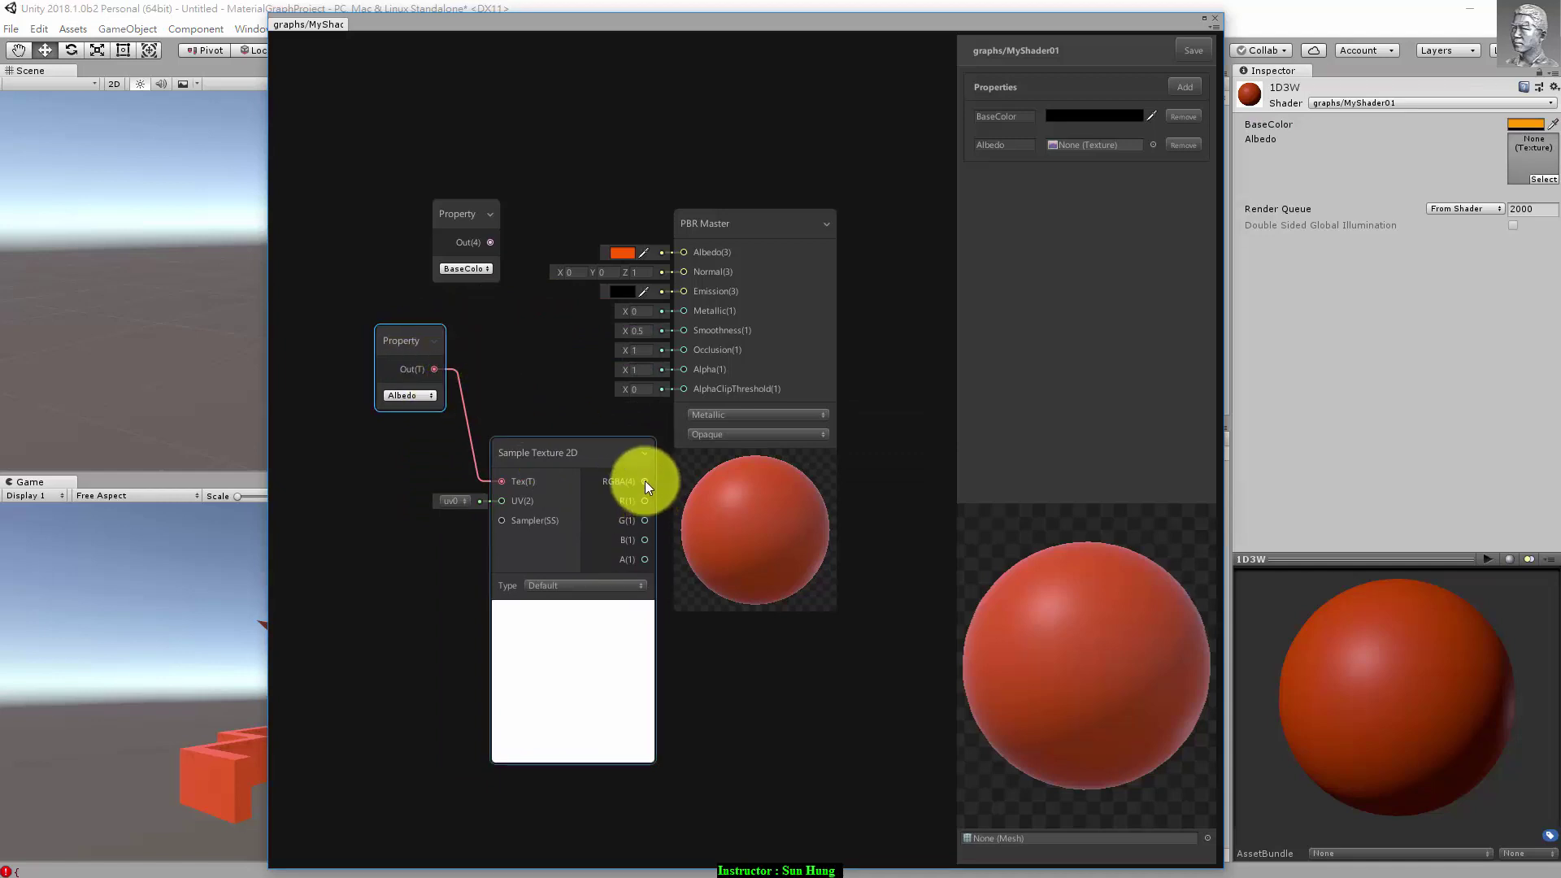
drag(645, 481, 685, 252)
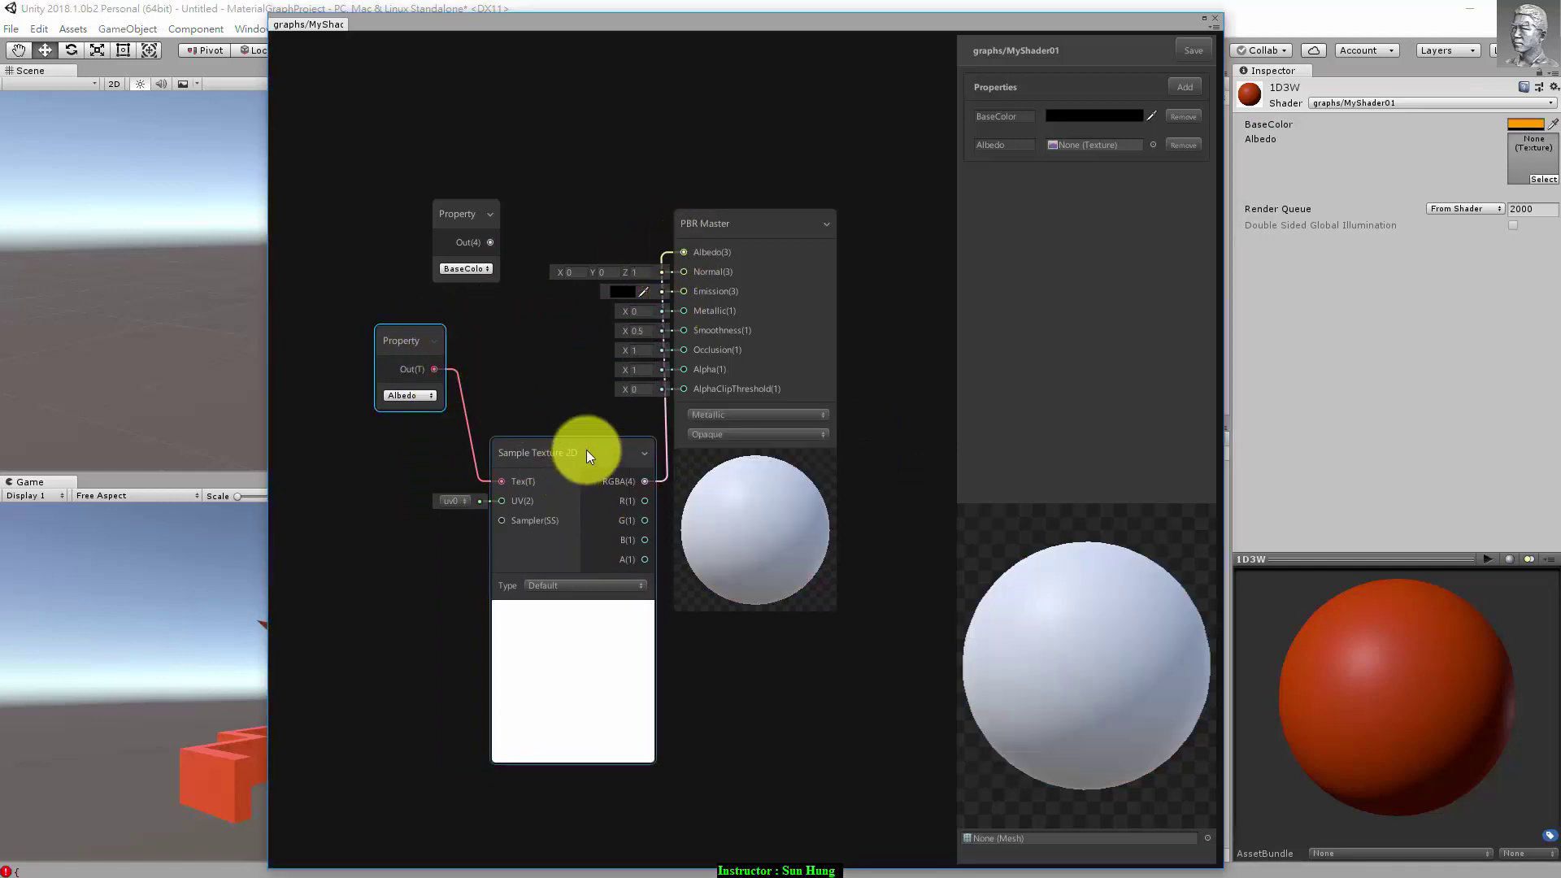
Step: Rearrange the Albedo property and Sample Texture 2D nodes into a compact layout
drag(587, 450, 541, 456)
drag(410, 343, 352, 340)
click(494, 436)
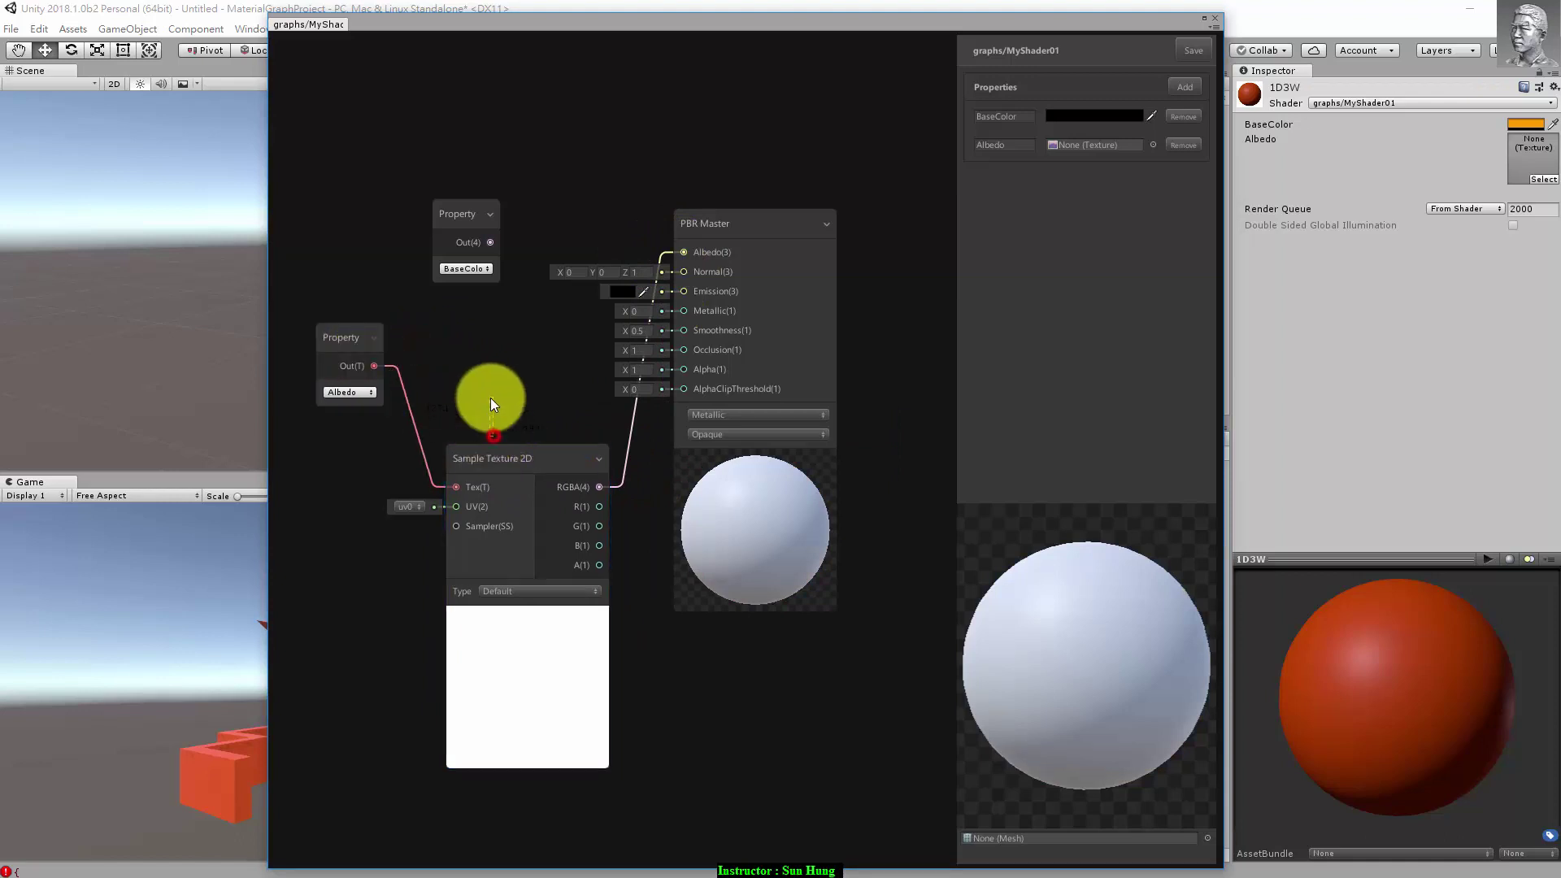
drag(511, 460, 492, 426)
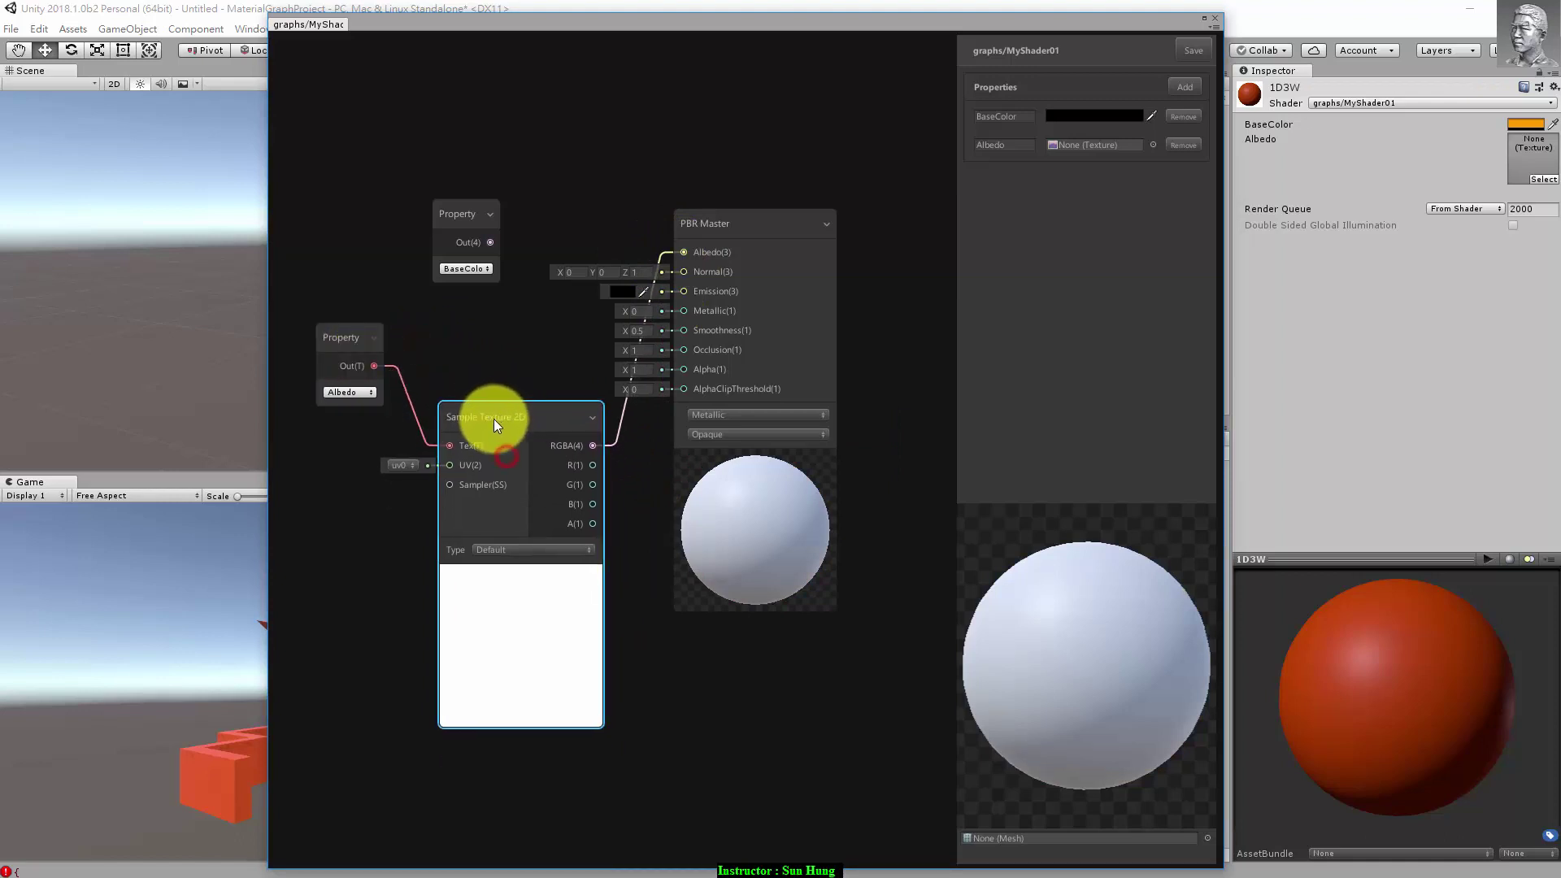
drag(354, 340, 334, 329)
drag(579, 457, 509, 412)
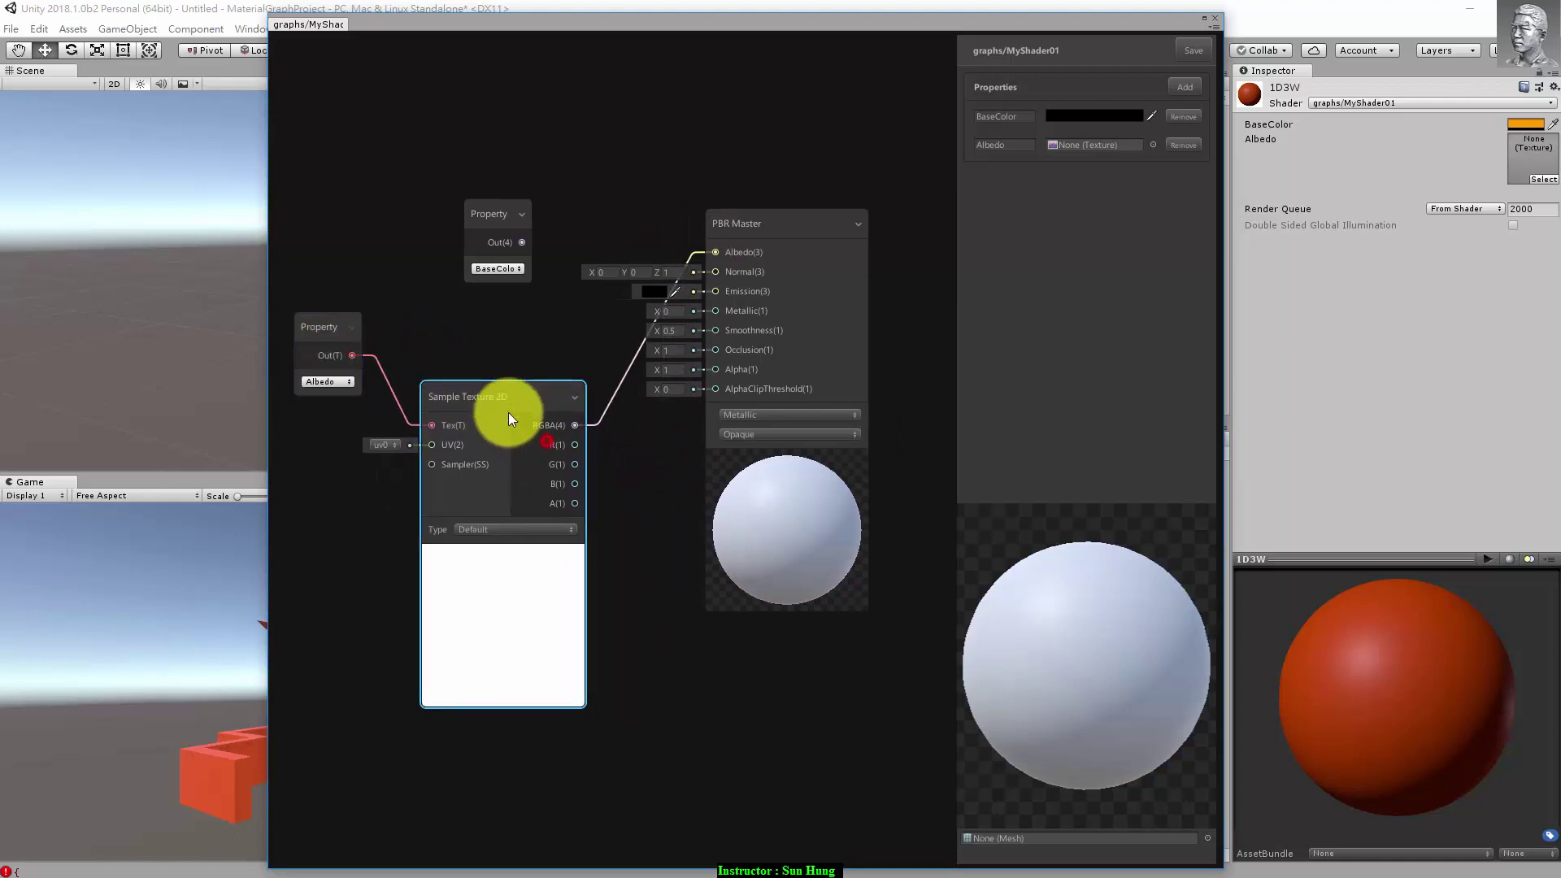
click(1542, 189)
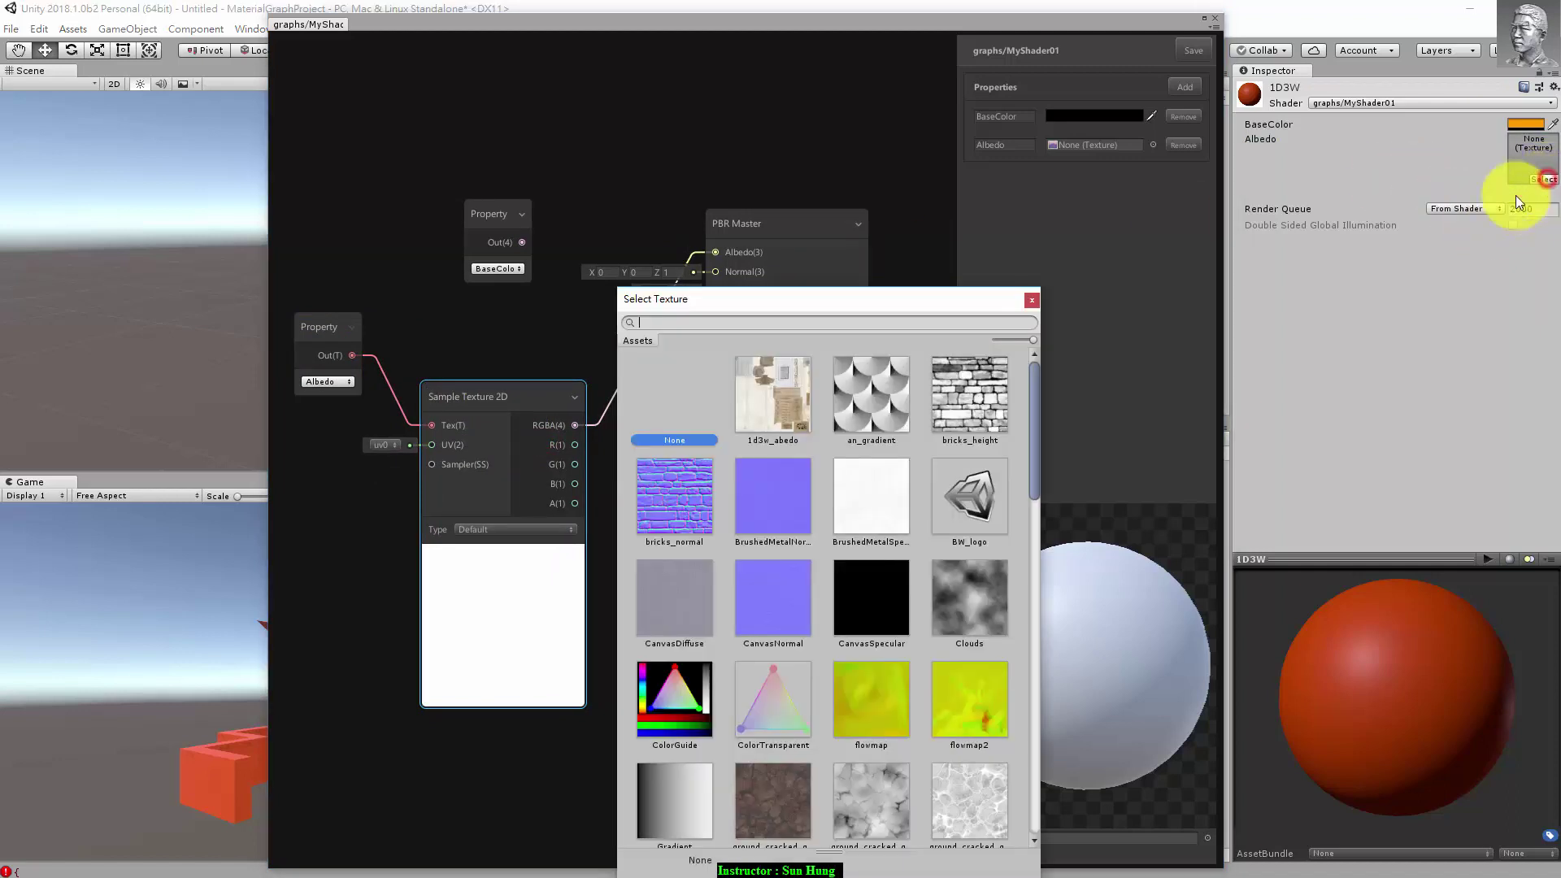
Step: Save the MyShader01 shader graph
click(1100, 245)
click(1185, 86)
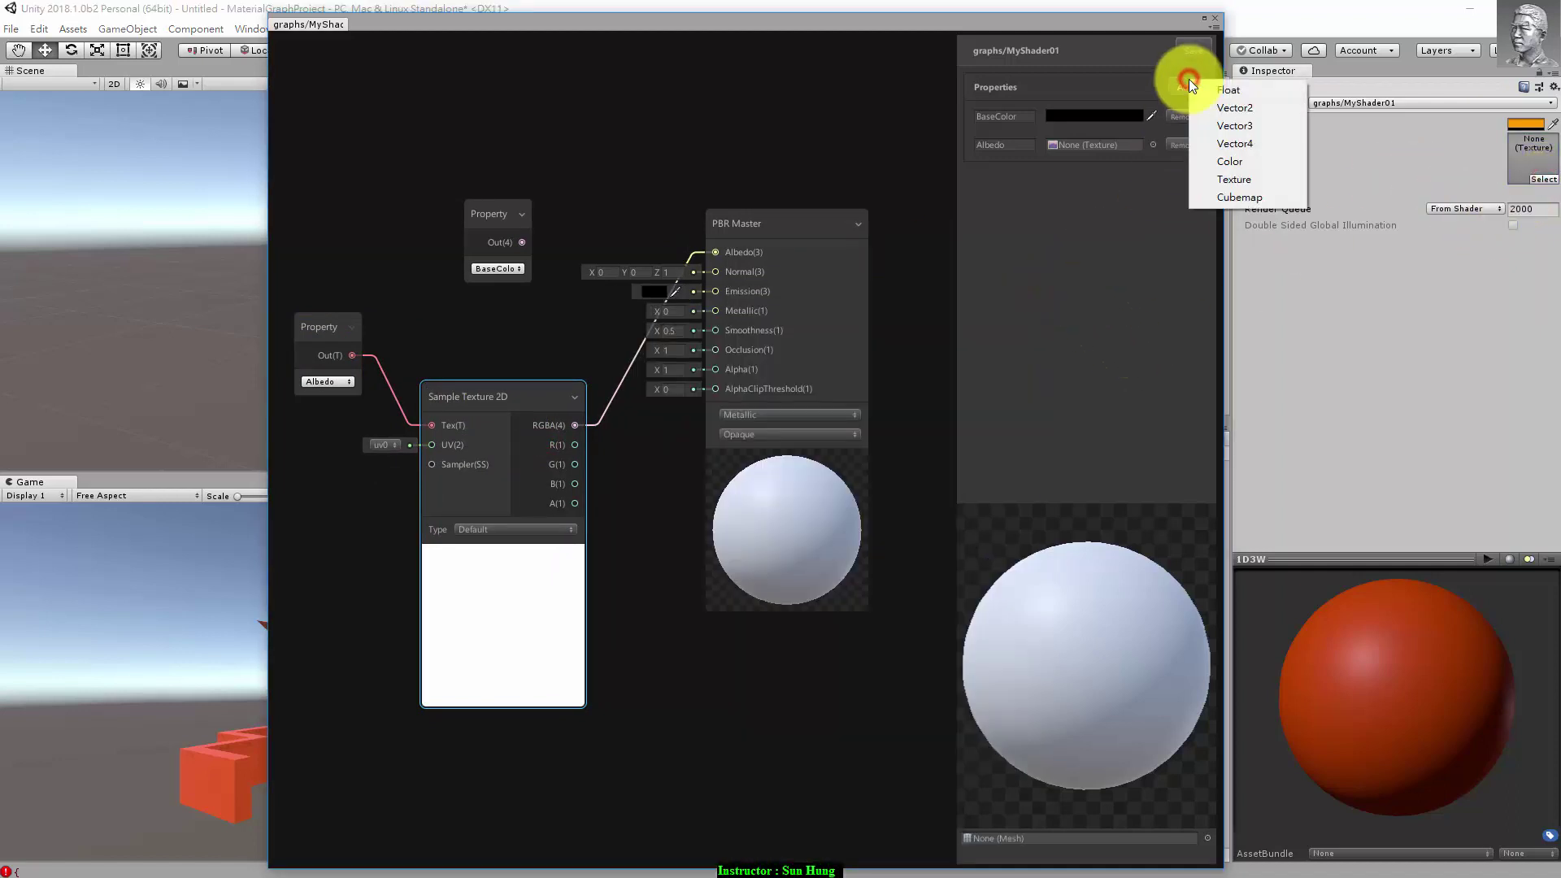
click(1142, 41)
click(1193, 50)
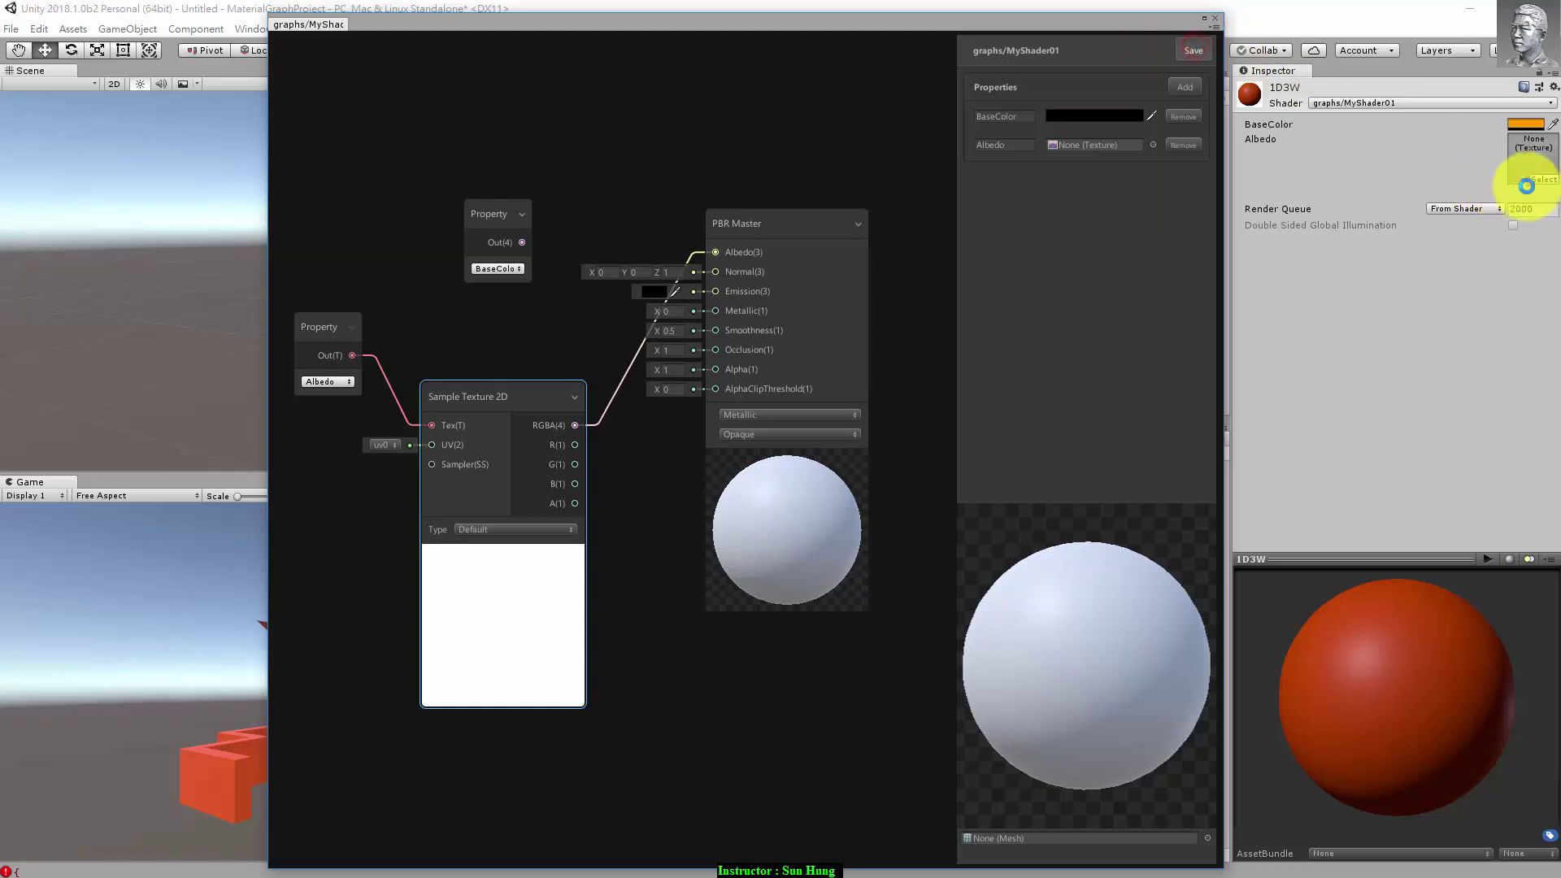
Step: Assign 1d3w_abedo to the material's Albedo slot and reposition the PBR Master and BaseColor nodes
click(1544, 181)
click(795, 392)
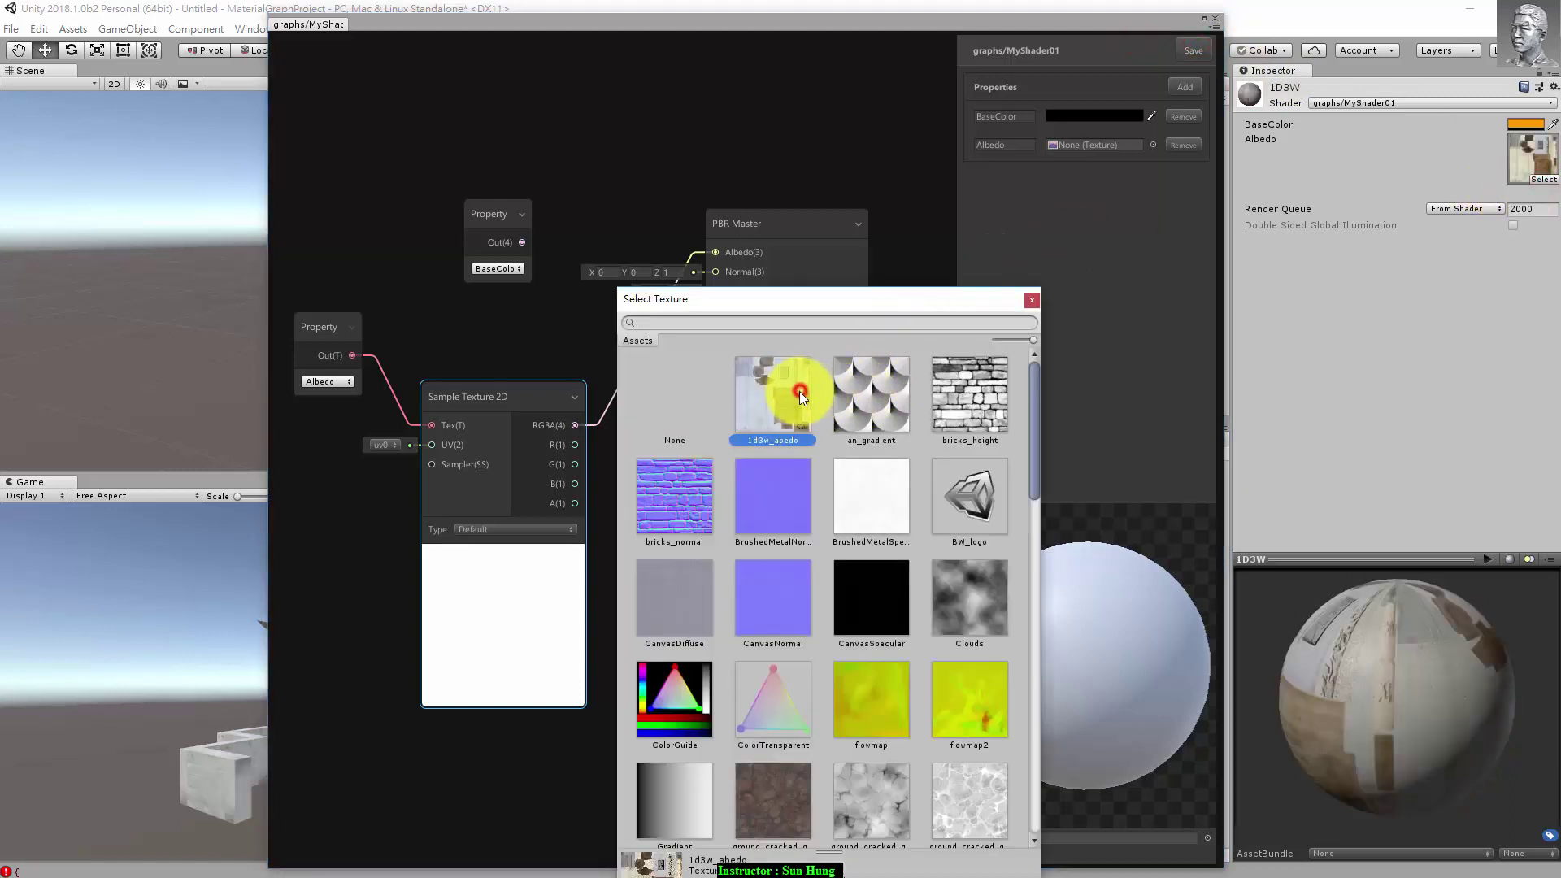
click(1031, 301)
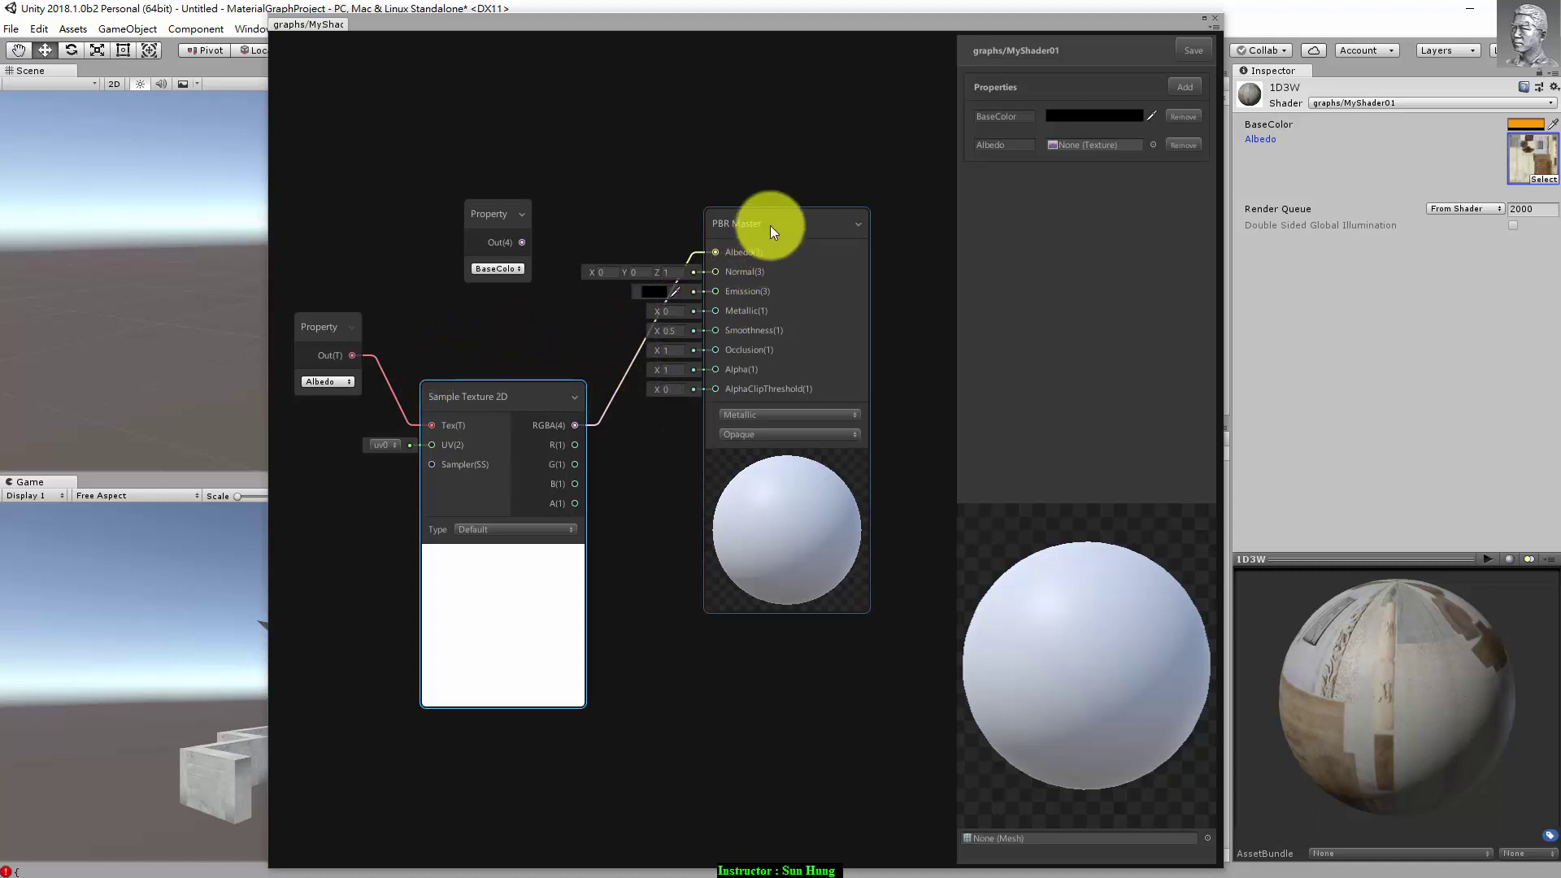
mouse_move(770, 226)
mouse_down()
mouse_move(803, 233)
mouse_move(787, 230)
mouse_up()
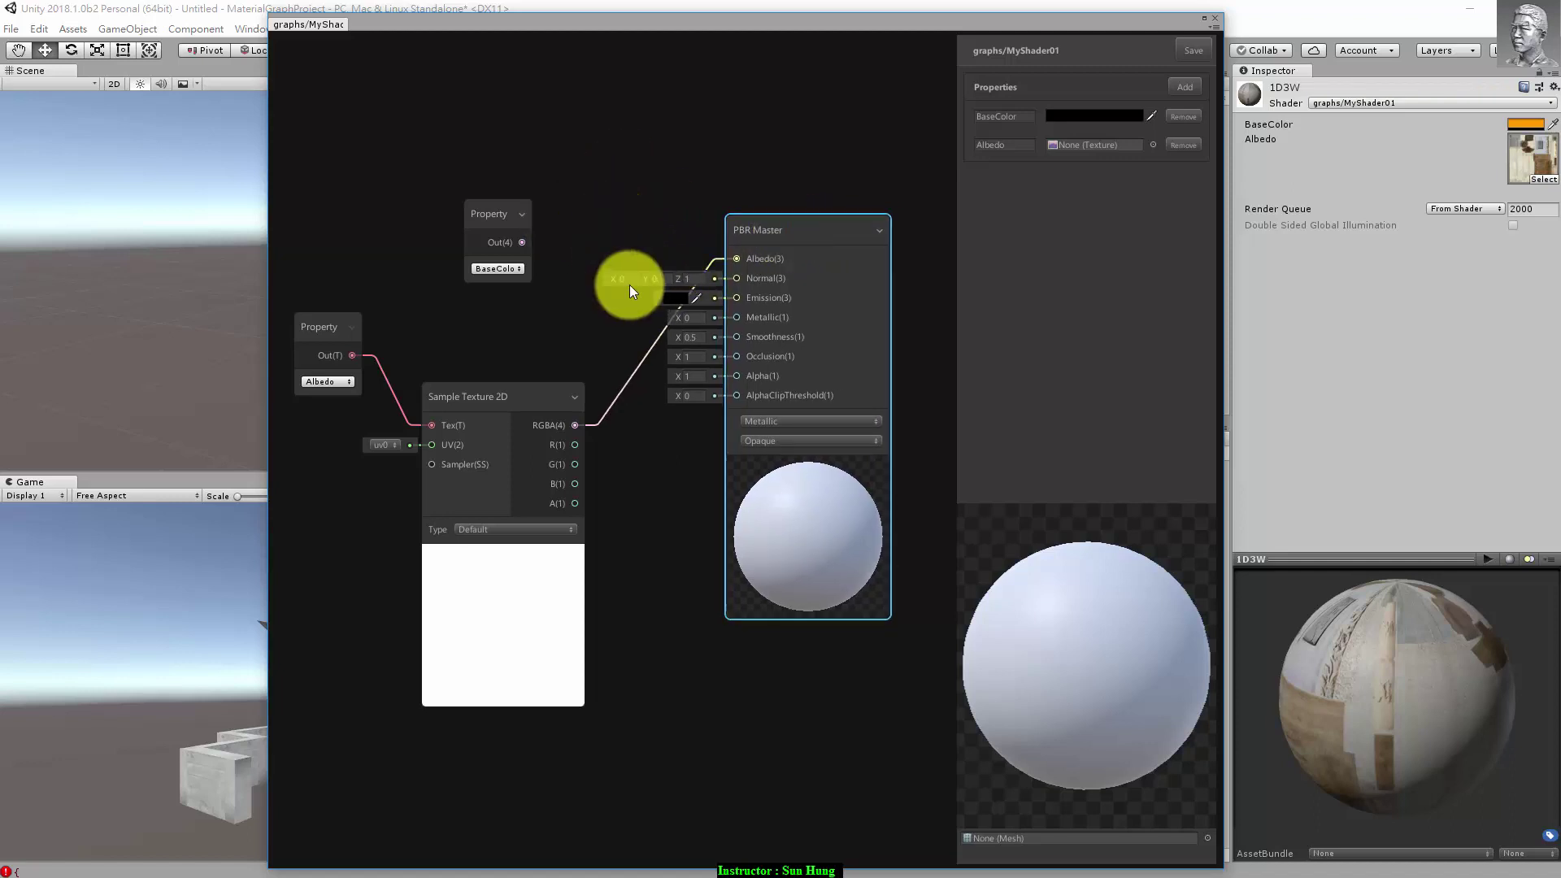
mouse_move(495, 214)
mouse_down()
mouse_move(521, 185)
mouse_move(403, 169)
mouse_up()
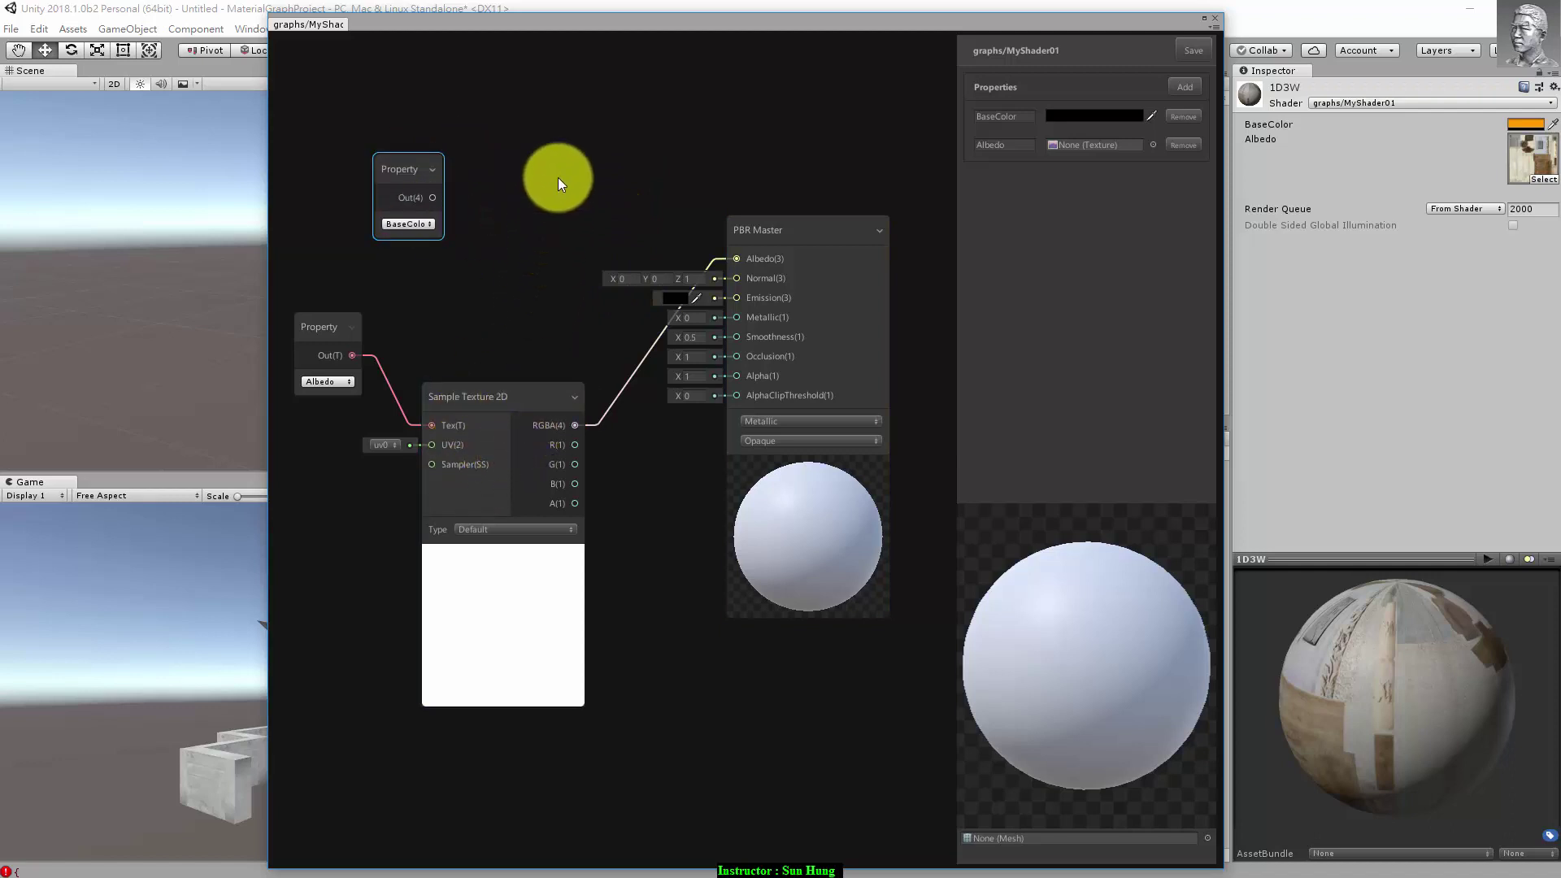
Step: Add a Multiply node from Math > Basic to the graph
right_click(564, 177)
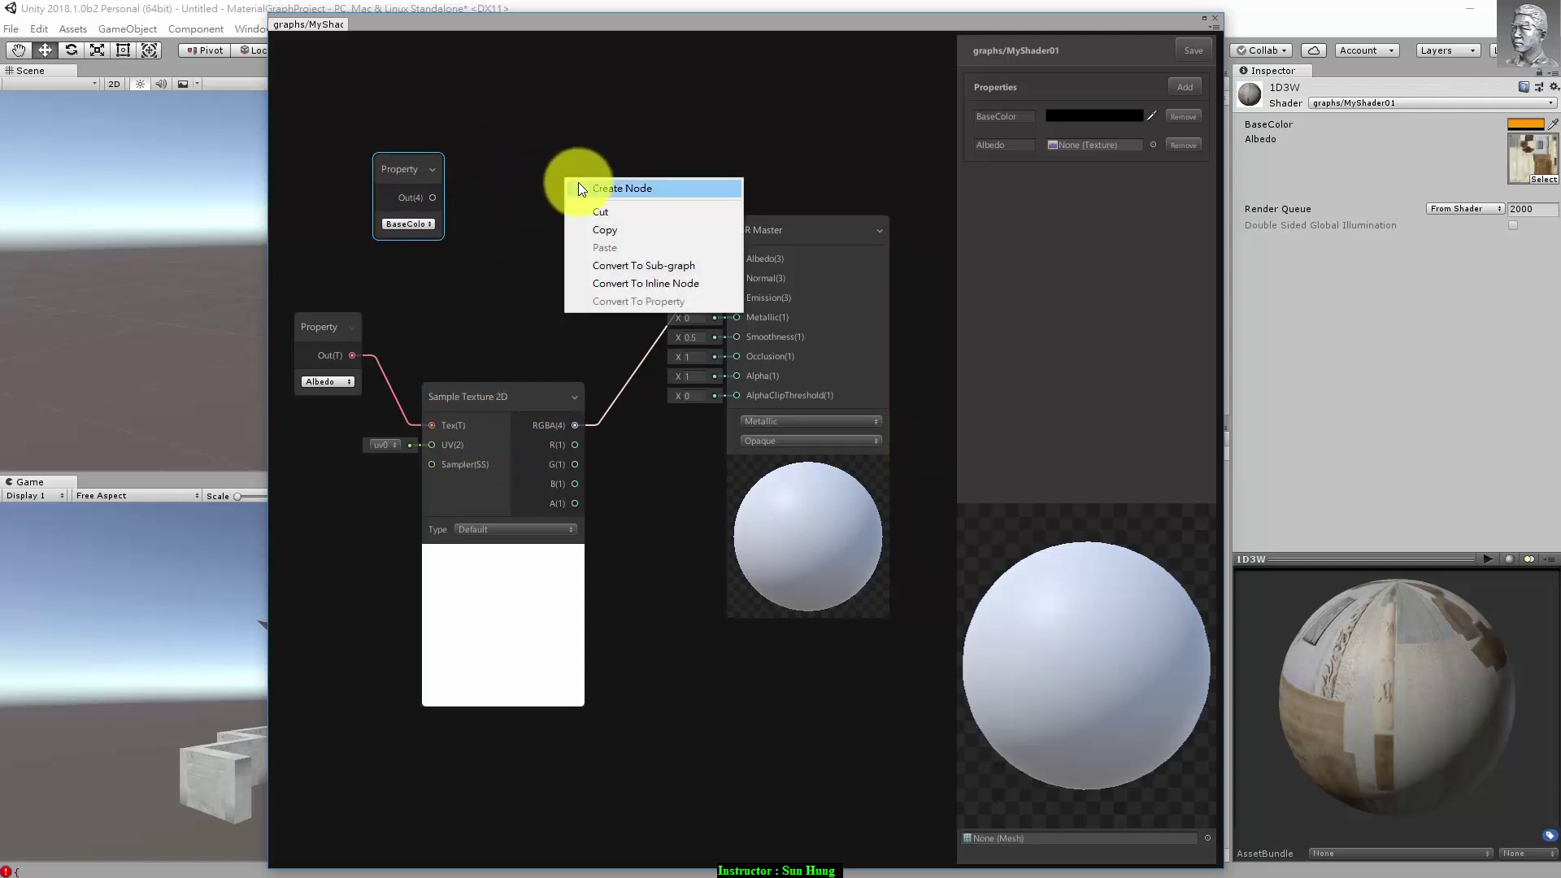
click(605, 188)
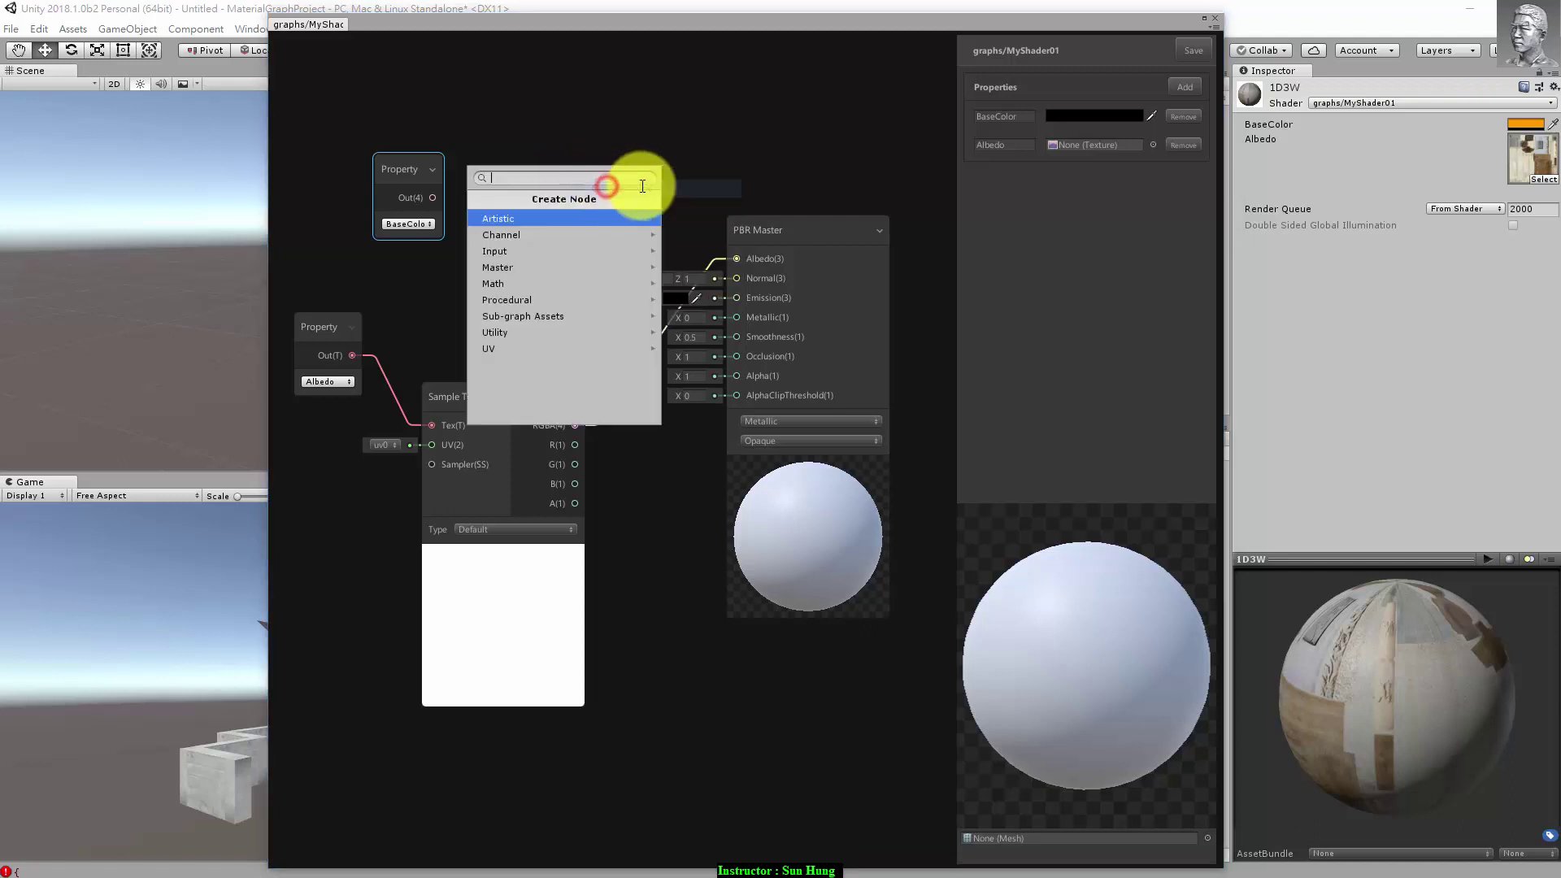
click(602, 280)
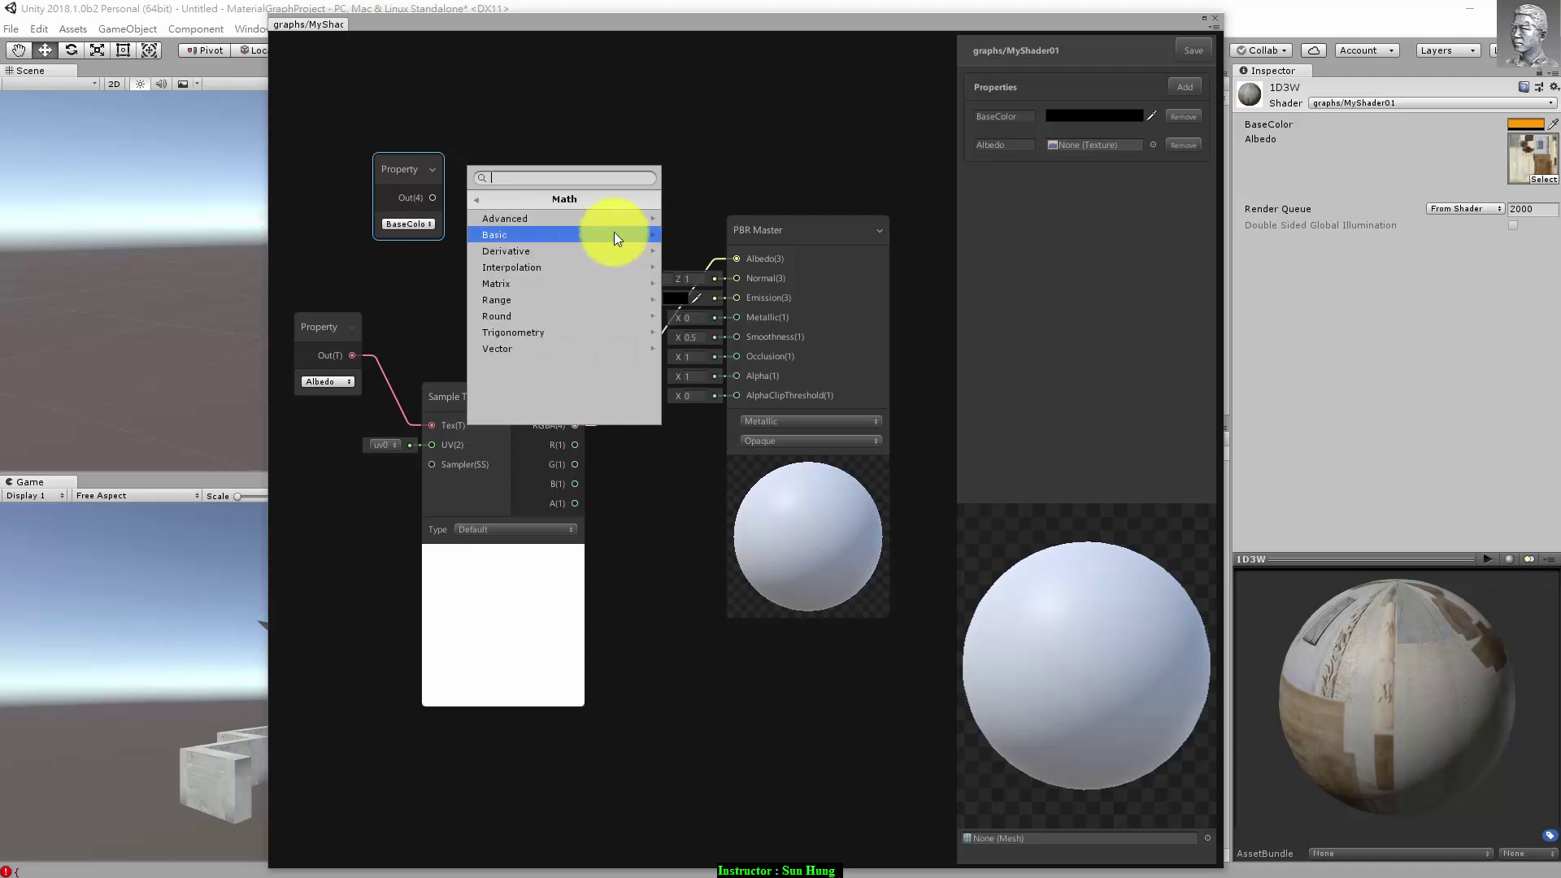
click(614, 236)
click(609, 252)
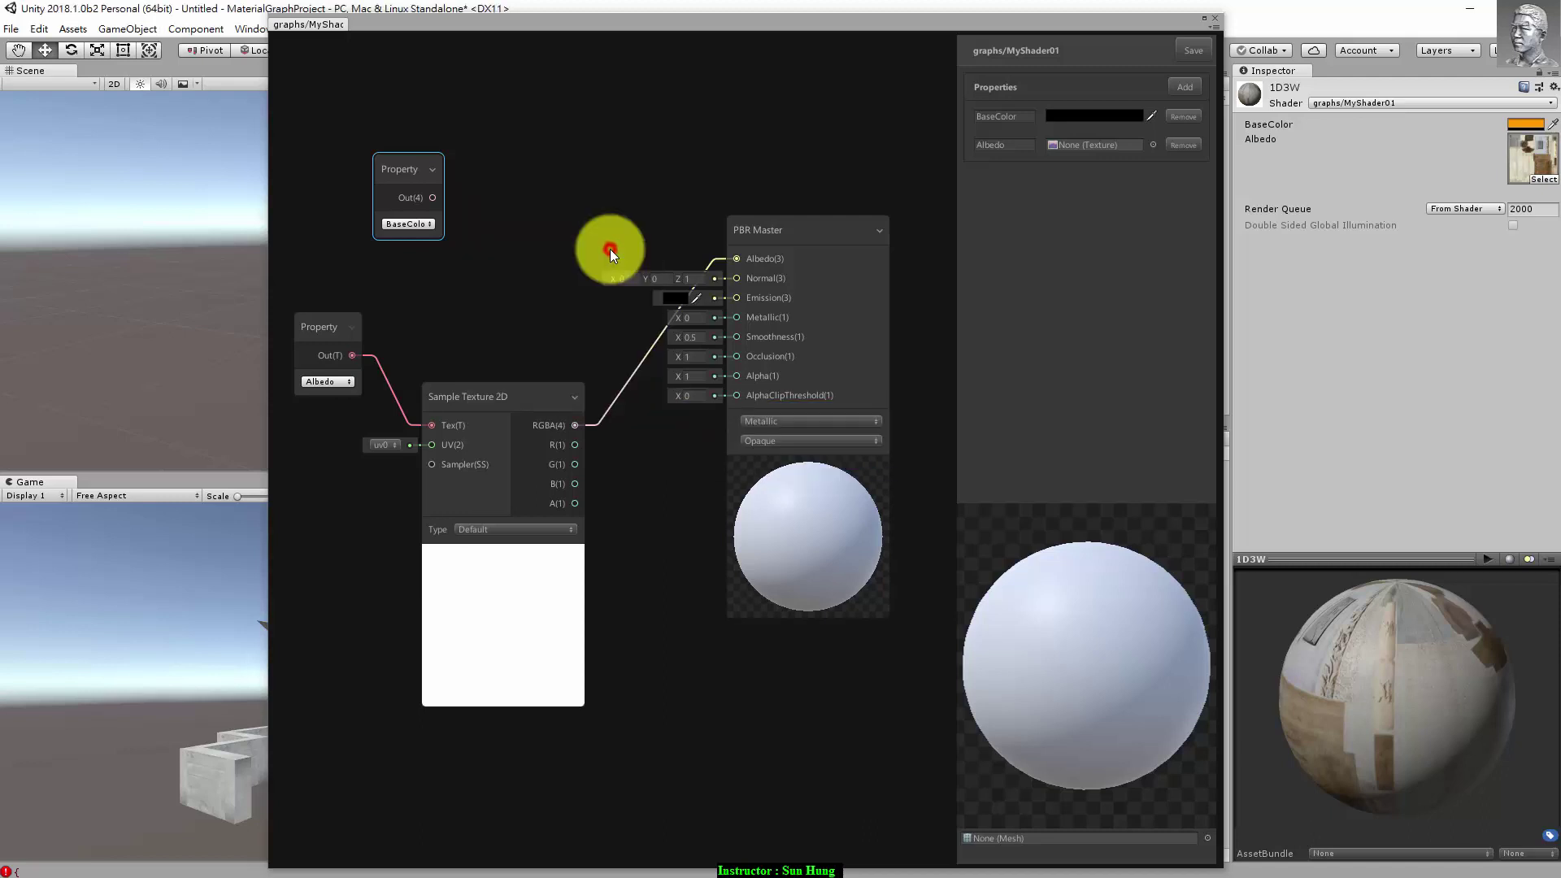
mouse_move(680, 212)
mouse_down()
mouse_move(629, 121)
mouse_move(611, 128)
mouse_up()
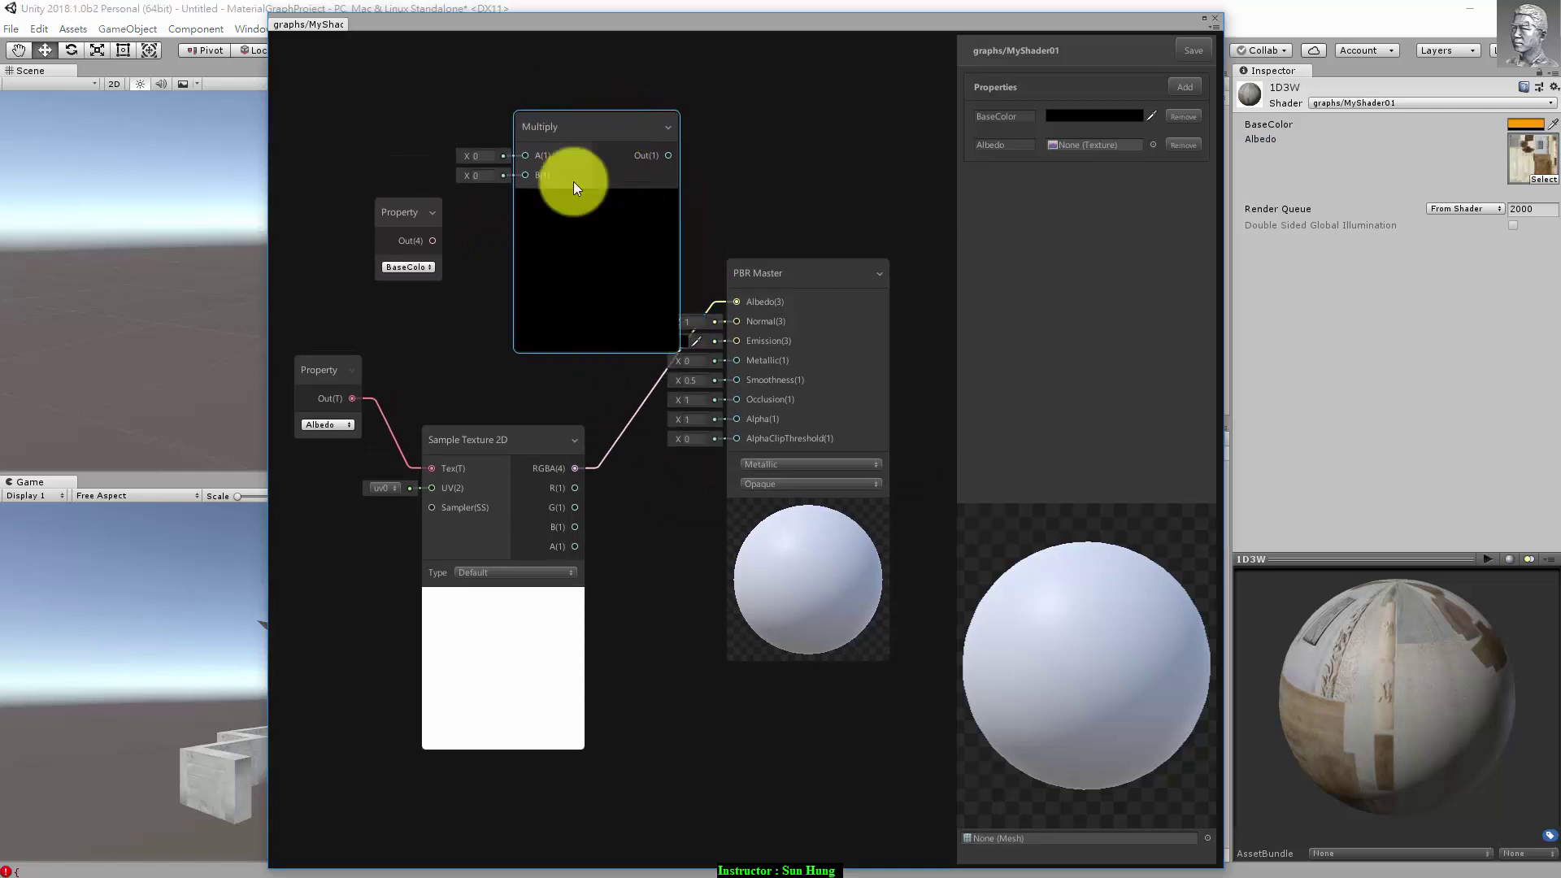
Step: Wire BaseColor to Multiply A, texture RGBA to B, and Multiply Out to master Albedo
drag(432, 241, 525, 155)
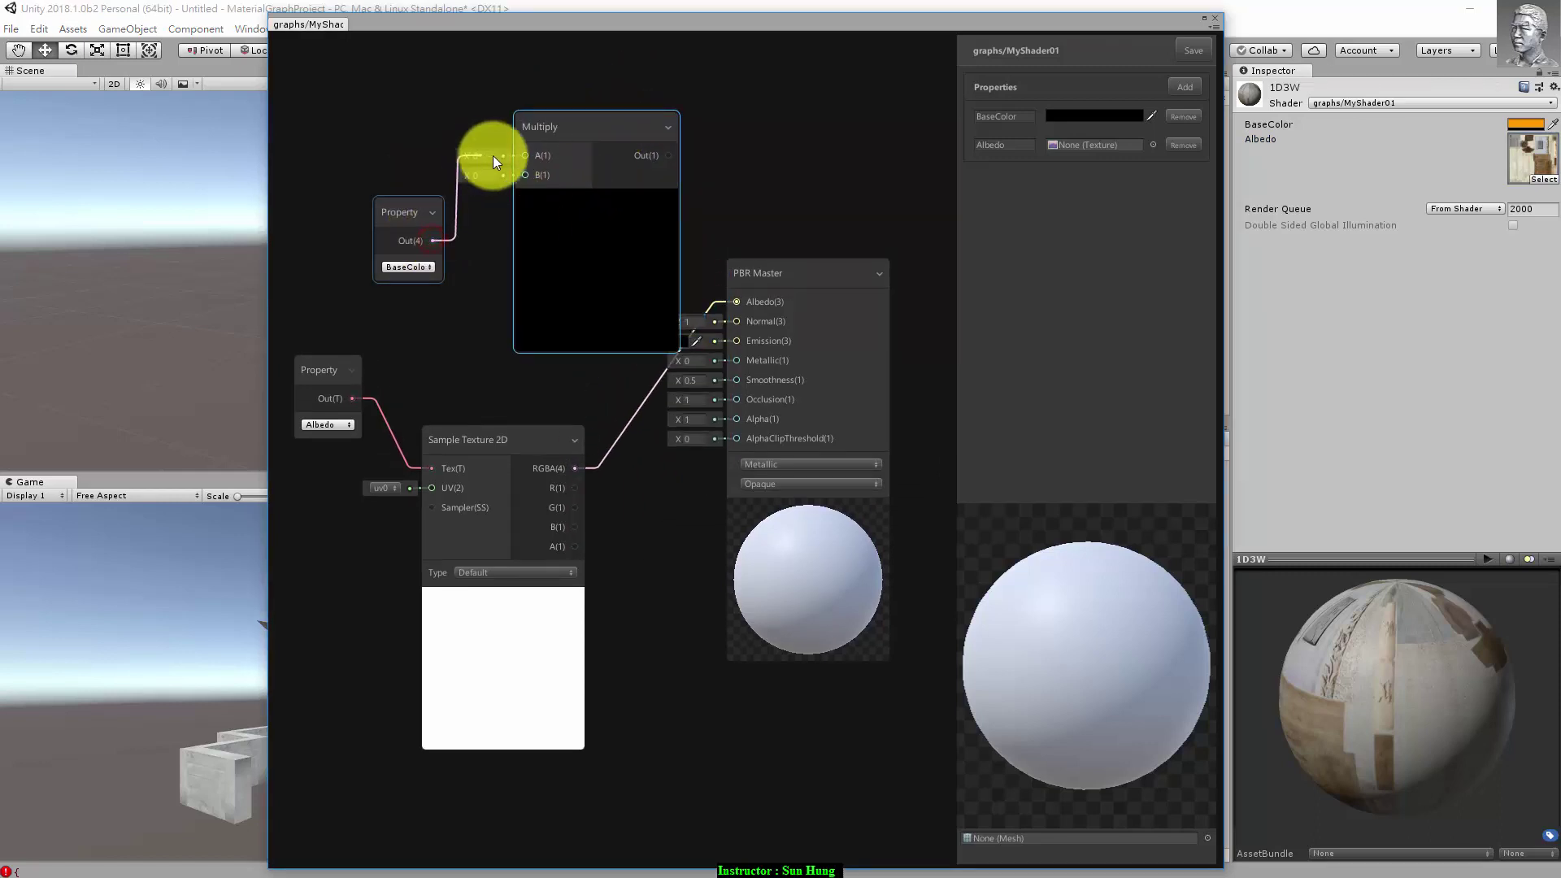
drag(401, 219, 344, 215)
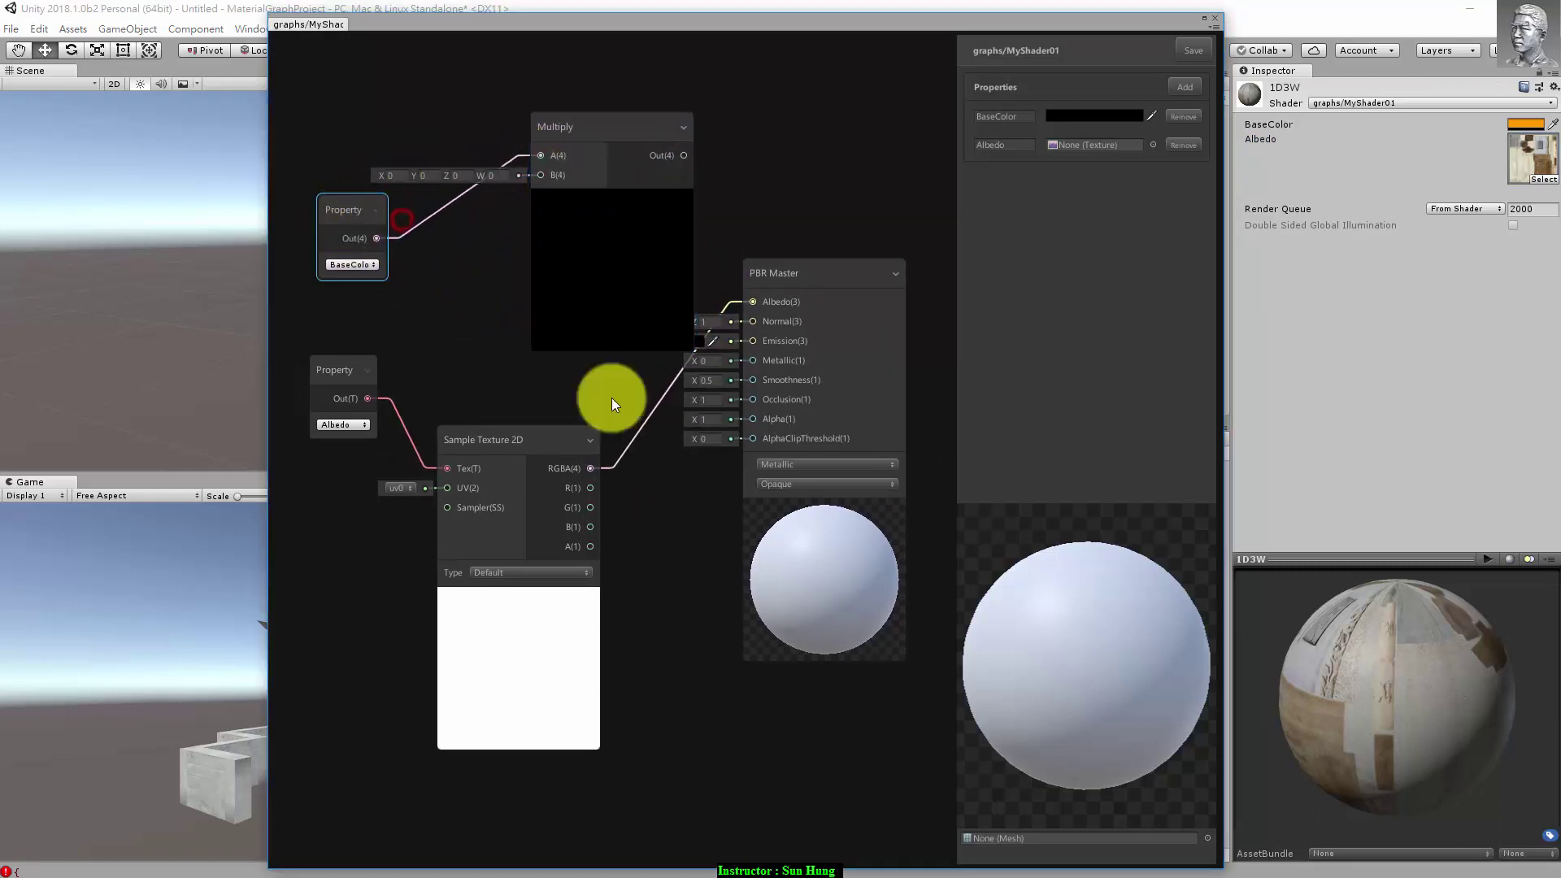
drag(590, 468, 541, 175)
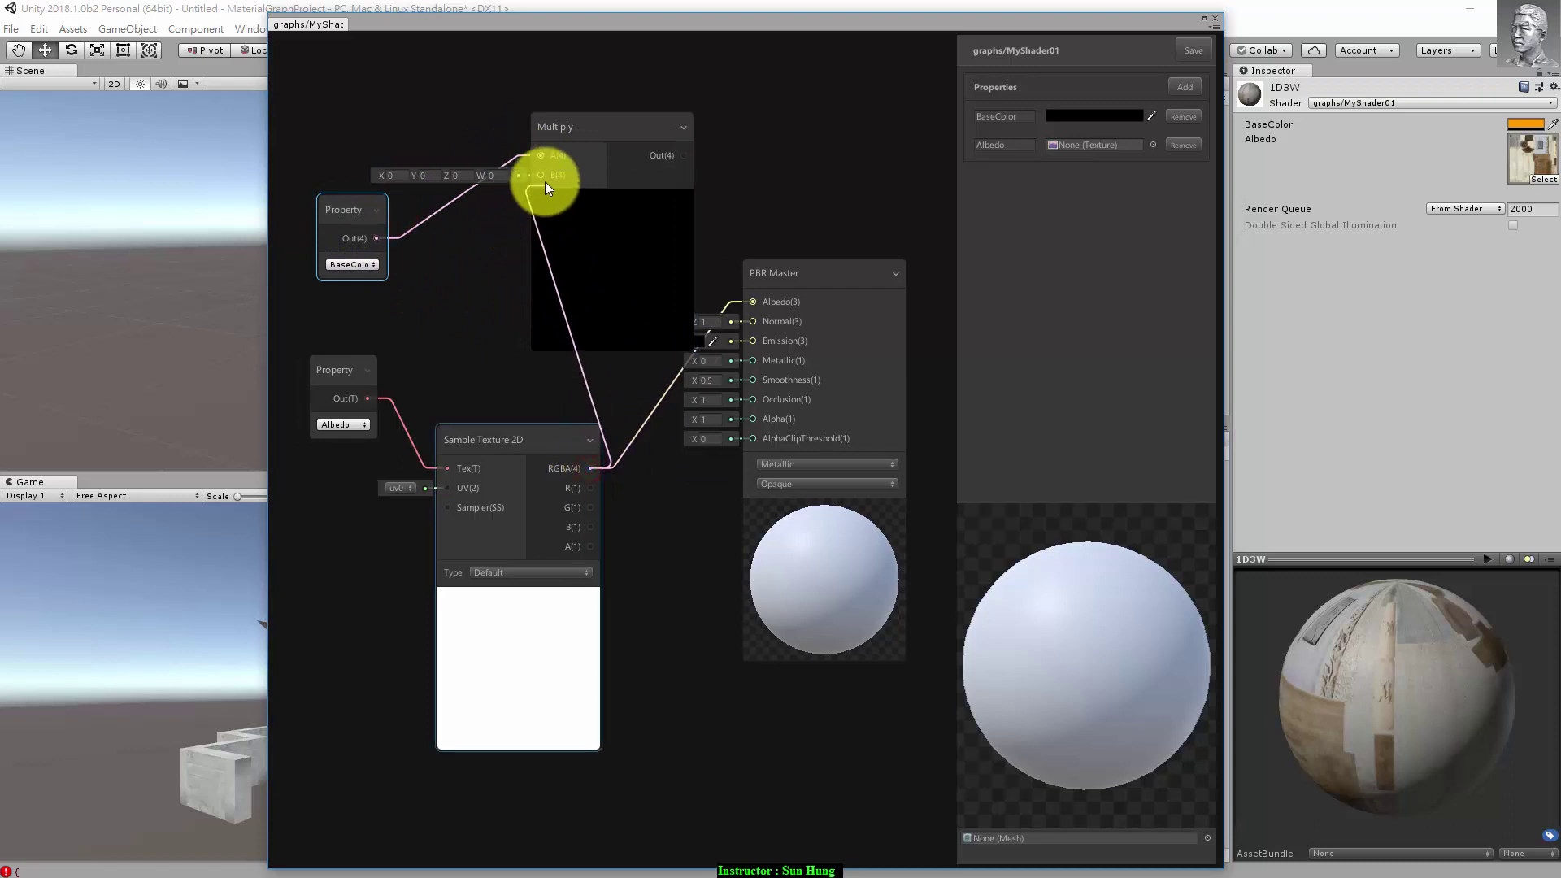
drag(684, 155, 753, 302)
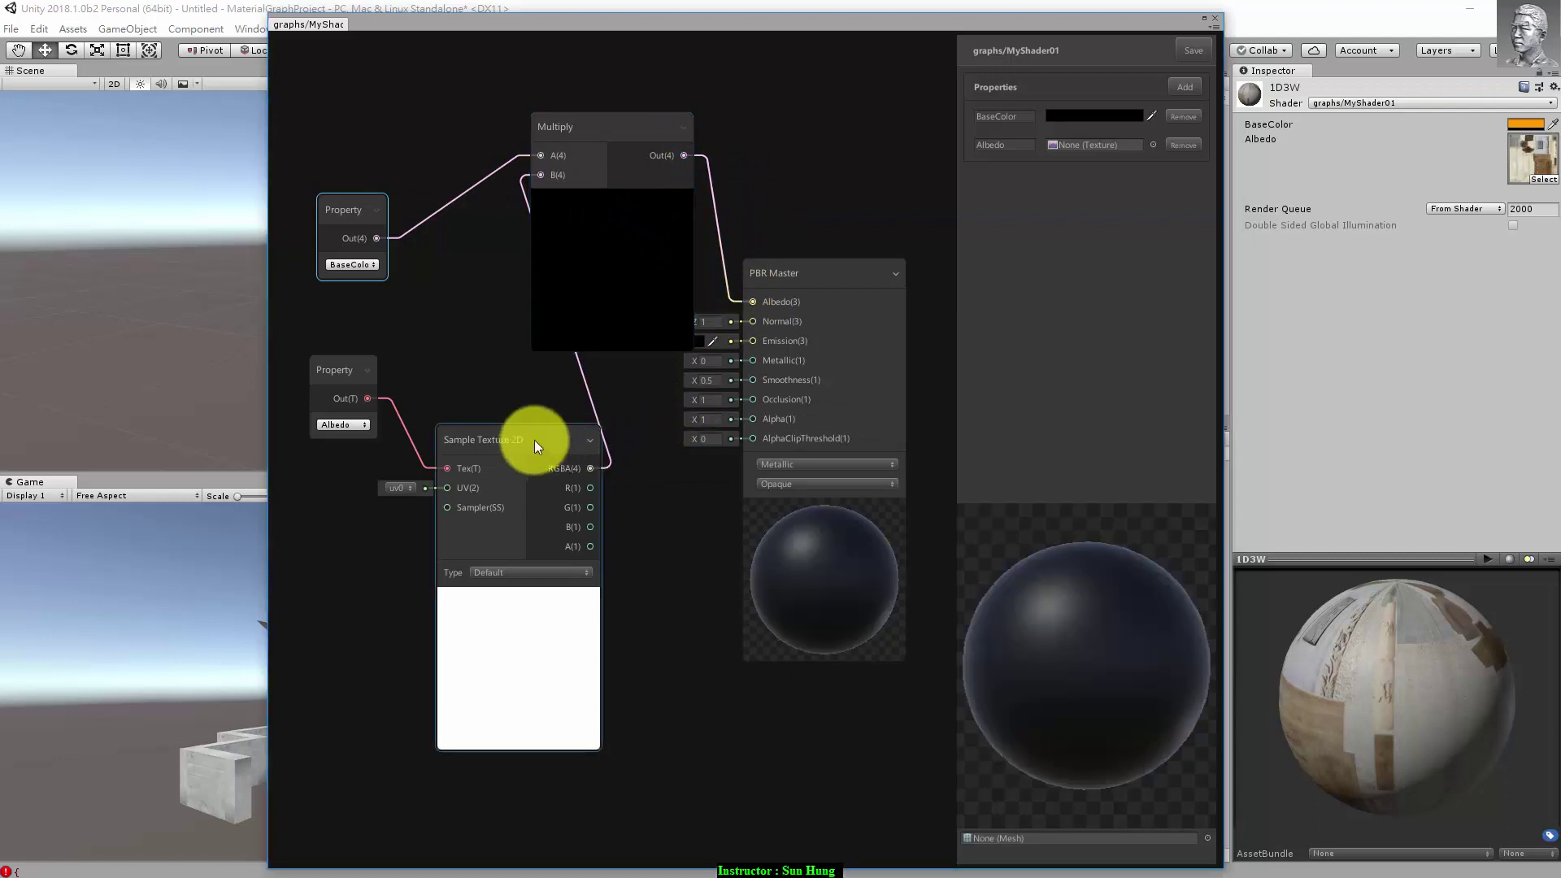
drag(534, 441, 476, 445)
Step: Regroup the Albedo and BaseColor property nodes and collapse the Multiply node's preview
drag(382, 387, 327, 370)
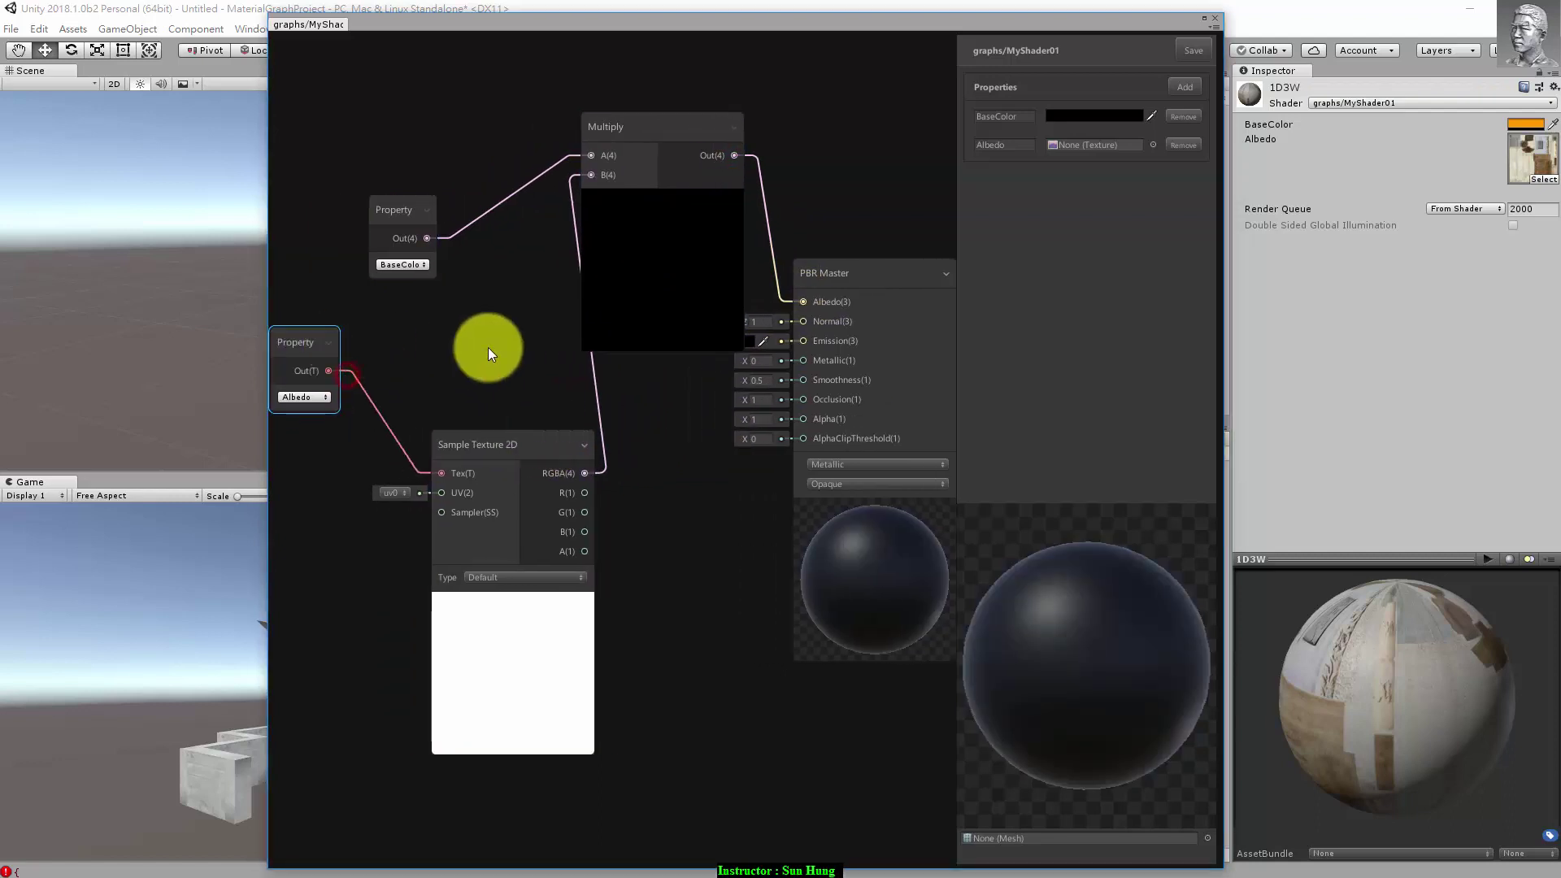
drag(593, 436, 548, 376)
drag(362, 365, 360, 298)
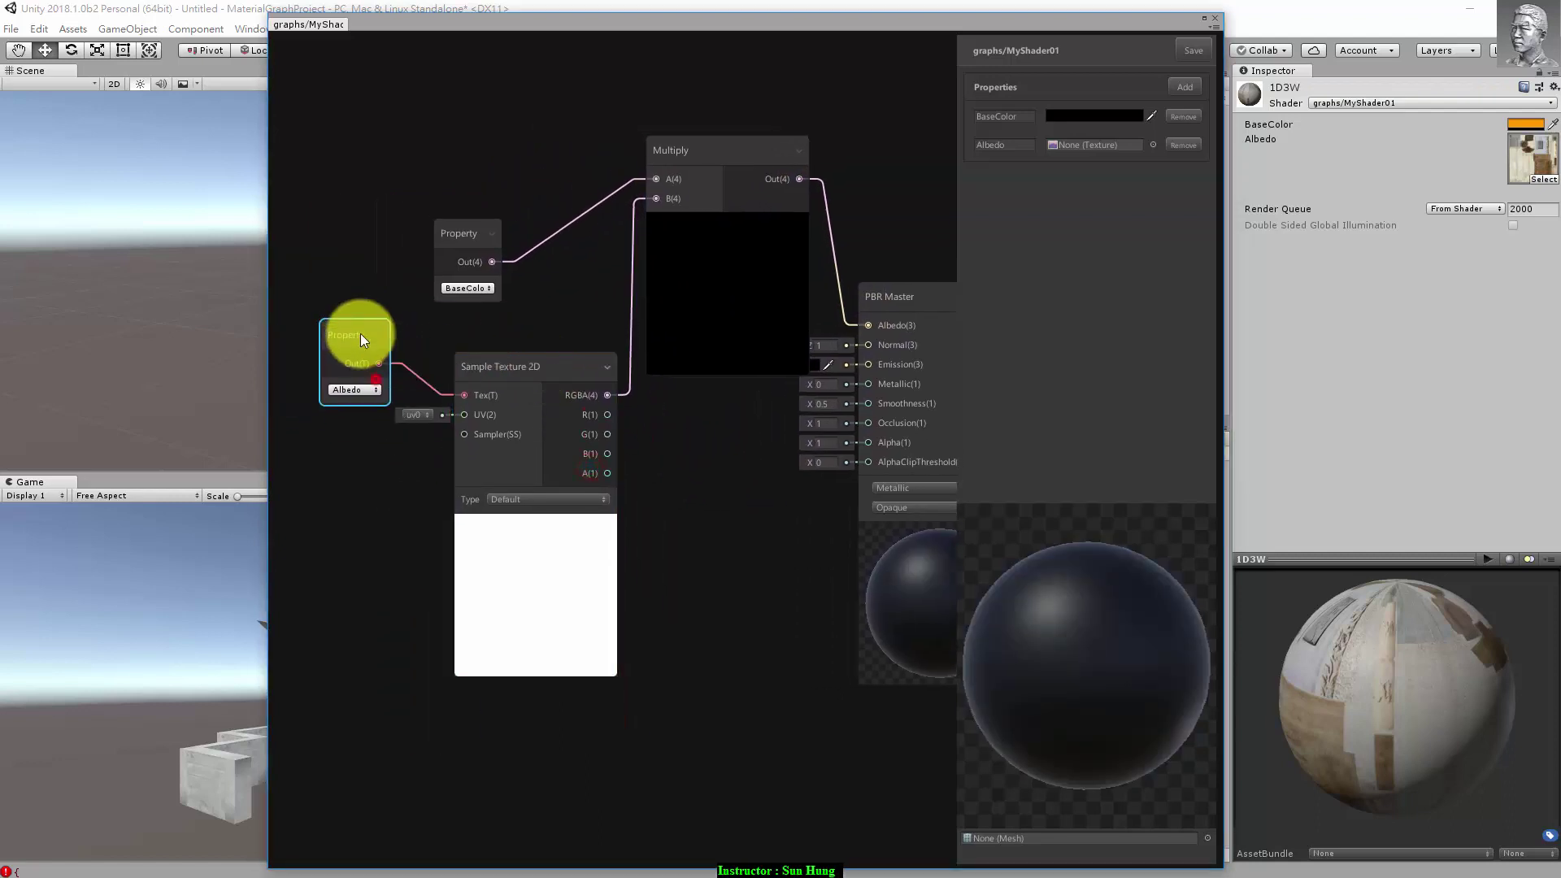
drag(481, 230, 388, 140)
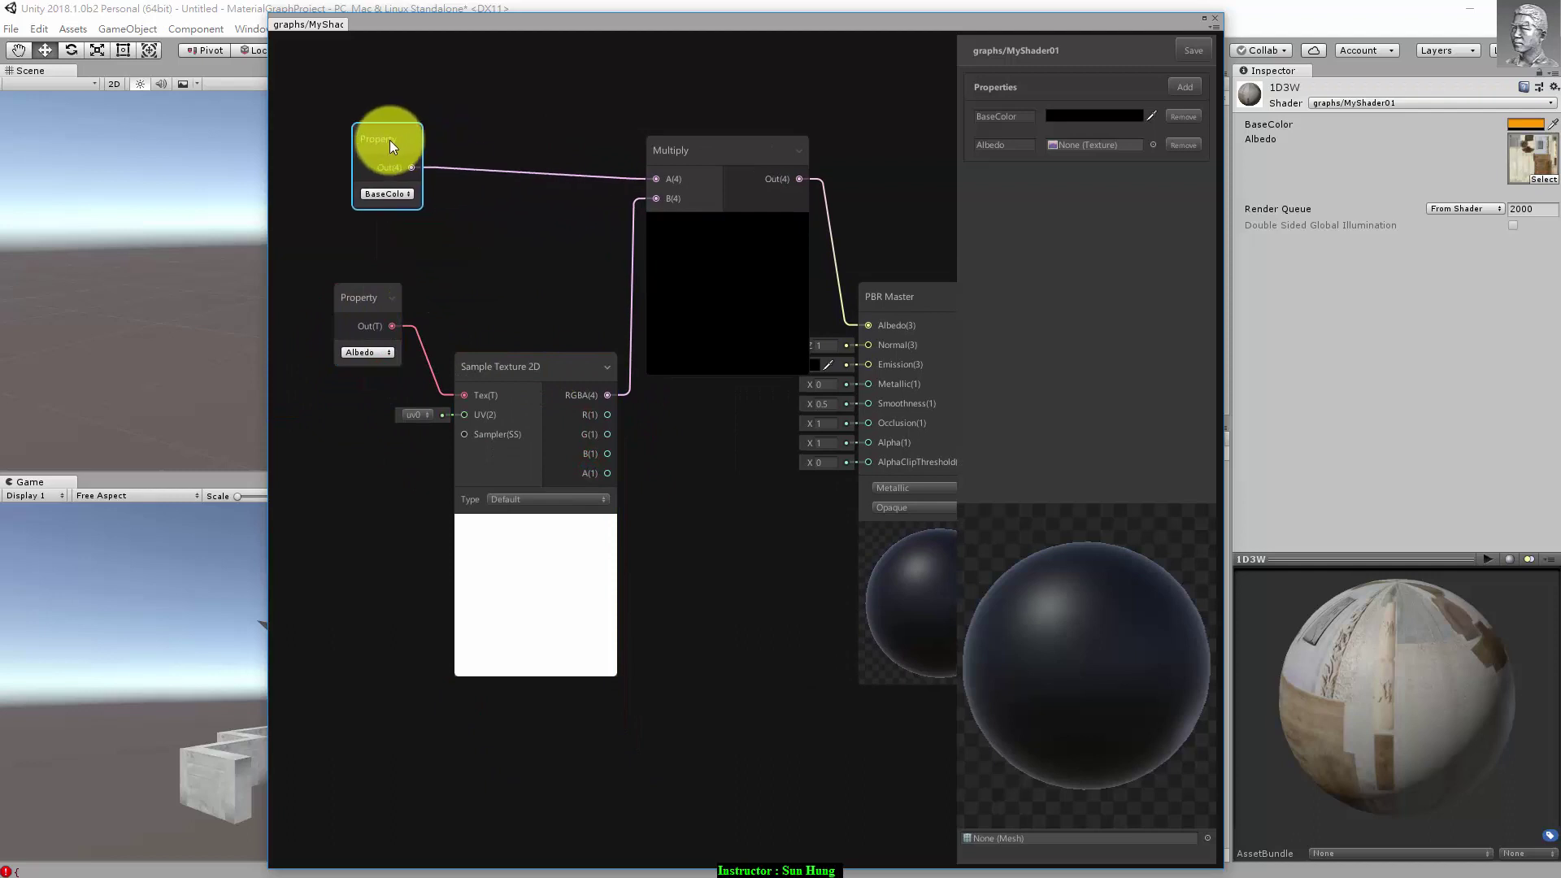
click(670, 156)
drag(706, 149, 696, 144)
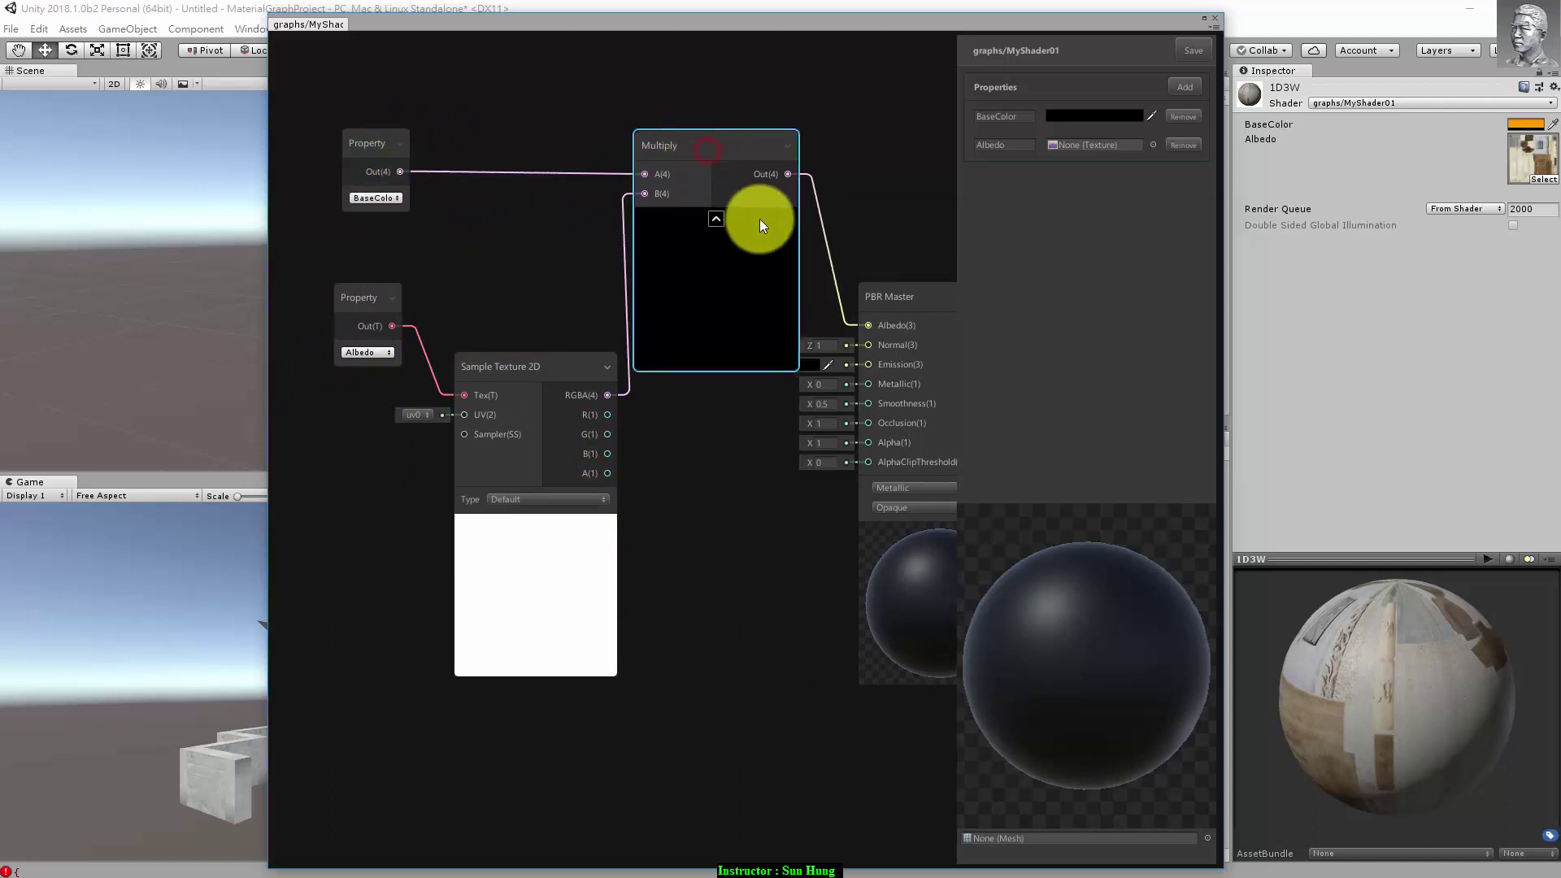
click(787, 146)
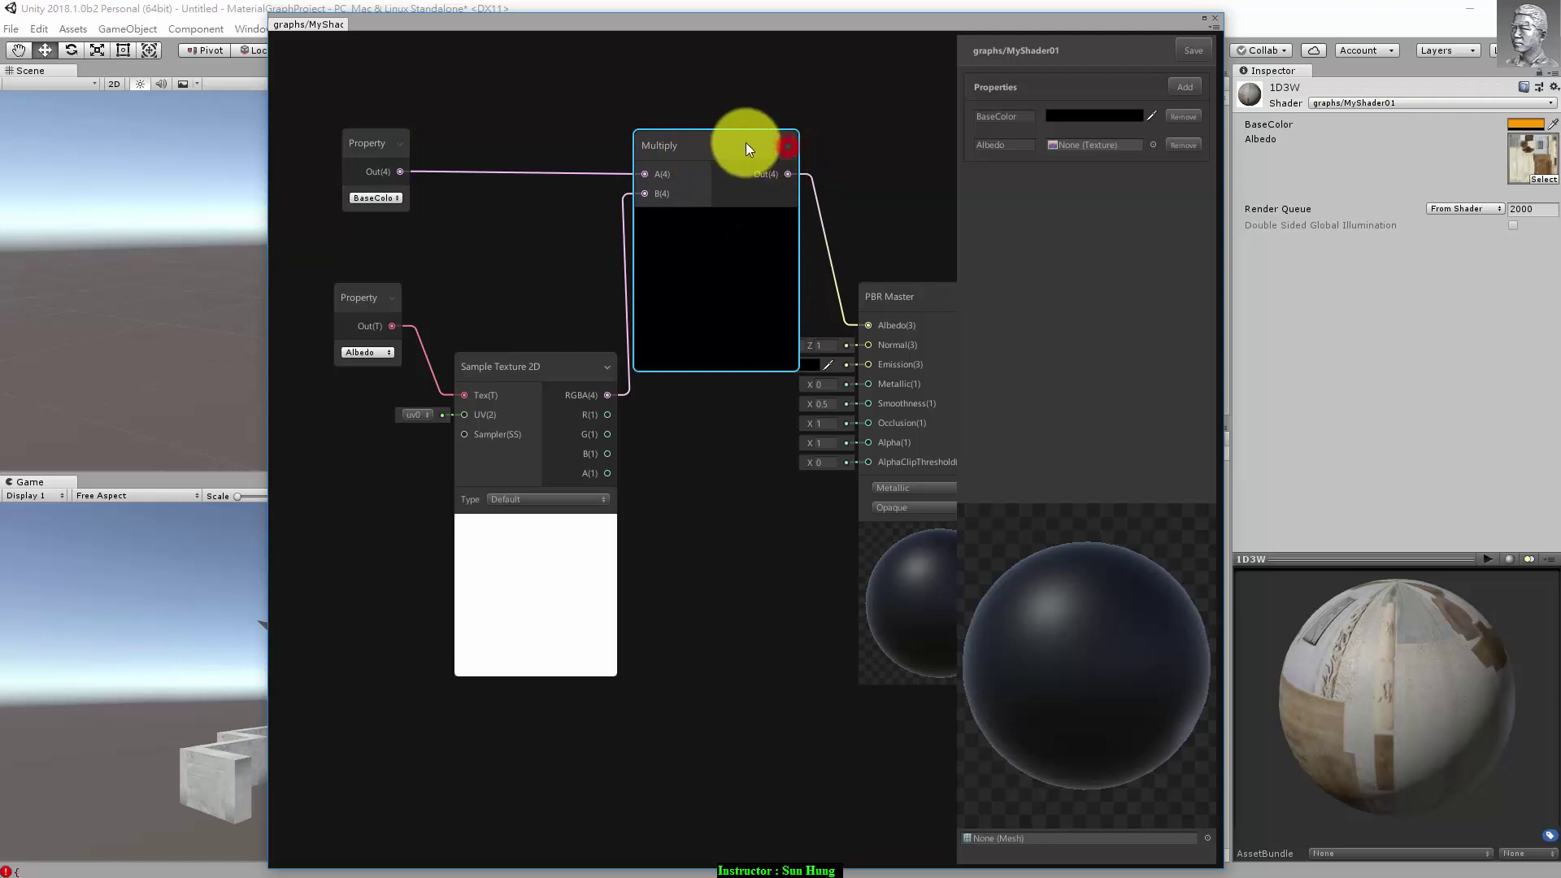
click(714, 231)
Step: Collapse the Sample Texture 2D preview beside Multiply, keeping its Type on Default
drag(525, 418, 528, 286)
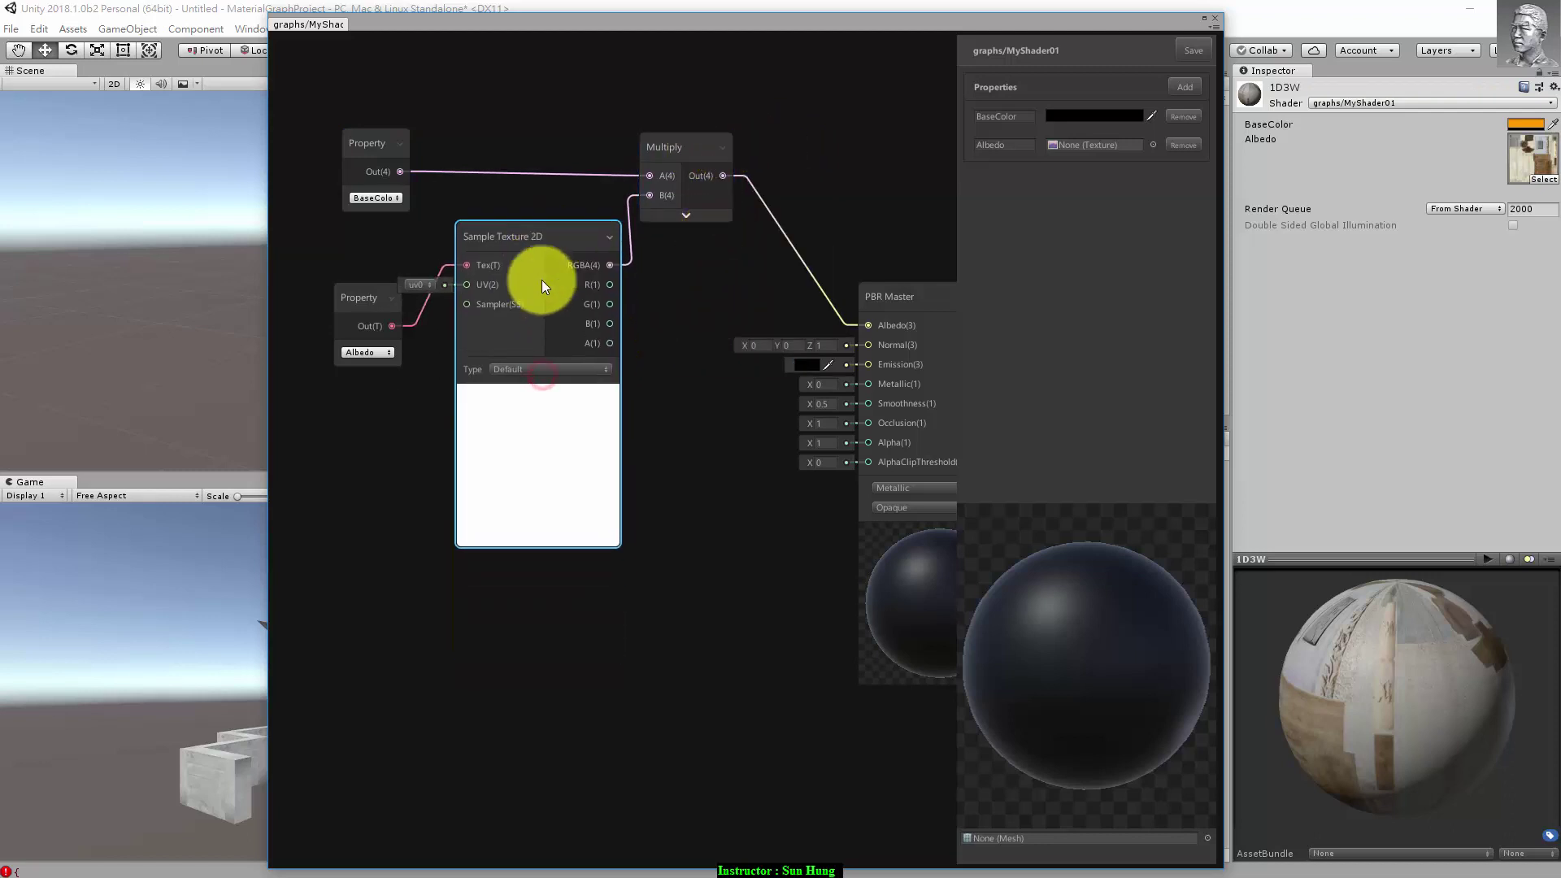
click(537, 396)
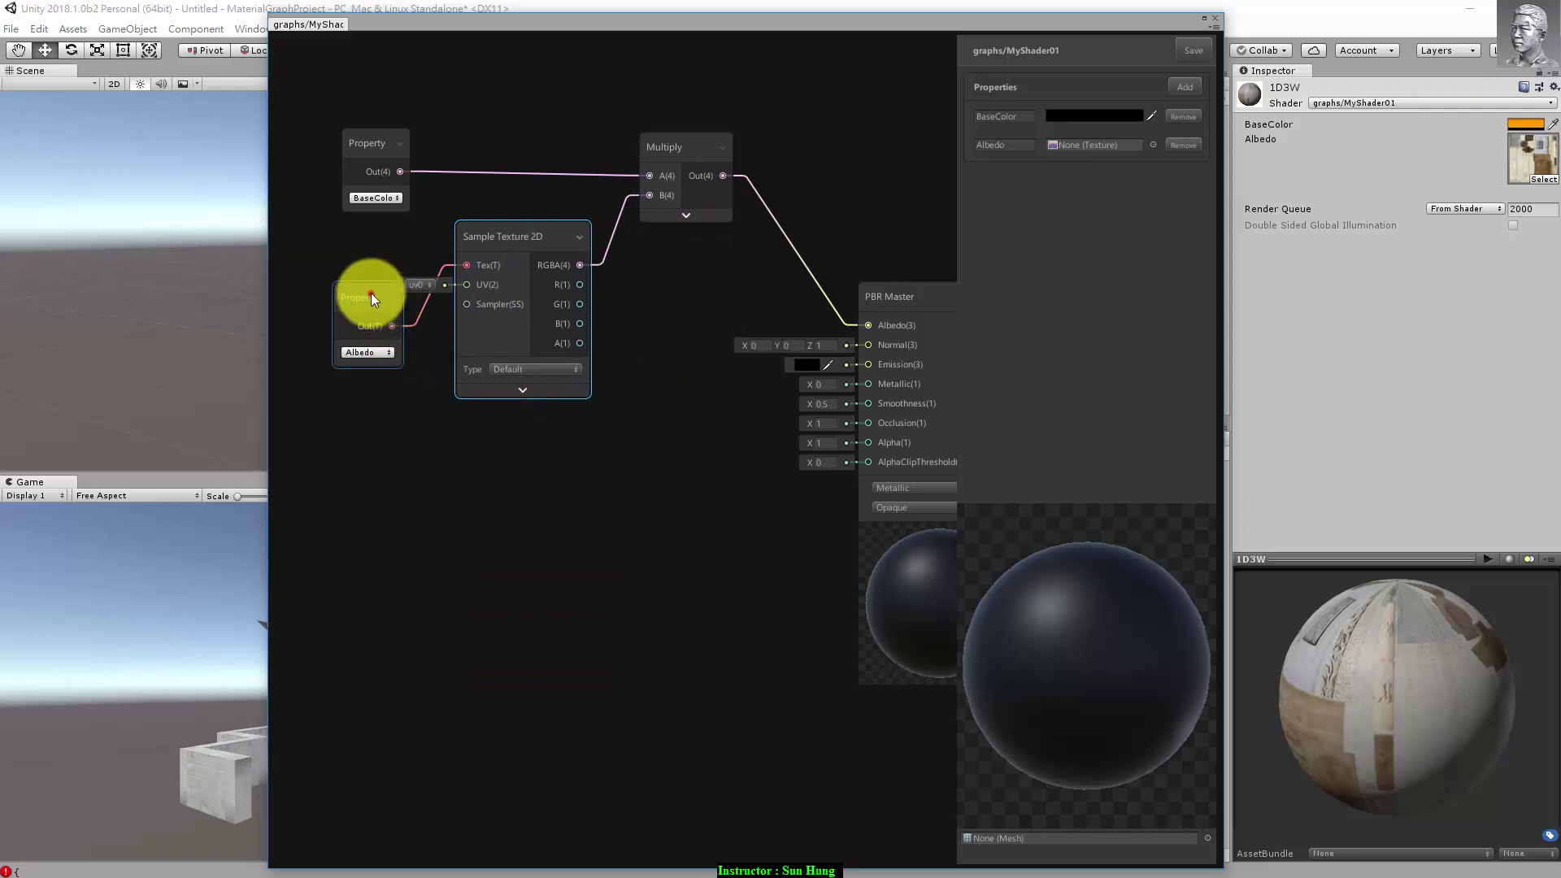
mouse_move(373, 293)
mouse_down()
mouse_move(351, 252)
mouse_move(401, 236)
mouse_up()
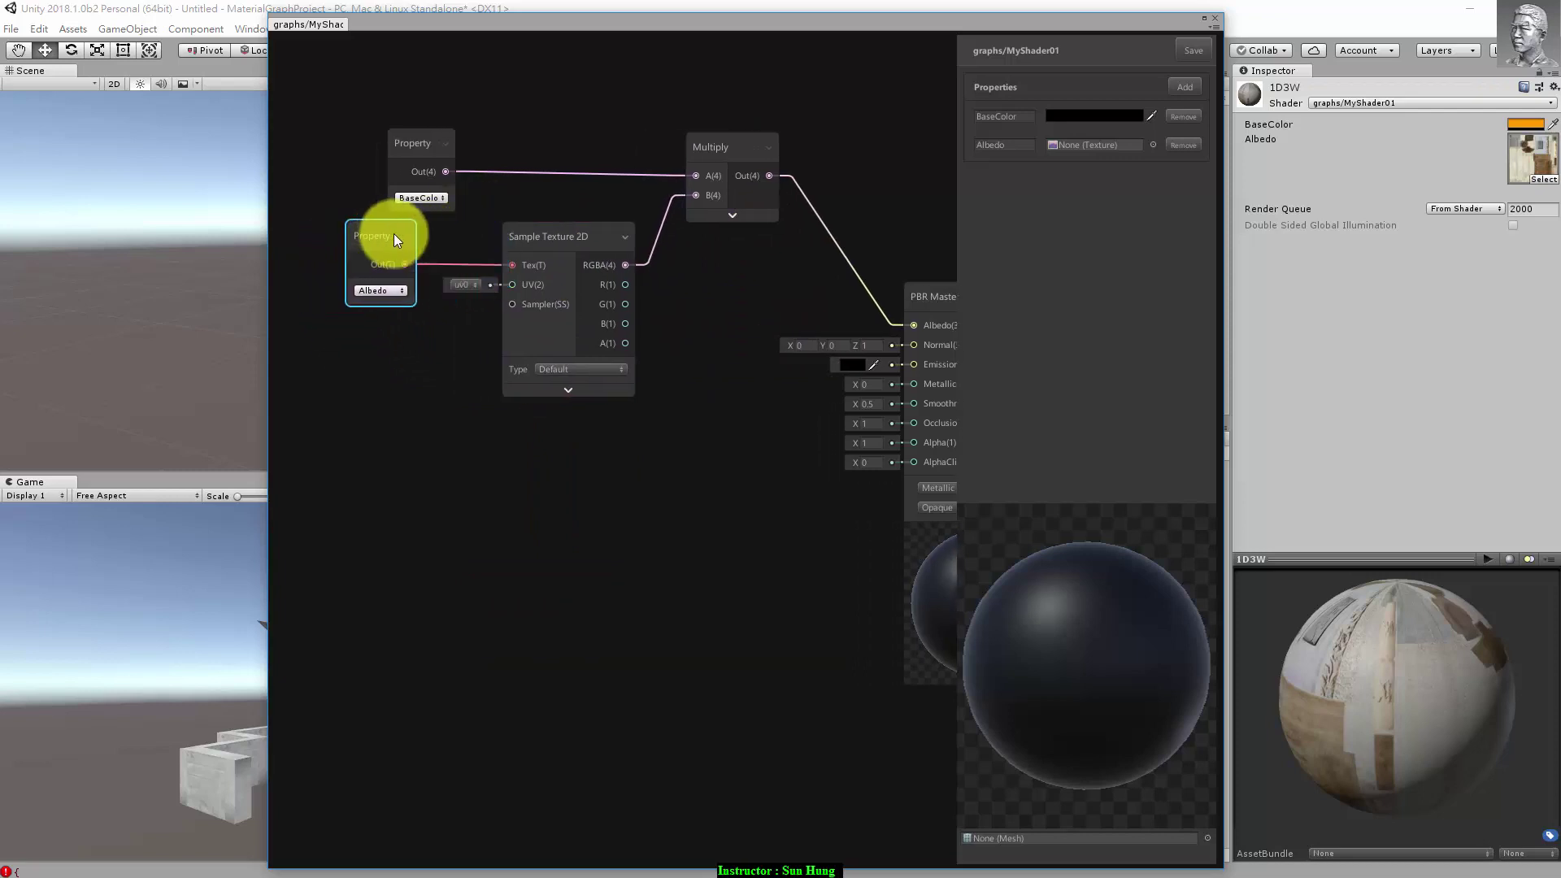
click(608, 344)
click(620, 375)
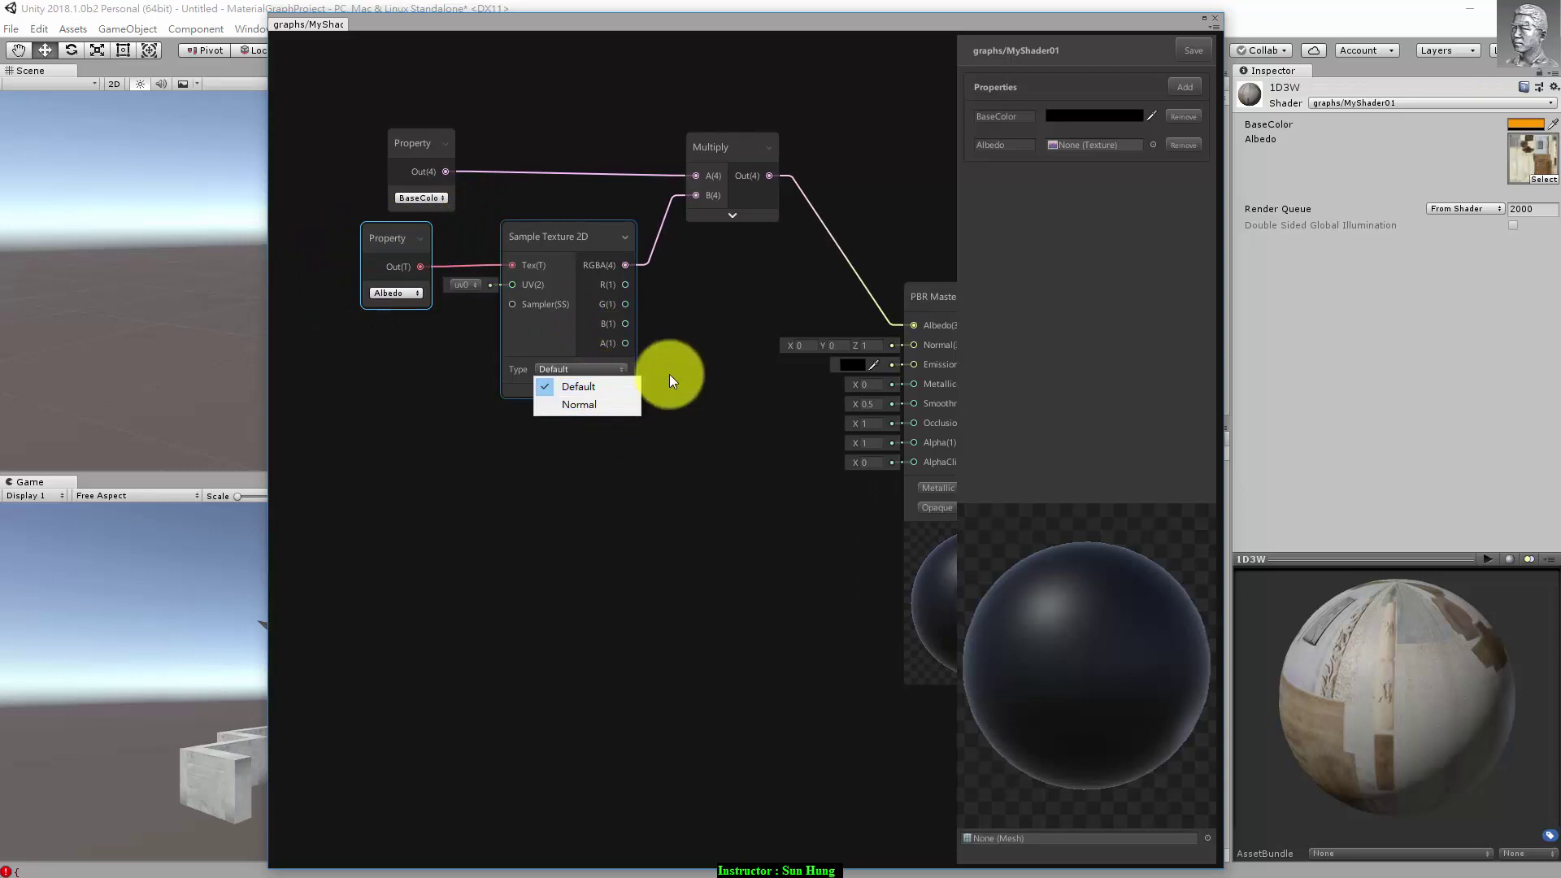
click(699, 374)
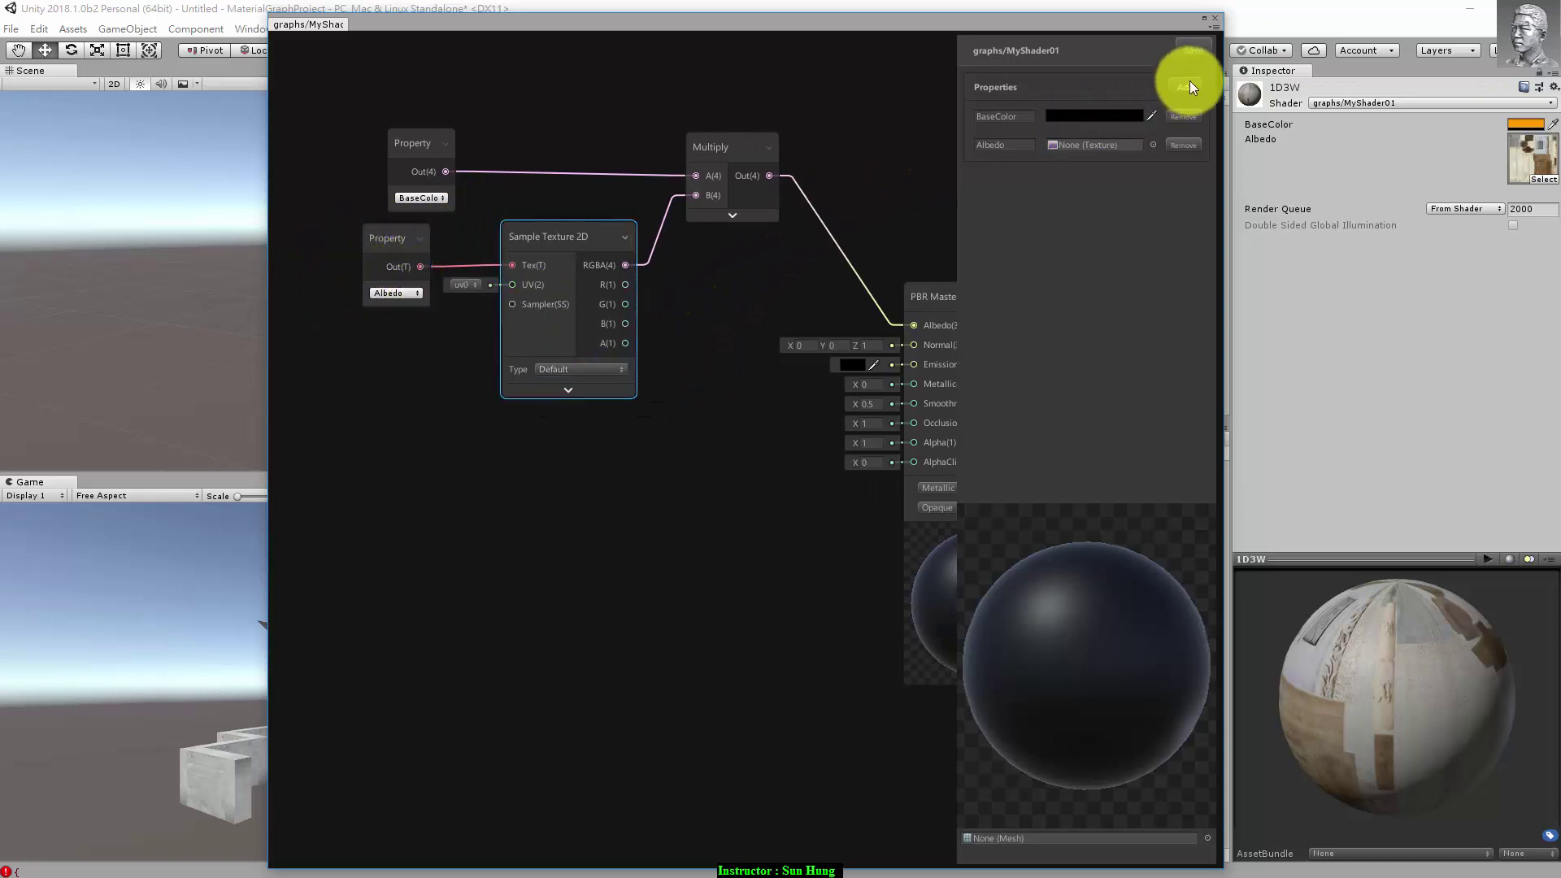
Step: Save the shader and try grey, purple and pink BaseColor tints on the archway
click(1201, 49)
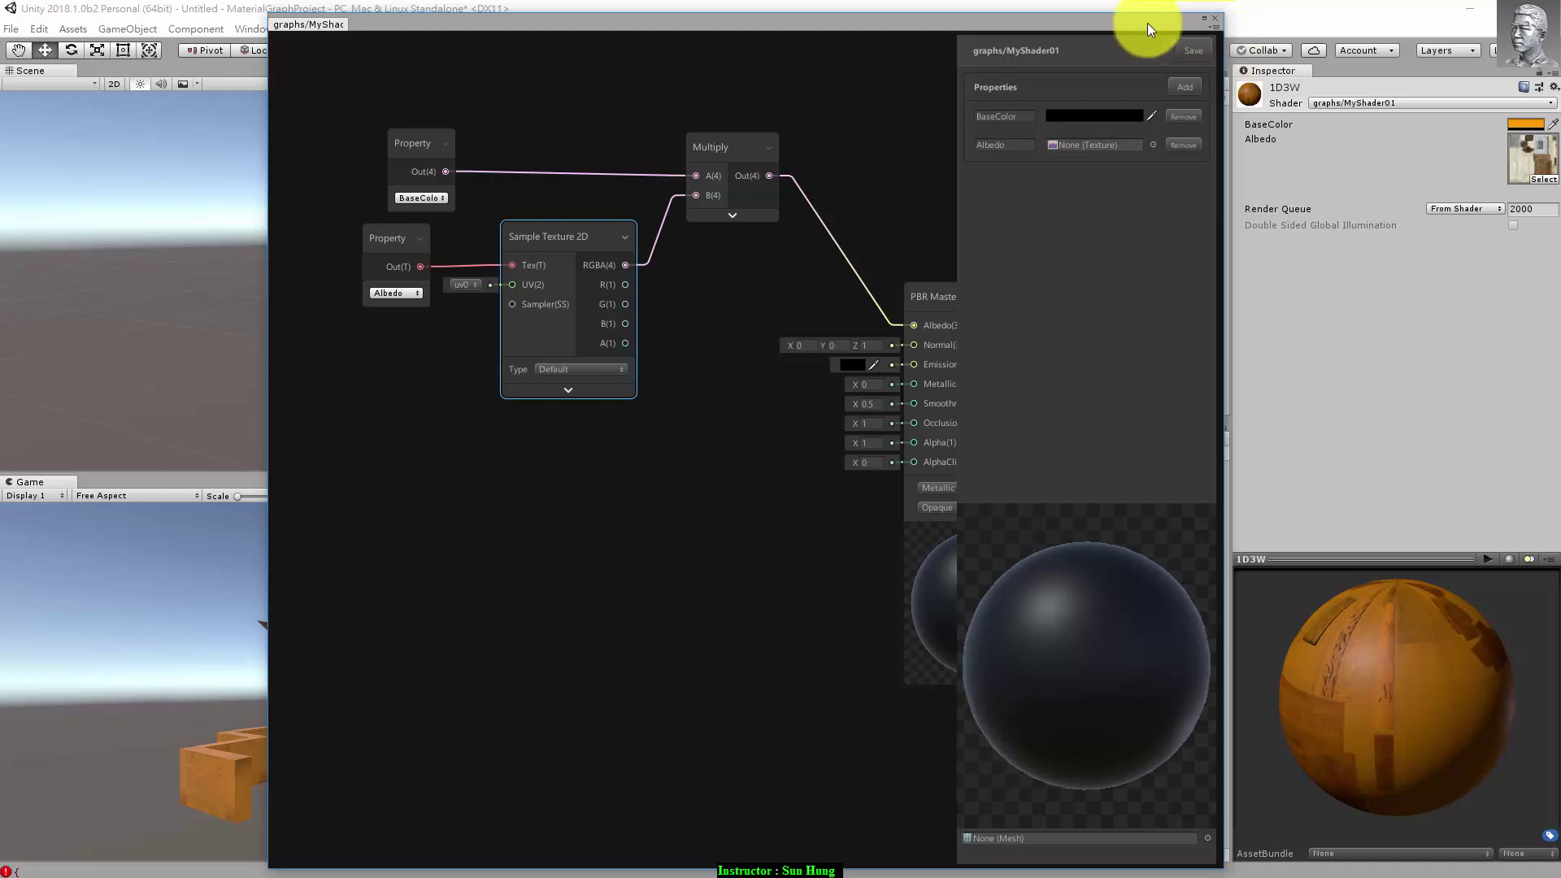
drag(1148, 23, 1356, 16)
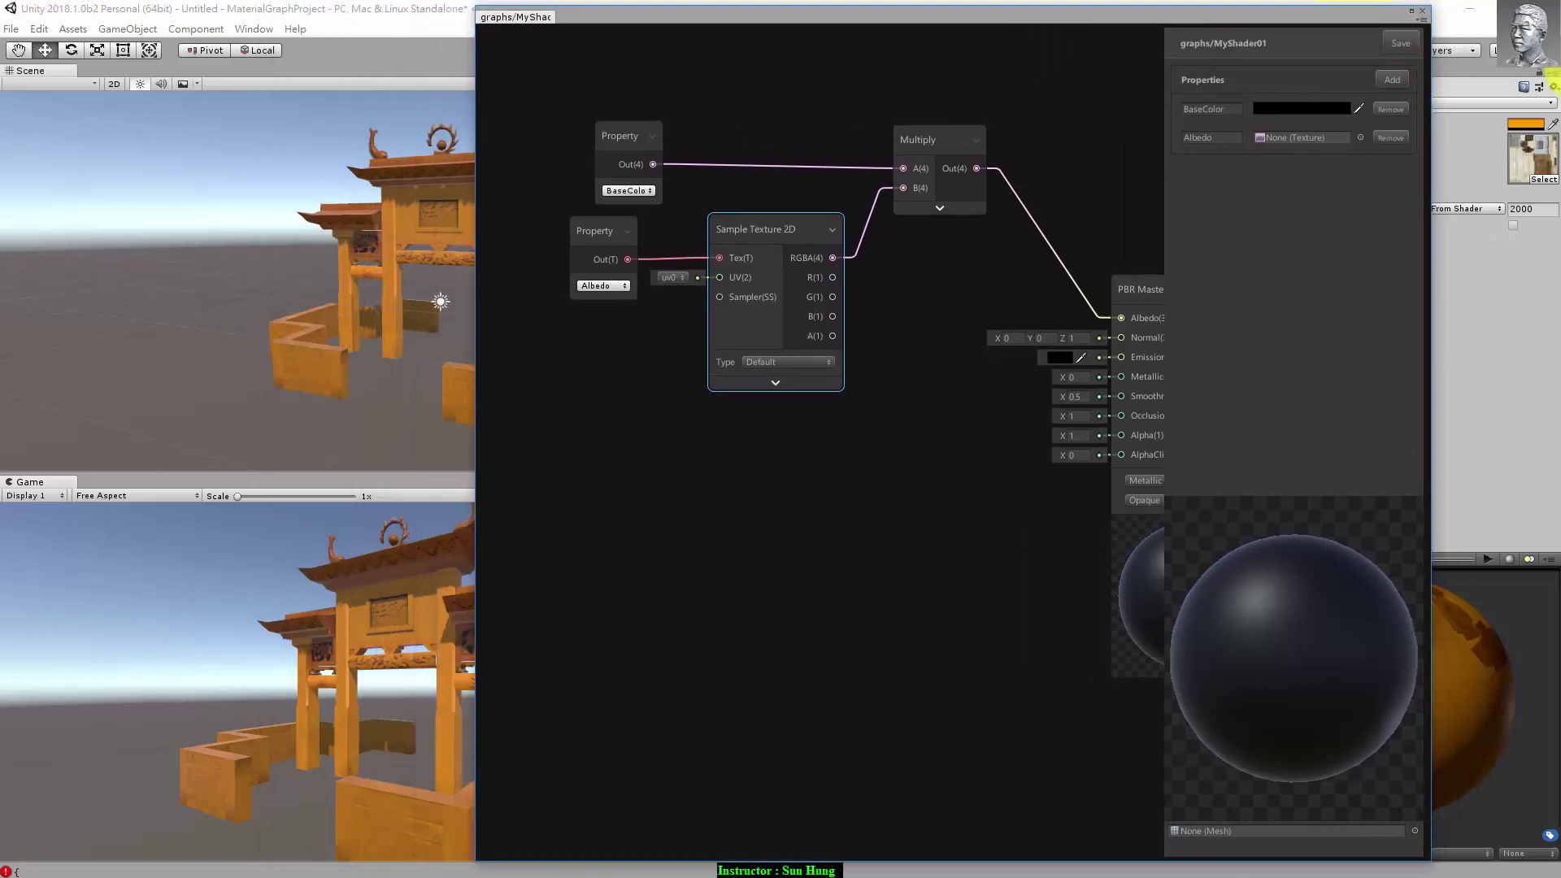
click(1525, 124)
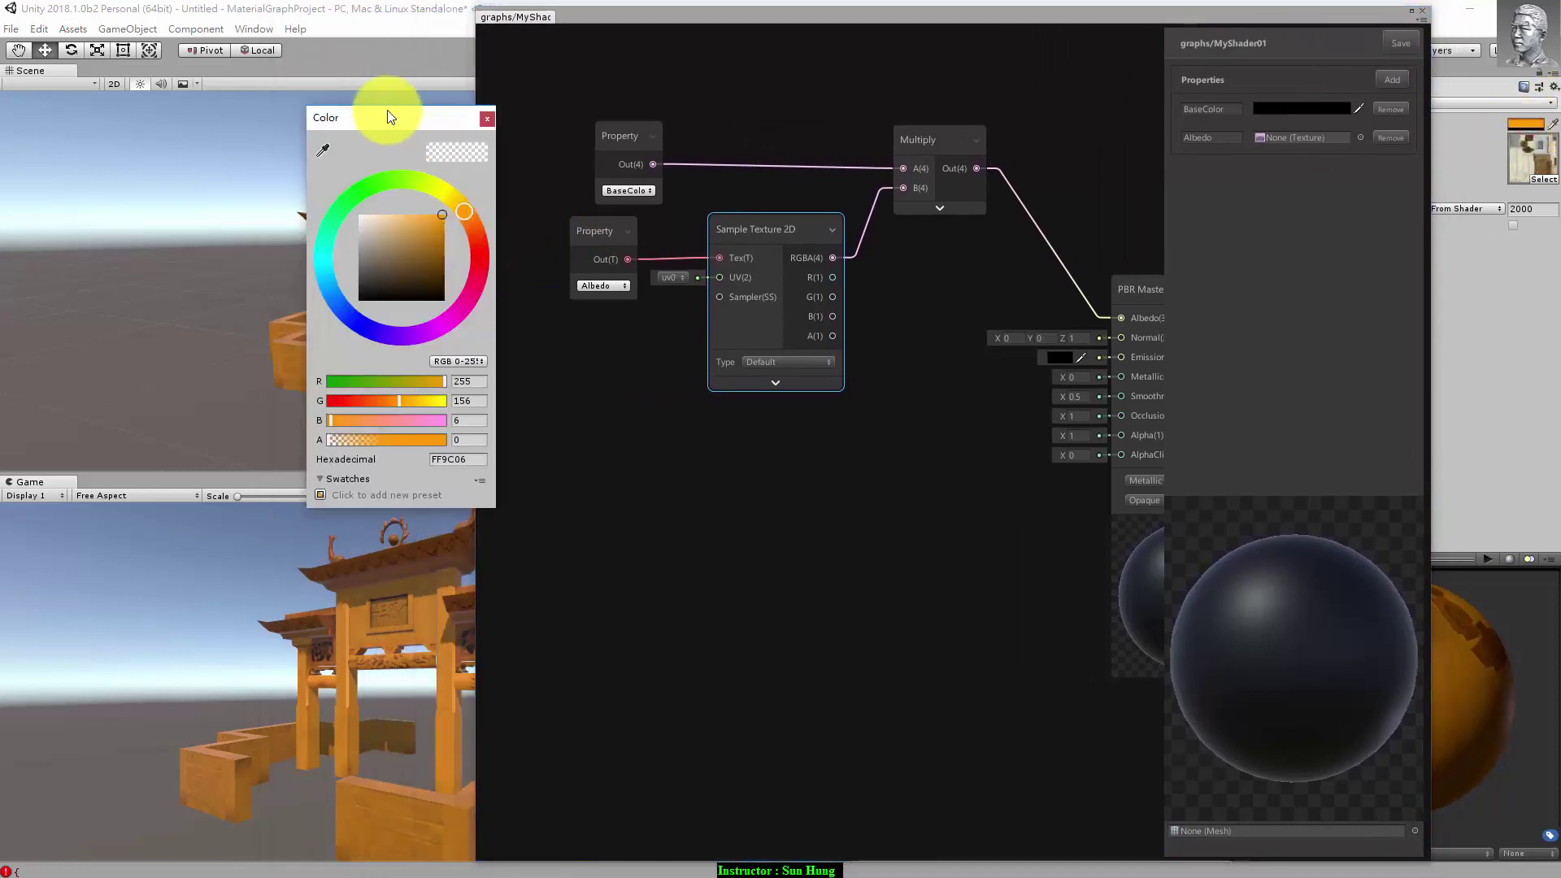
drag(387, 110, 140, 110)
mouse_move(169, 242)
mouse_down()
mouse_move(114, 236)
mouse_move(182, 233)
mouse_move(155, 262)
mouse_up()
drag(226, 297, 190, 323)
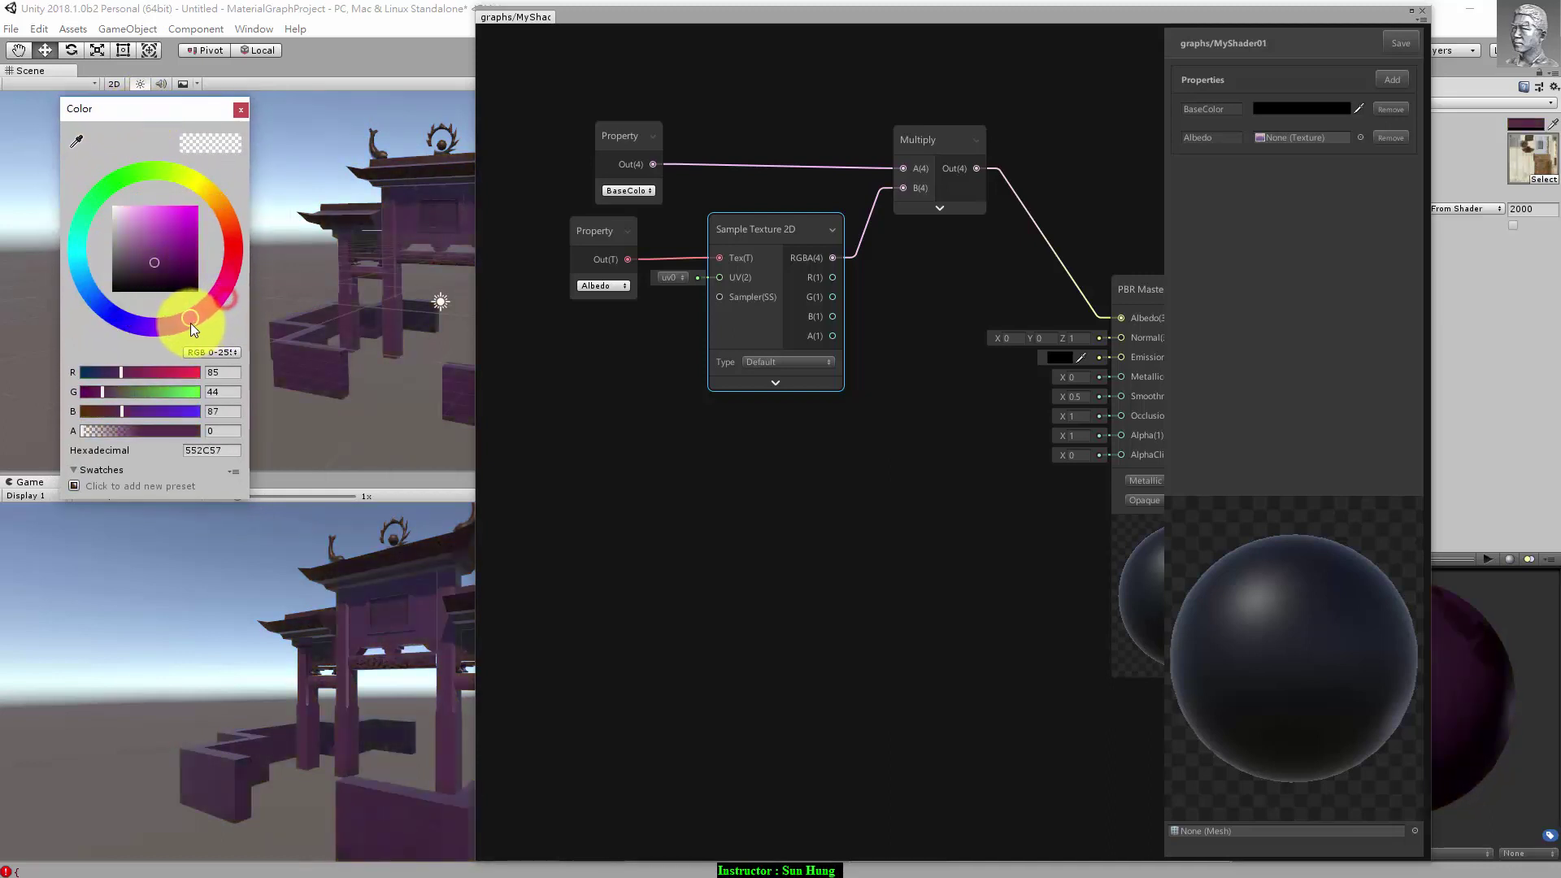
mouse_move(138, 241)
mouse_down()
mouse_move(133, 205)
mouse_move(211, 191)
mouse_move(123, 213)
mouse_up()
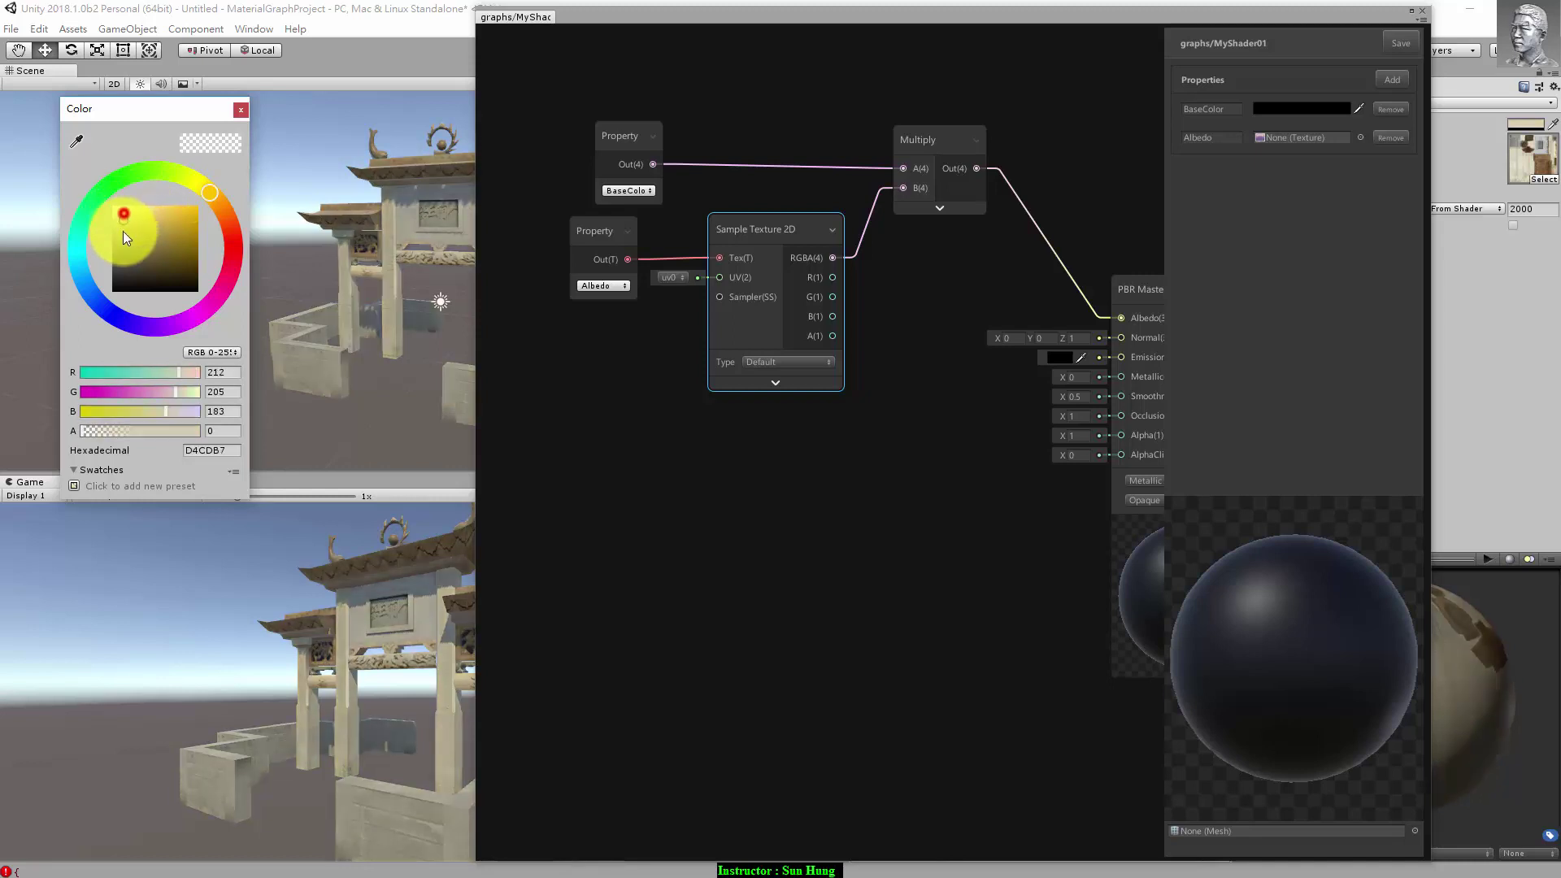
Step: Settle the material's BaseColor on pale beige CFC8B1
click(122, 231)
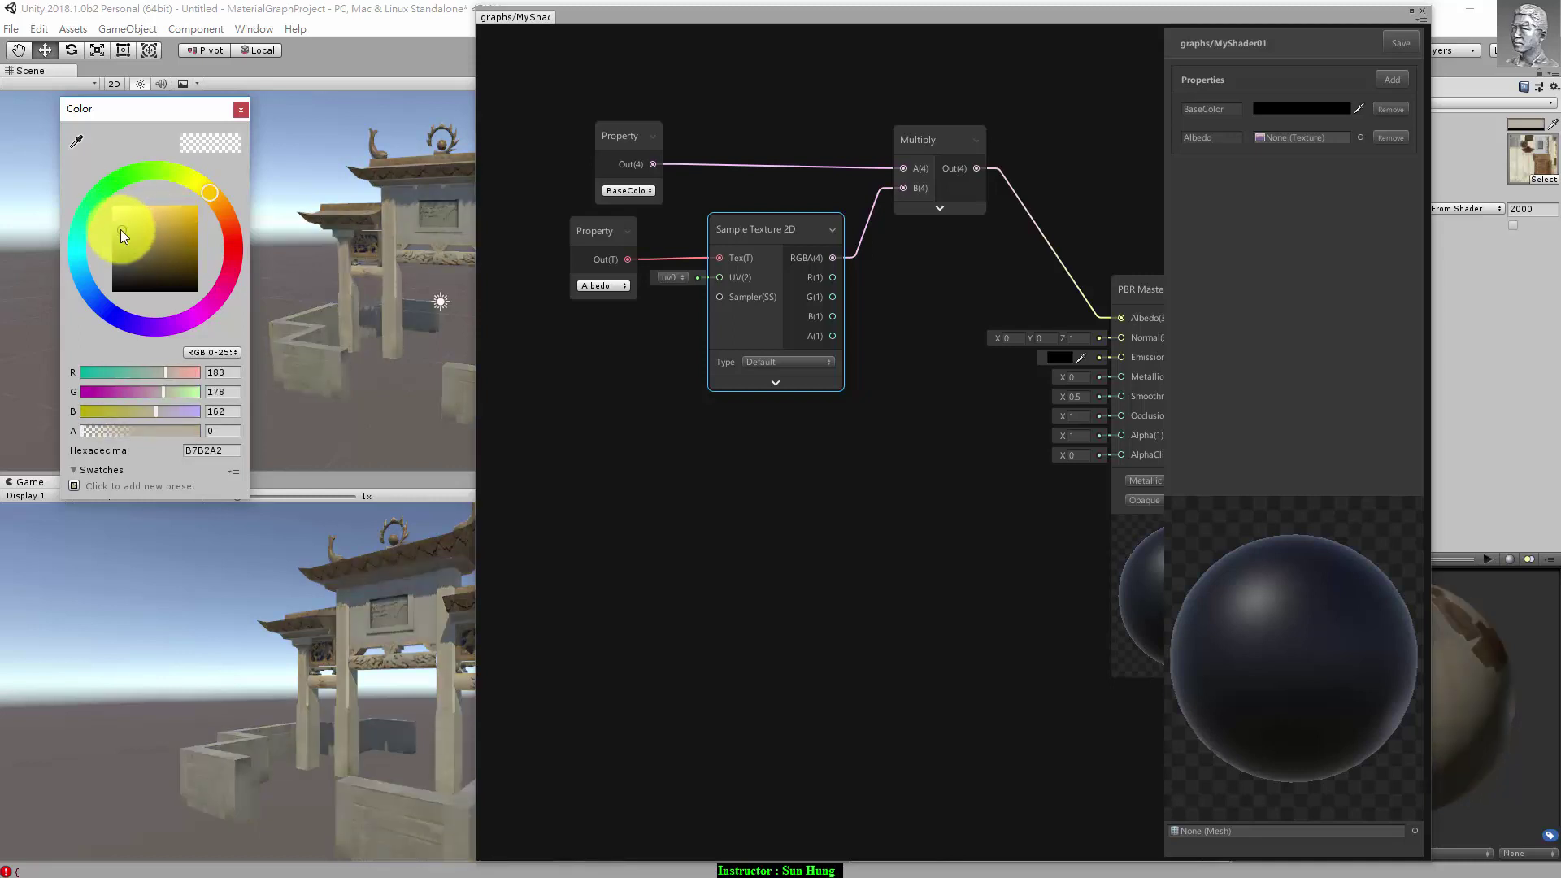
drag(120, 230, 123, 222)
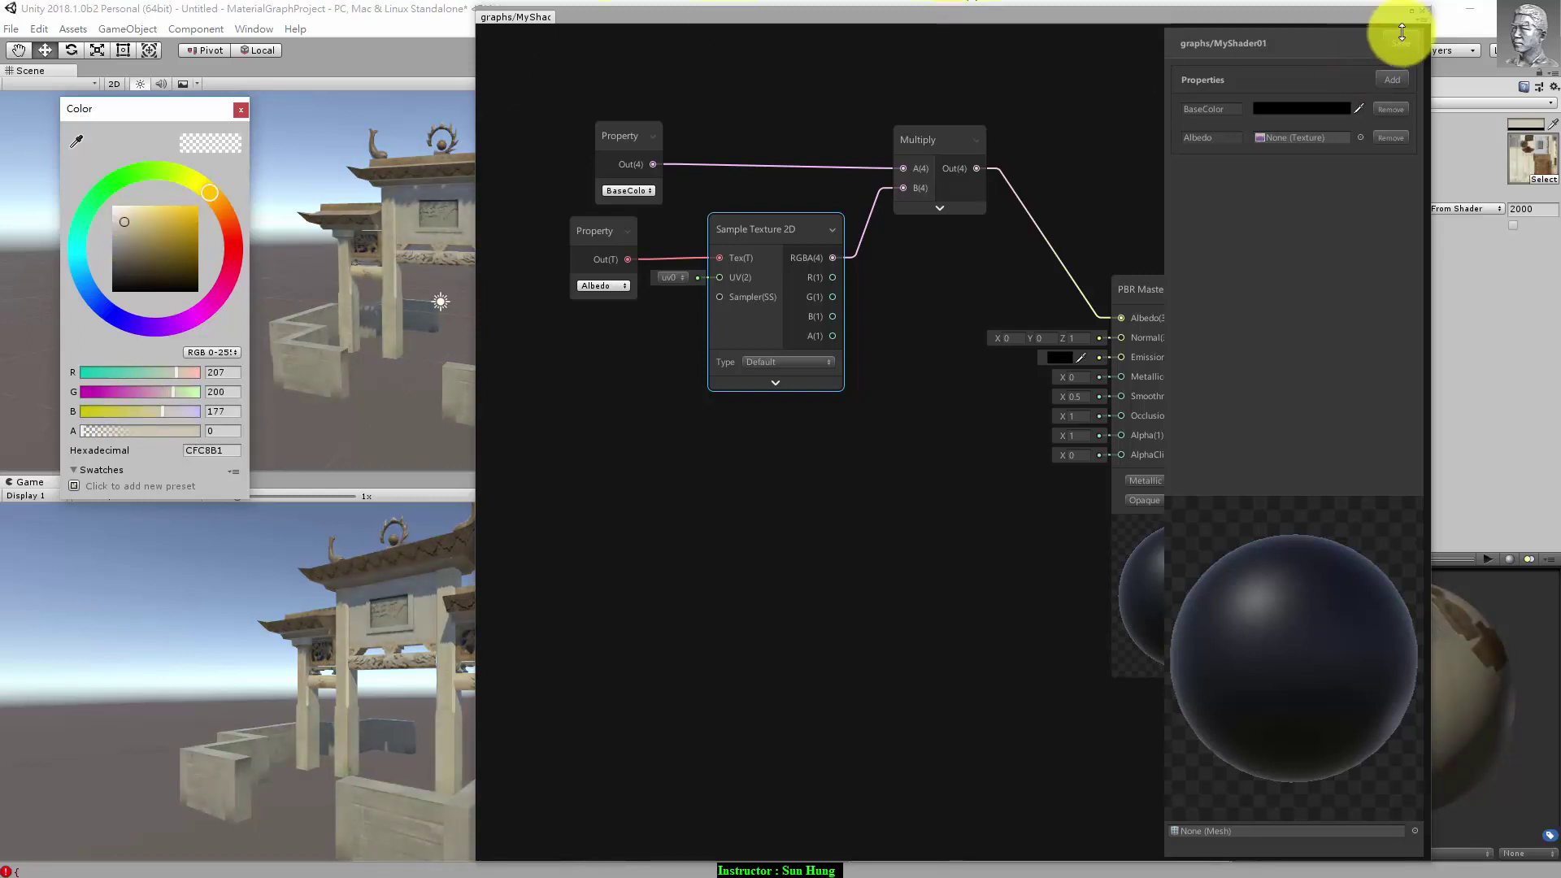
click(241, 109)
mouse_move(846, 20)
mouse_down()
mouse_move(541, 2)
mouse_move(395, 21)
mouse_up()
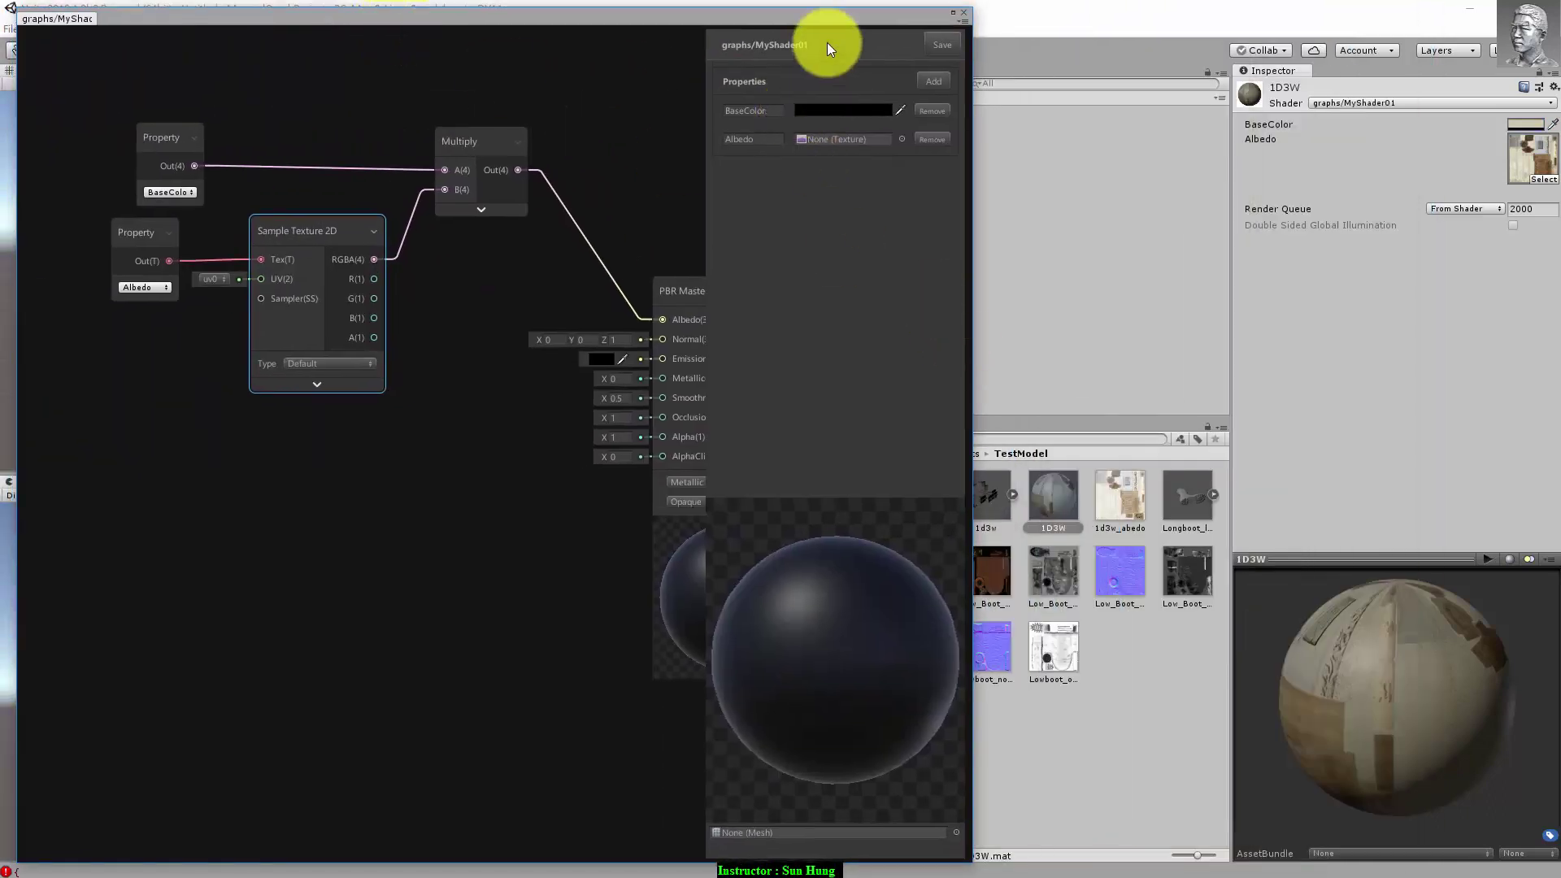
drag(846, 10, 1083, 19)
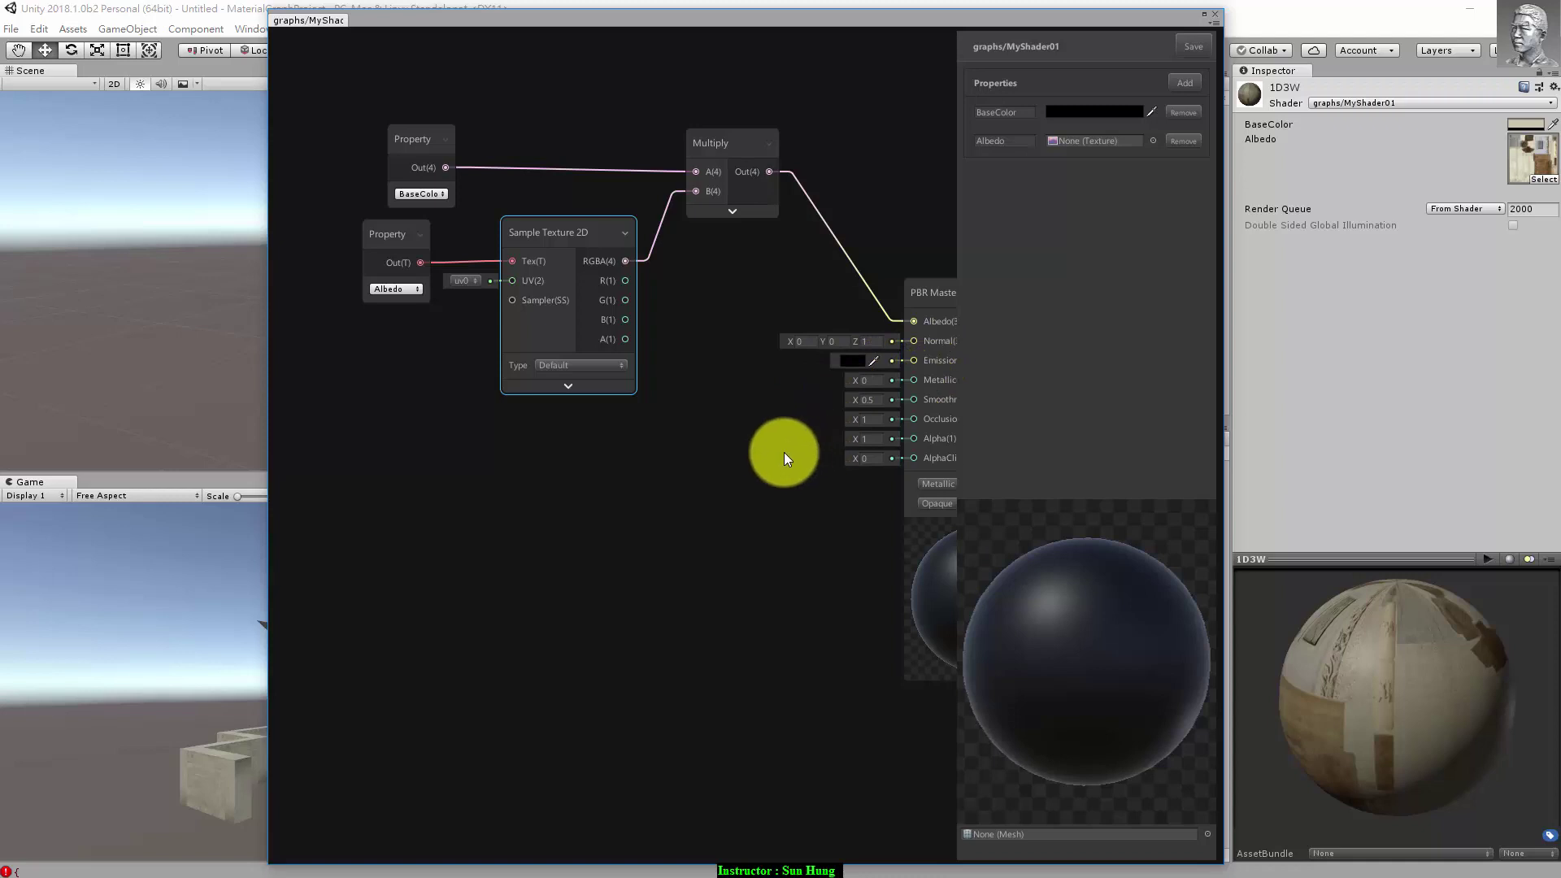
Step: Pan the graph so all nodes fit, then bring up the Blackboard's property Add list
middle_drag(783, 452, 720, 423)
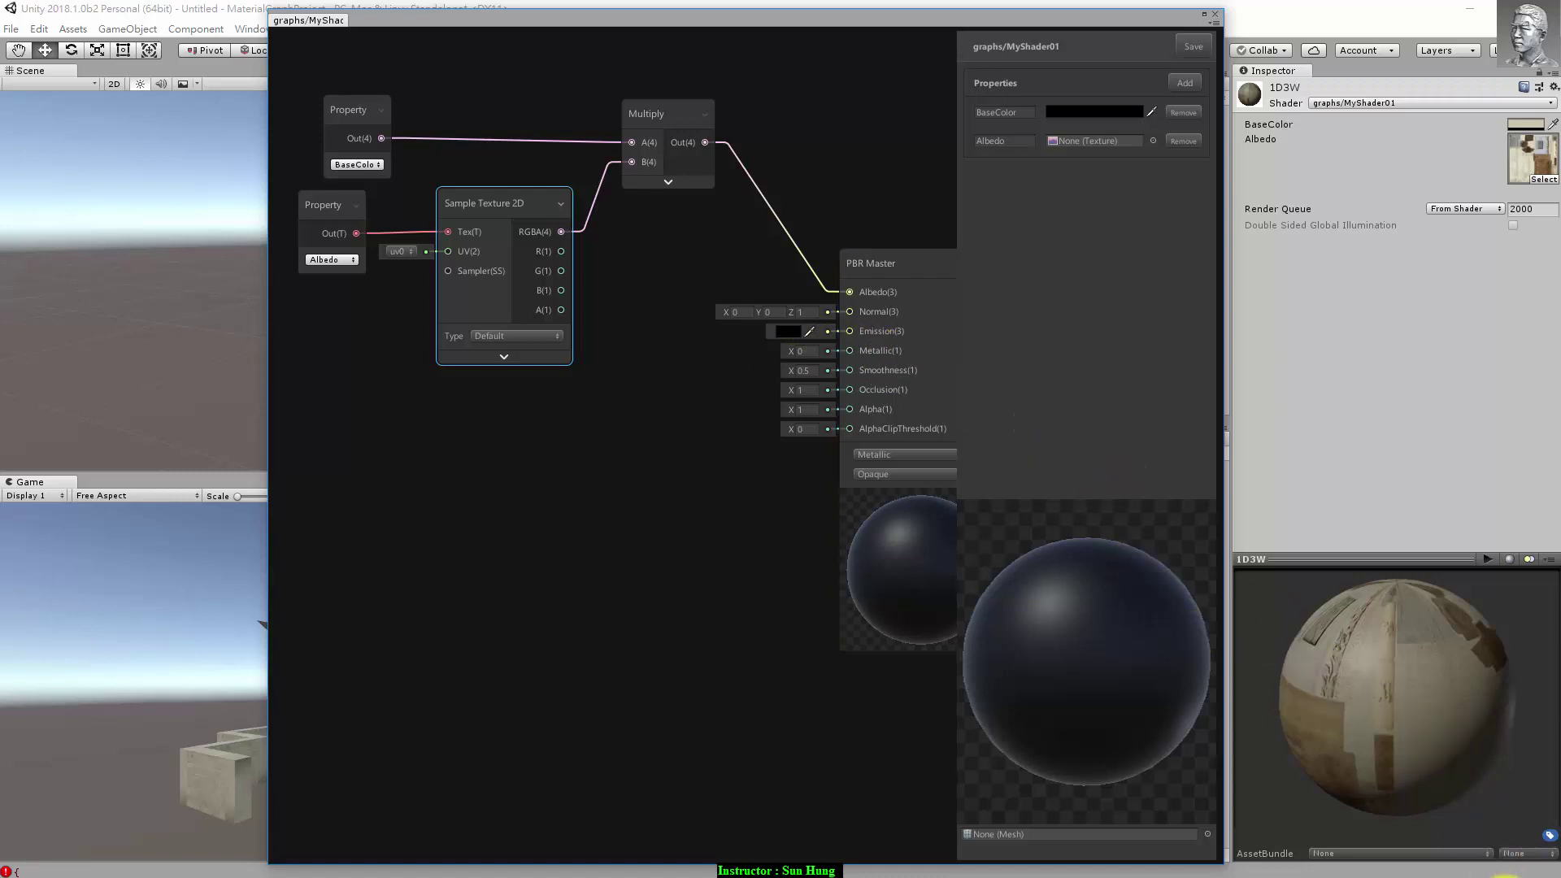
click(1368, 739)
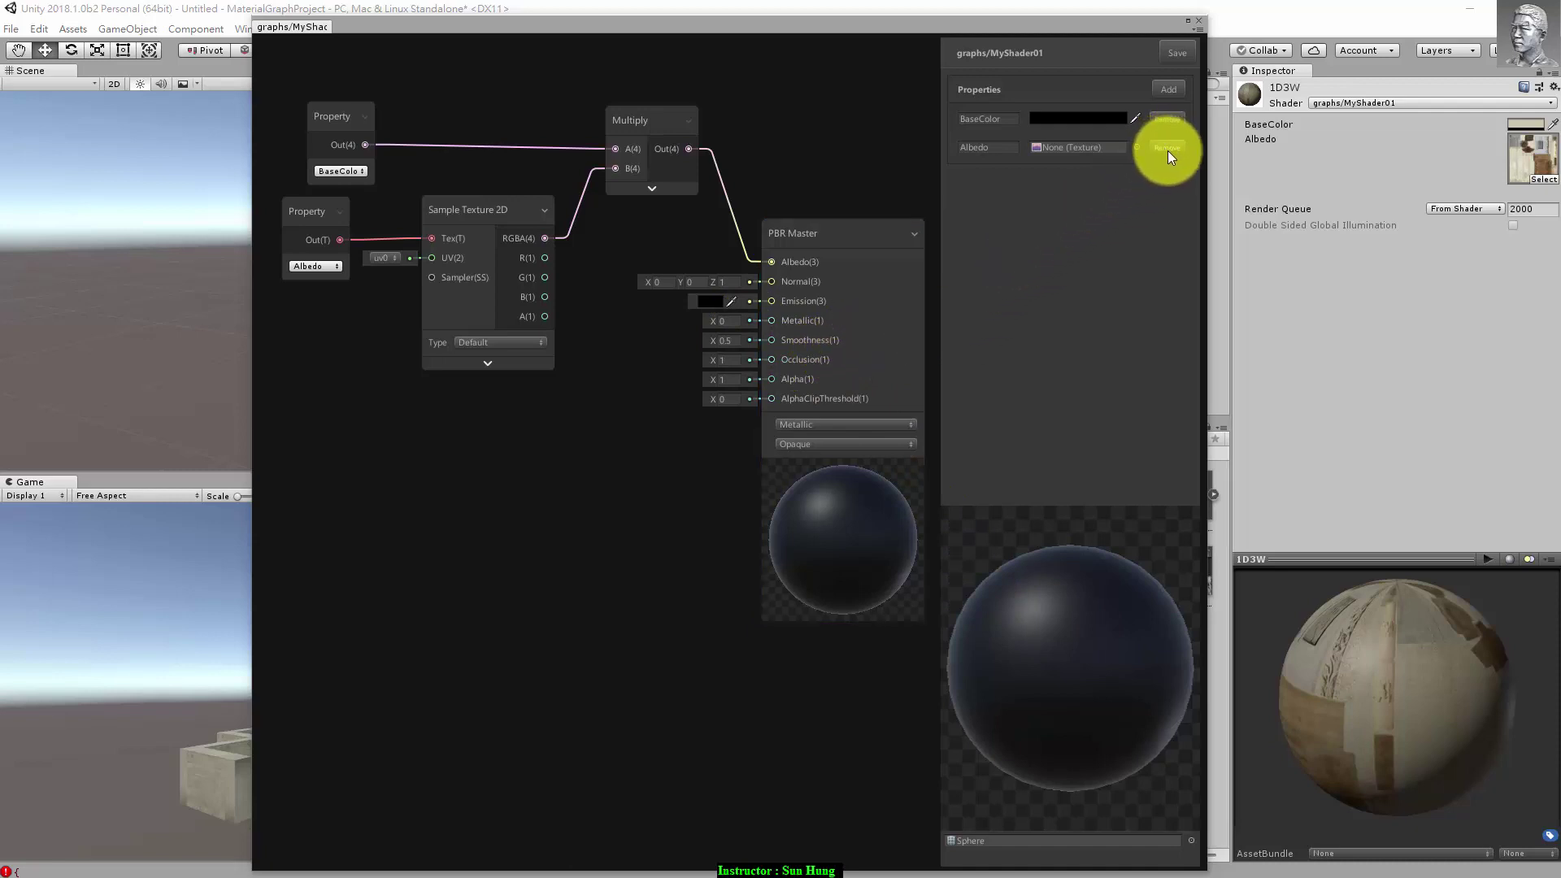
Step: Add two Float properties to the Blackboard, named Metaliess and Roughness
click(1174, 90)
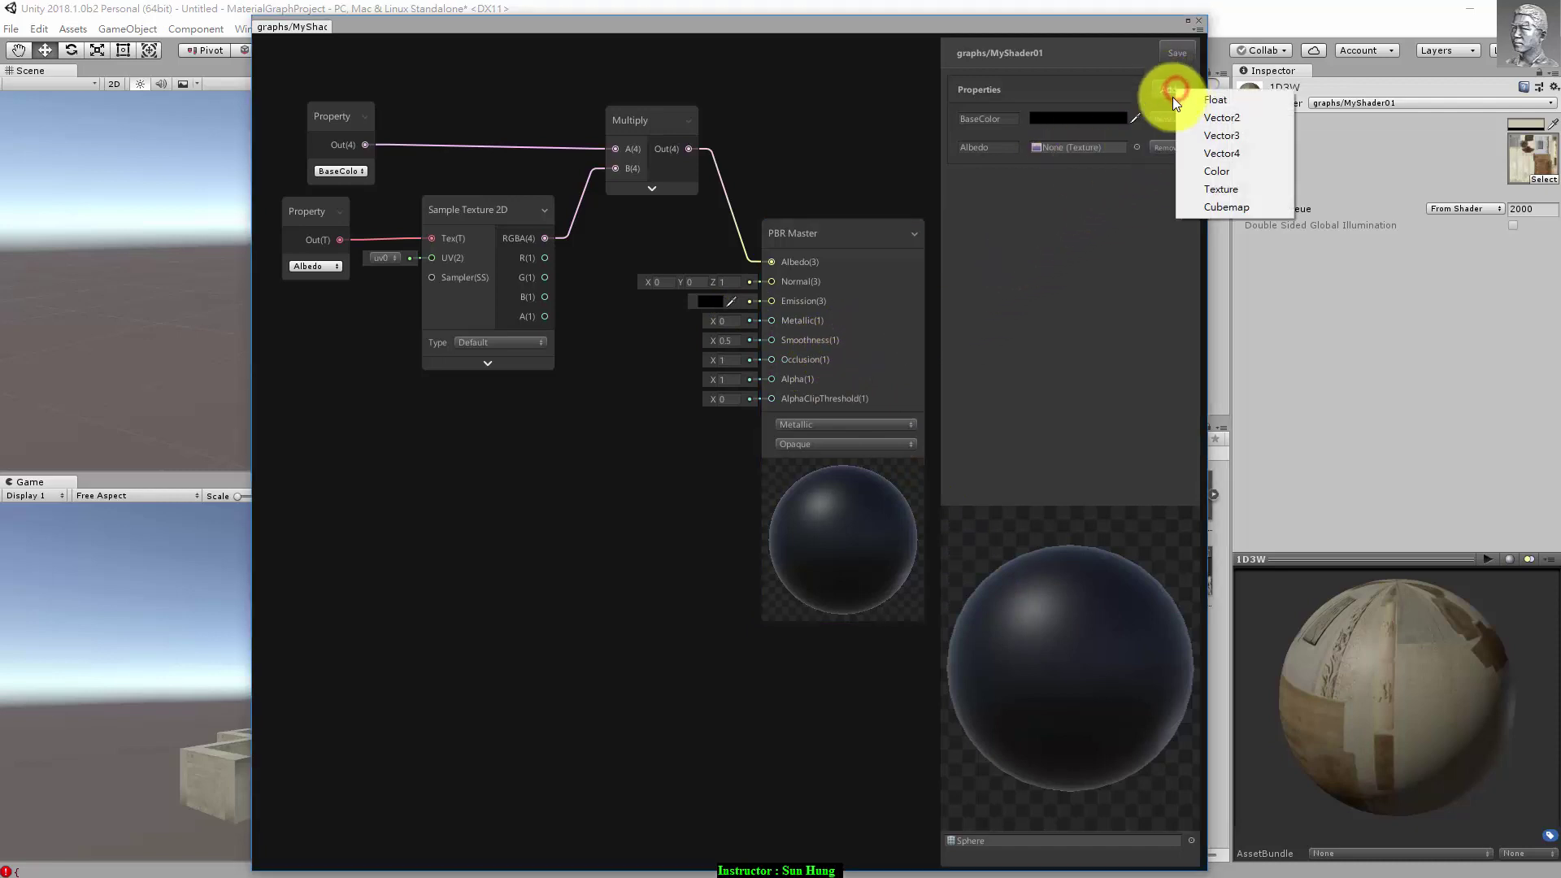
click(1217, 99)
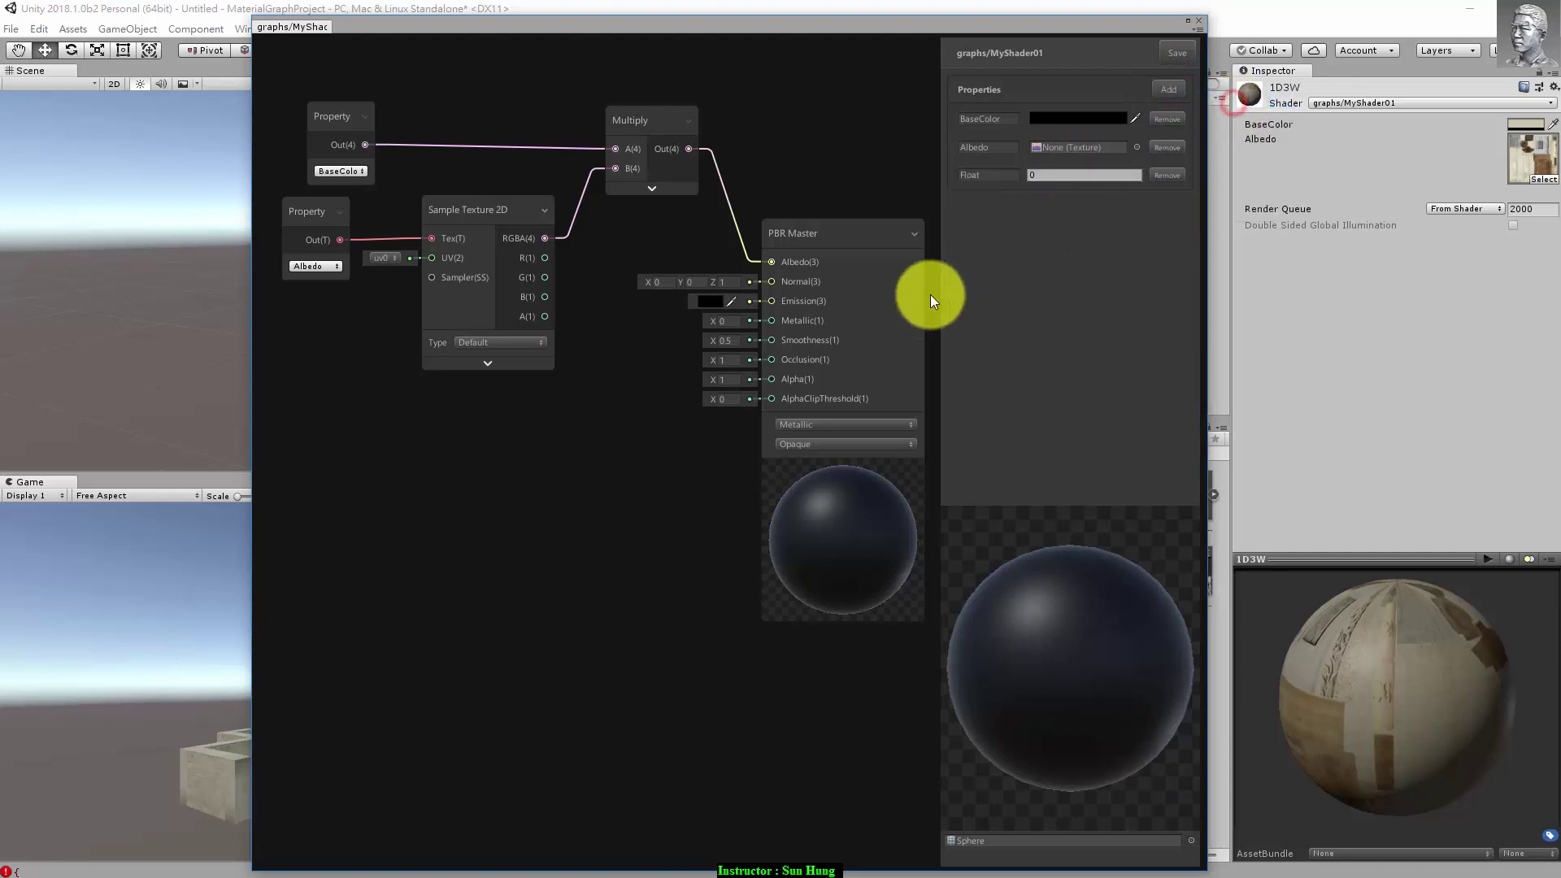
click(1015, 173)
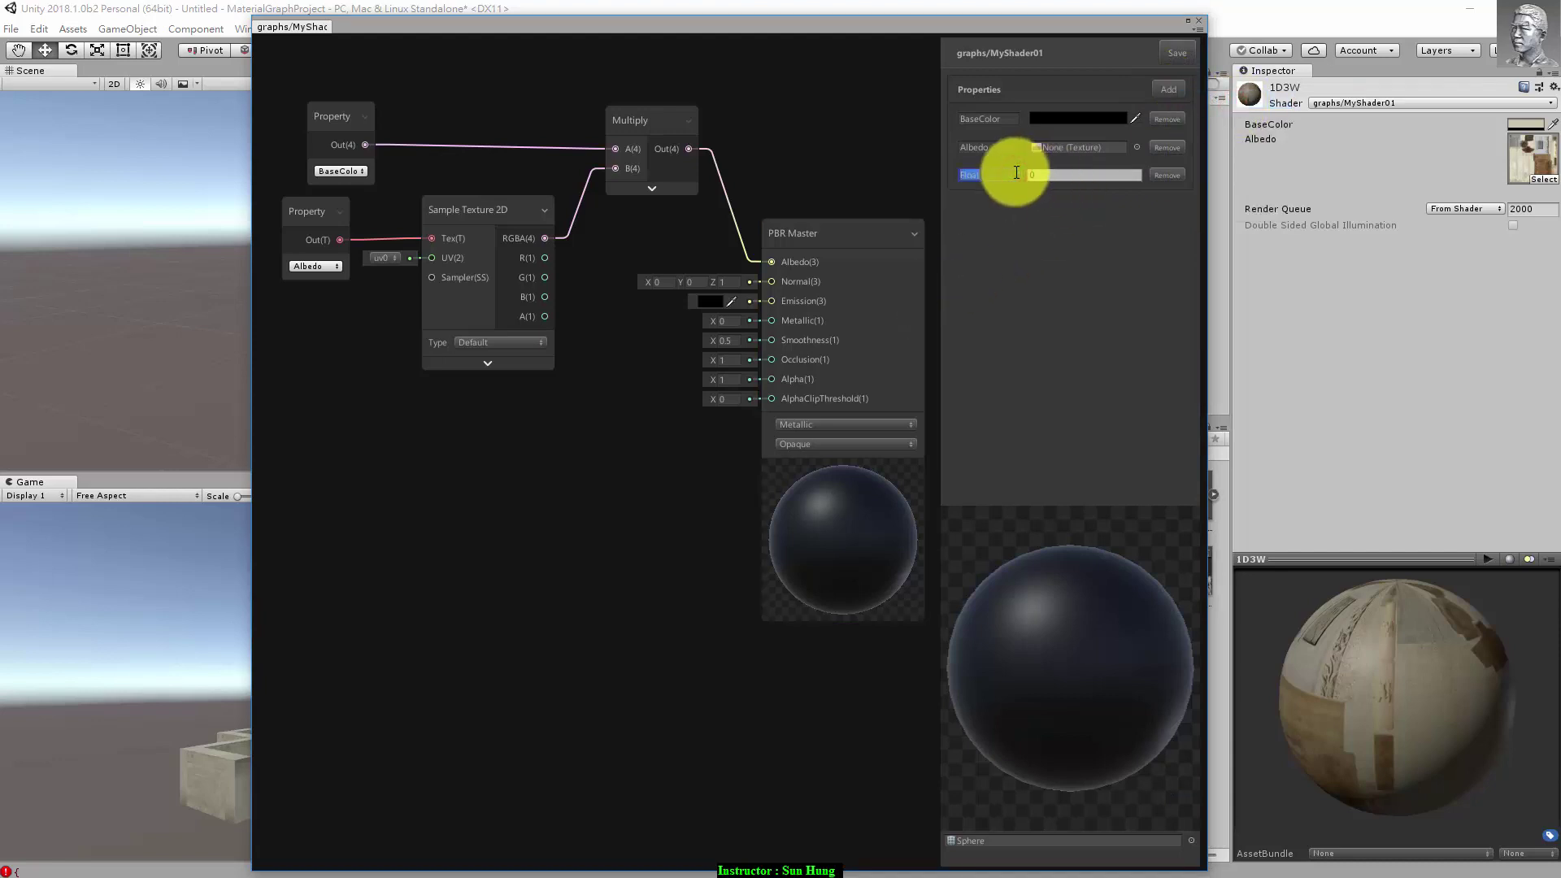
text(Me)
text(taliess)
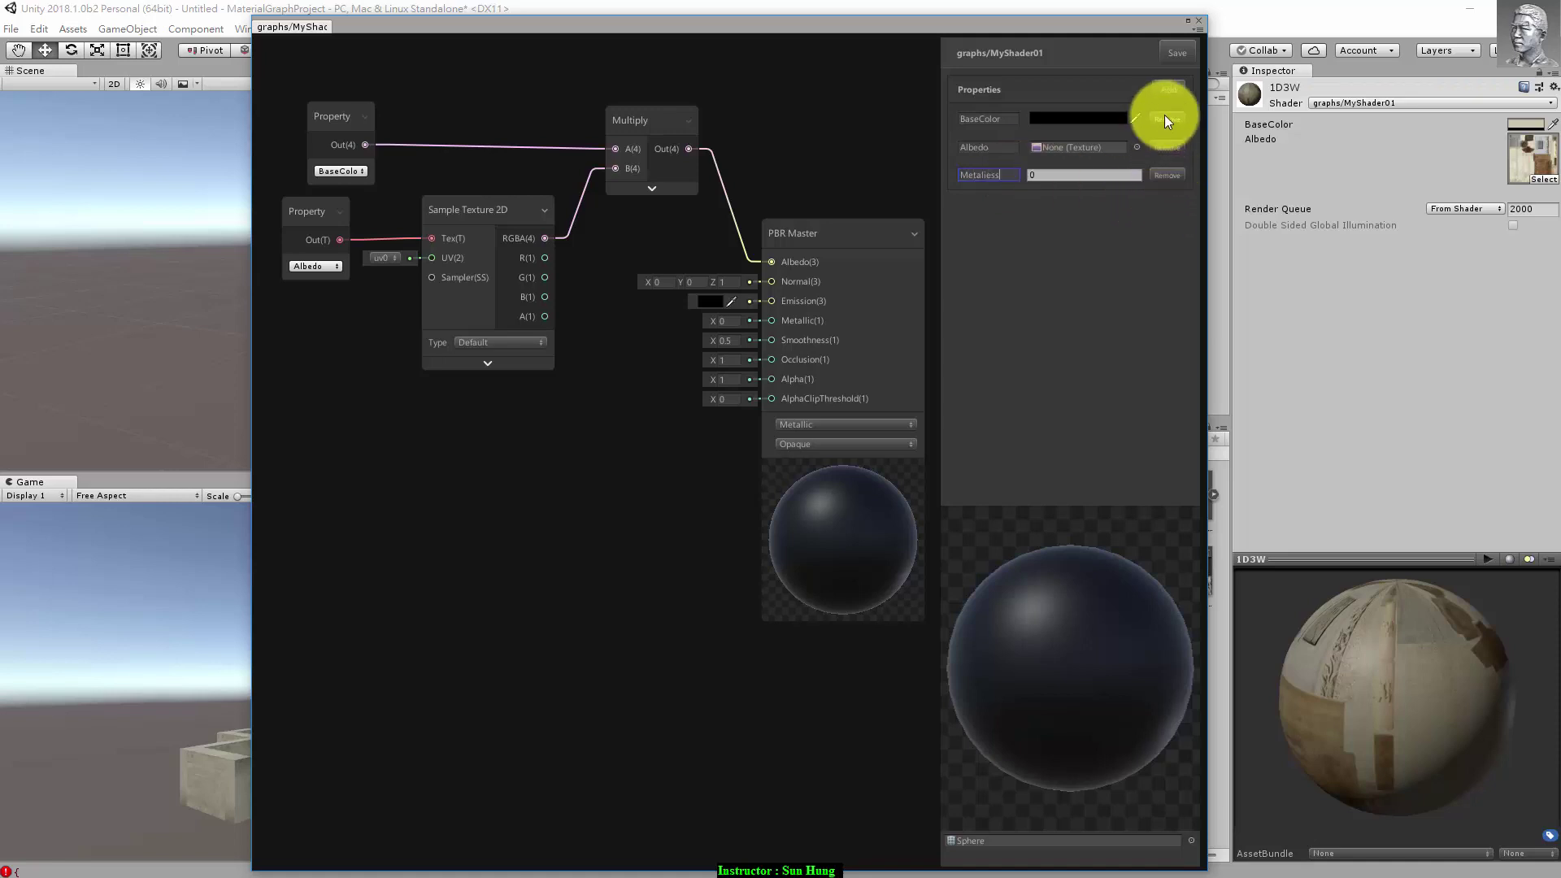
click(1167, 89)
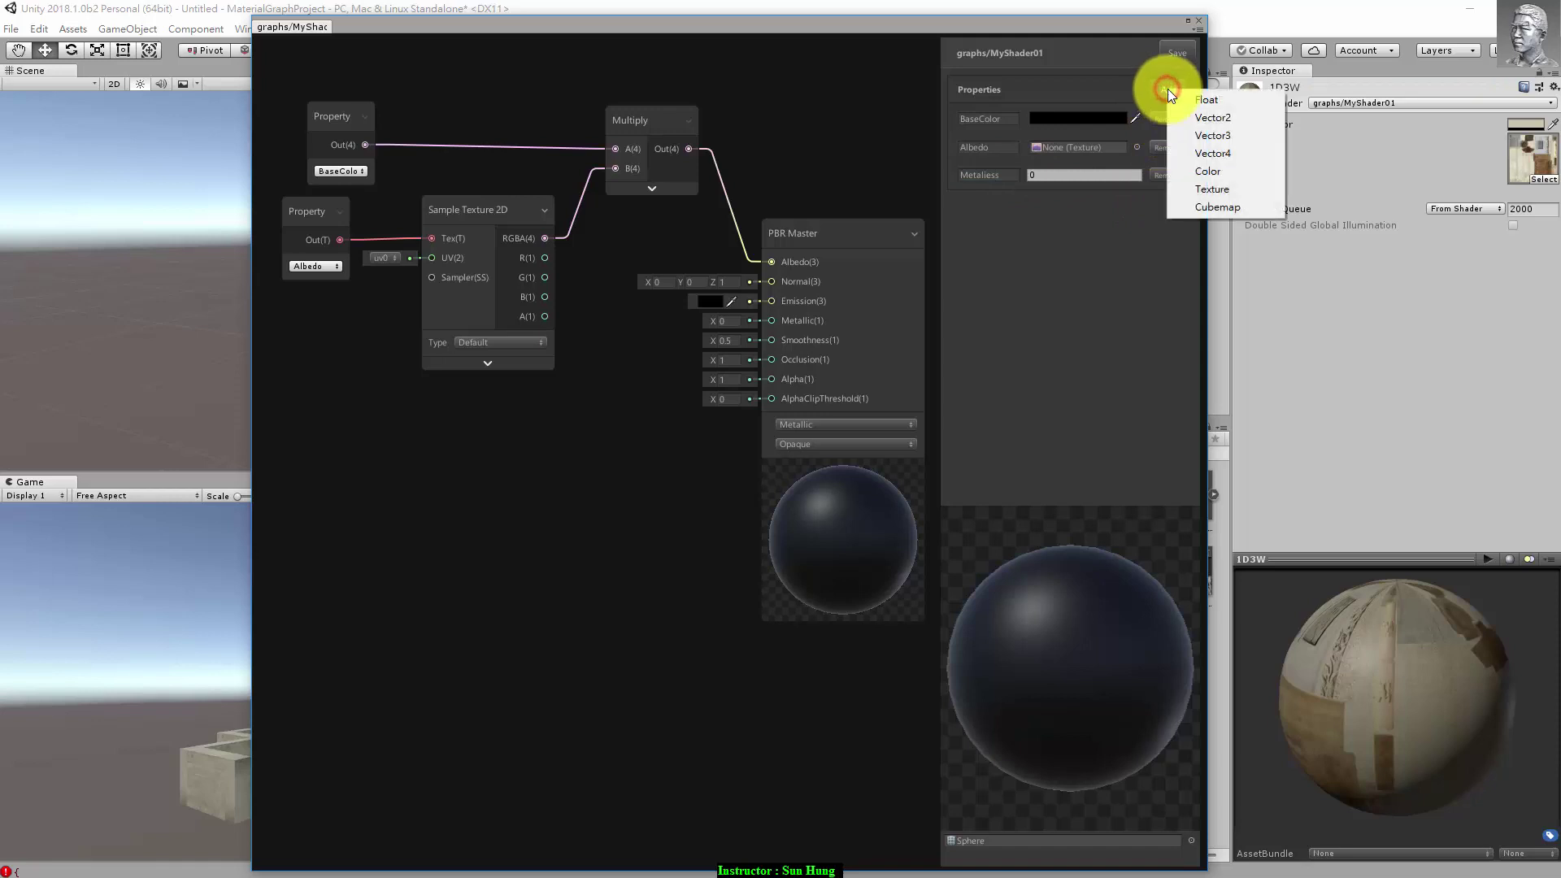
click(1202, 99)
double_click(987, 201)
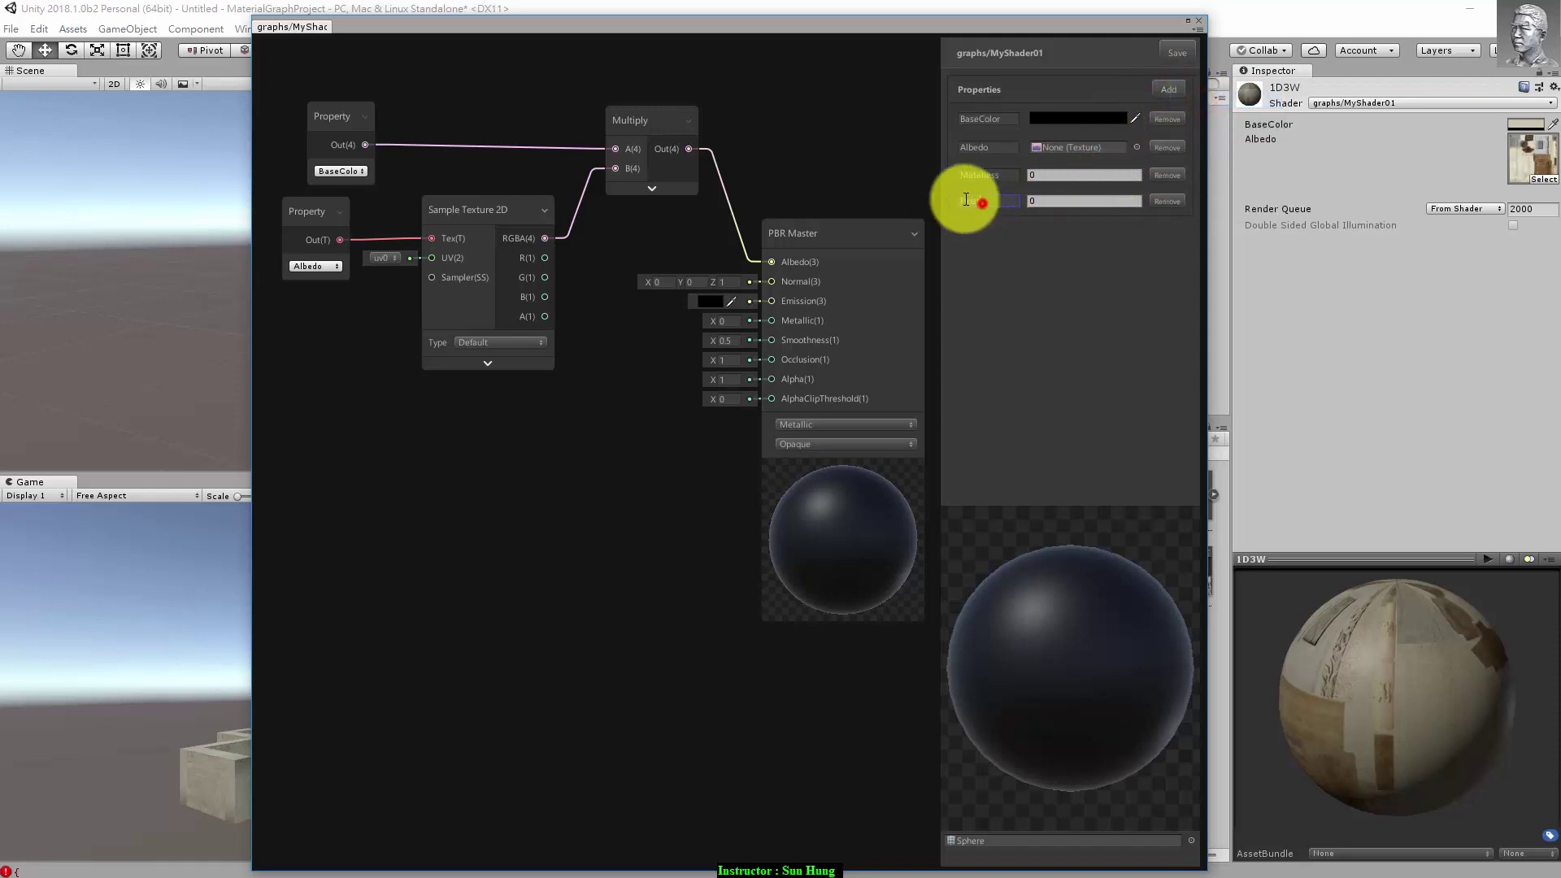
text(Rou)
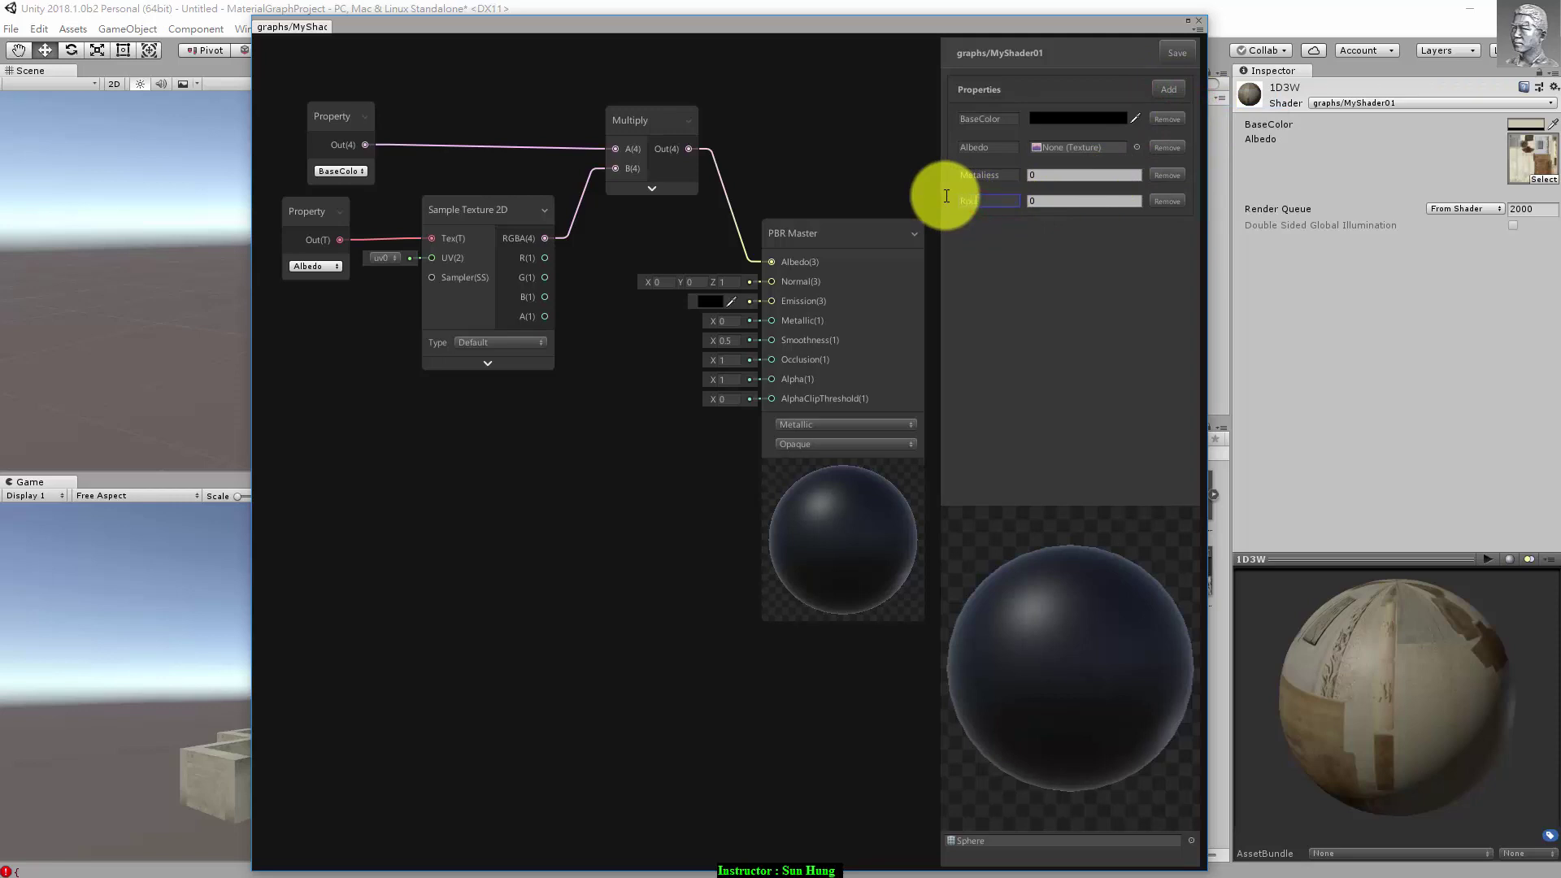
text(ghness)
Step: Save the shader and set the material's Metaliess to 0 in the Inspector
click(1179, 53)
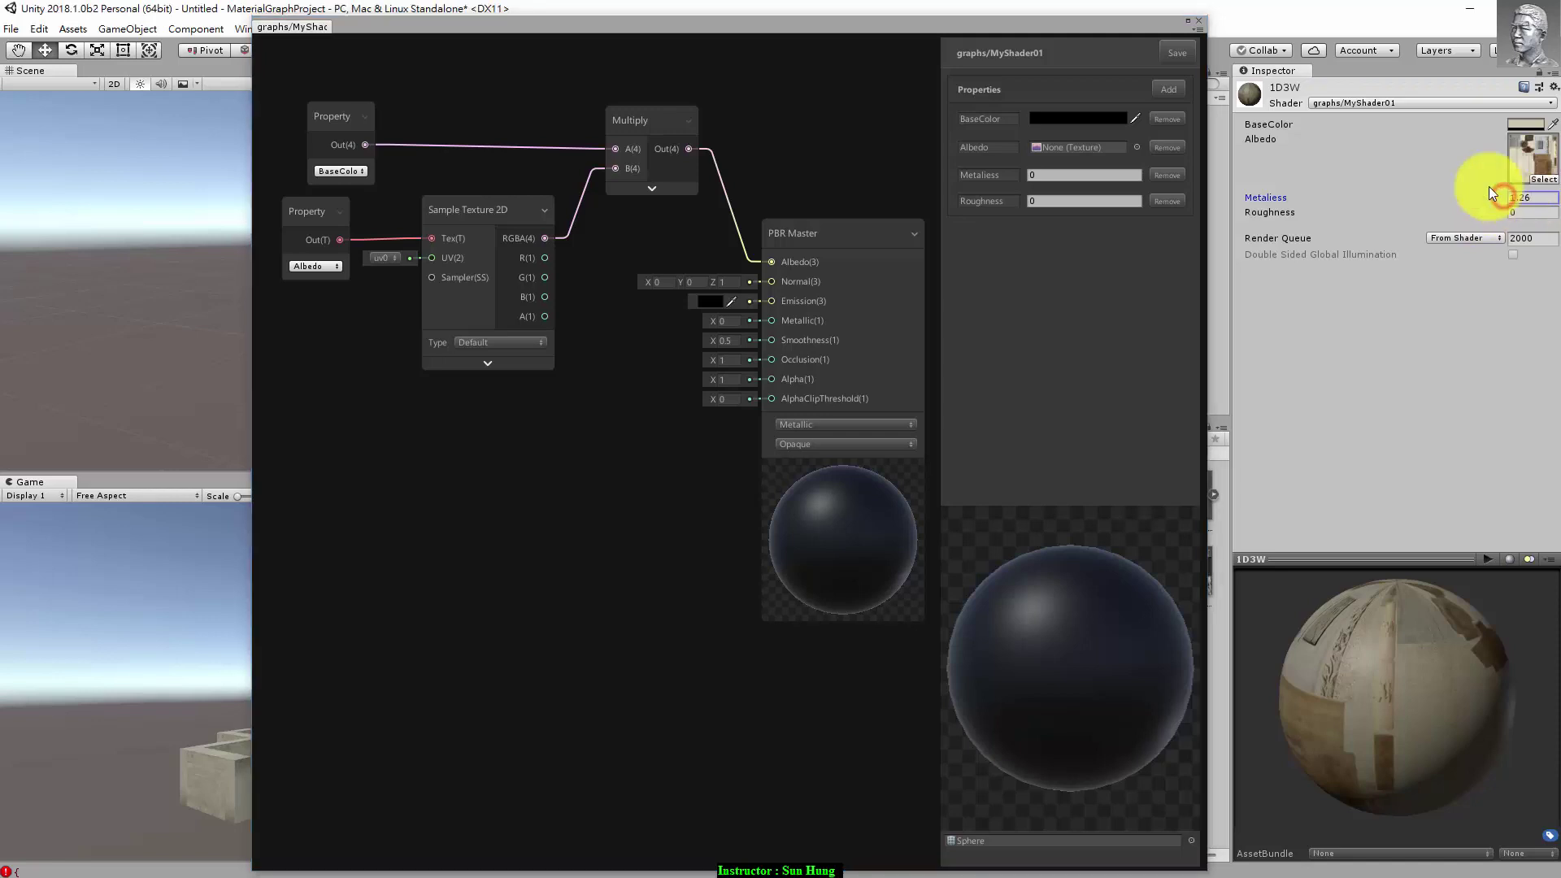
drag(1490, 188, 1442, 195)
text(0)
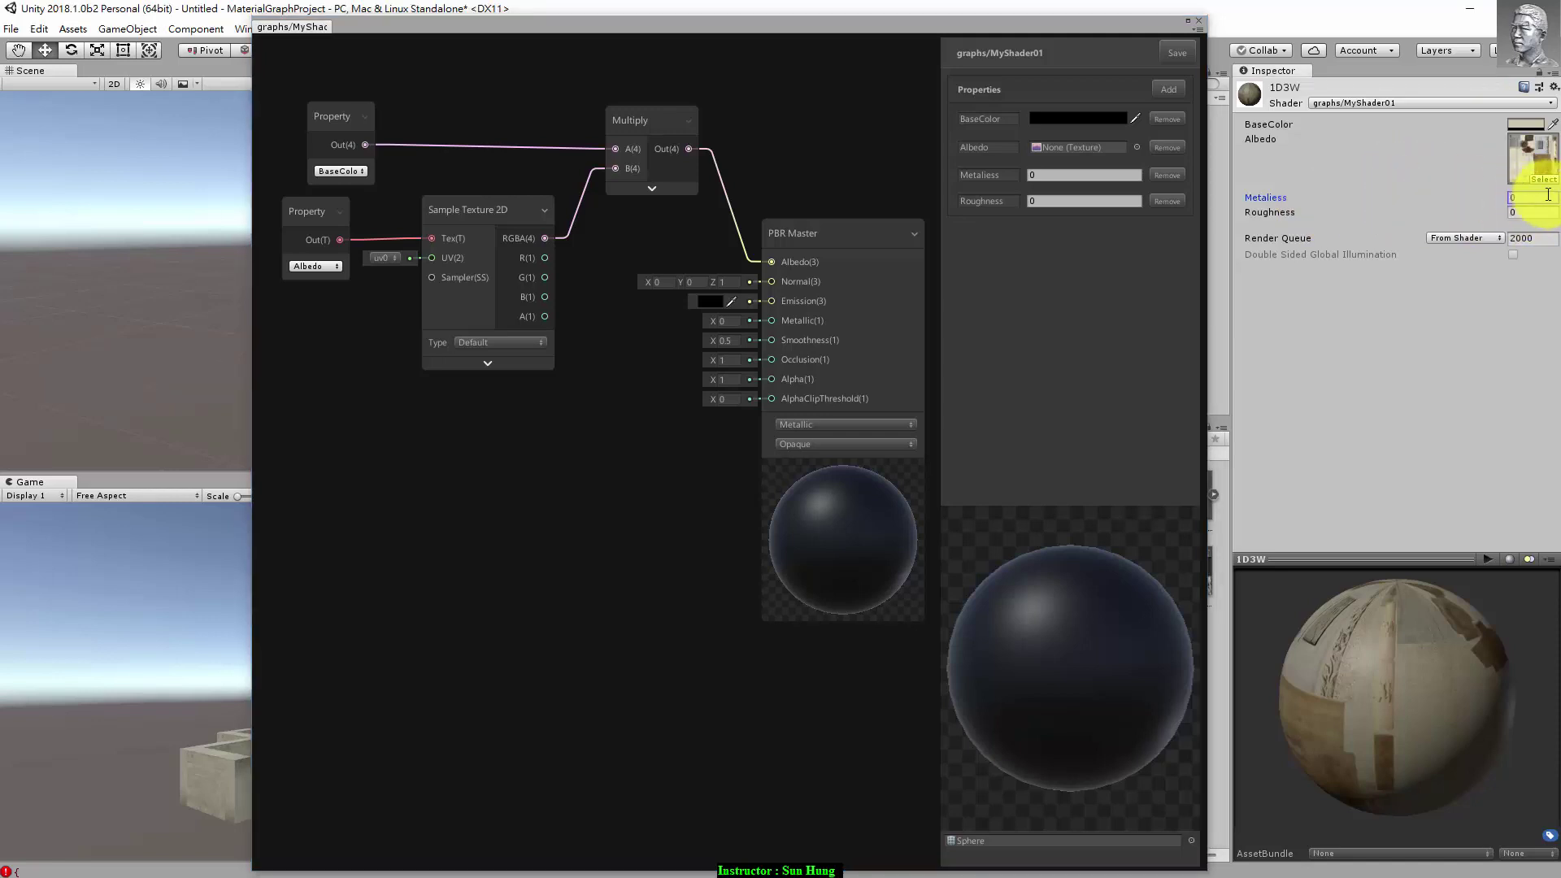
click(1534, 197)
Step: Add an Input > Property node set to Metaliess and wire it into PBR Master's Metallic input
right_click(652, 341)
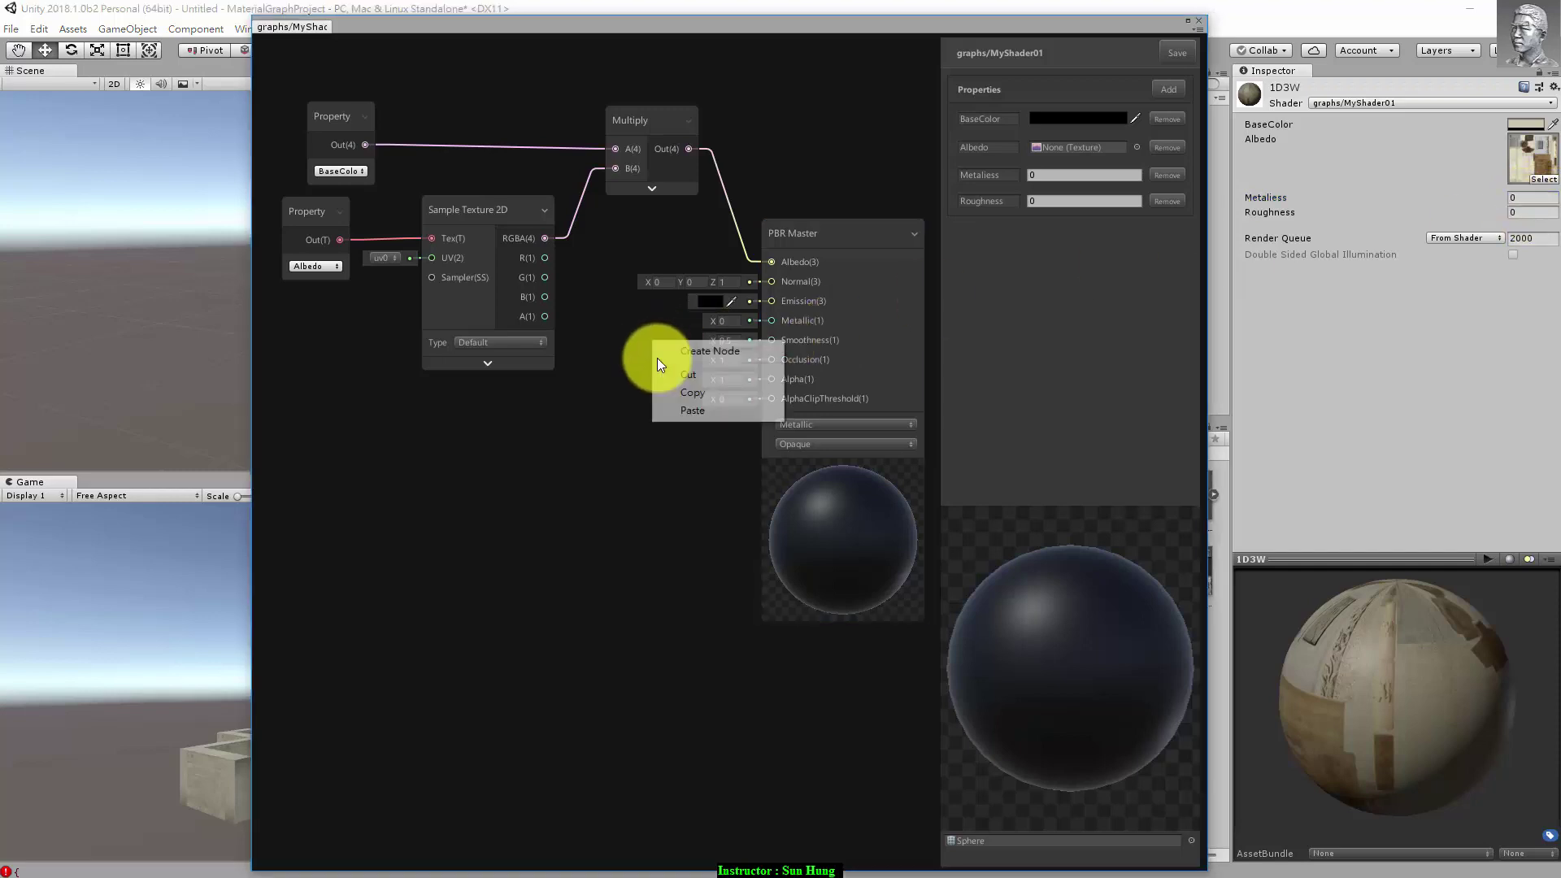
click(708, 358)
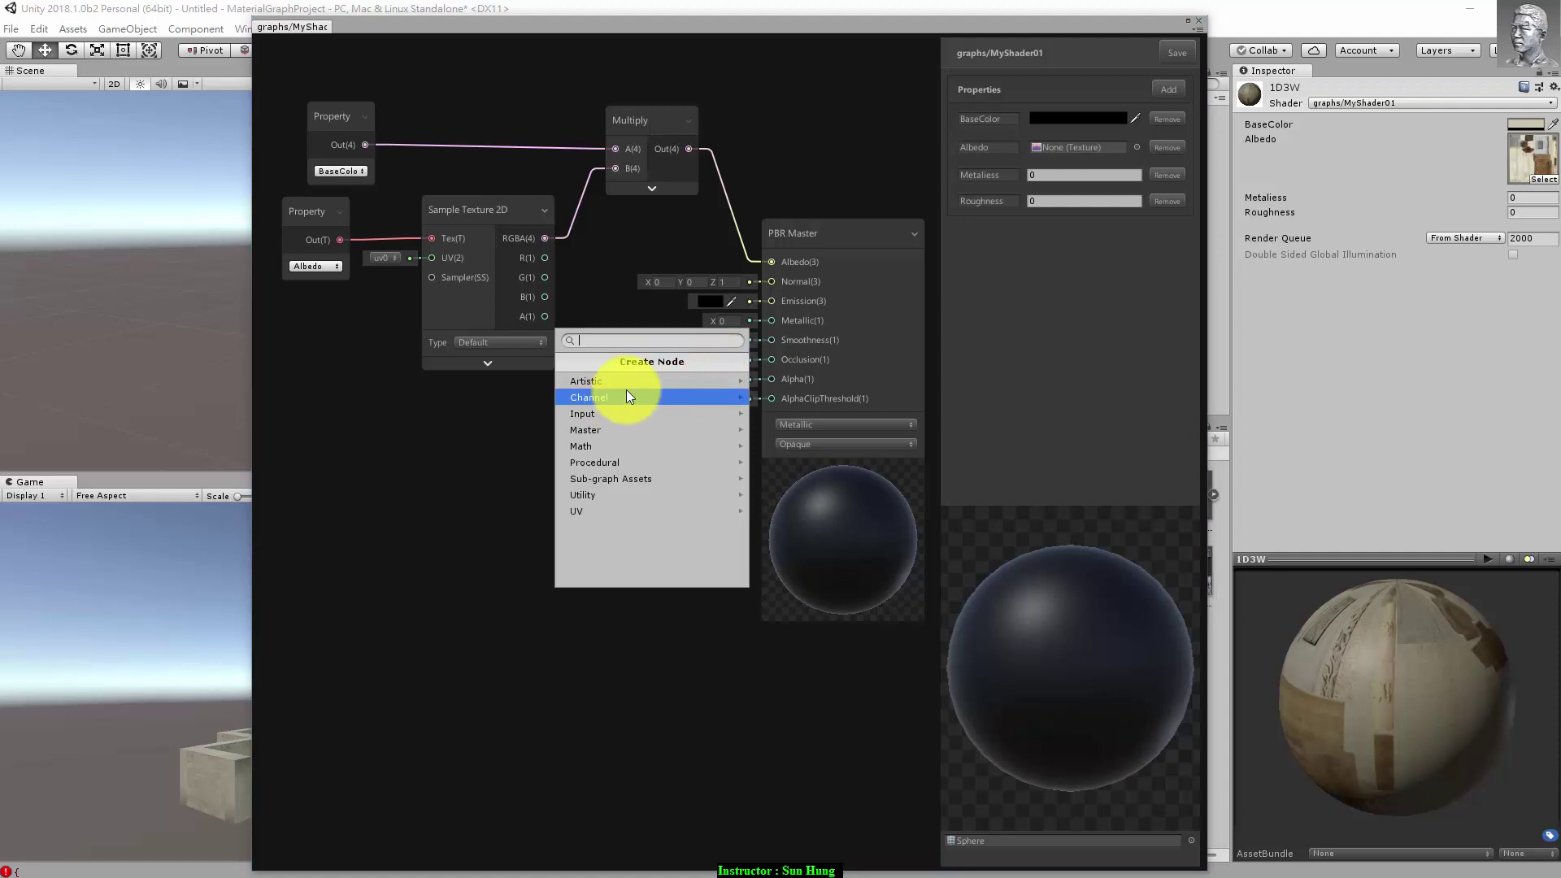
click(654, 322)
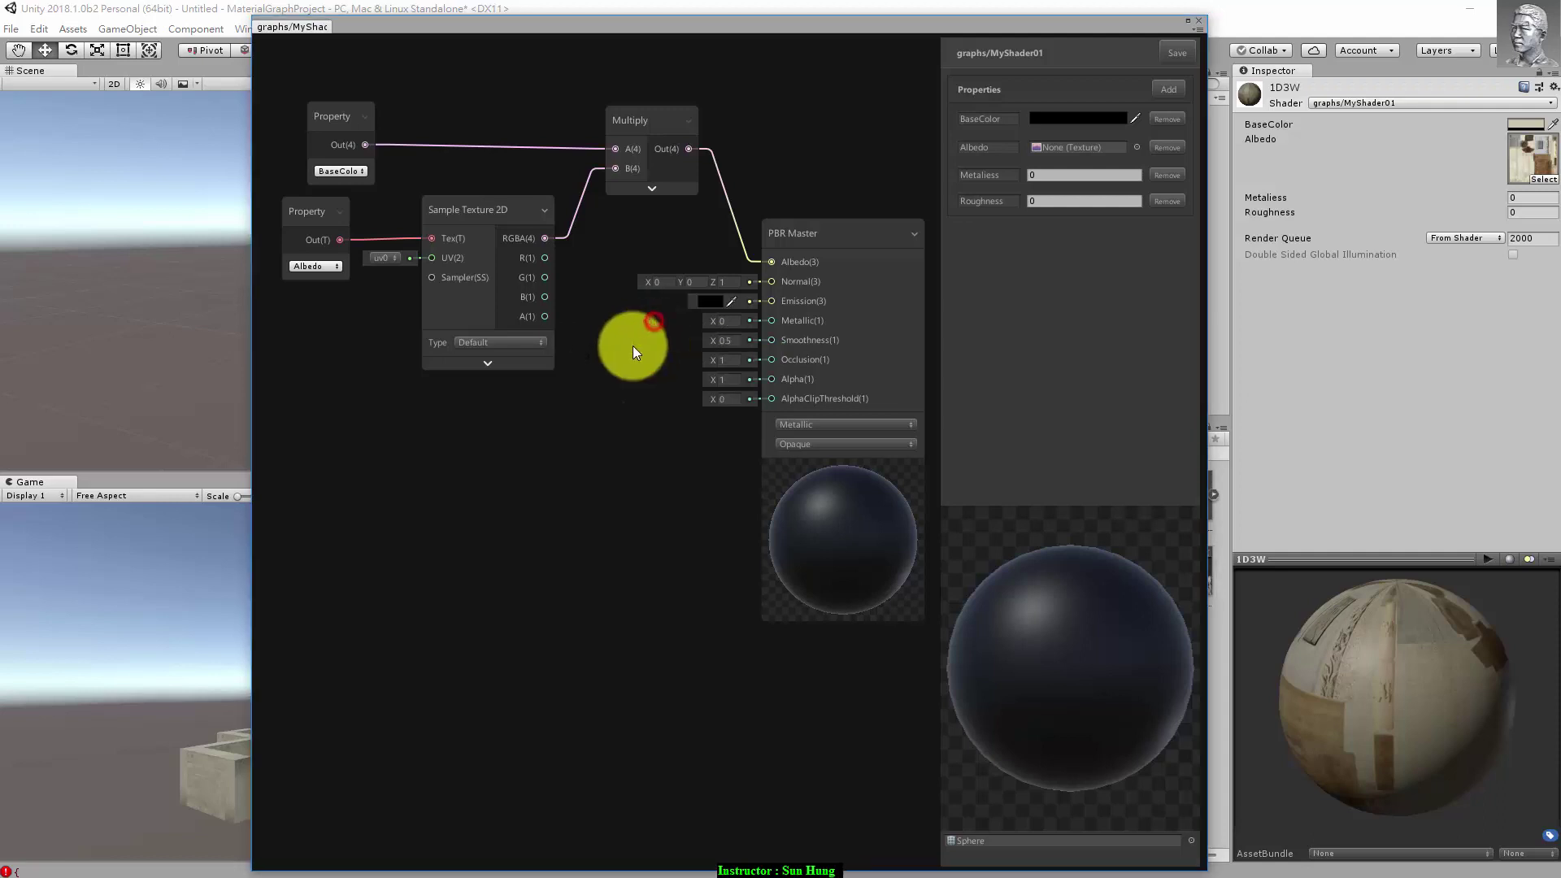
right_click(534, 470)
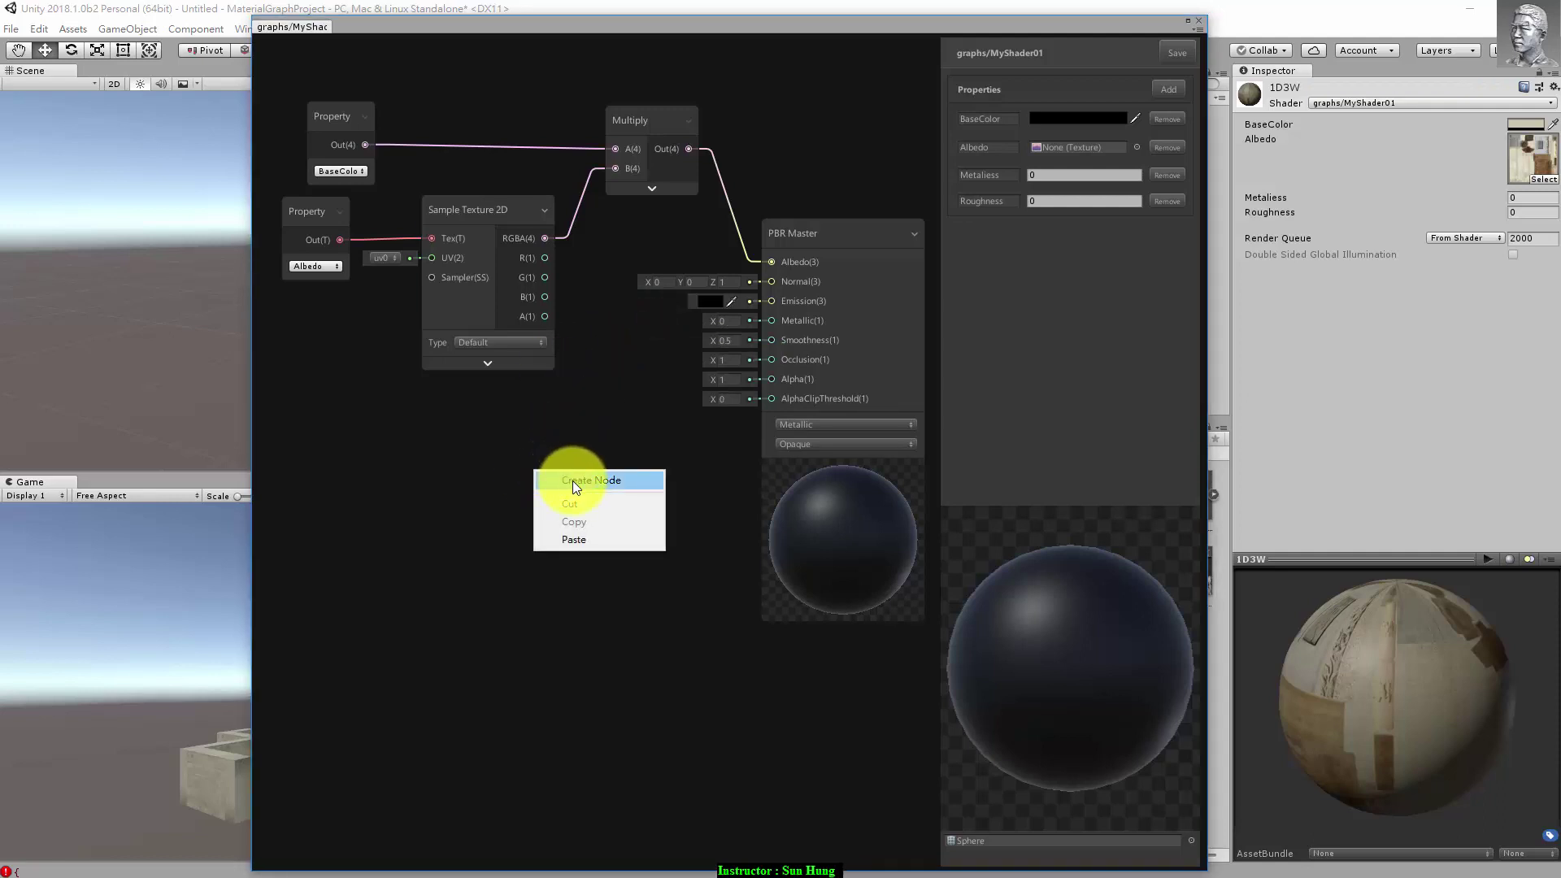
click(572, 481)
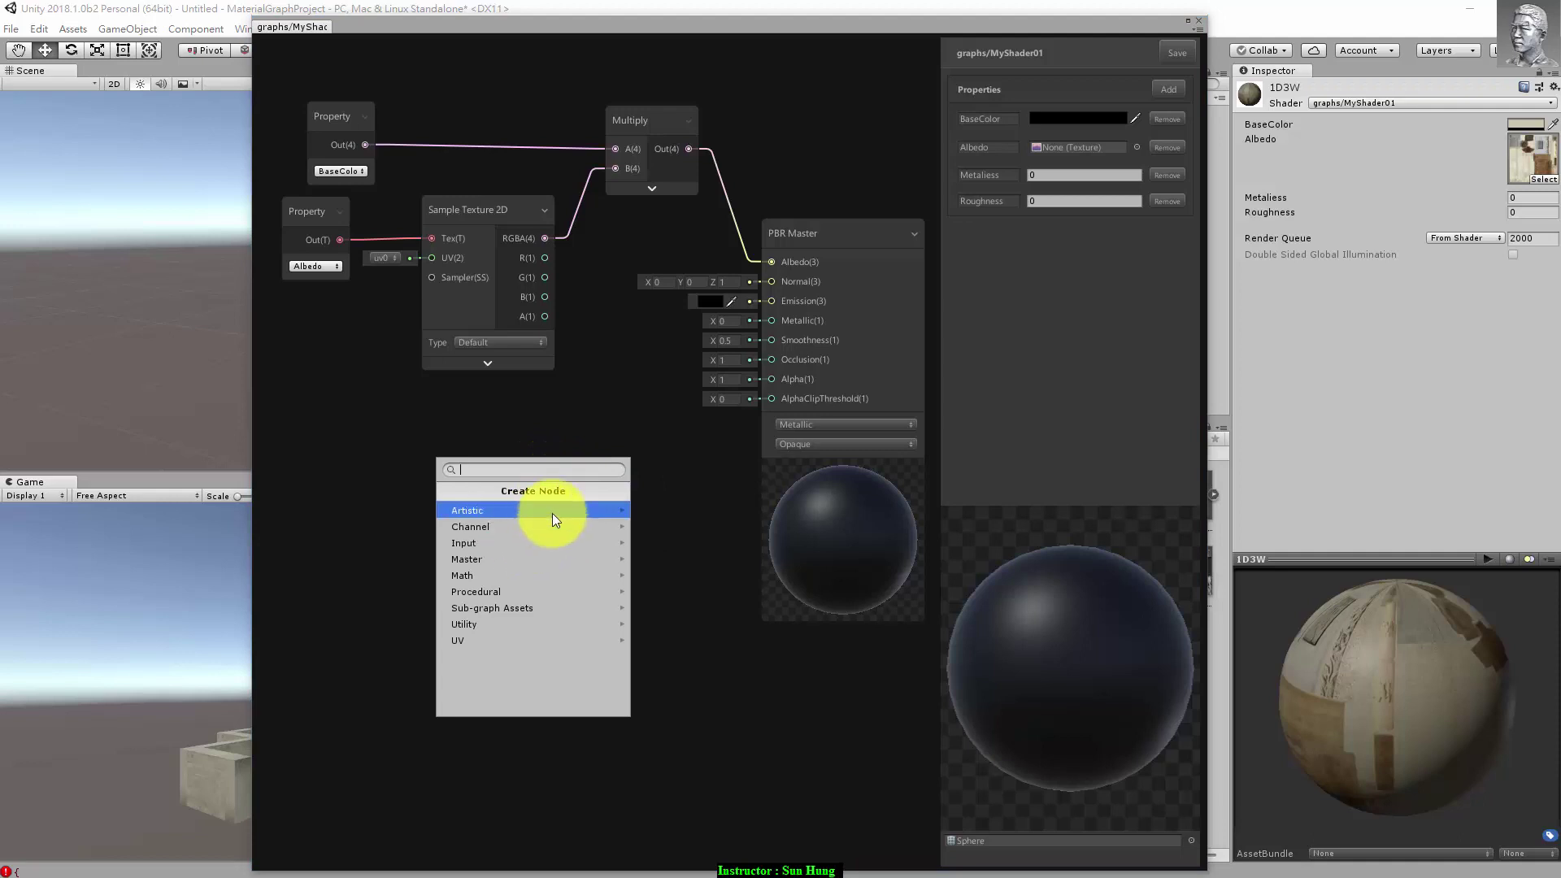
click(524, 543)
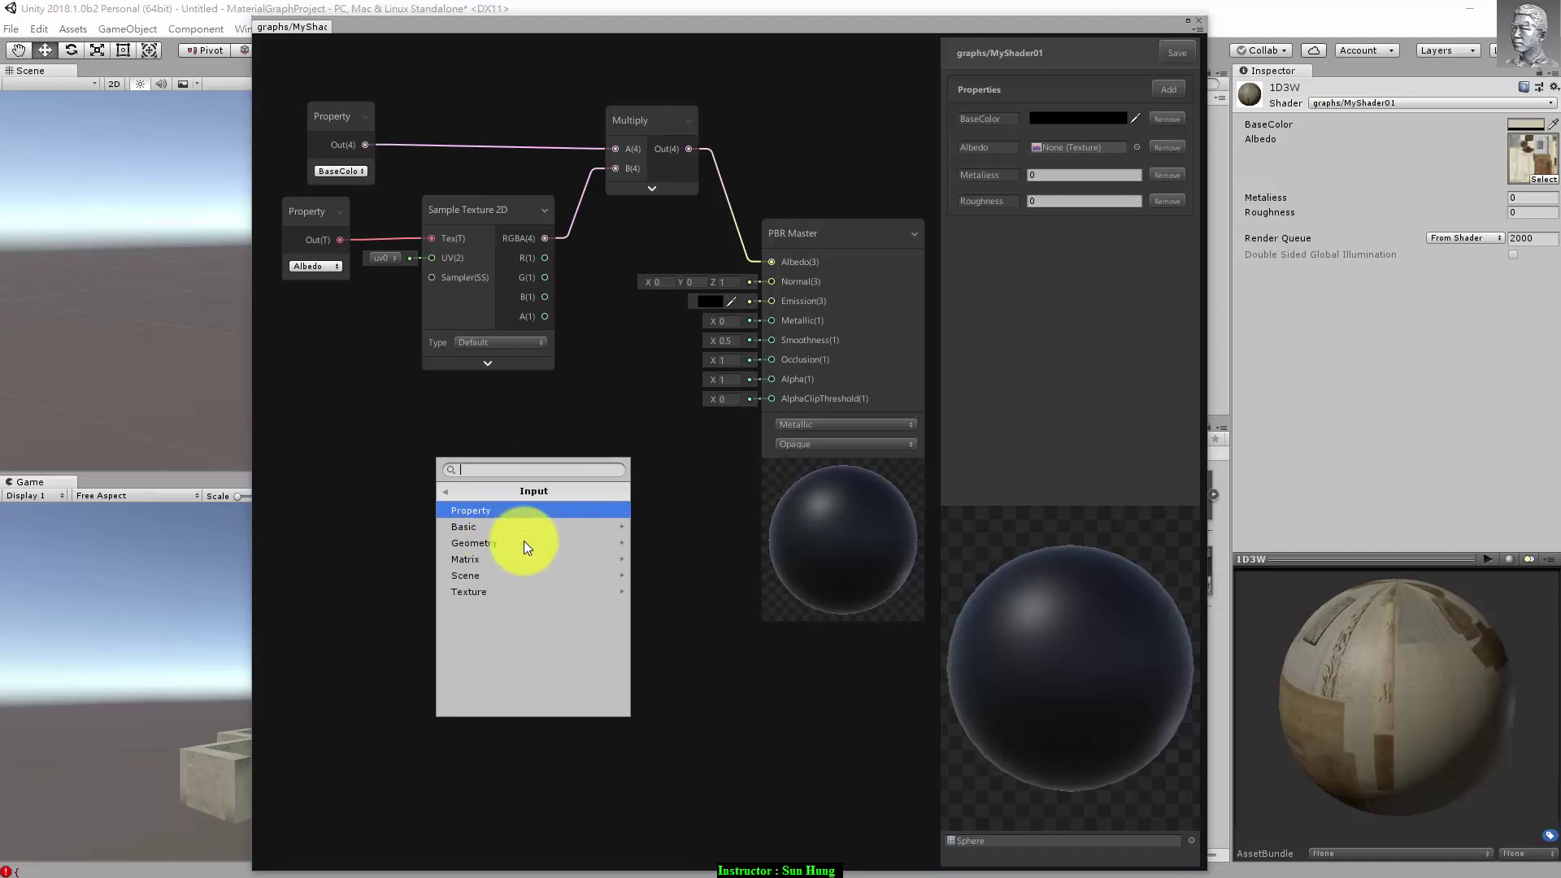
click(548, 508)
click(583, 515)
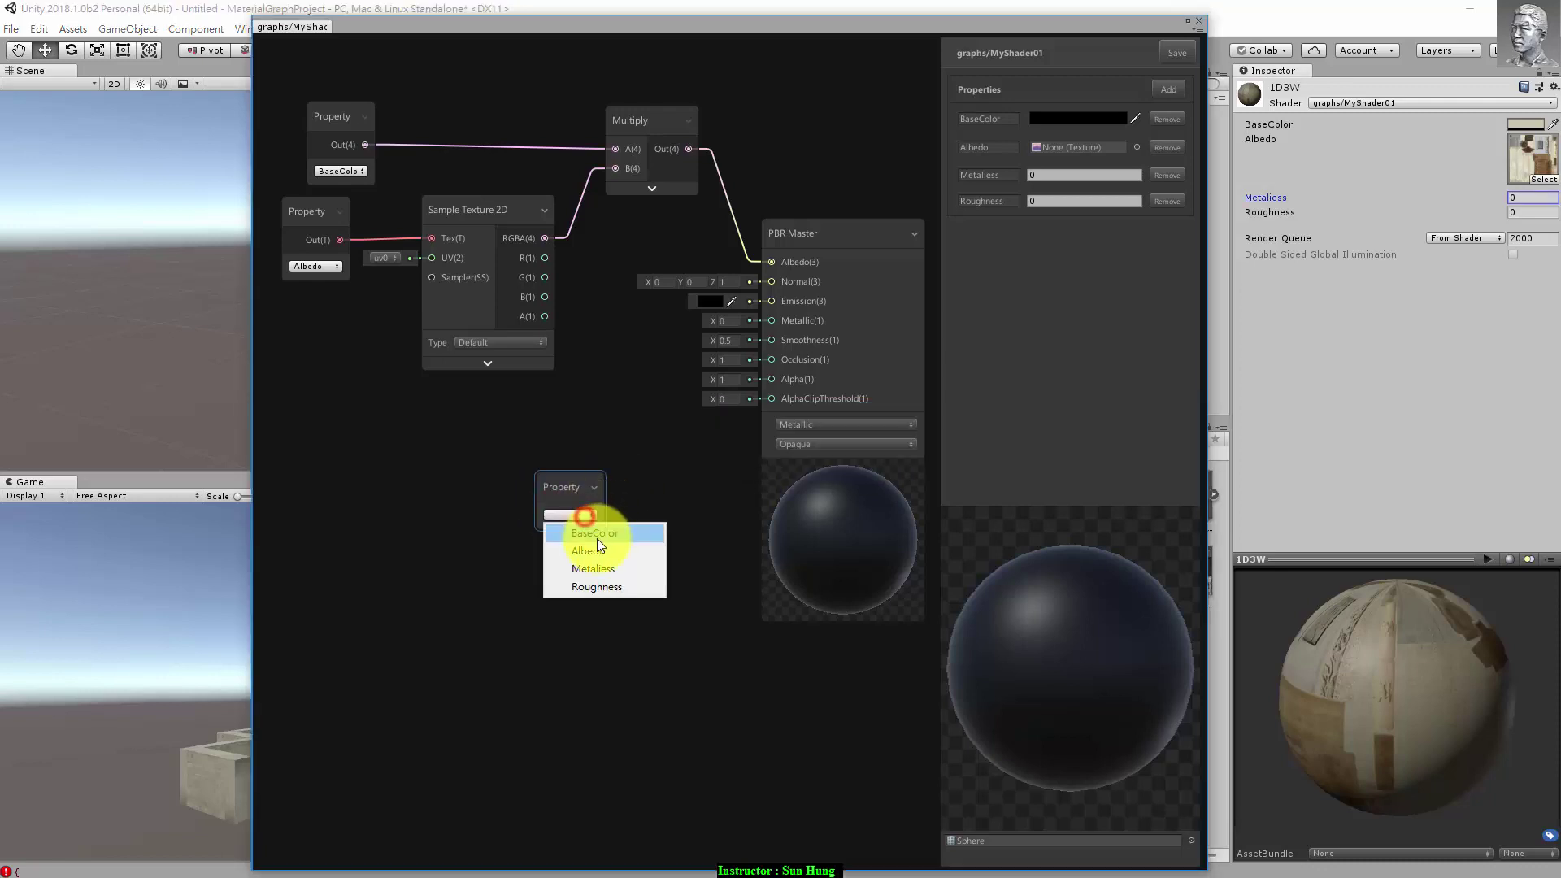
click(606, 569)
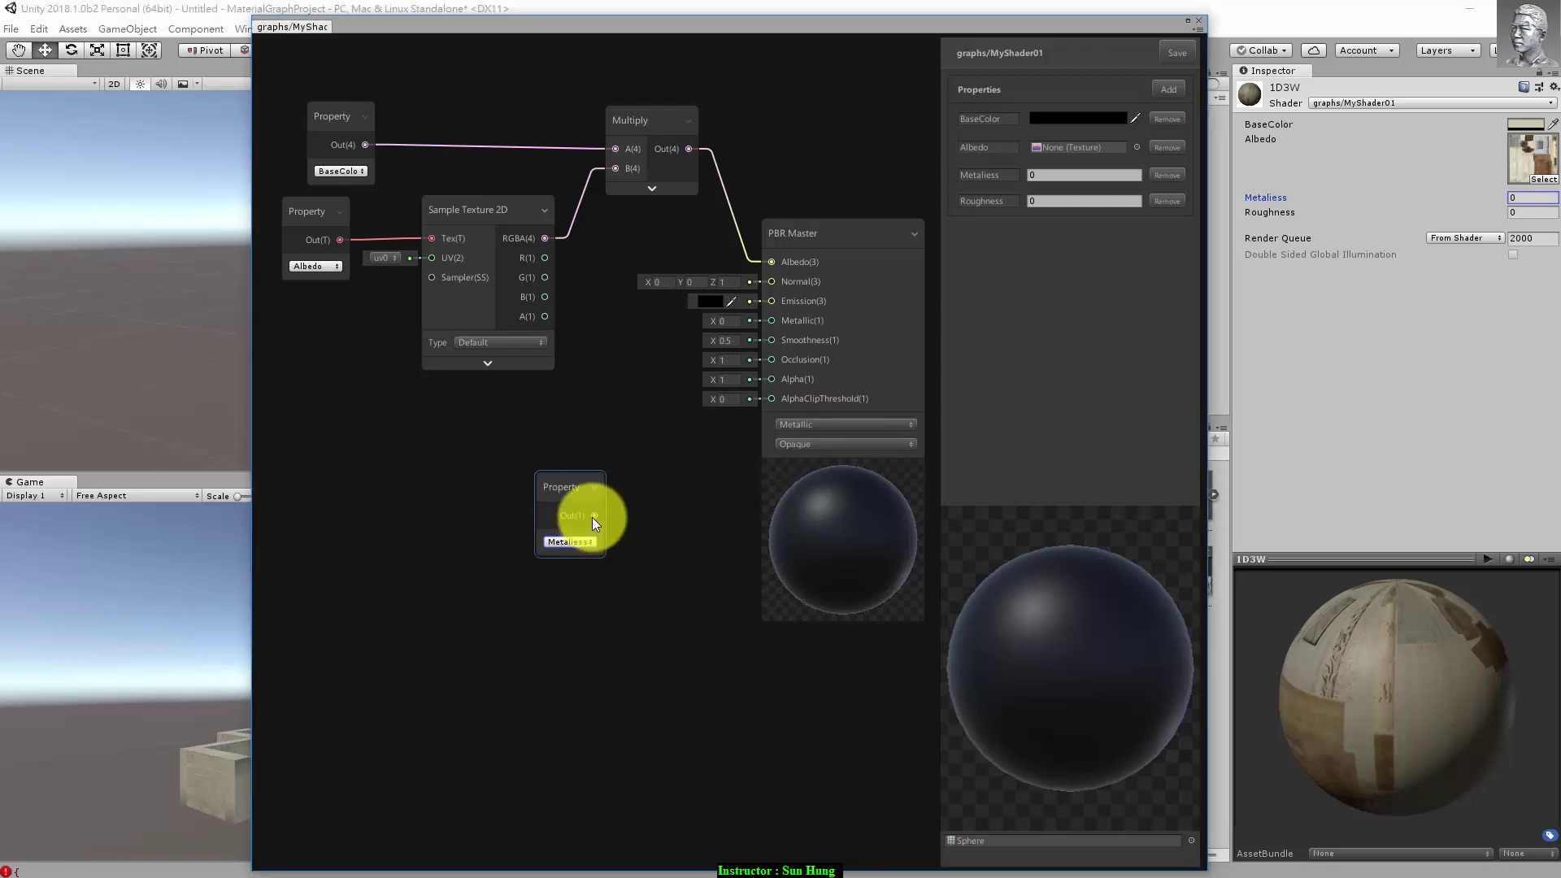
drag(594, 516, 770, 320)
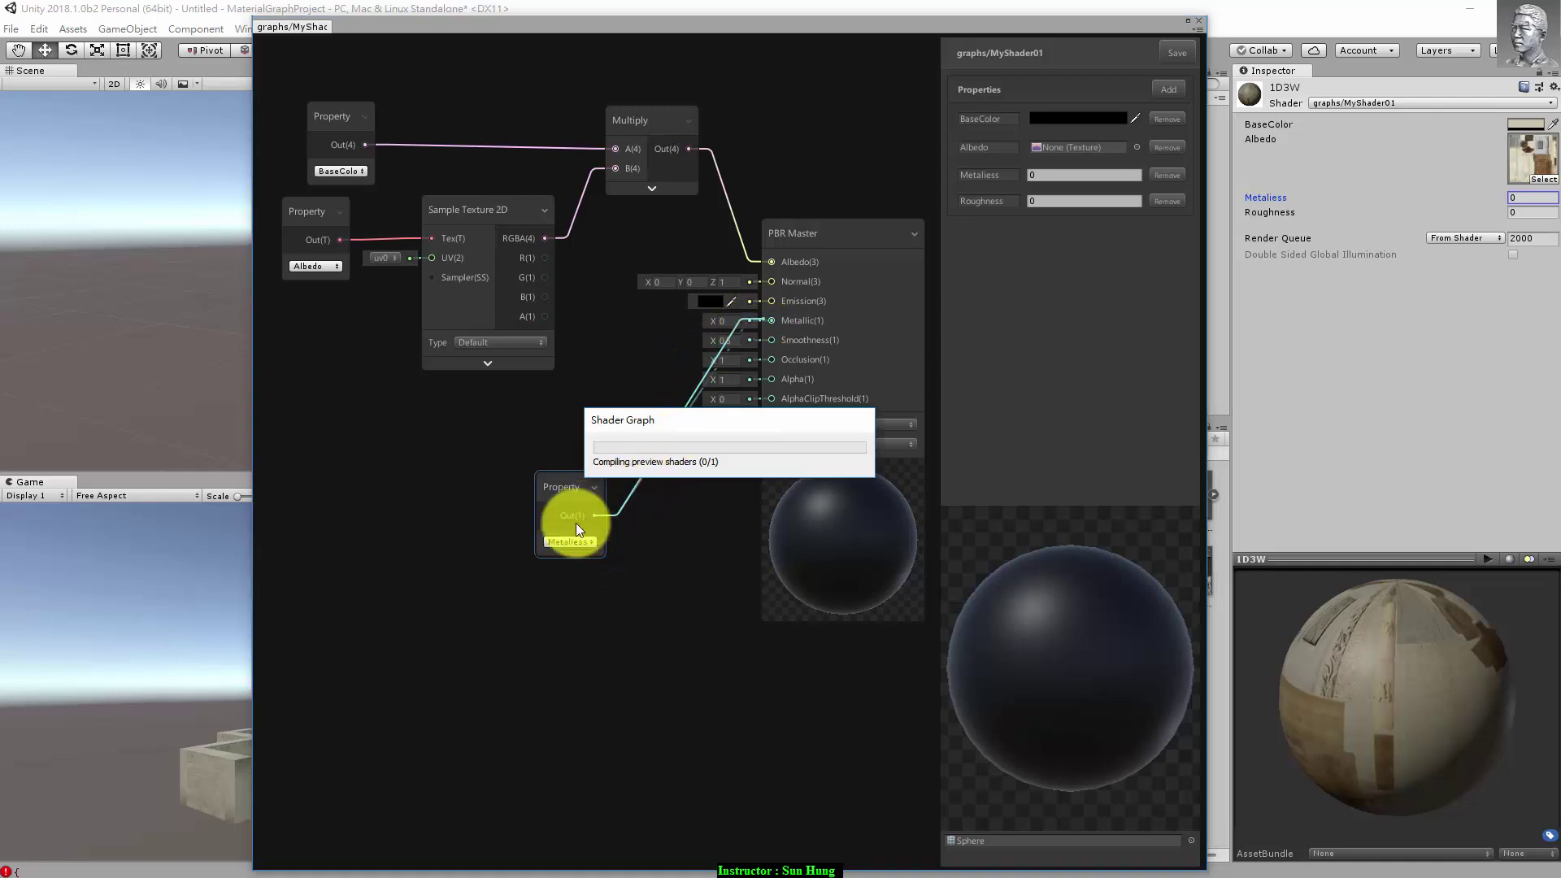
drag(576, 496, 623, 323)
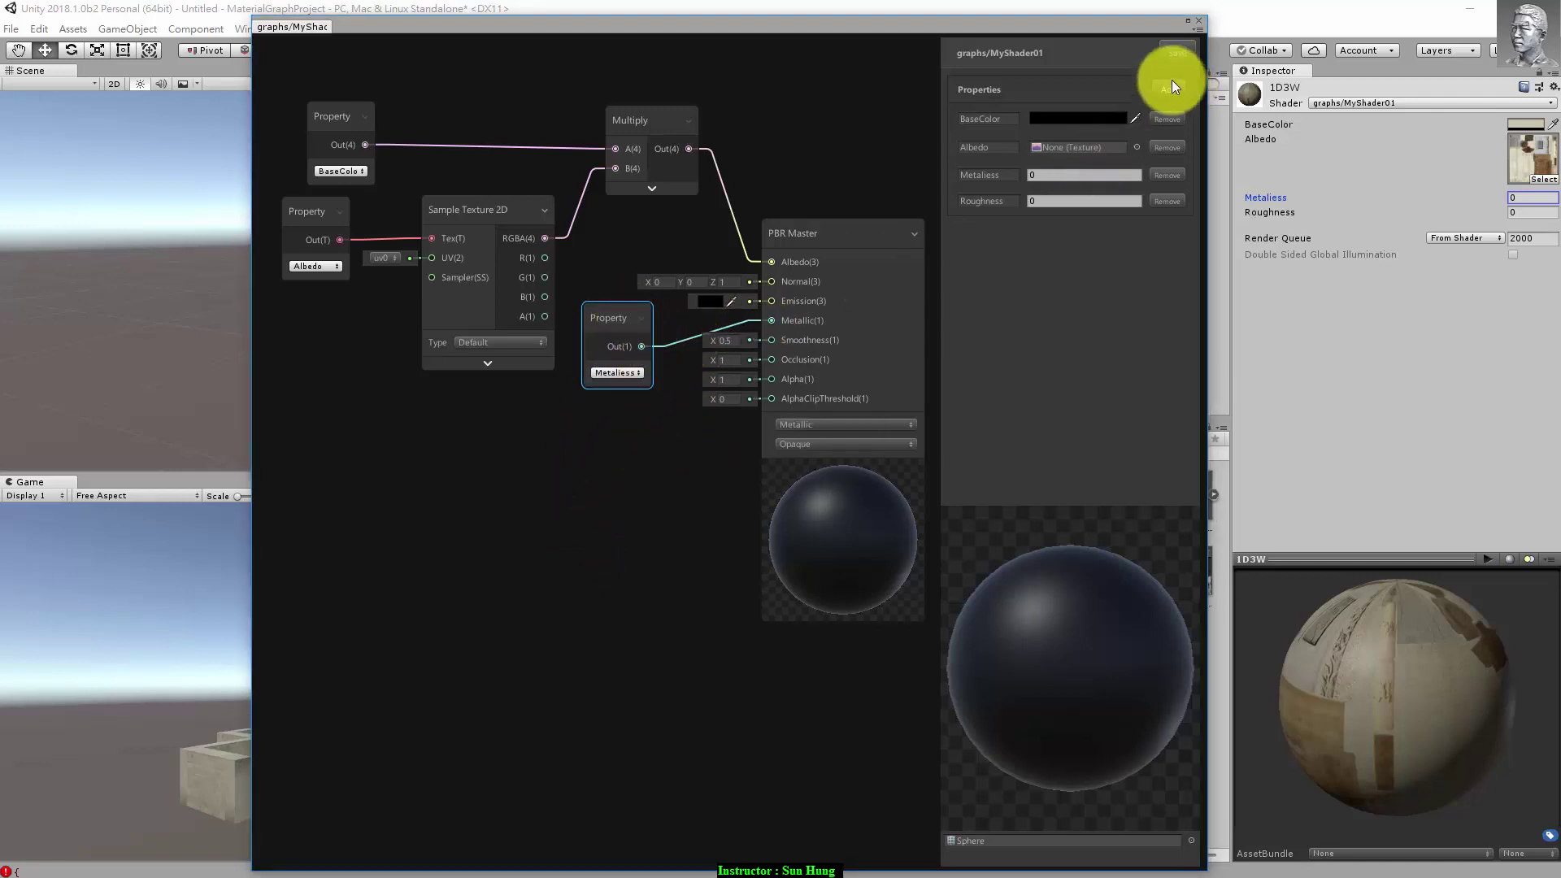
Step: Save the graph and test the material's Metaliess at 1, then return it to 0
click(1175, 47)
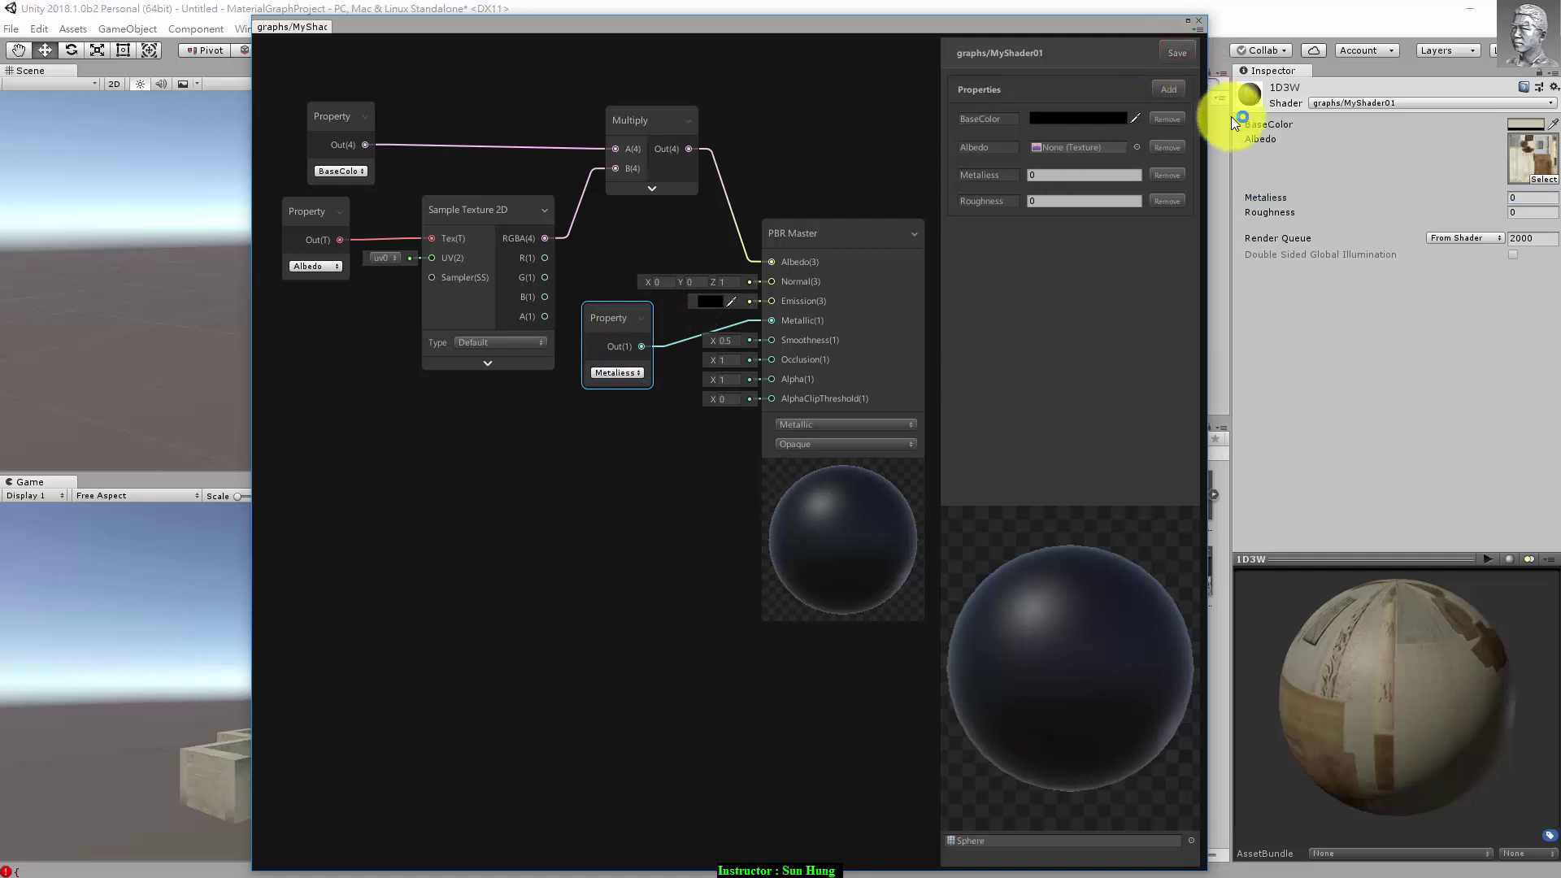
click(1519, 197)
text(1)
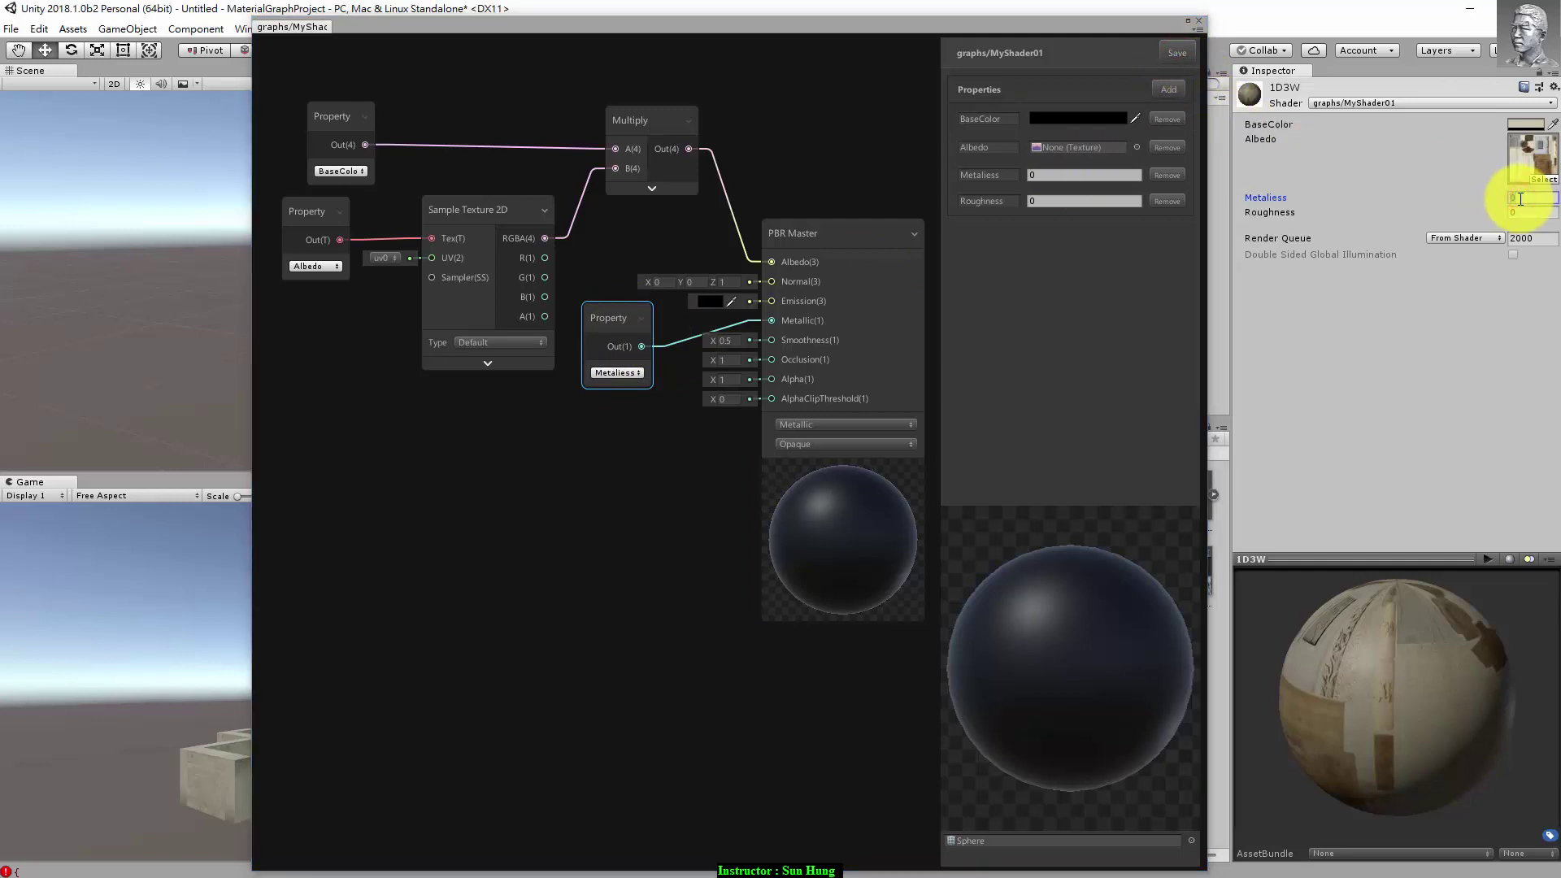
drag(1518, 197, 1496, 195)
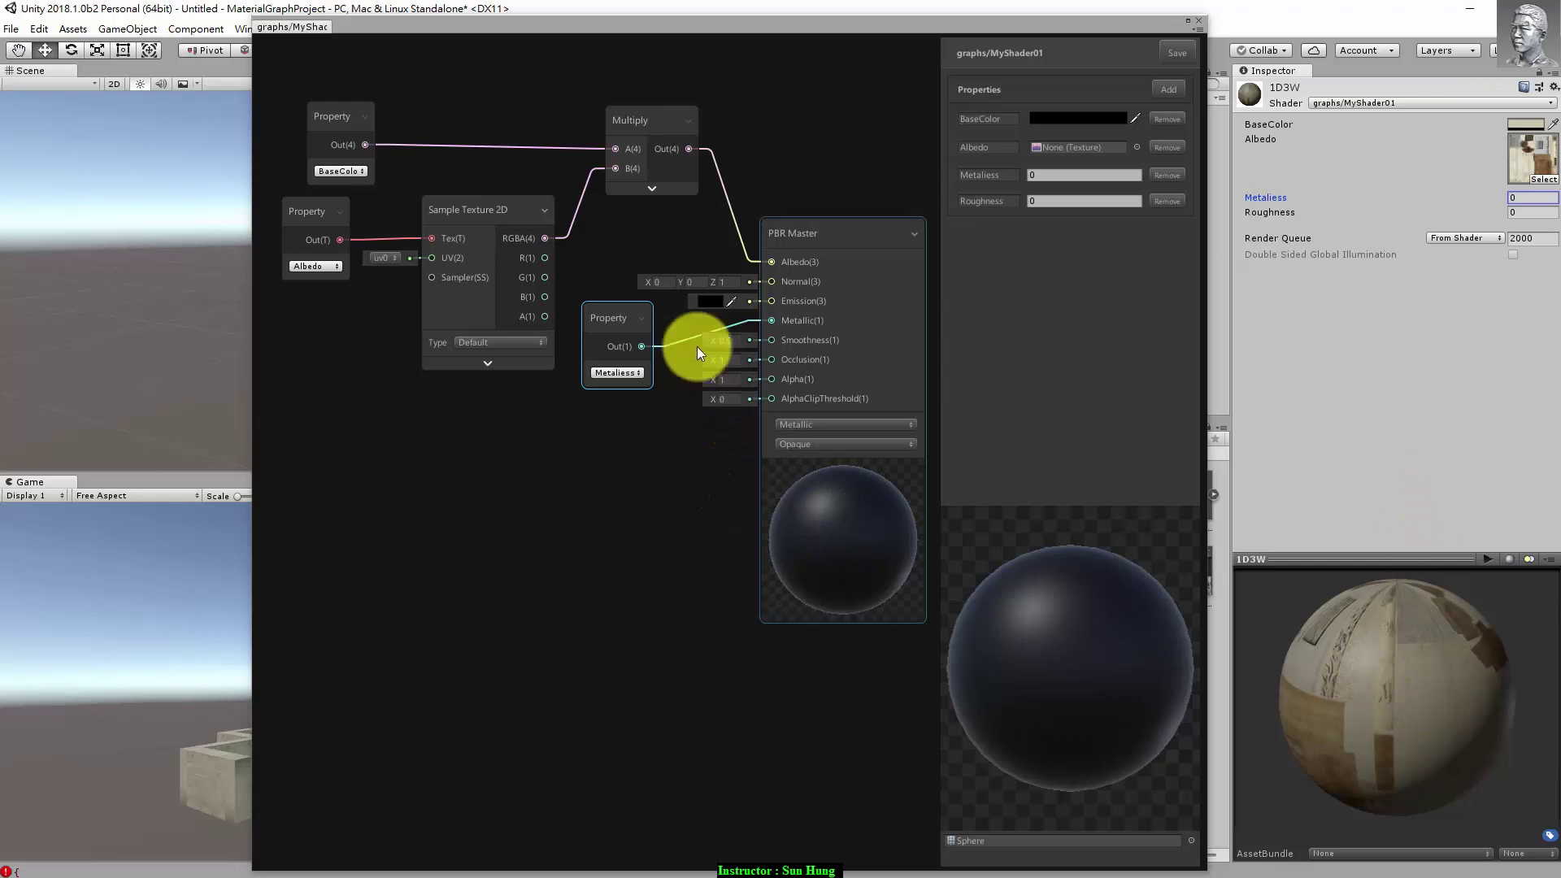
Step: Duplicate the Metaliess Property node with copy and paste
click(625, 427)
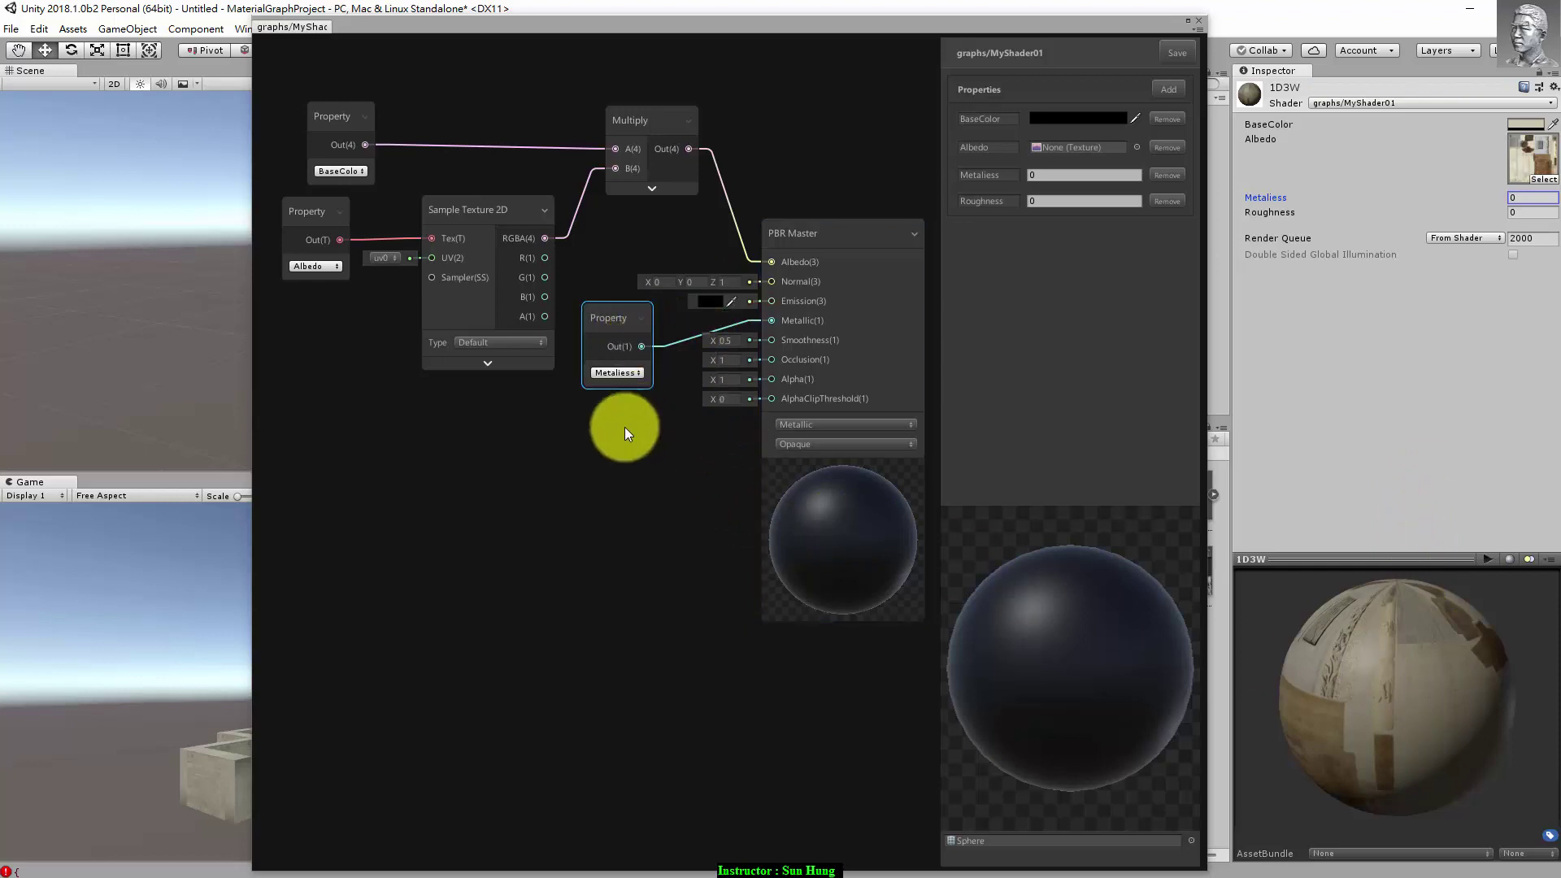
click(630, 328)
right_click(630, 328)
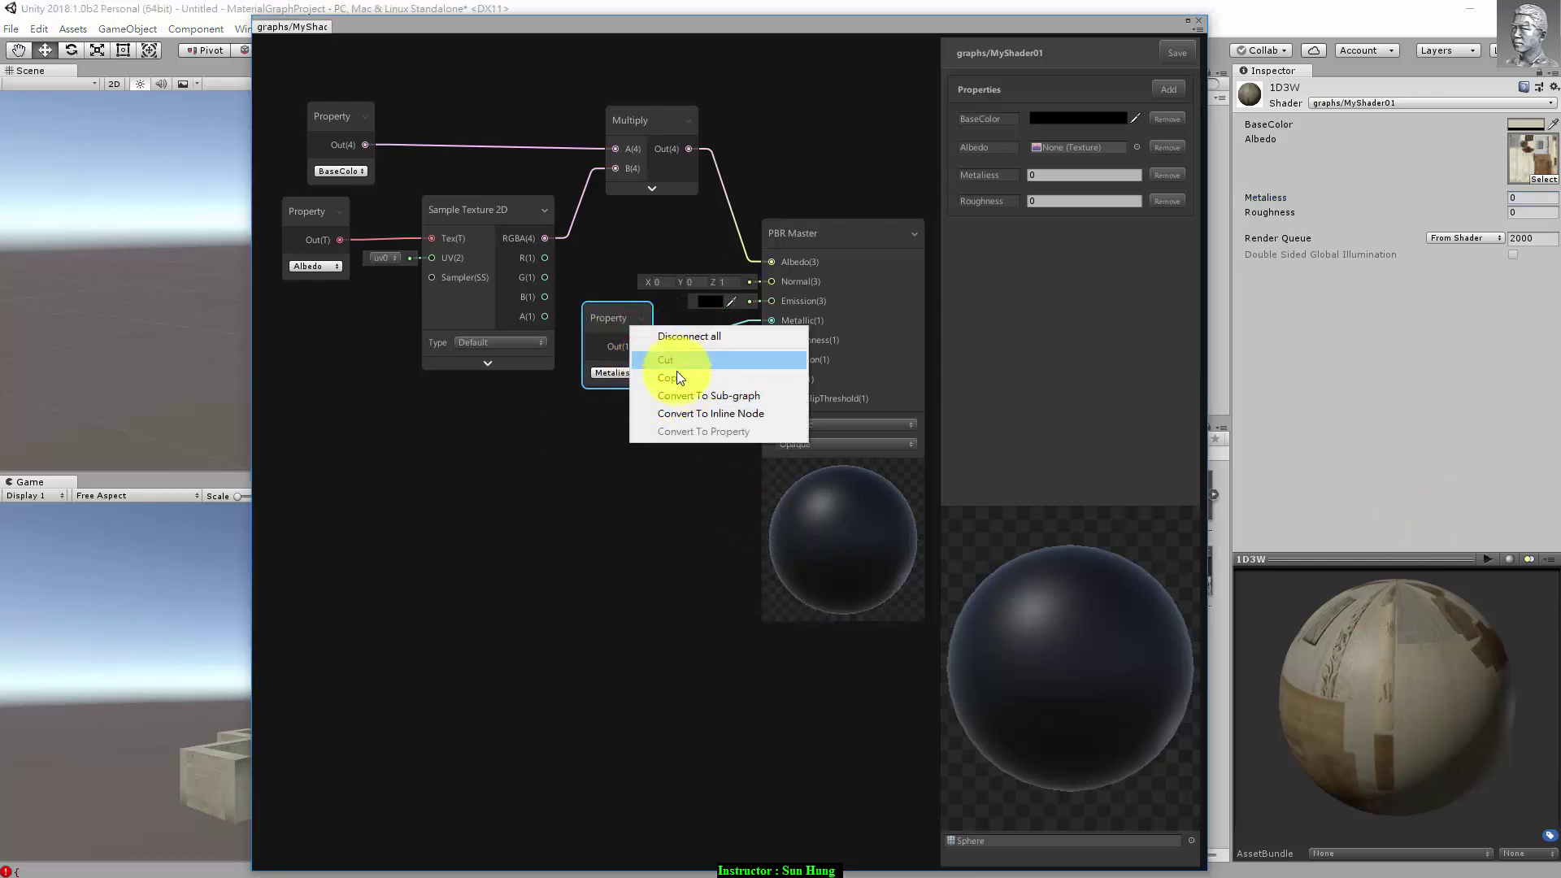
click(676, 371)
right_click(530, 470)
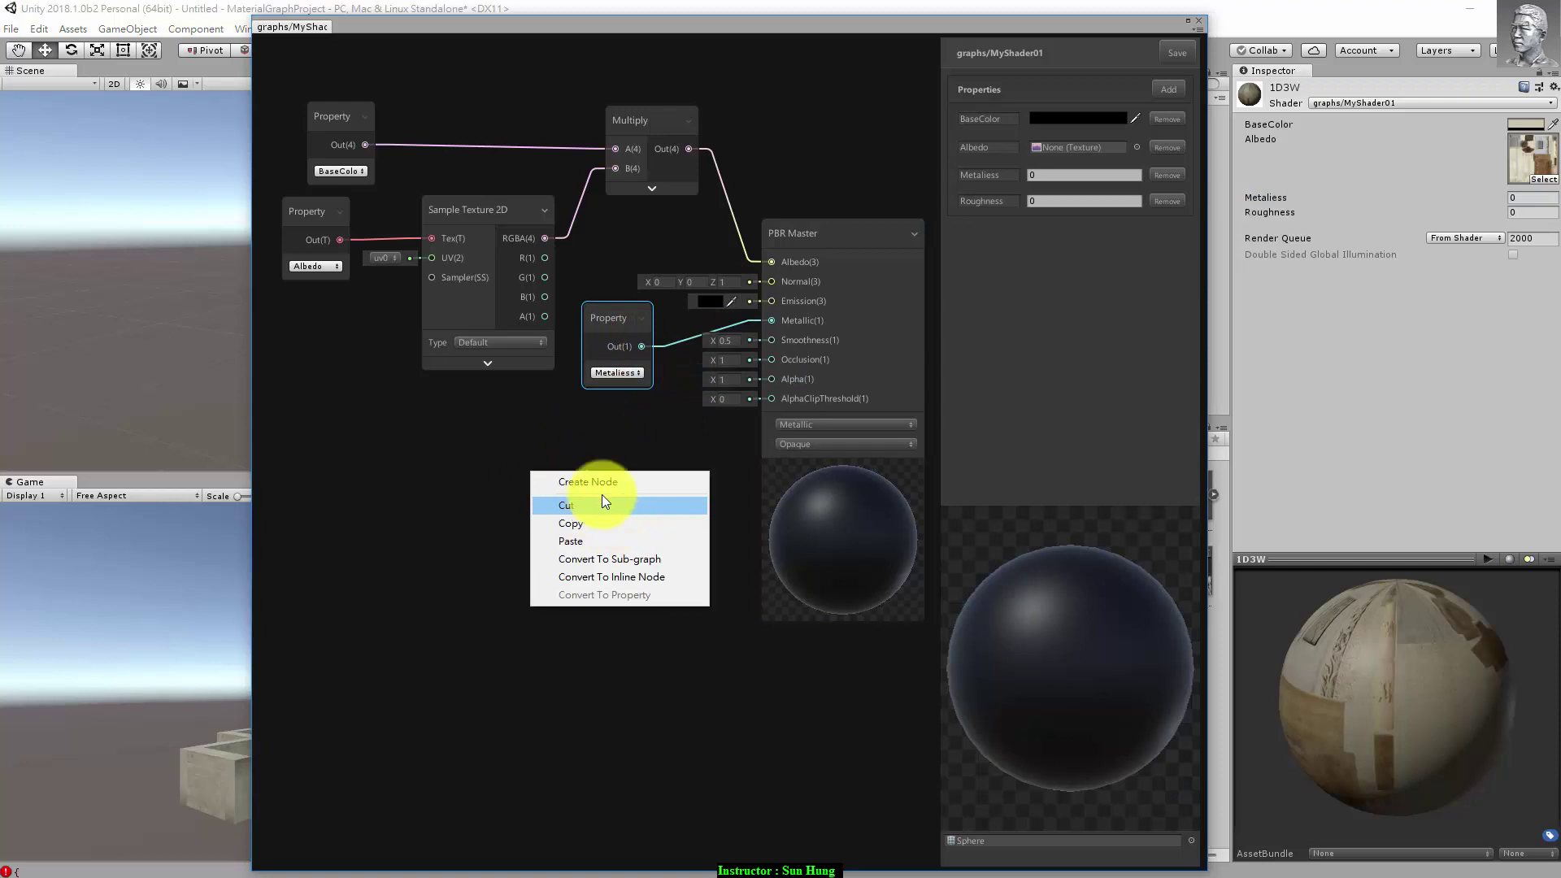
click(577, 538)
Step: Switch the copy to Roughness and connect it to PBR Master's Smoothness input
click(650, 361)
click(659, 397)
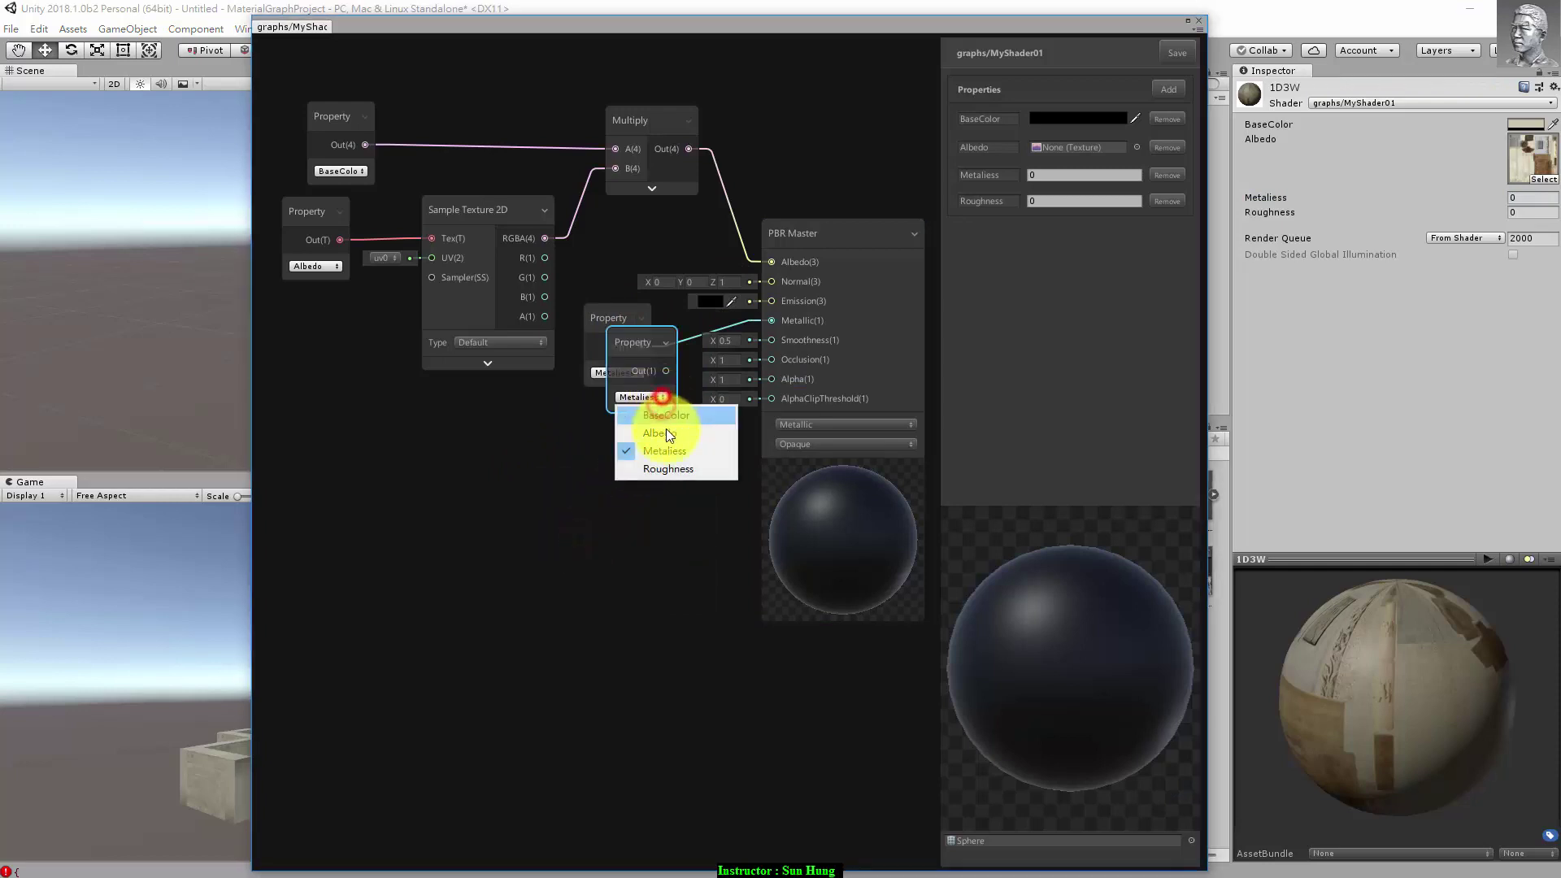
click(669, 469)
mouse_move(641, 341)
mouse_down()
mouse_move(606, 433)
mouse_move(705, 363)
mouse_move(772, 339)
mouse_up()
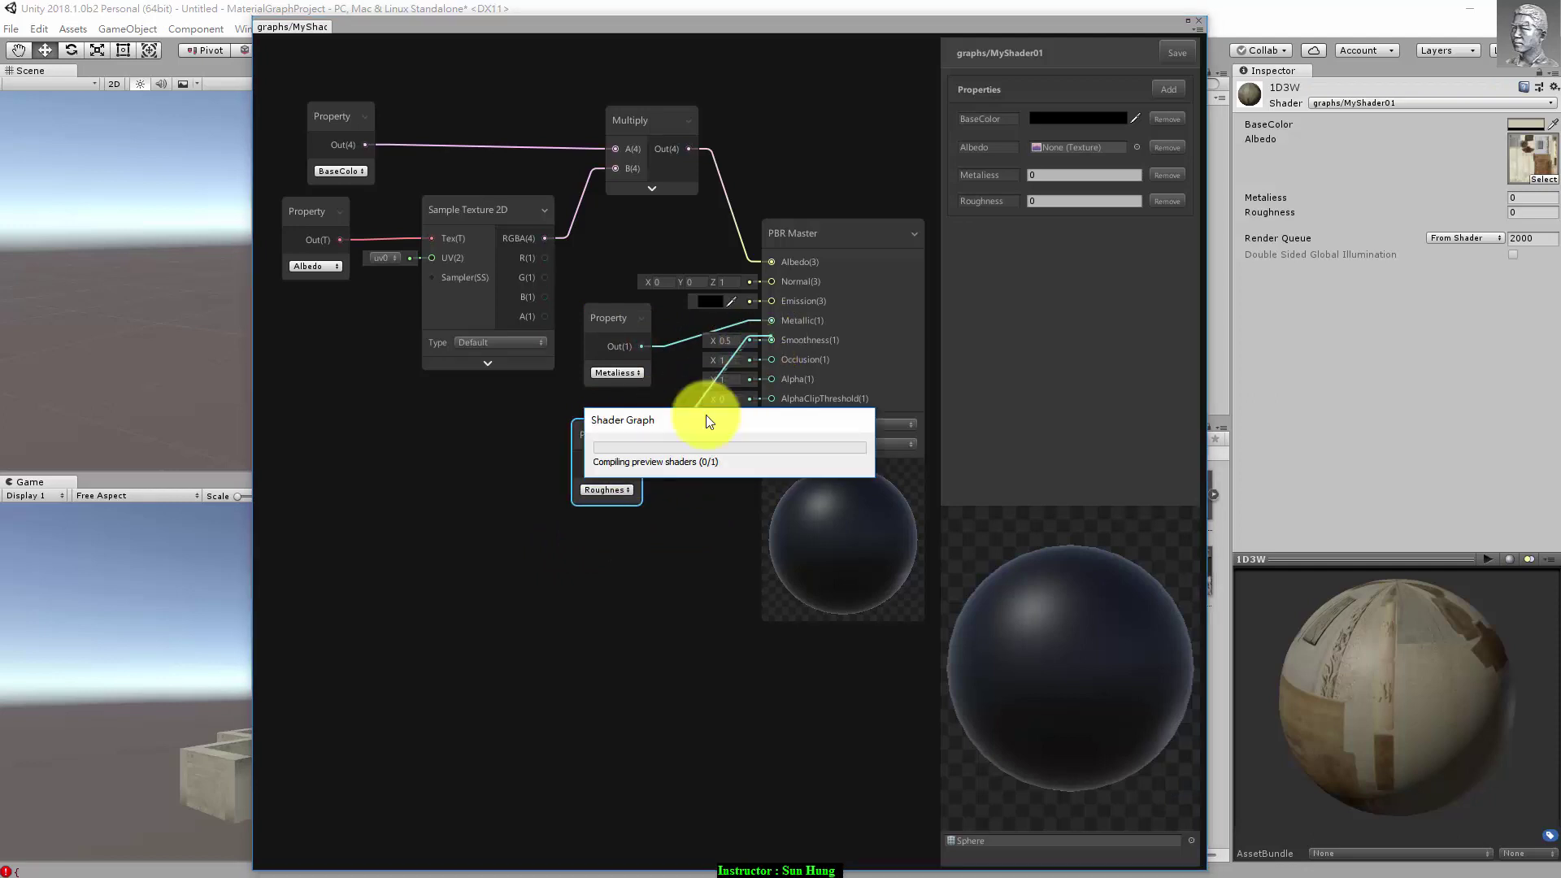
drag(603, 435, 610, 412)
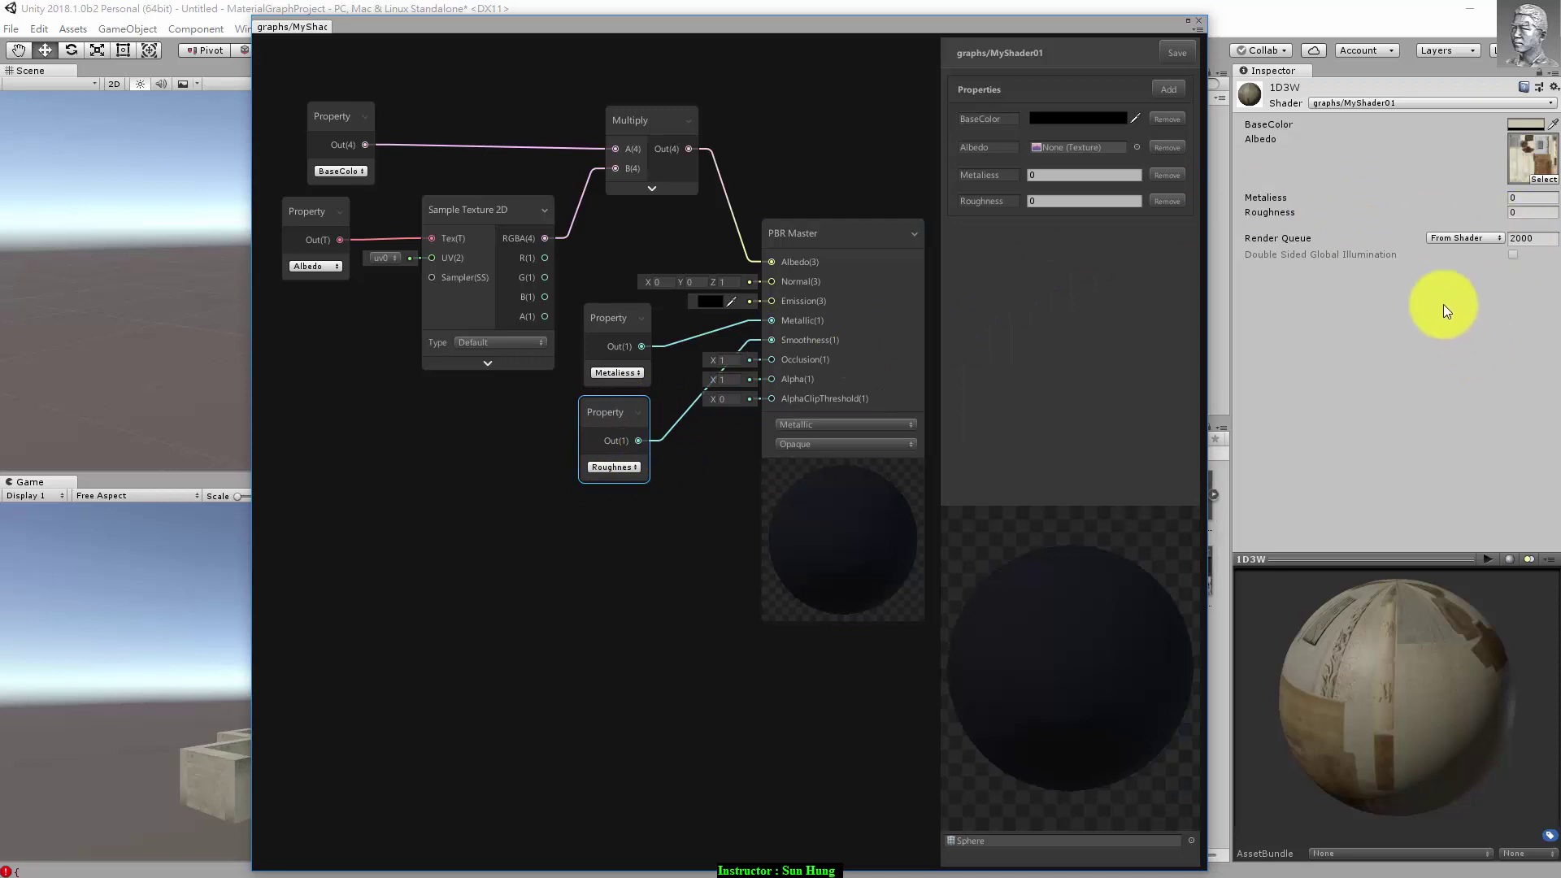
Step: Save the graph and pick 1d3w_abedo as the Albedo property's default texture
click(1173, 52)
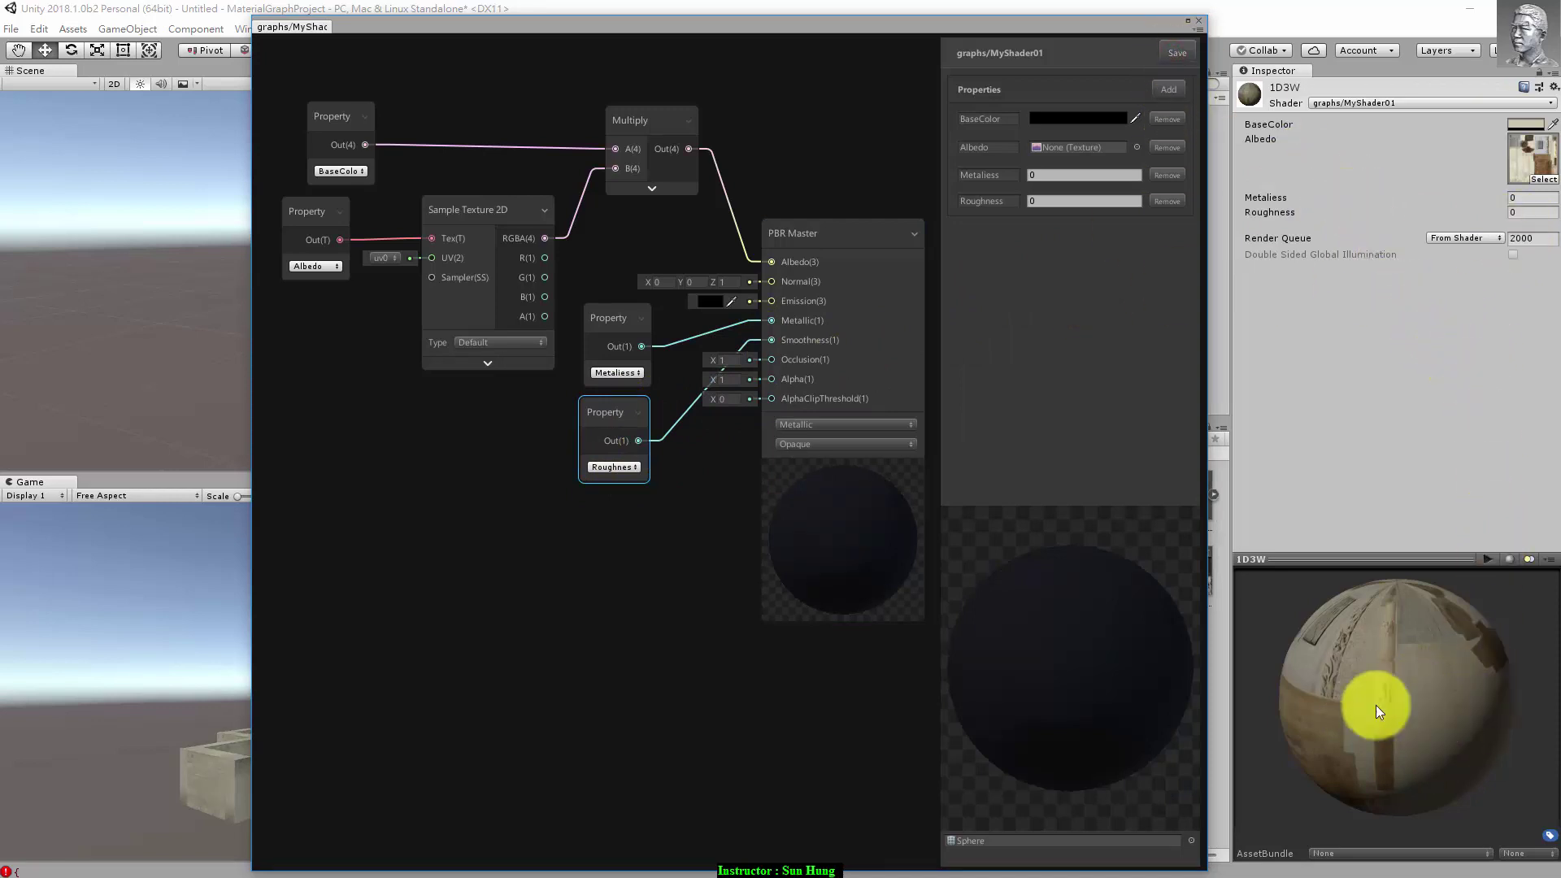
click(478, 210)
click(490, 207)
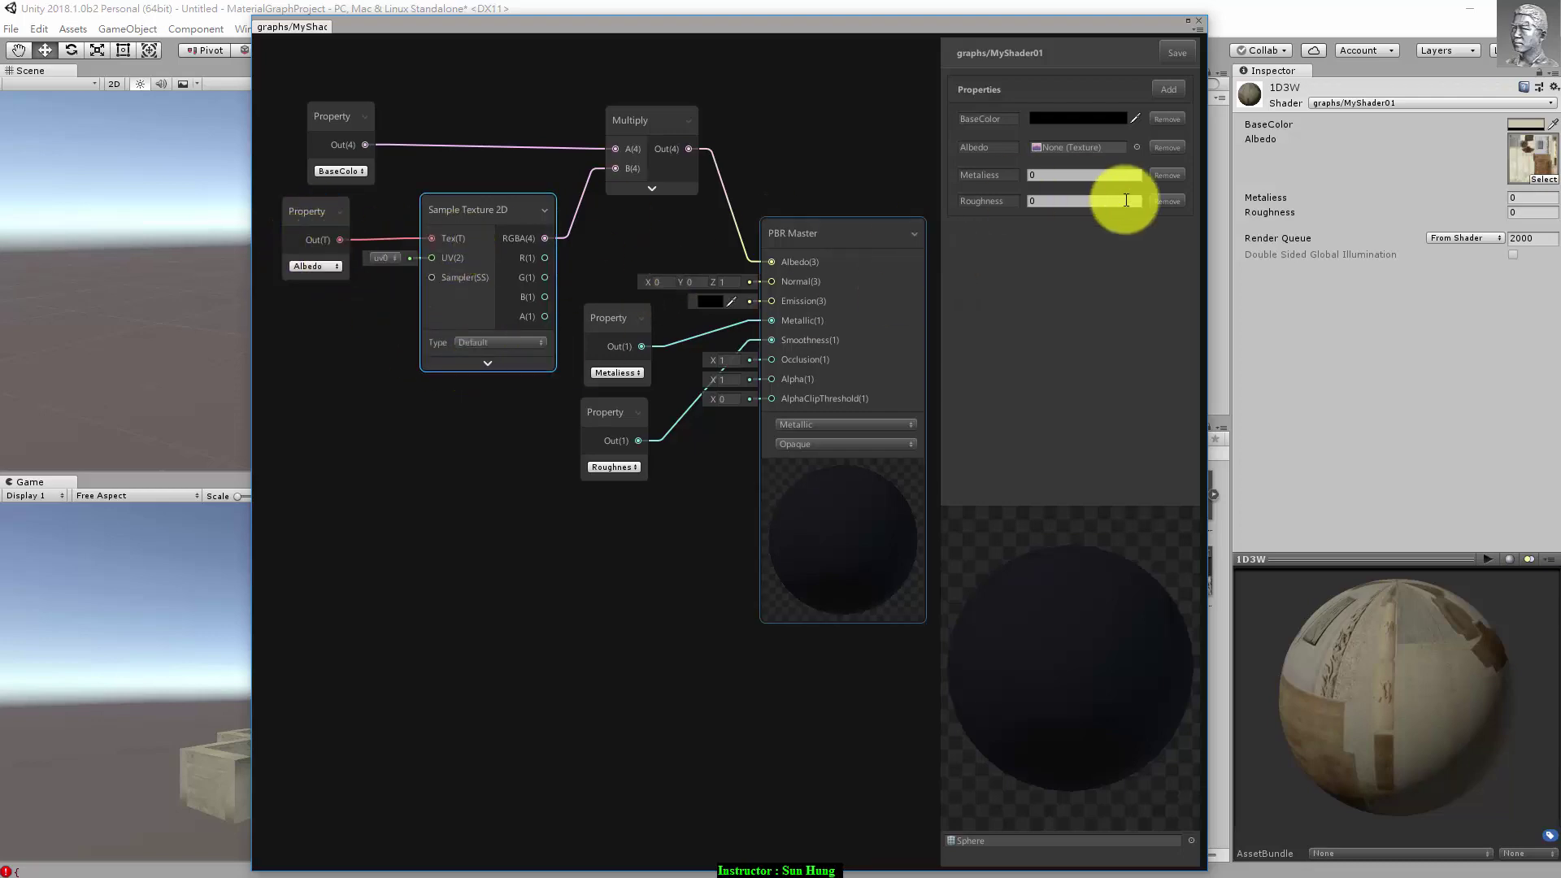
click(1137, 149)
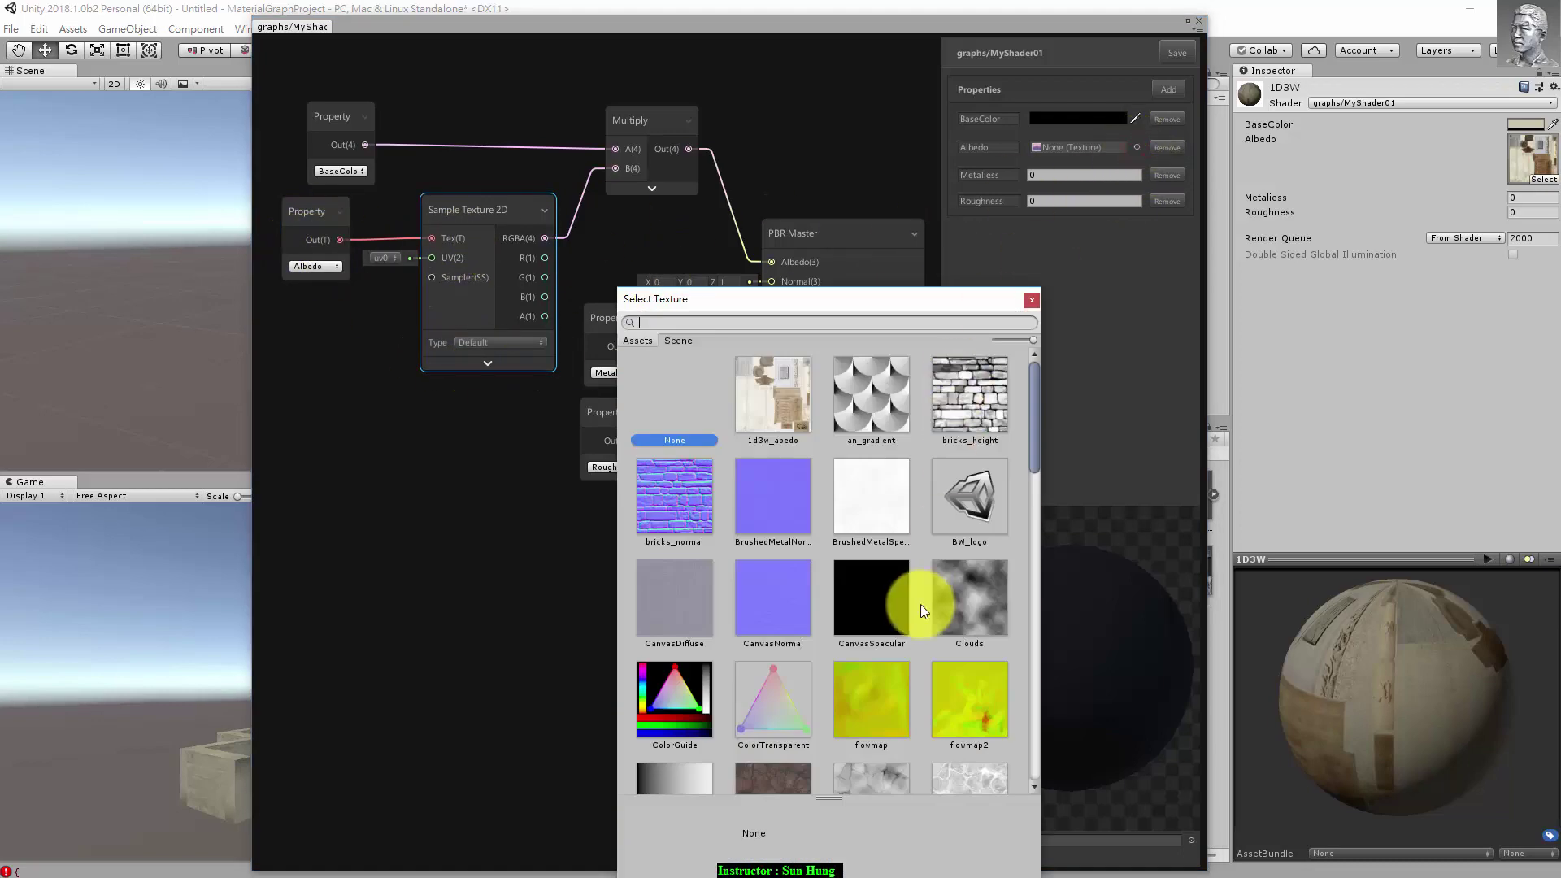
double_click(778, 405)
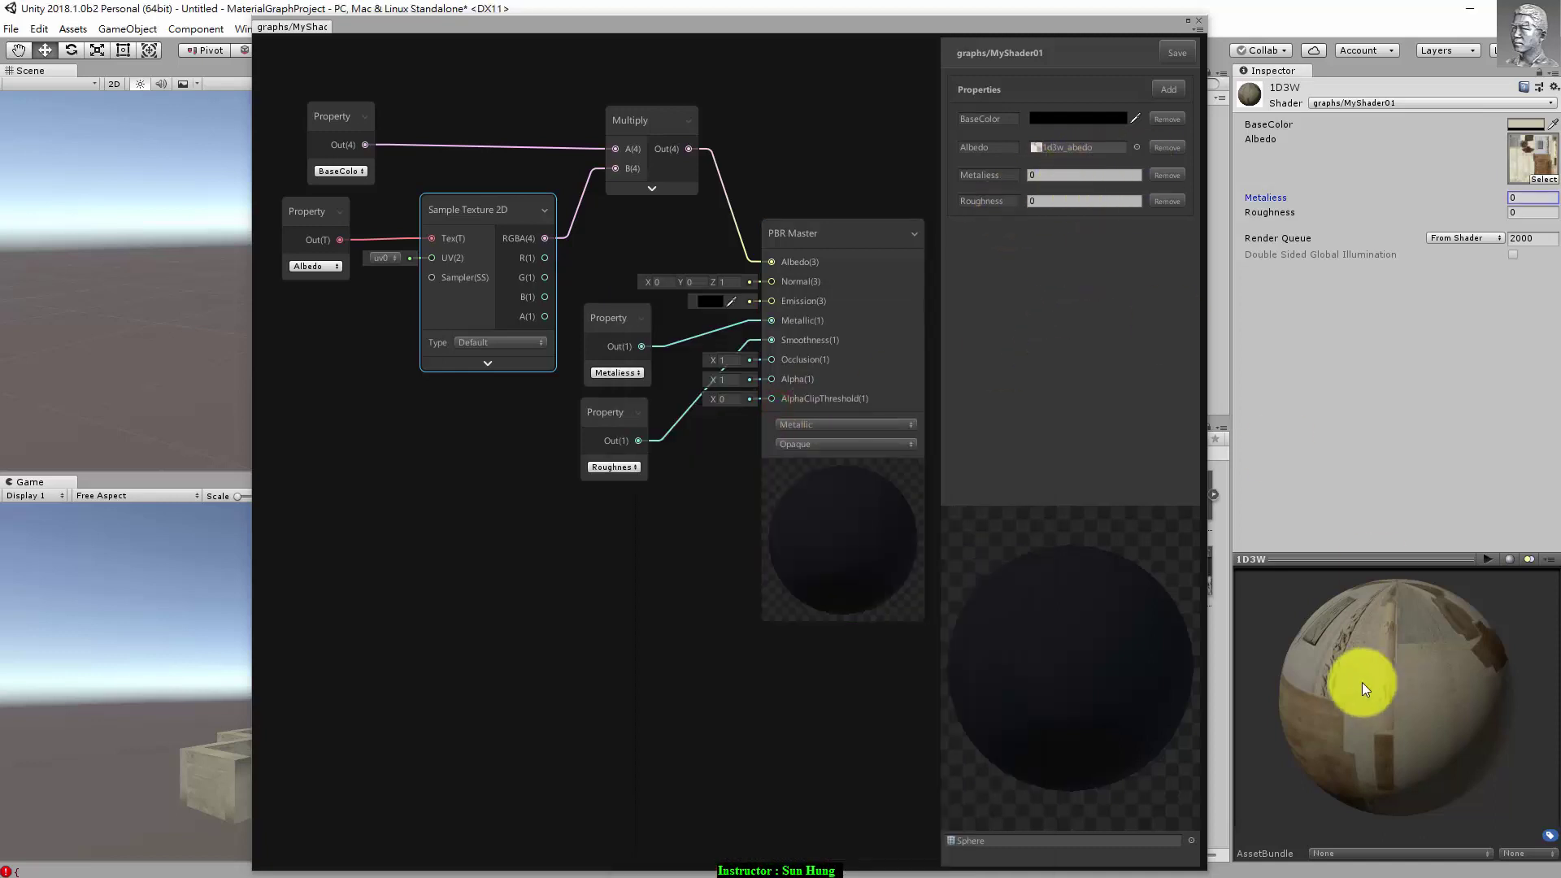
Step: Set the 1D3W material to Metaliess 0.3 and Roughness 0.5, and move the Metaliess node up-left
click(1189, 52)
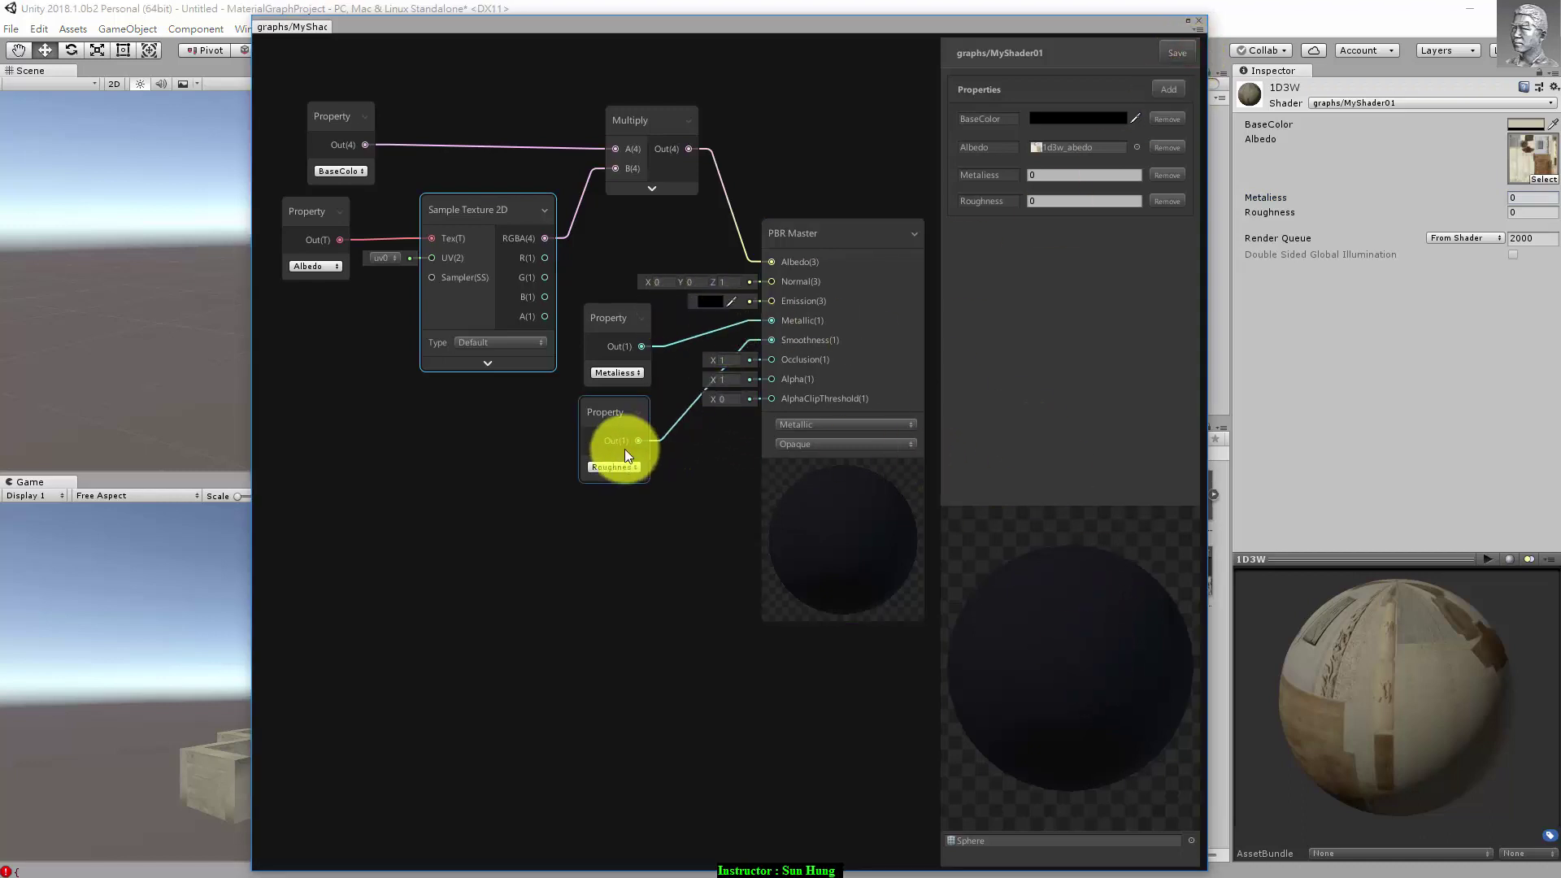
click(1522, 212)
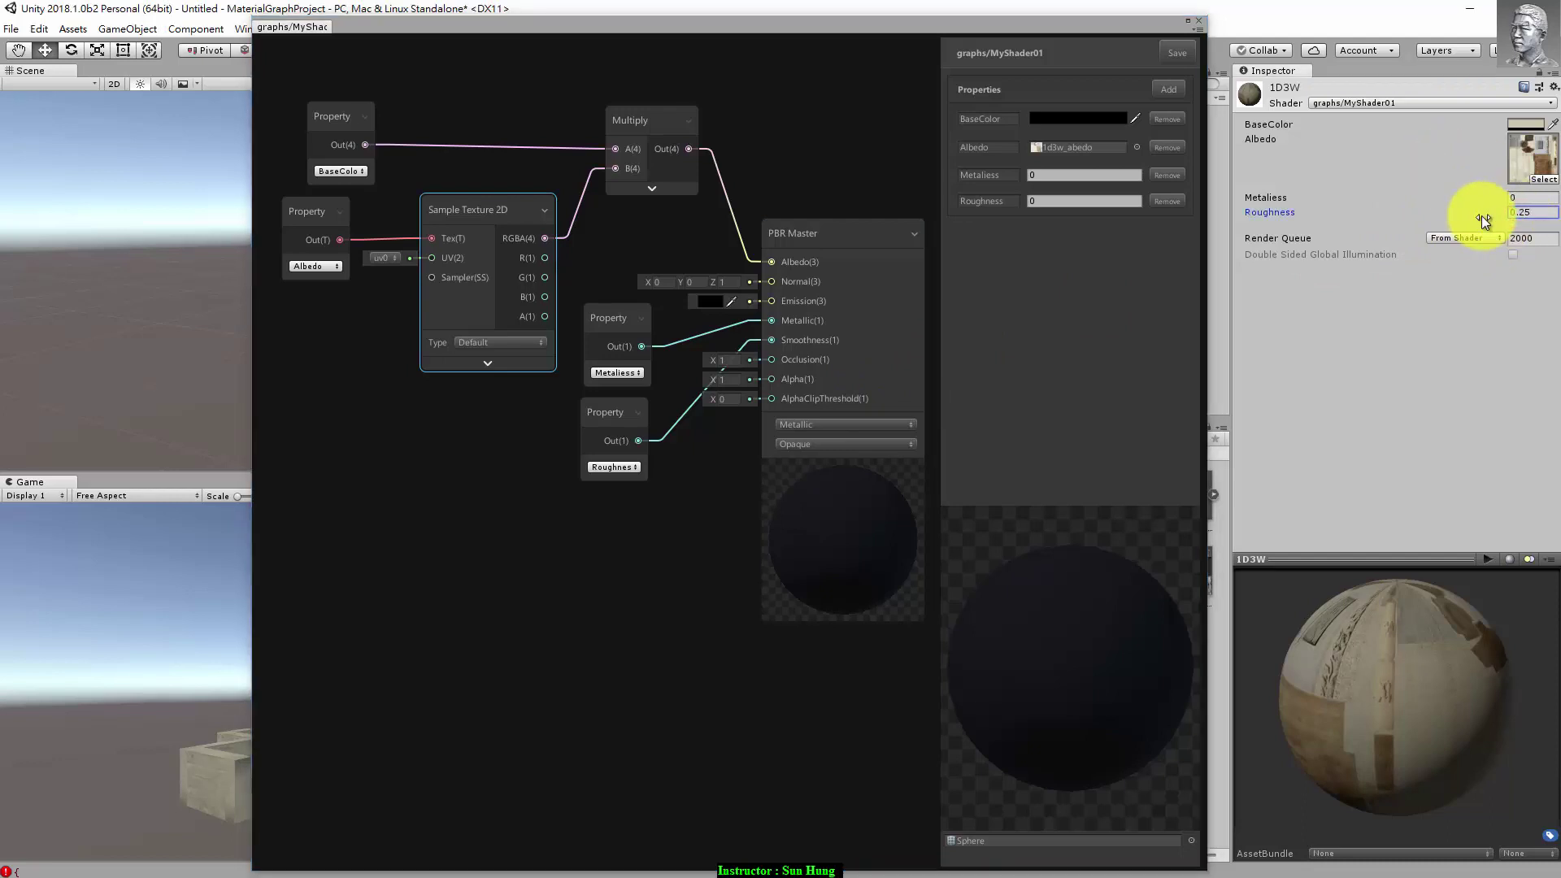
click(1526, 198)
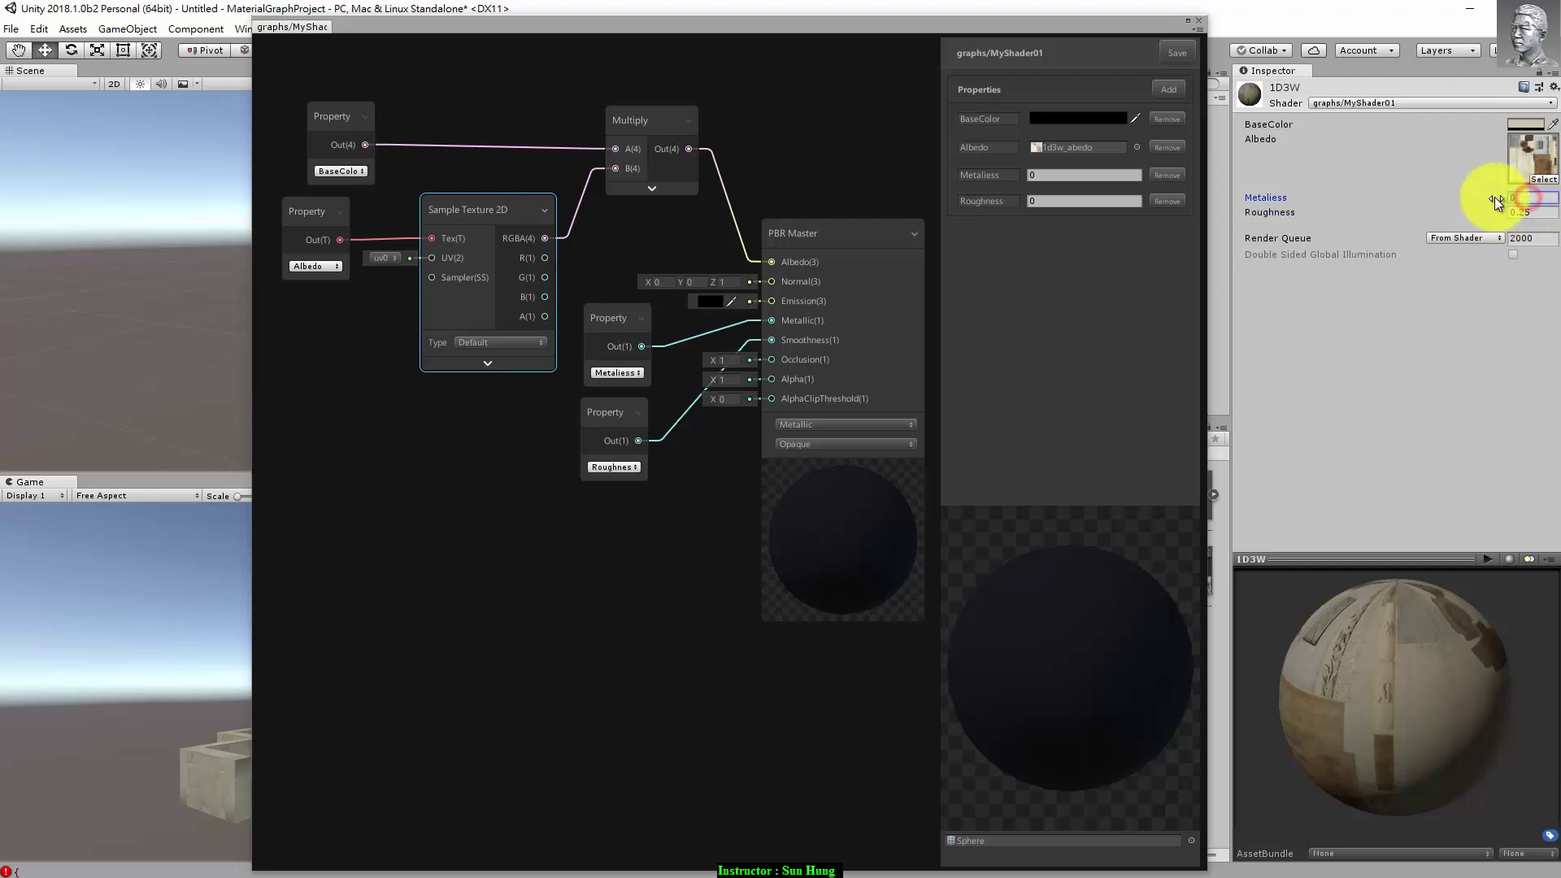
text(.5)
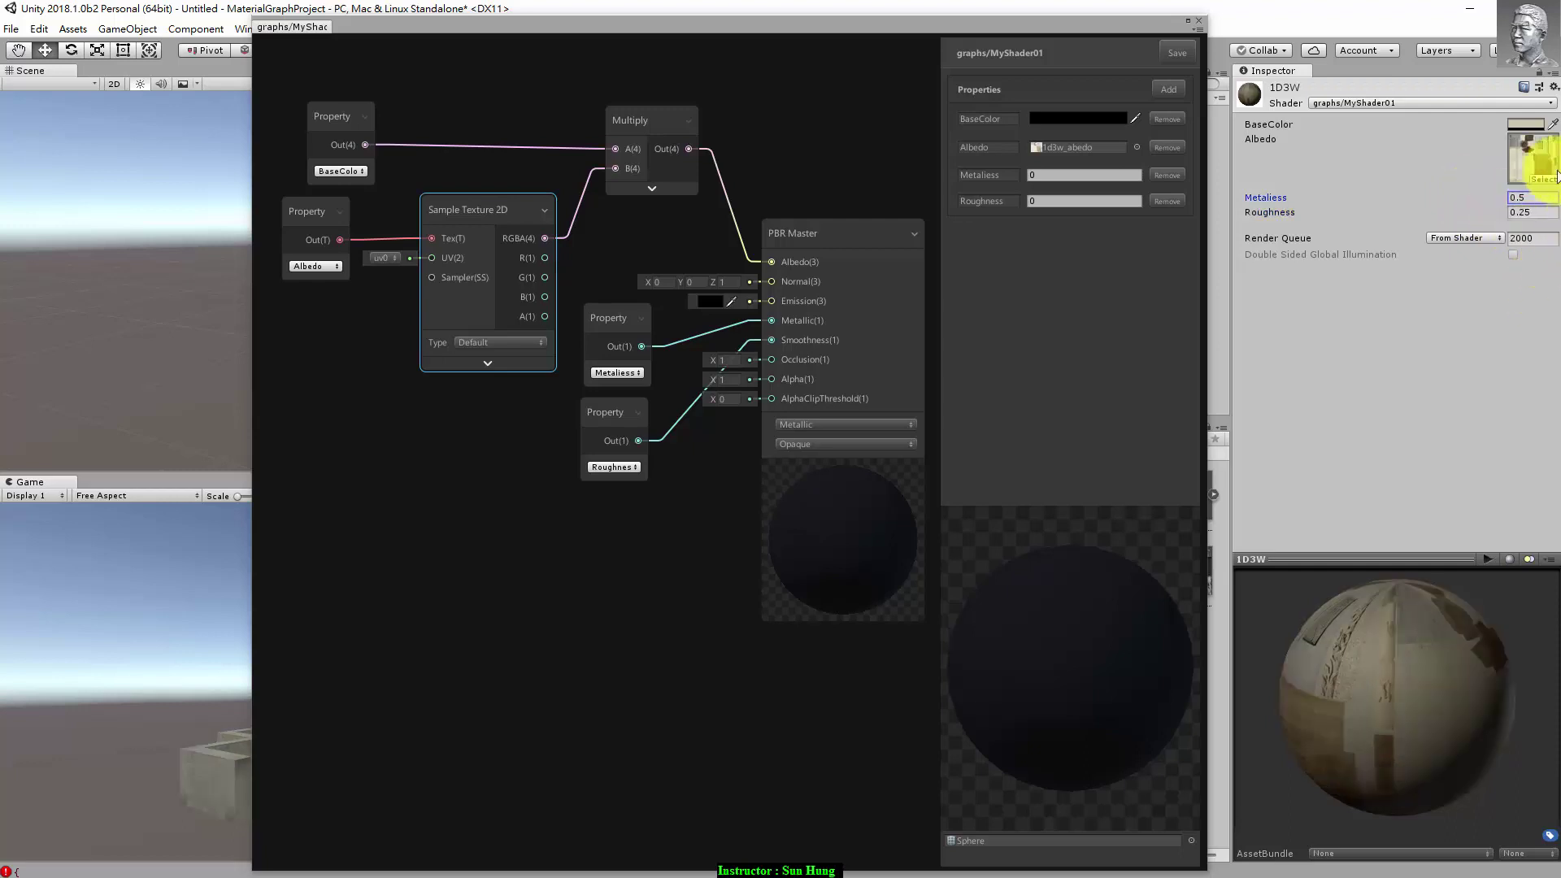
click(1168, 58)
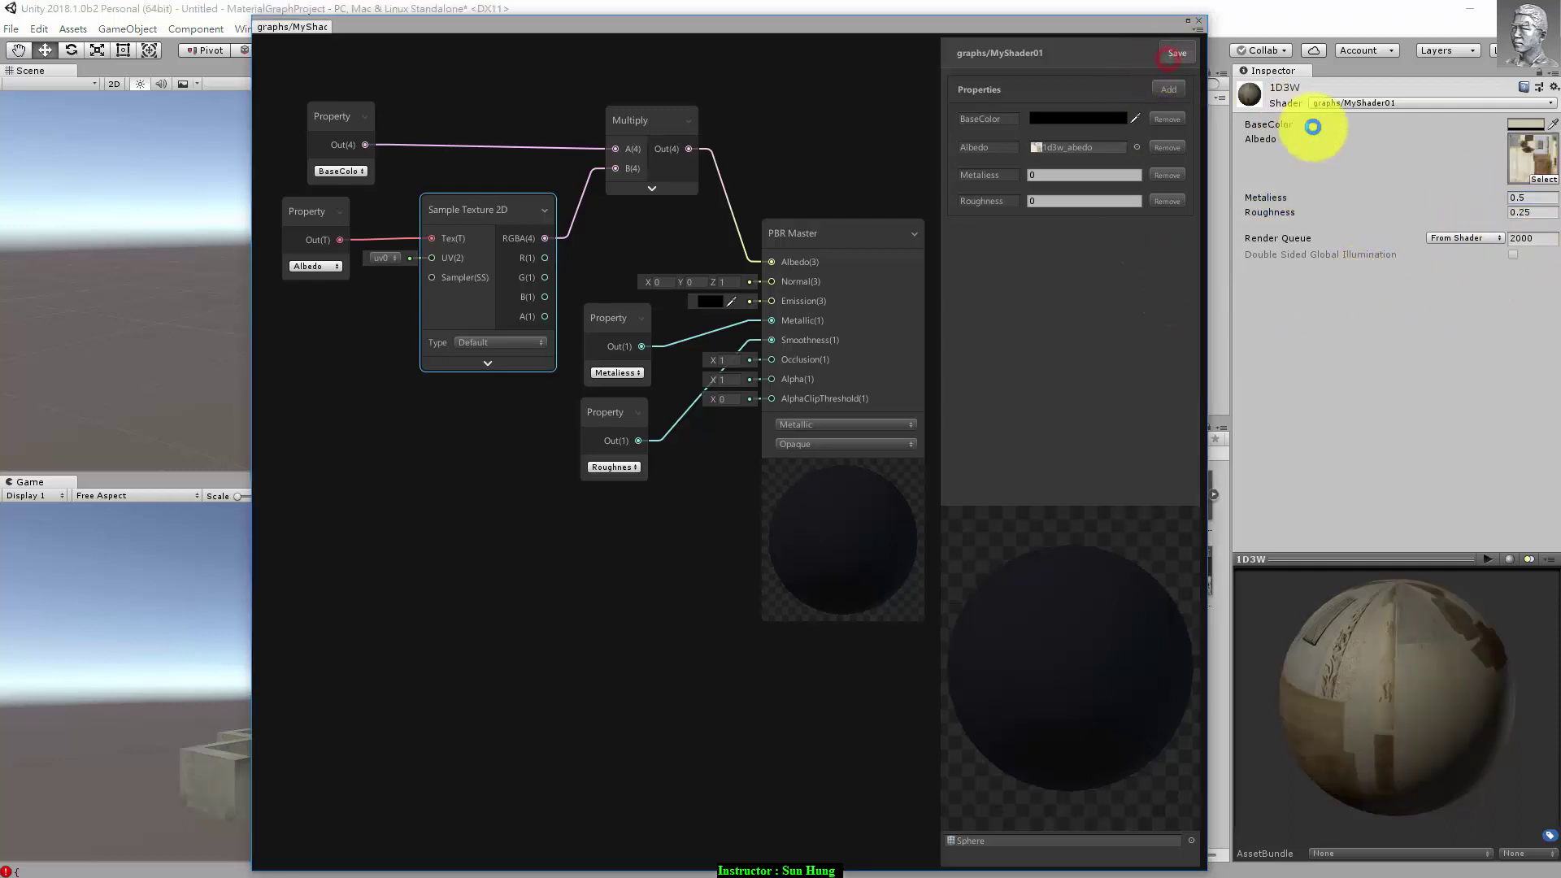
drag(1506, 199, 1505, 207)
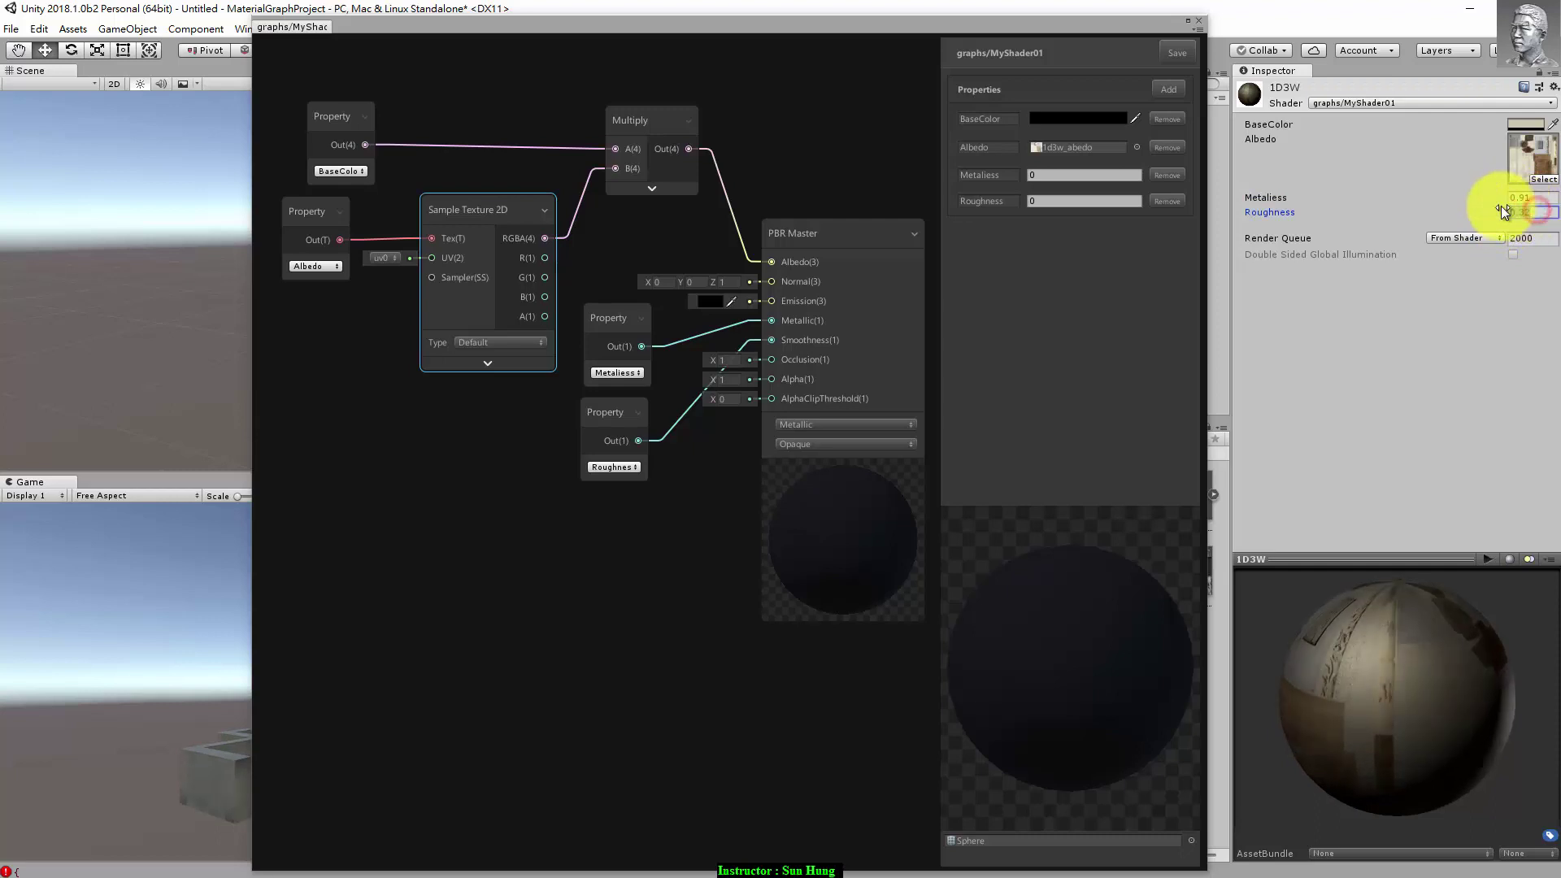
text(0.5)
key(Return)
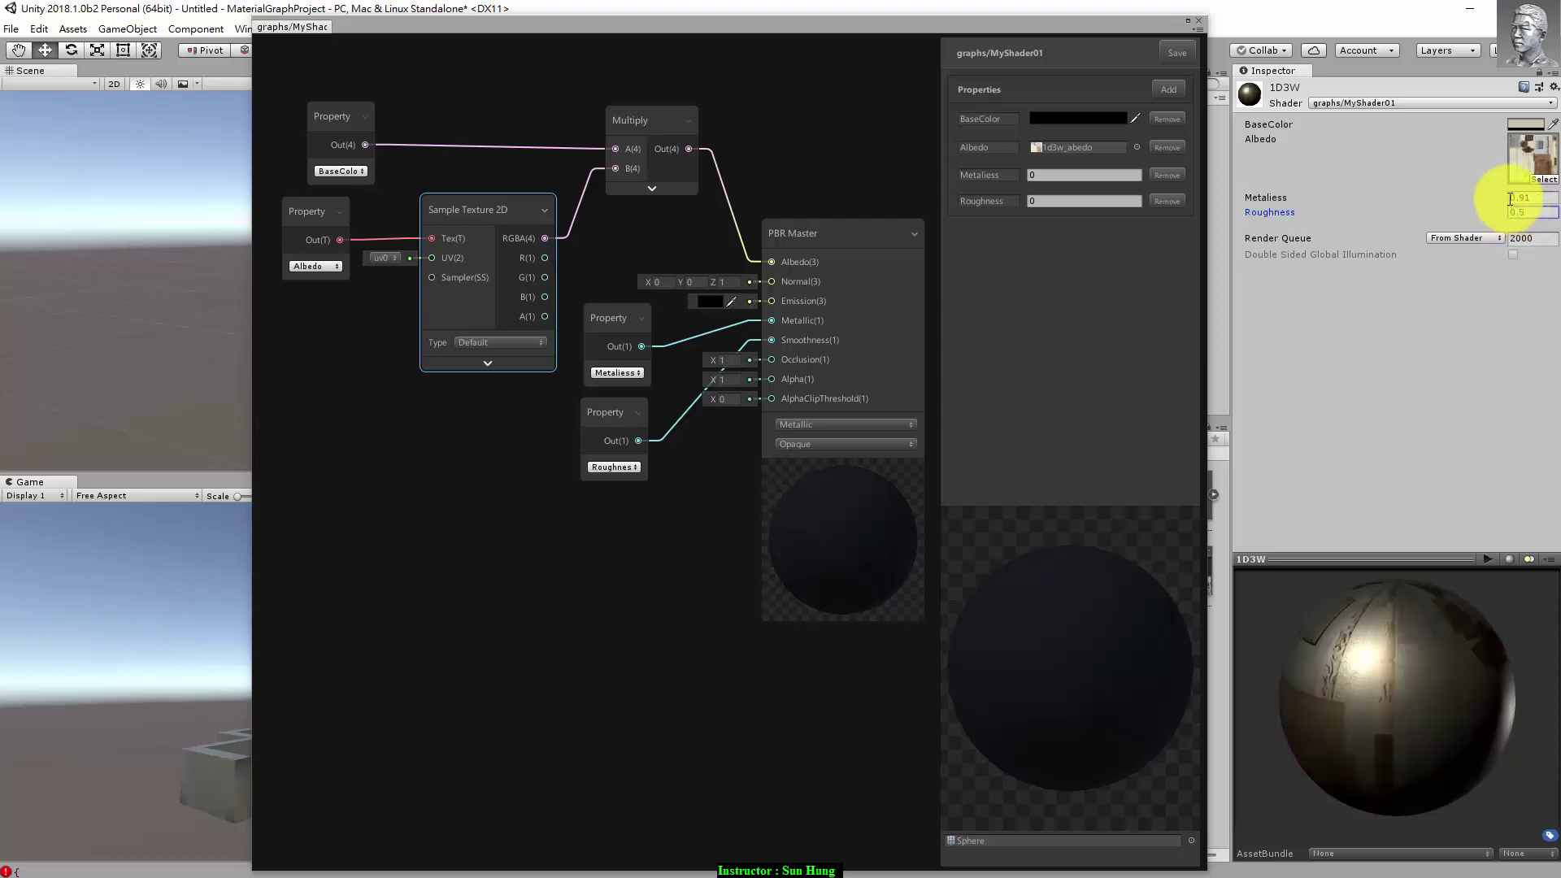
drag(1509, 198, 1495, 198)
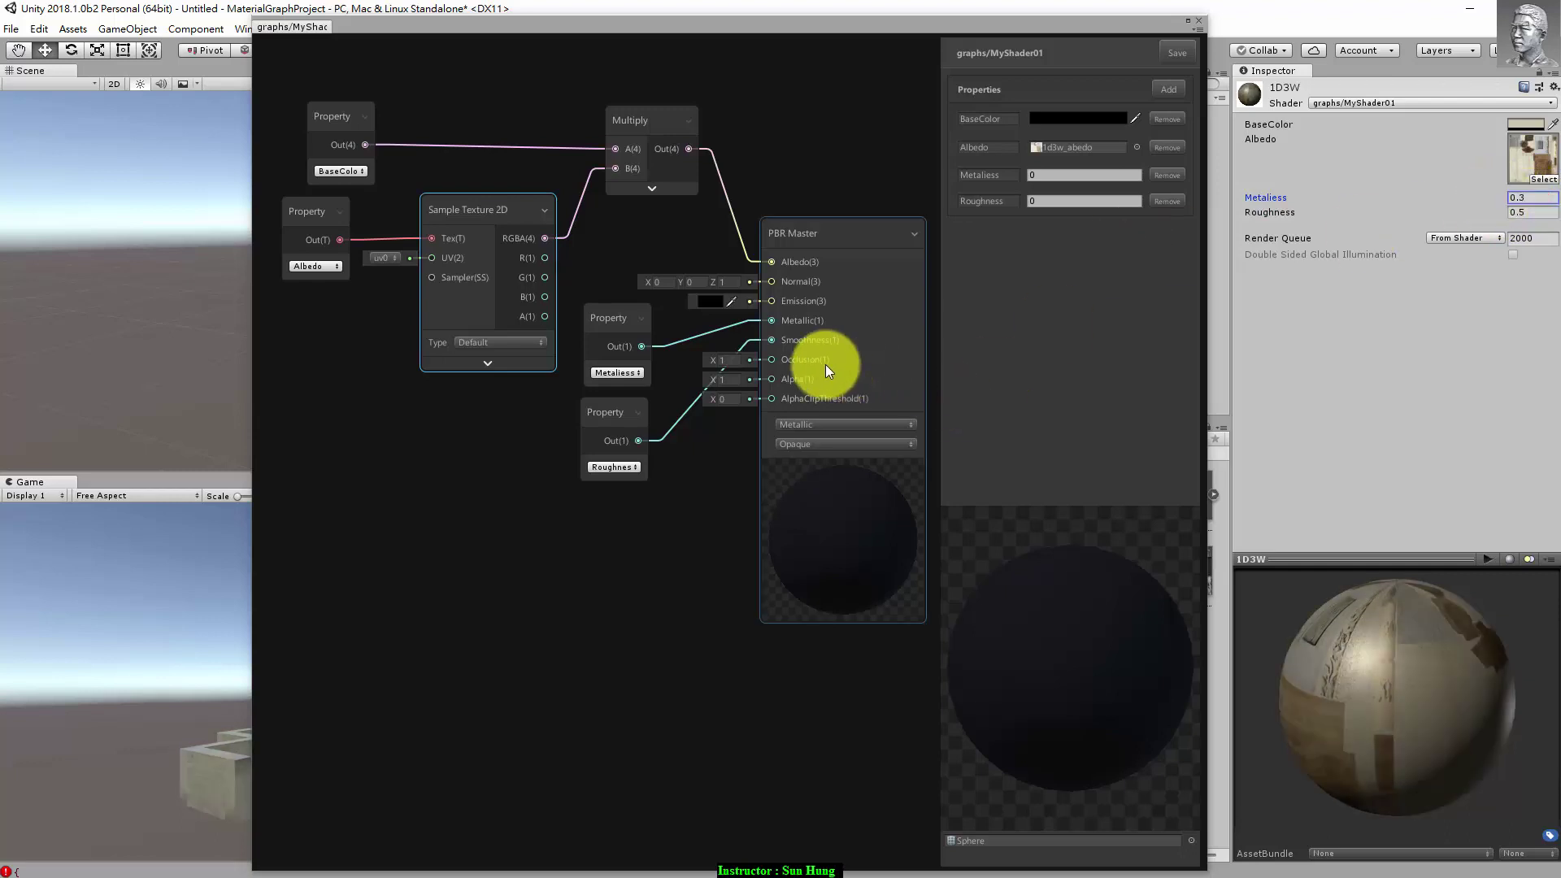
click(616, 317)
mouse_move(616, 315)
mouse_down()
mouse_move(597, 265)
mouse_move(452, 398)
mouse_up()
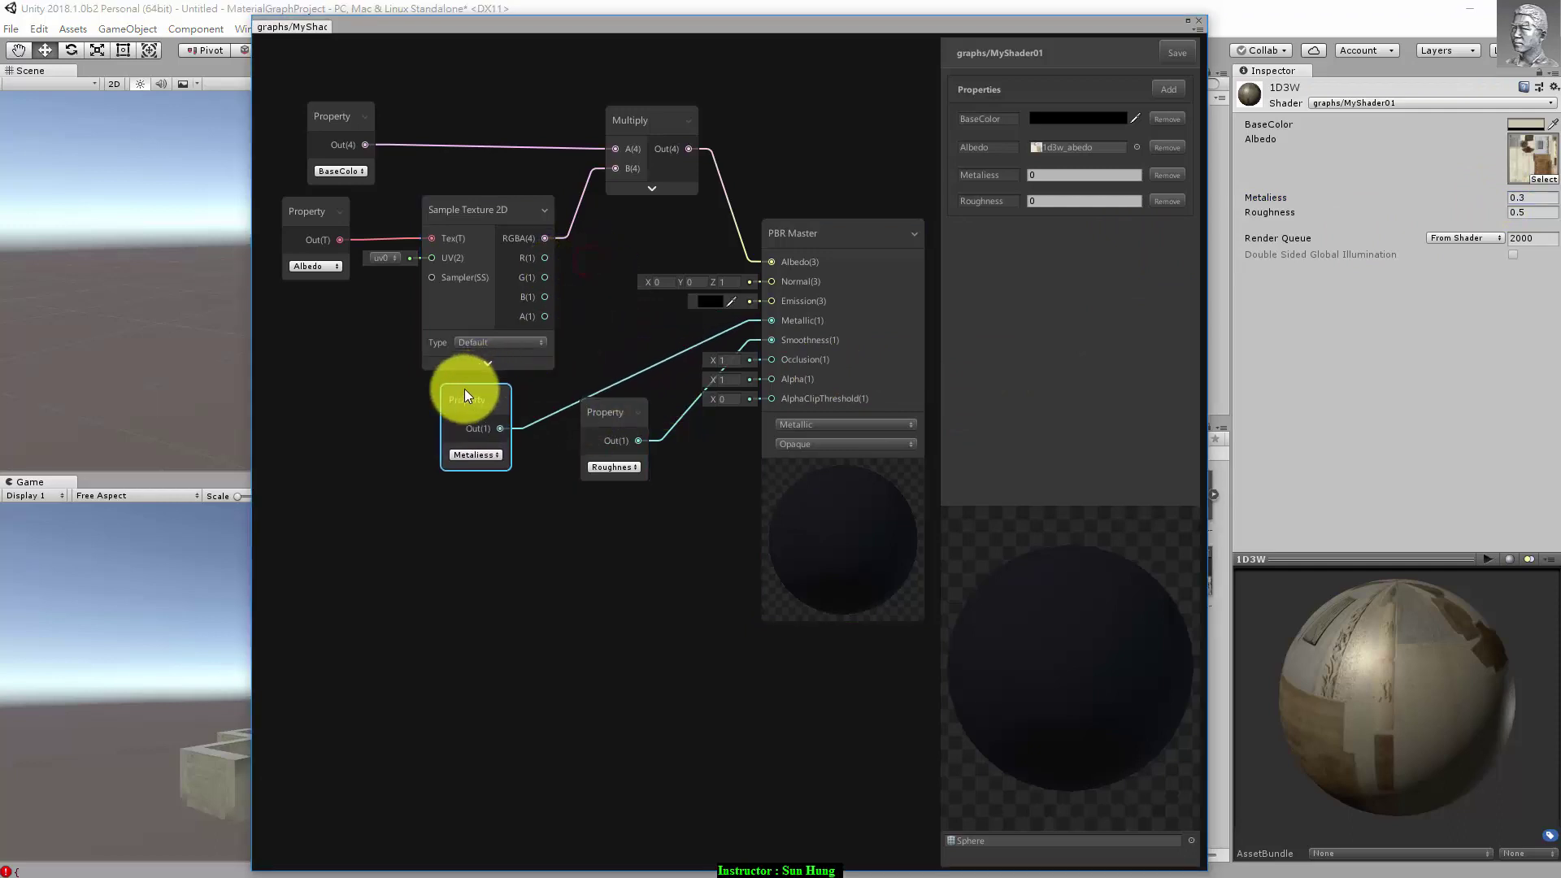
Step: Place Roughness below Metaliess, add a Normal Create node, and feed it the Albedo texture
mouse_move(618, 415)
mouse_down()
mouse_move(449, 497)
mouse_move(470, 491)
mouse_up()
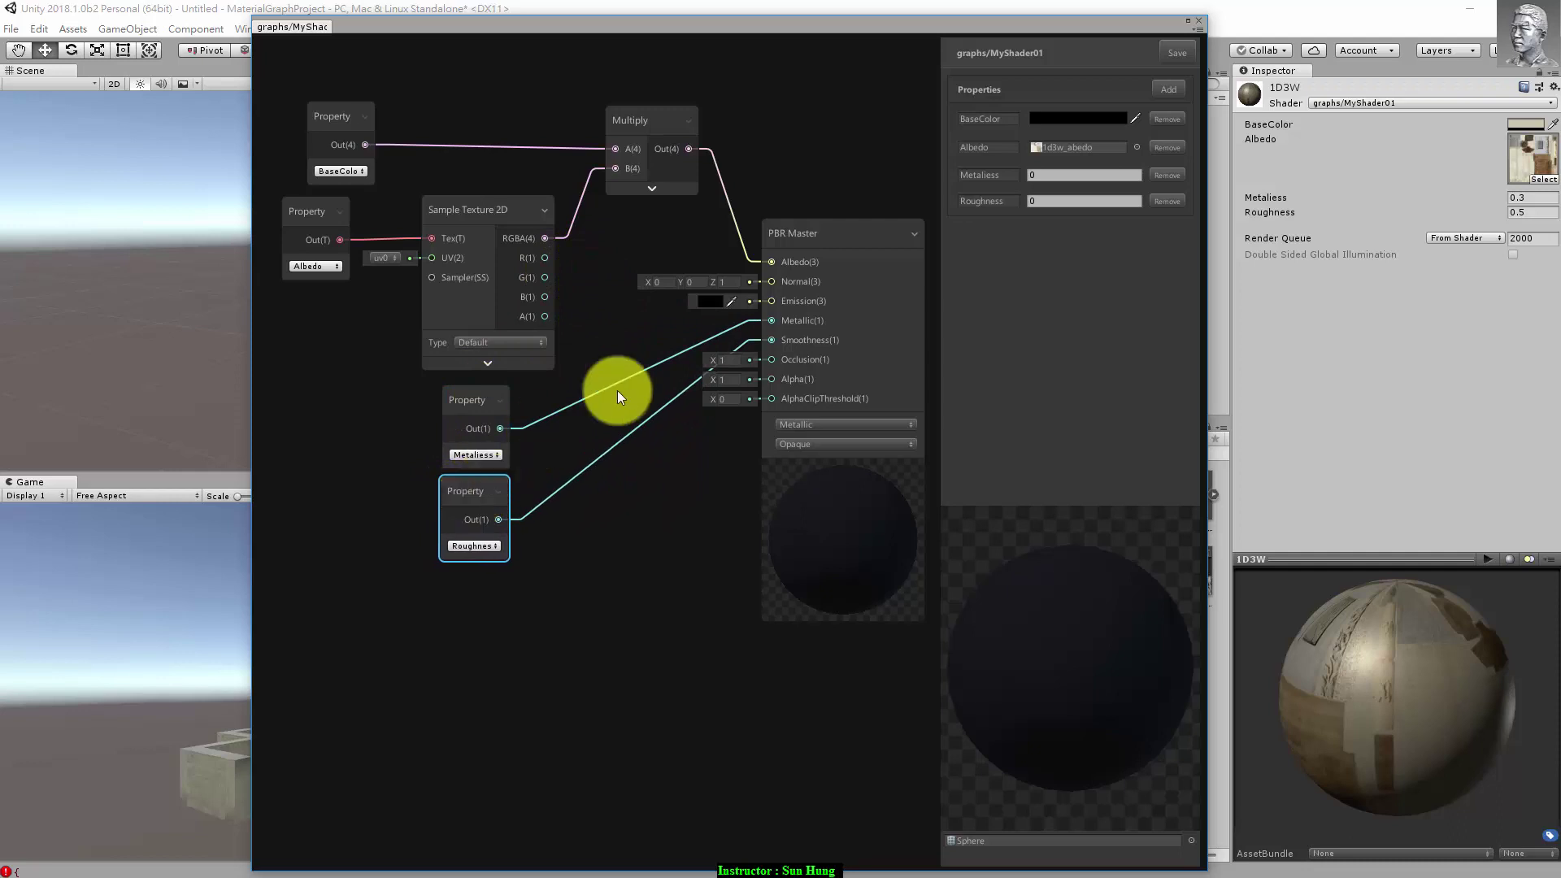
click(777, 285)
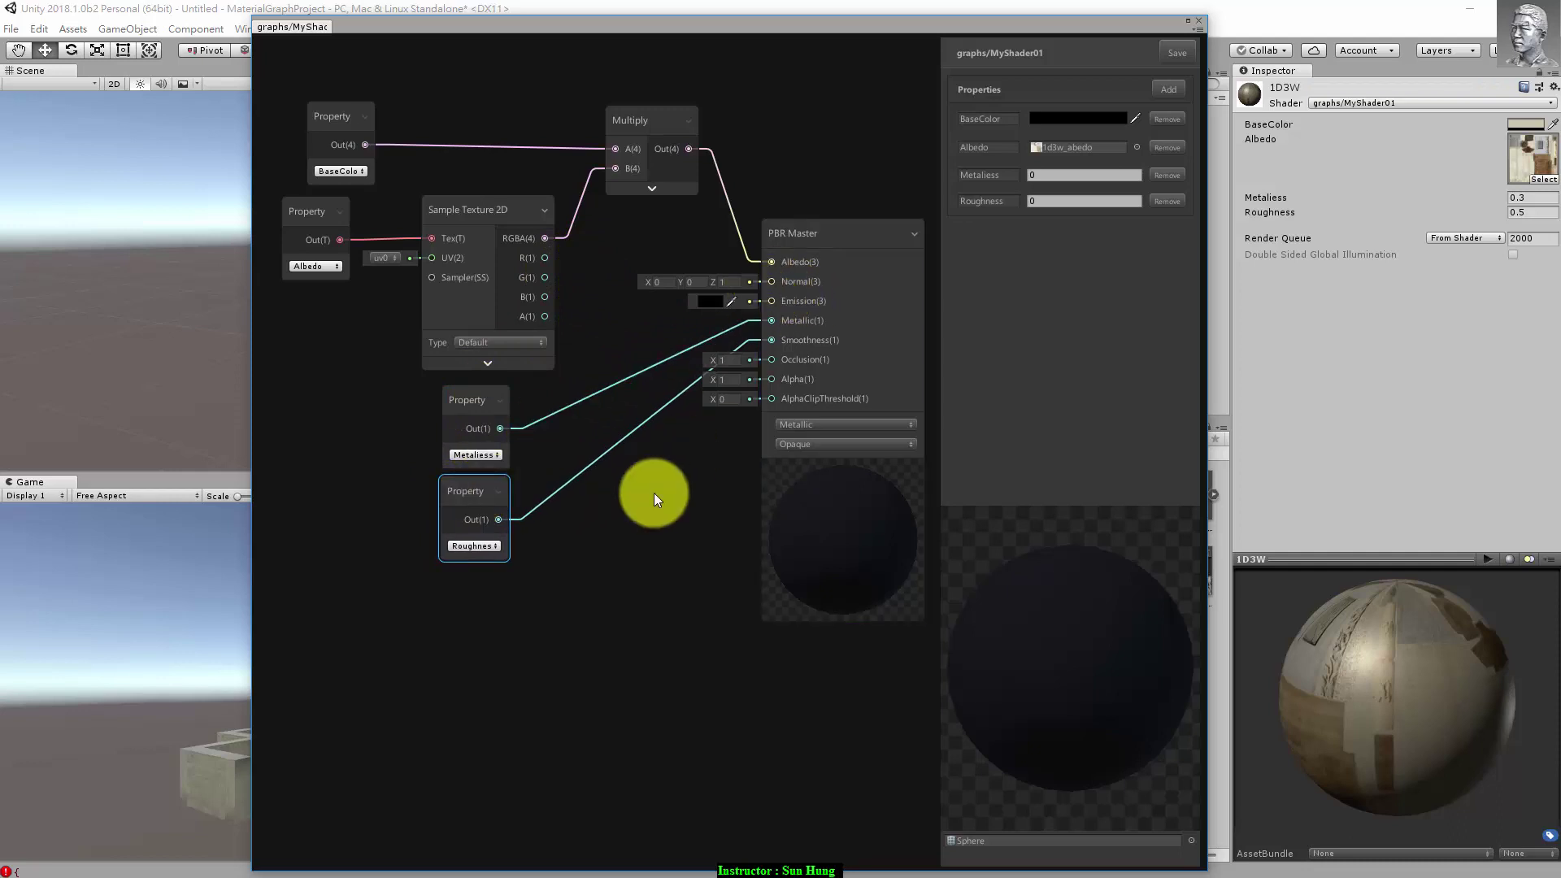
right_click(578, 550)
click(618, 561)
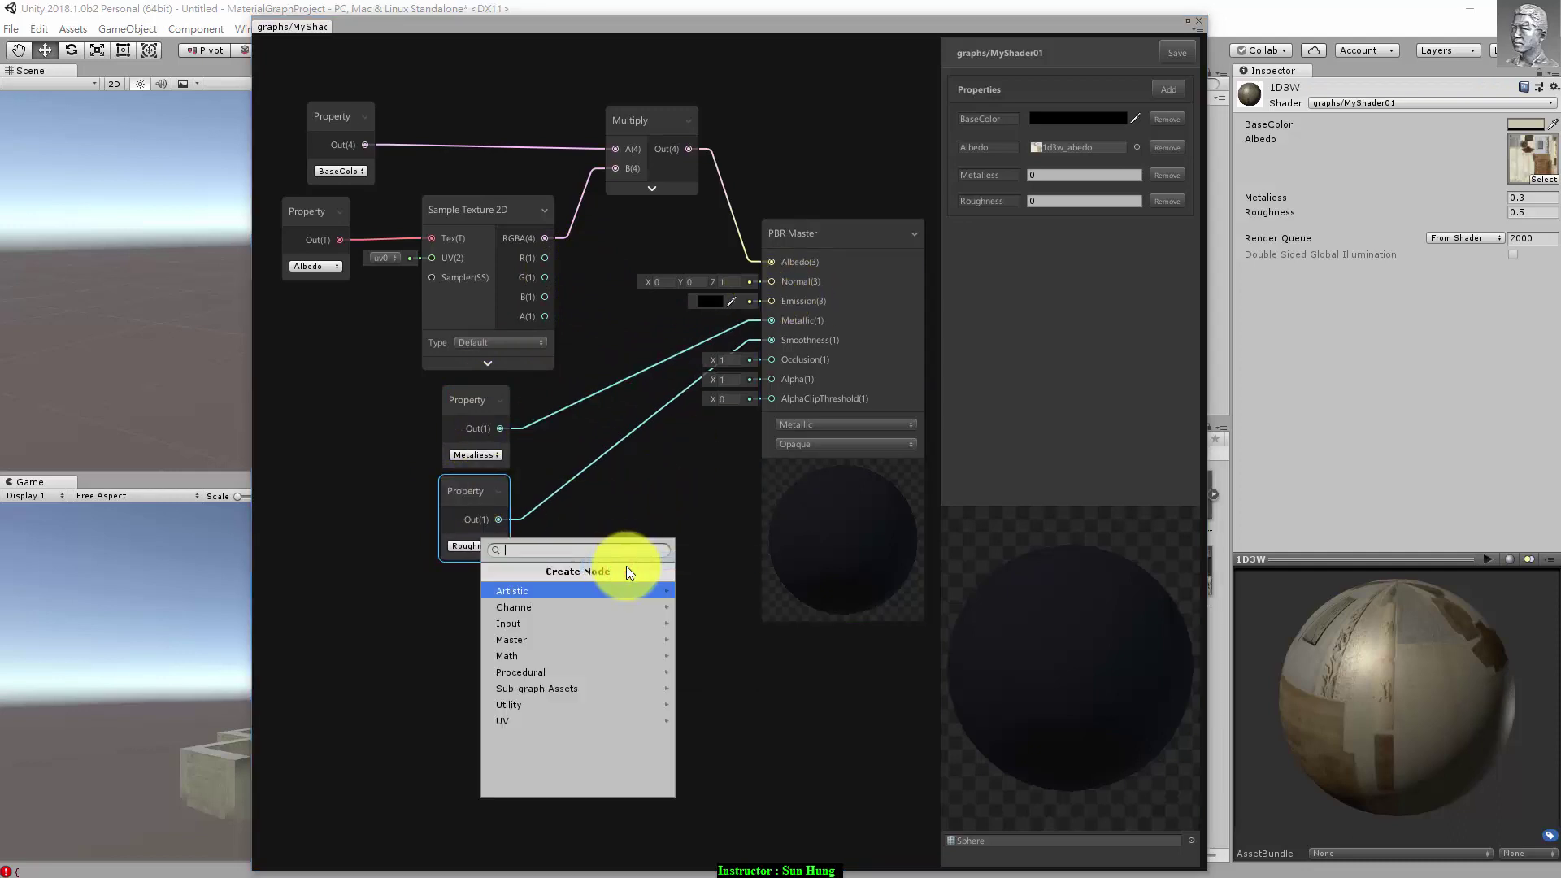
text(nor)
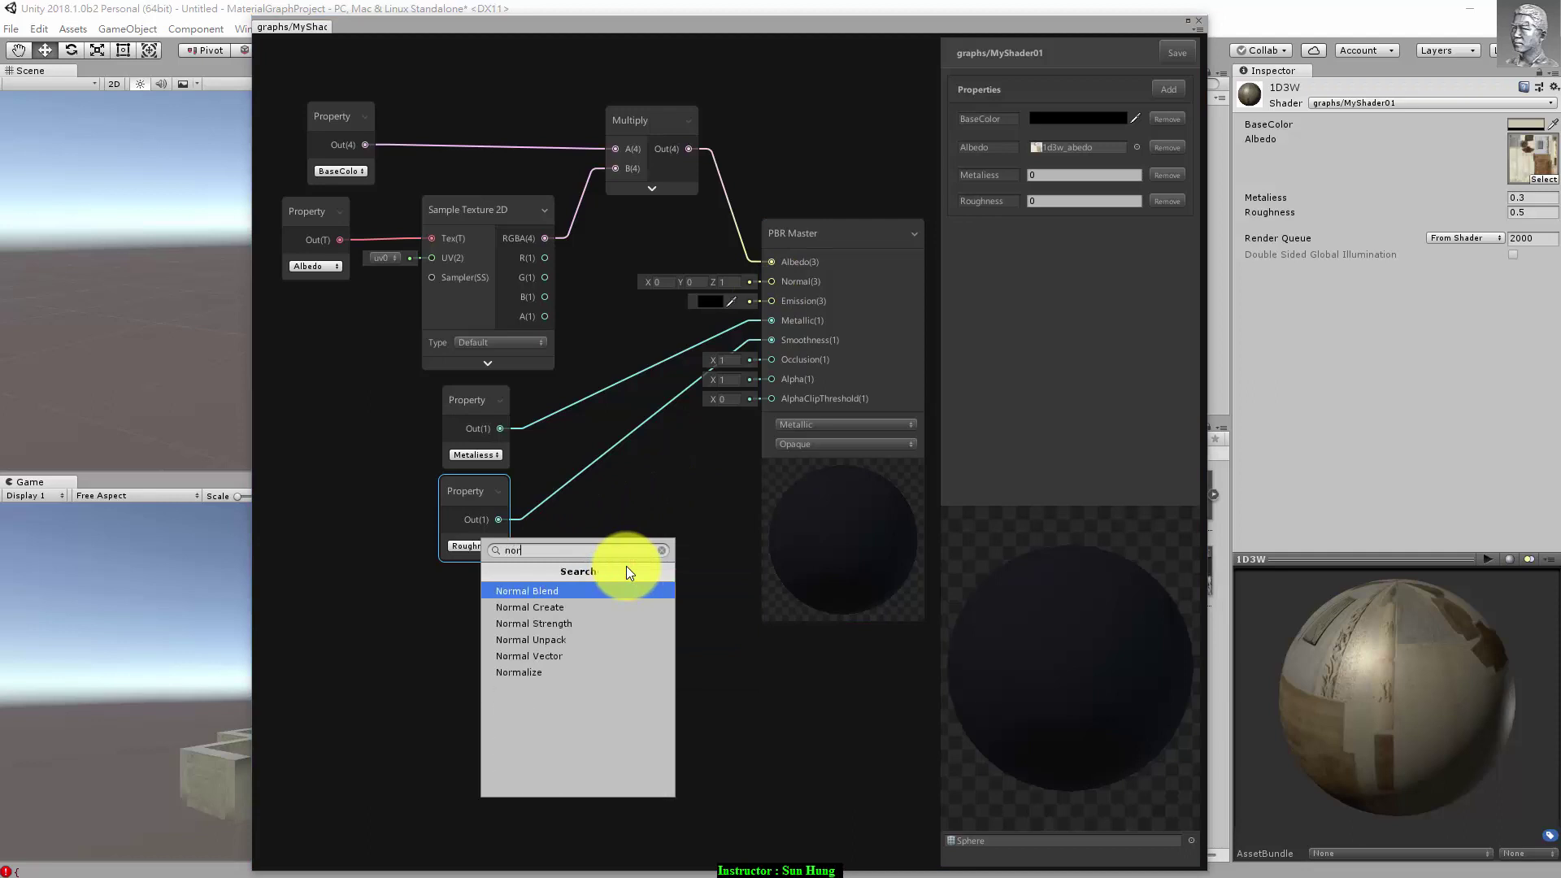
text(ma)
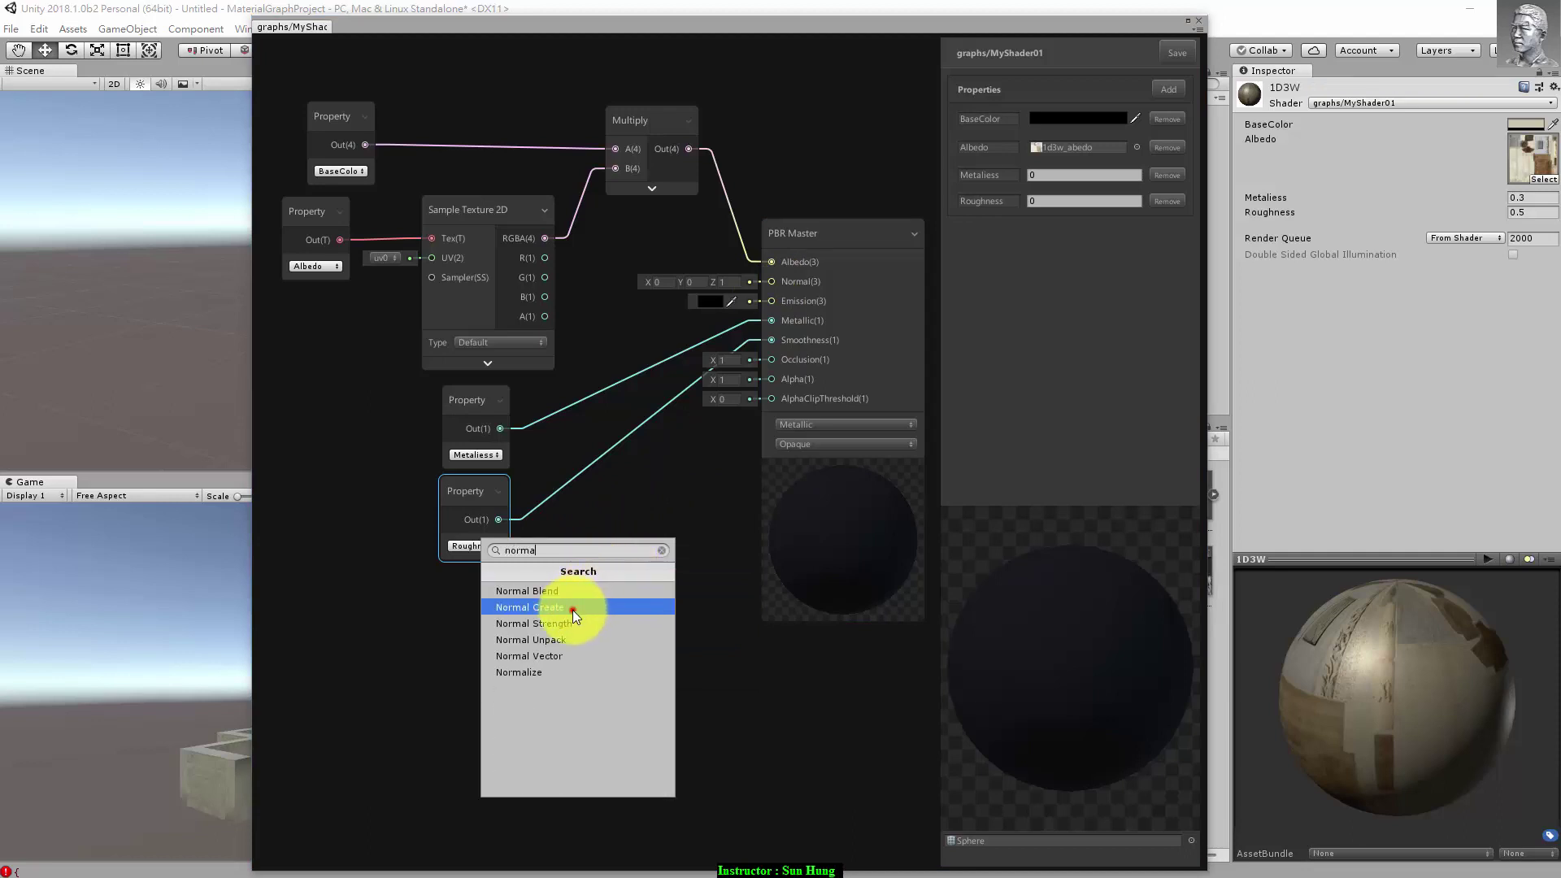
click(573, 608)
drag(665, 565, 646, 558)
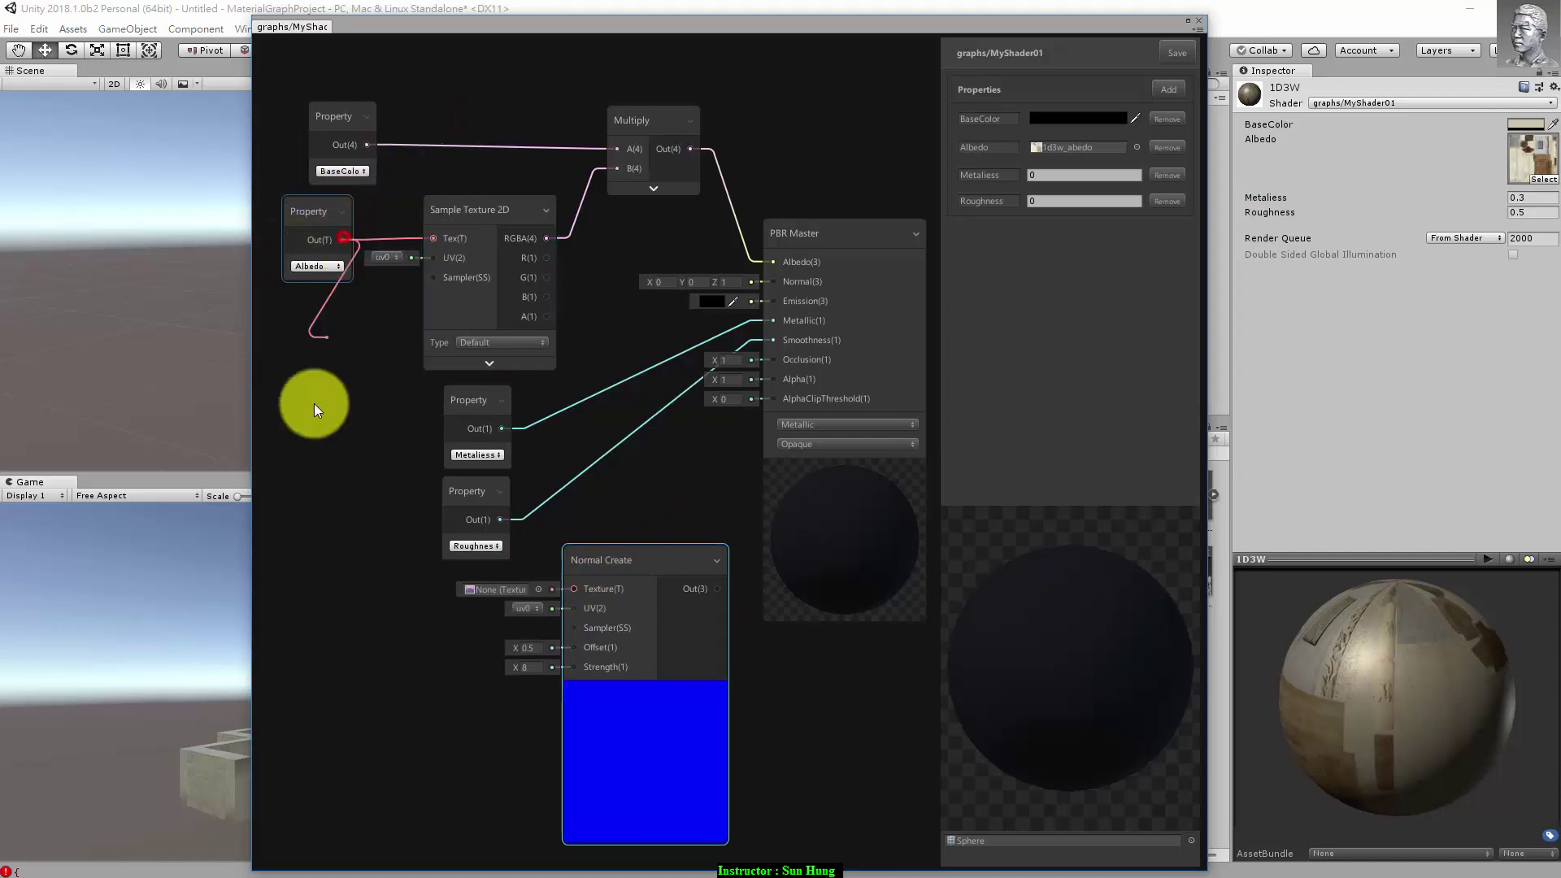
drag(343, 239, 577, 595)
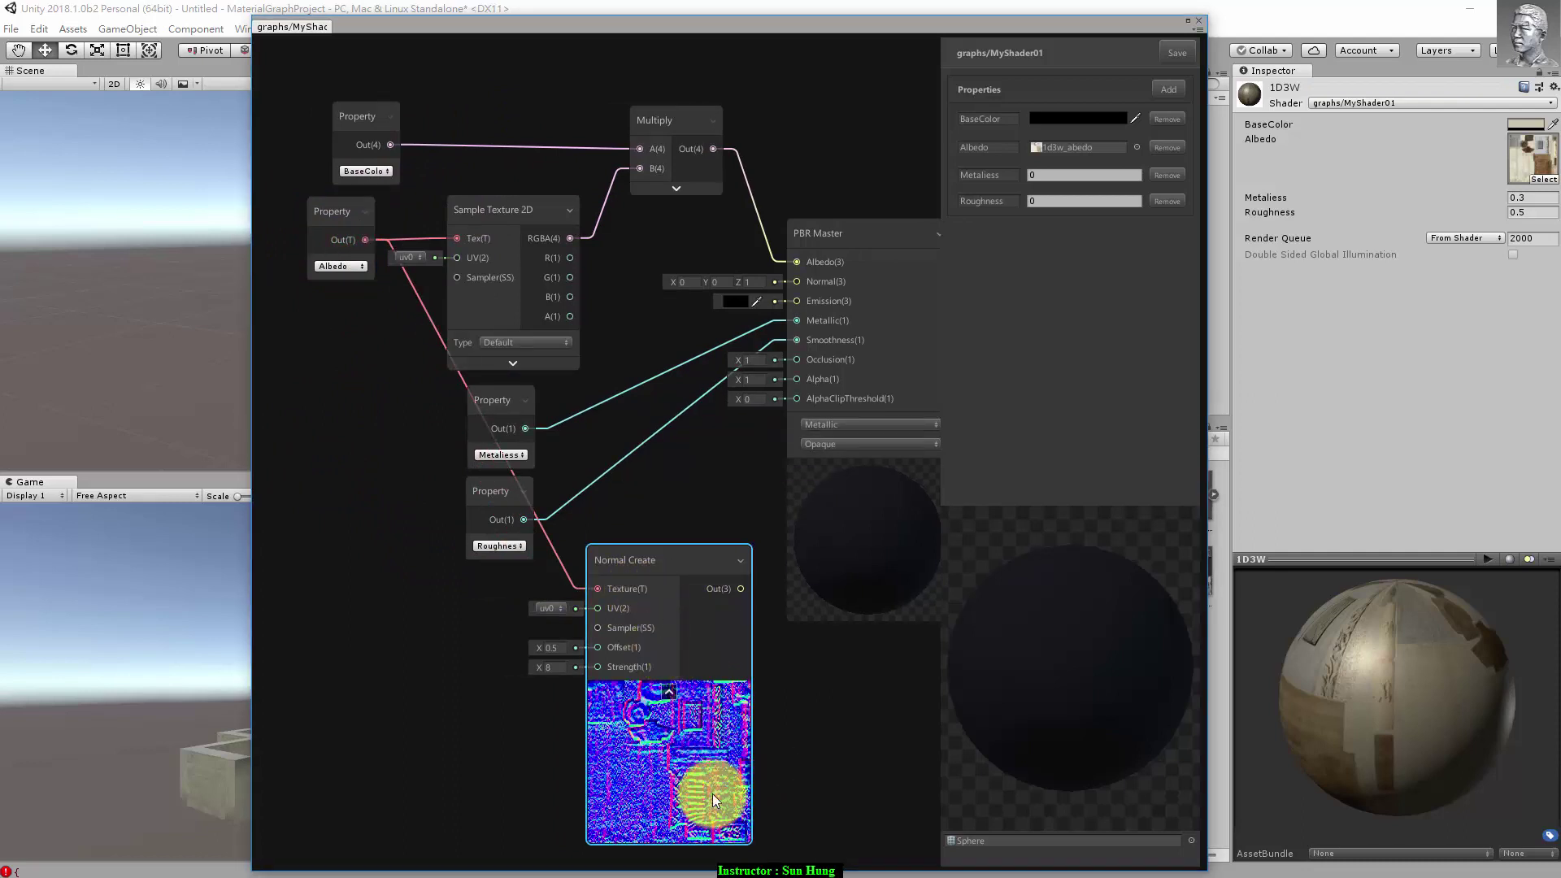
Step: Connect Normal Create to PBR Master's Normal and set Metaliess 0.3, Roughness 0.5 defaults
drag(741, 589, 790, 281)
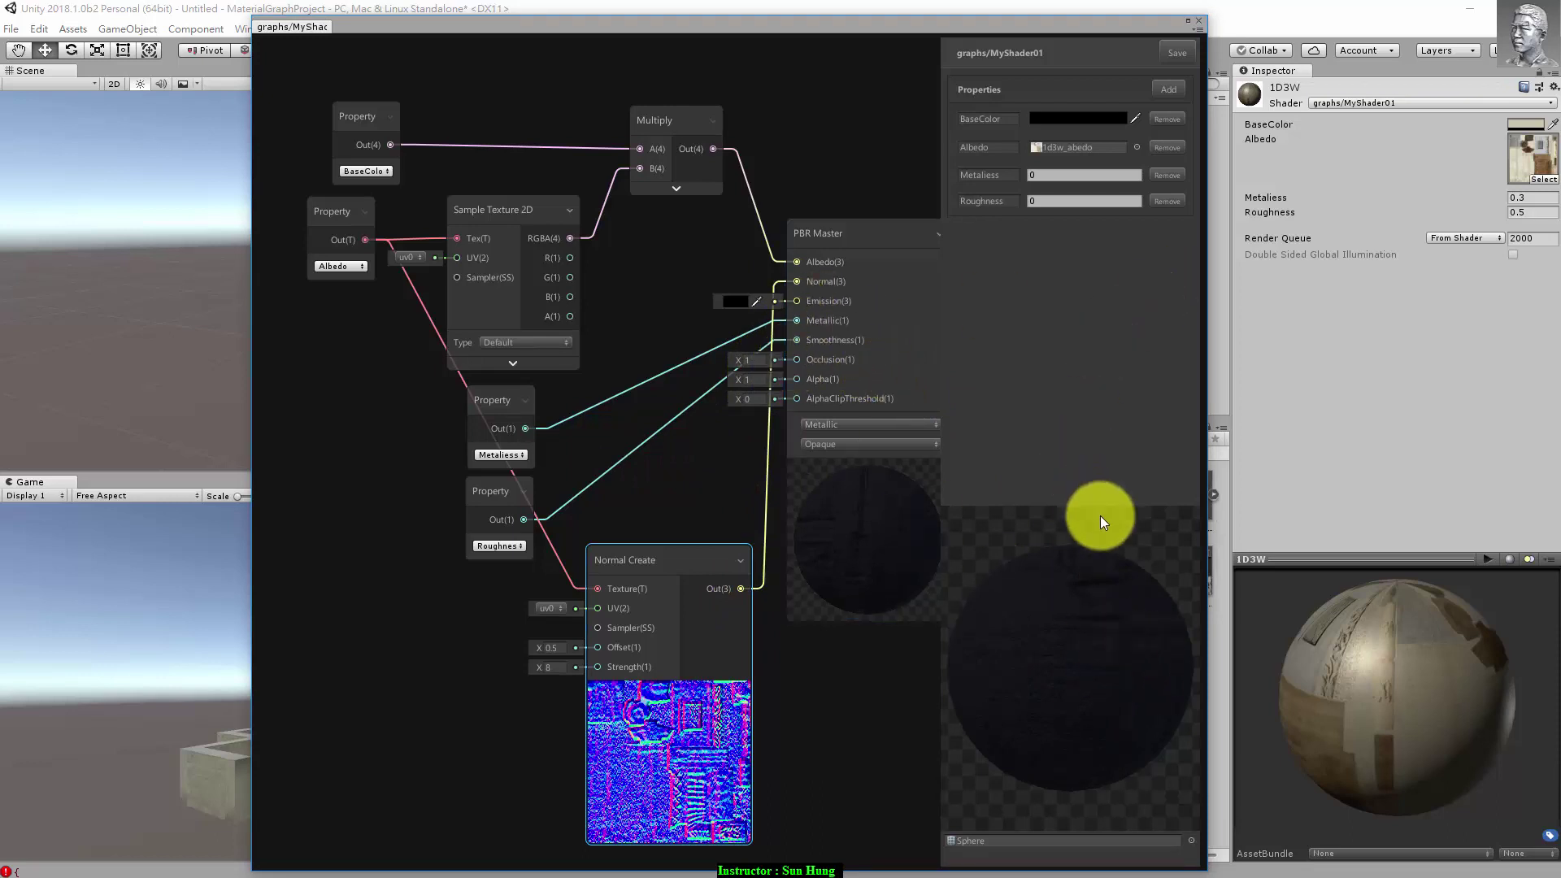
drag(1044, 175, 1008, 175)
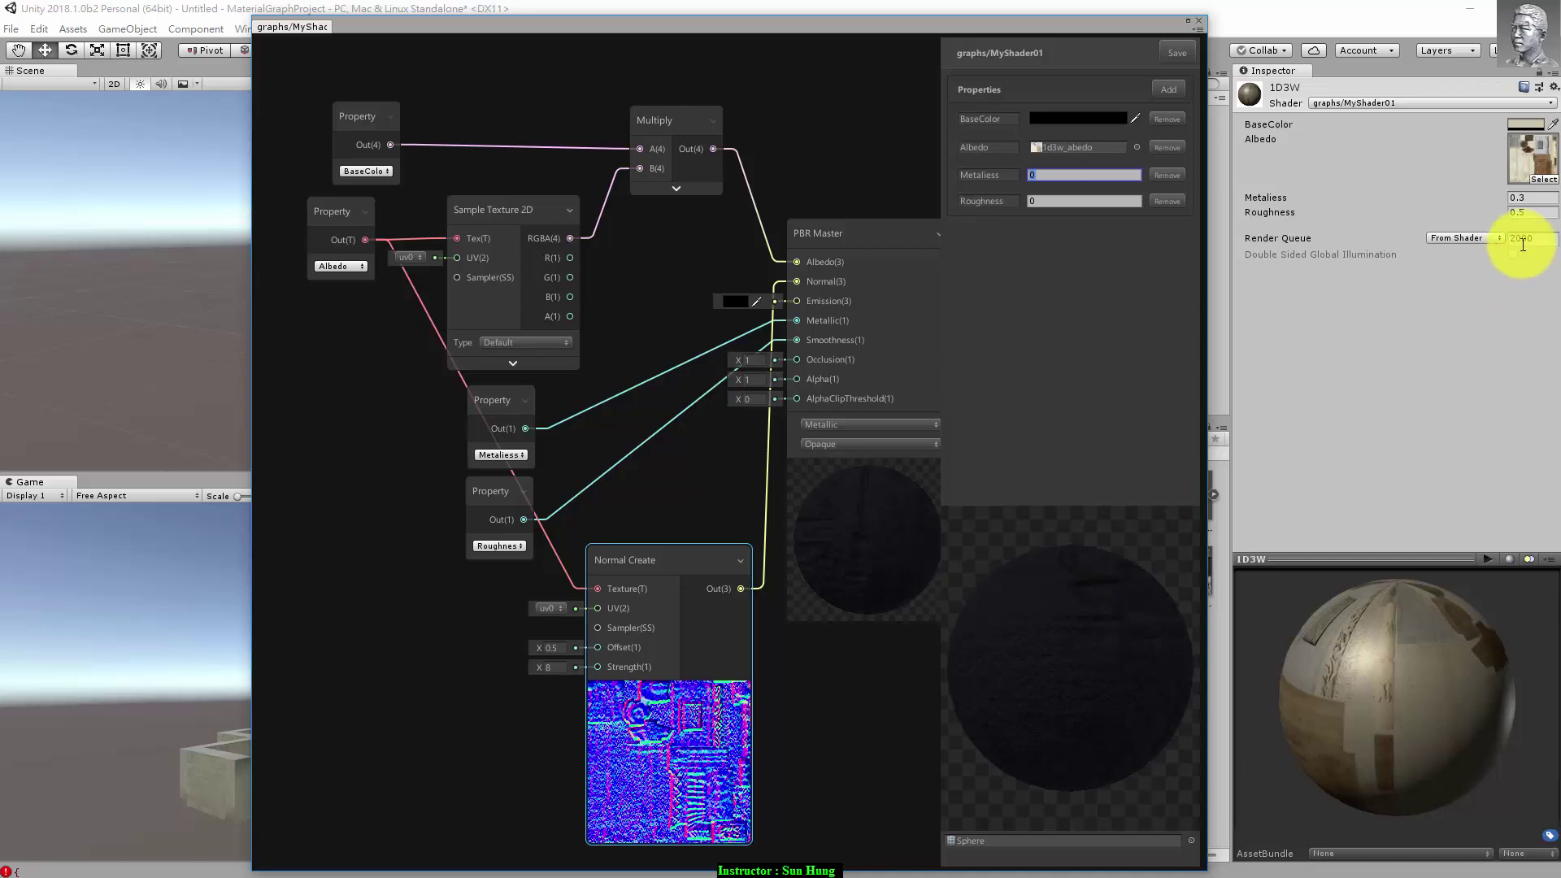
text(0.3)
click(1056, 200)
text(0.5)
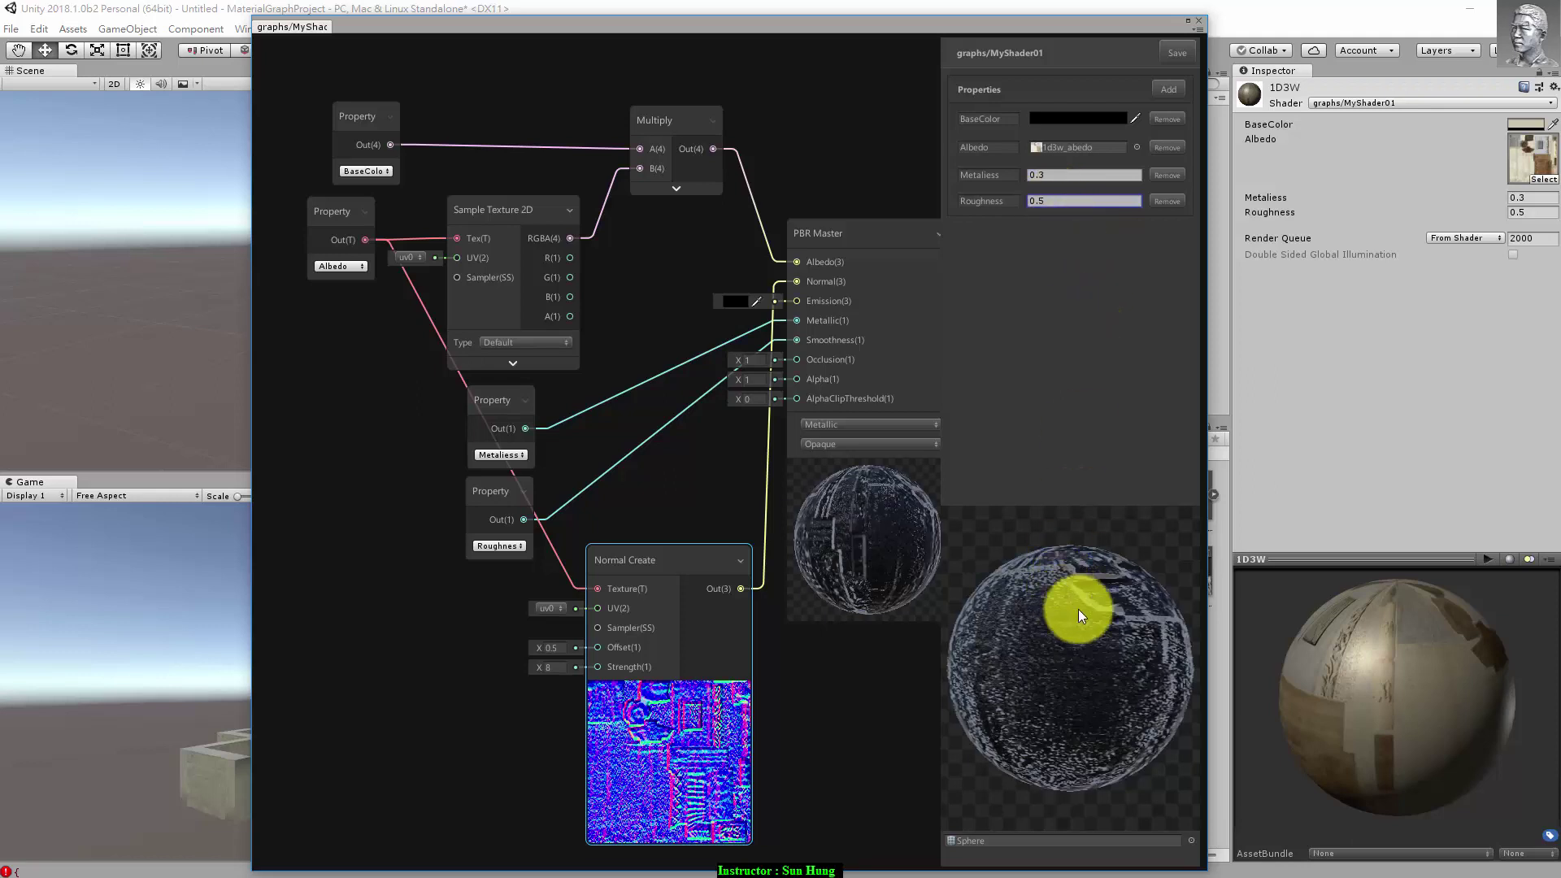
Step: Make the BaseColor default white (FFFFFF), then reposition PBR Master and rotate its preview
click(1117, 119)
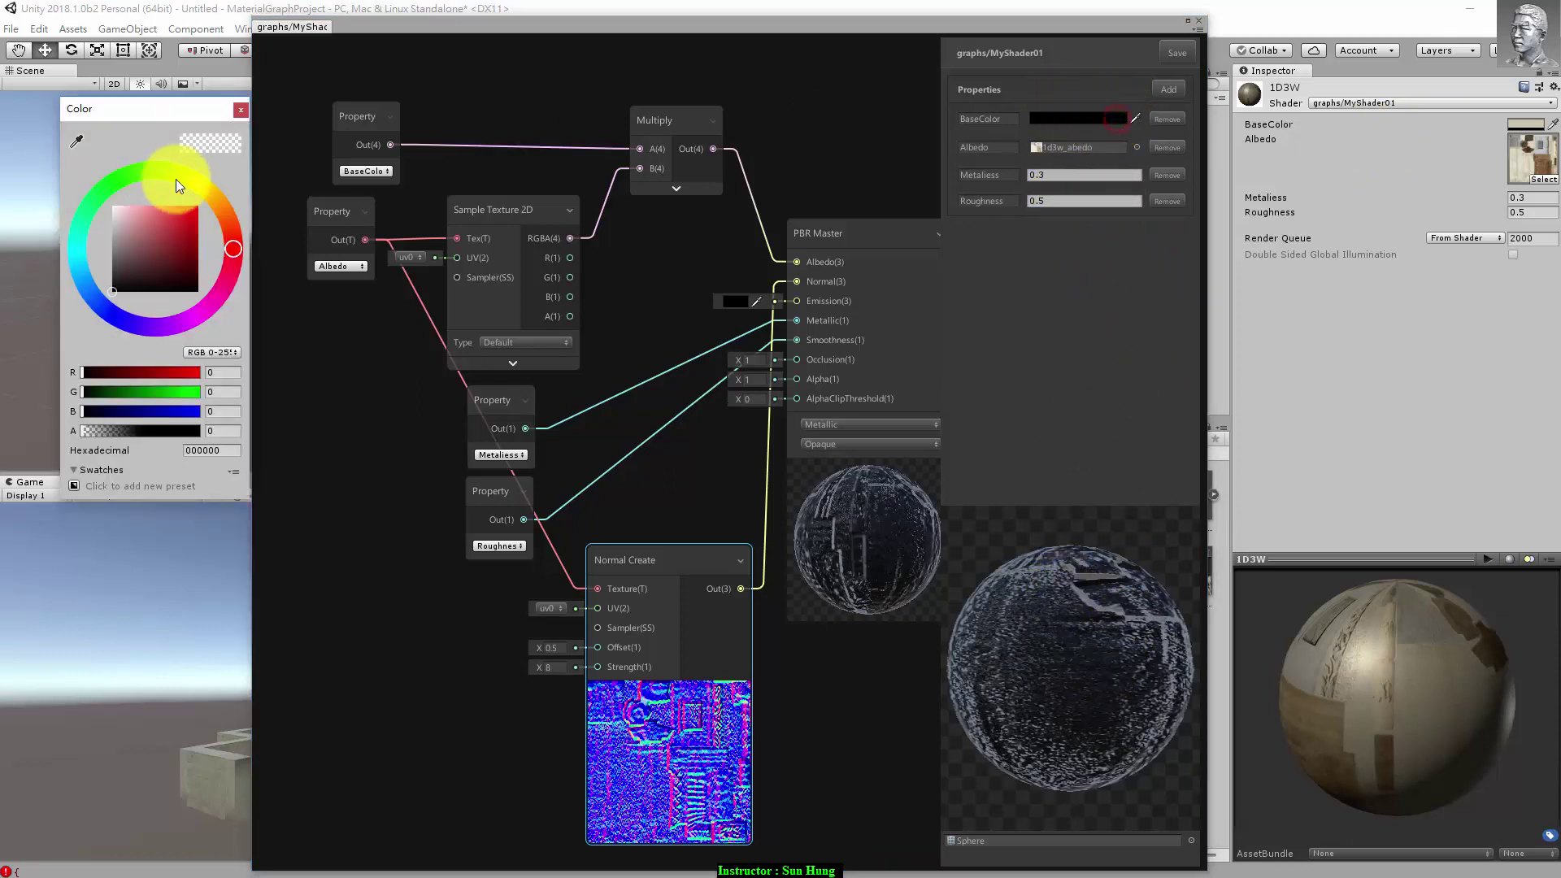
drag(164, 239, 86, 197)
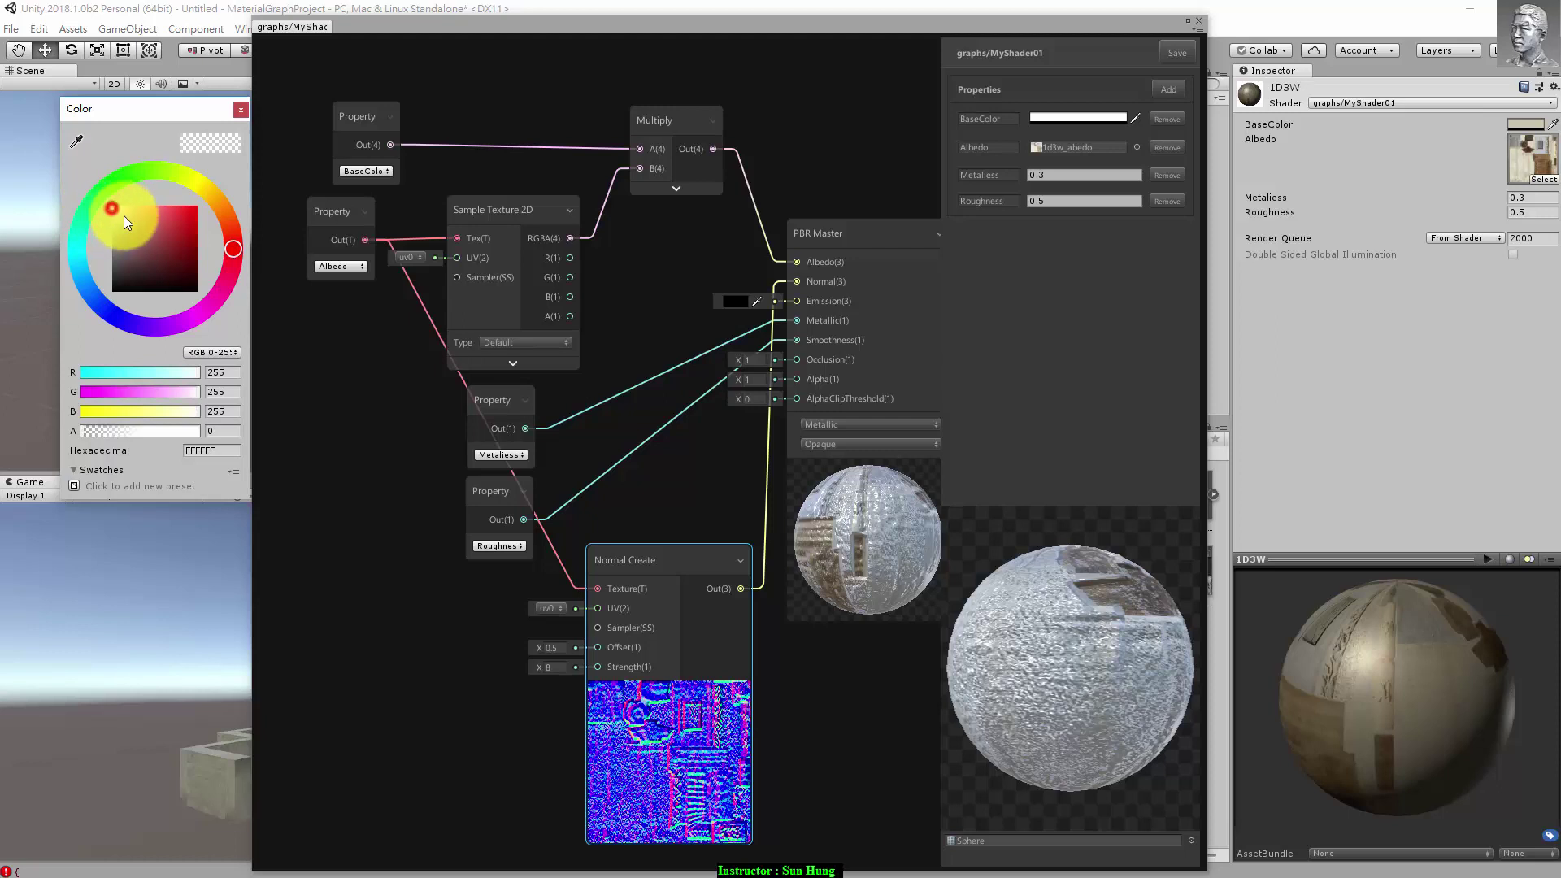
click(239, 109)
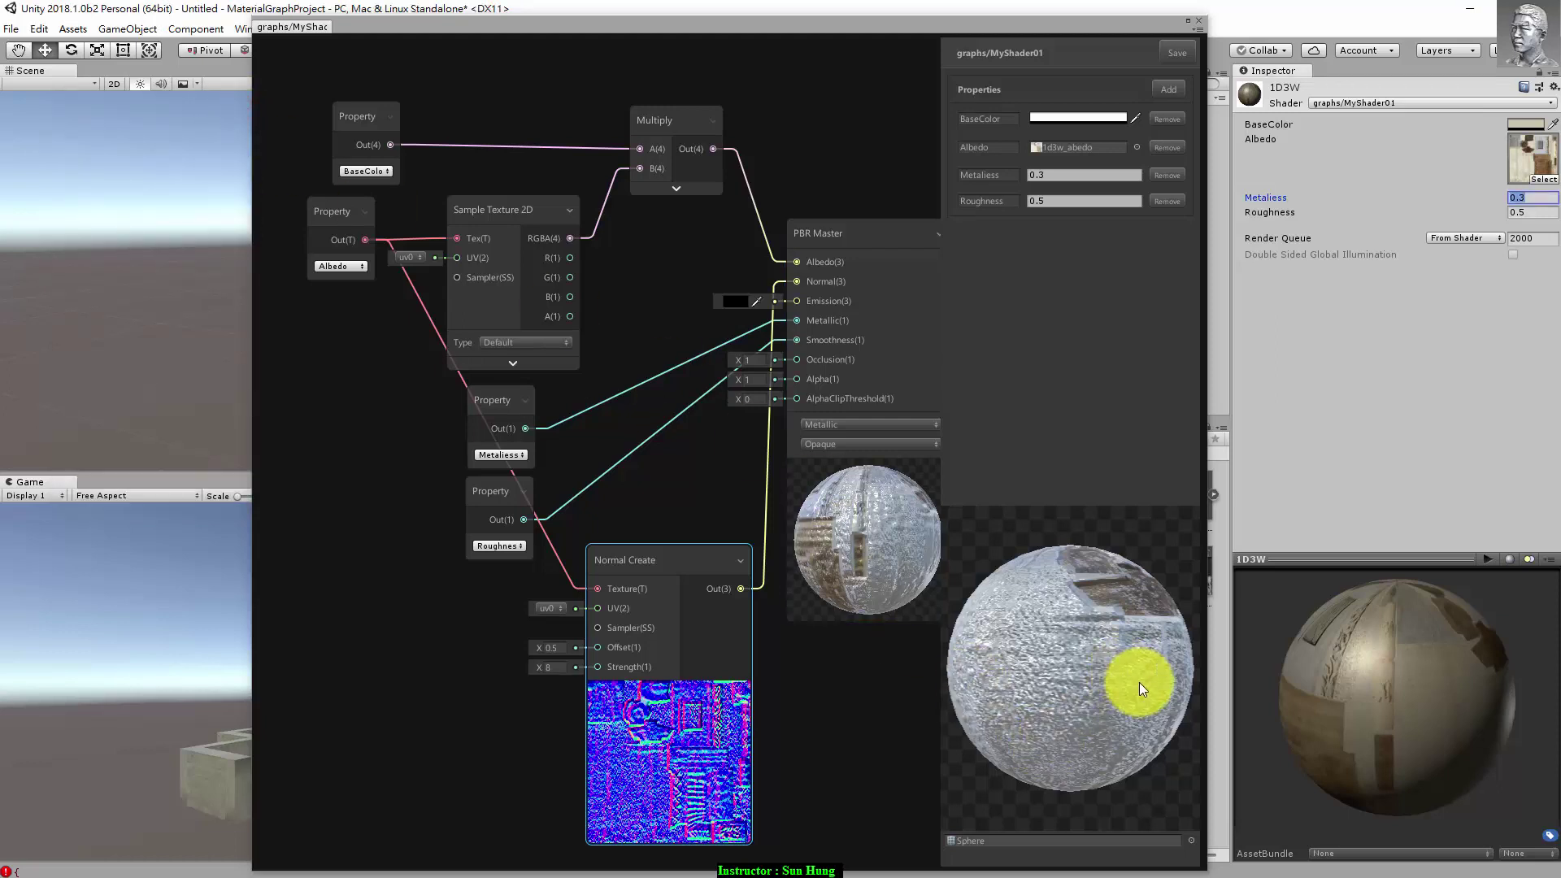
drag(881, 544, 880, 501)
mouse_move(1051, 690)
mouse_down()
mouse_move(1061, 607)
mouse_move(1048, 656)
mouse_up()
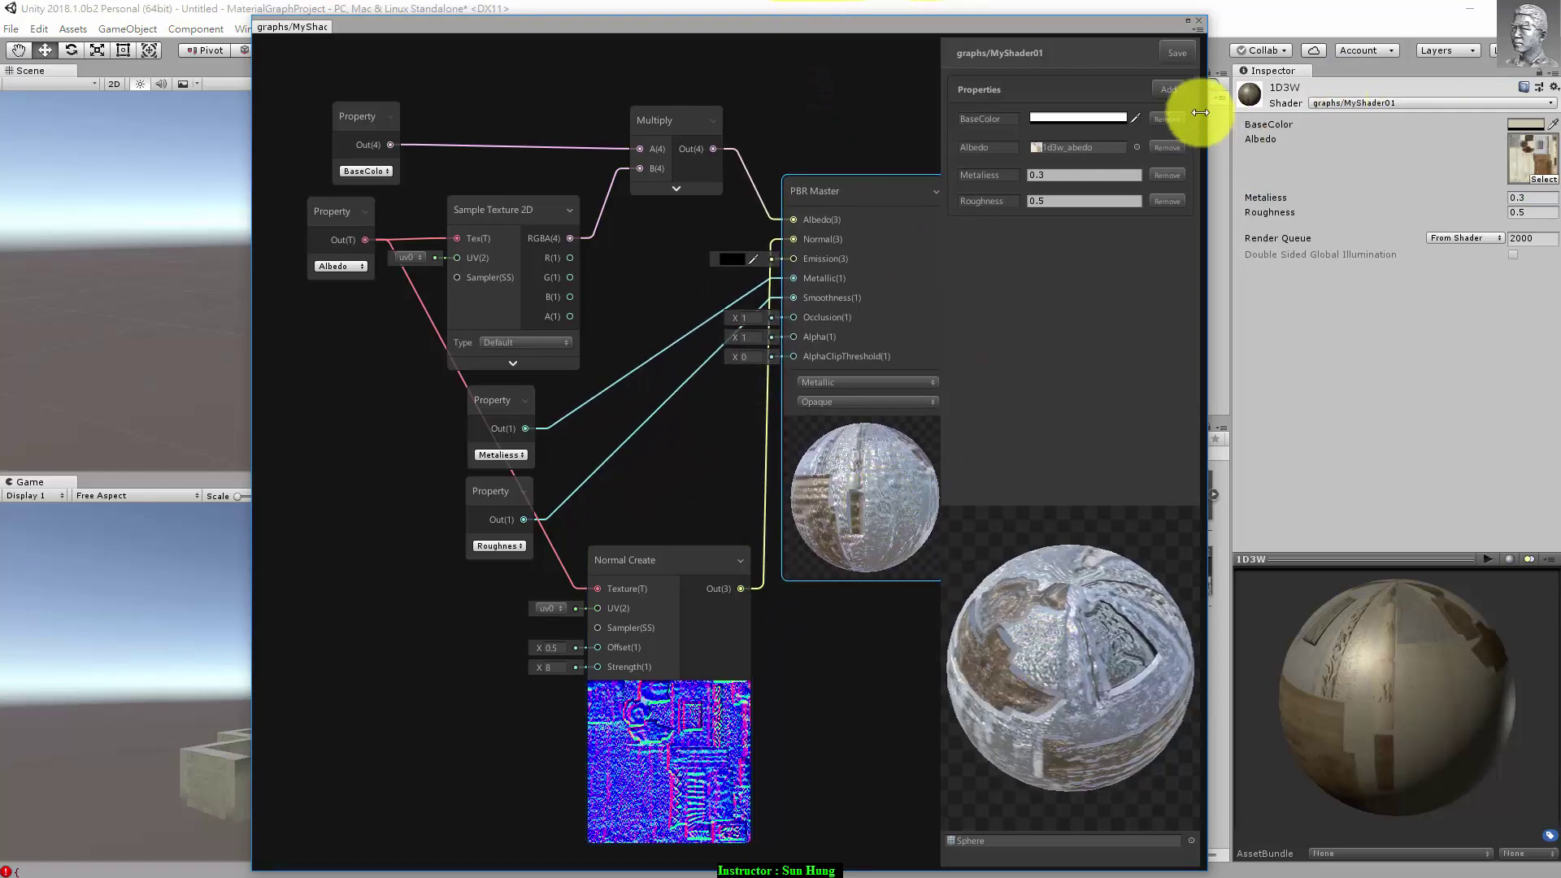
Step: Save the graph and move its window aside to see the archway model in the scene
click(1177, 52)
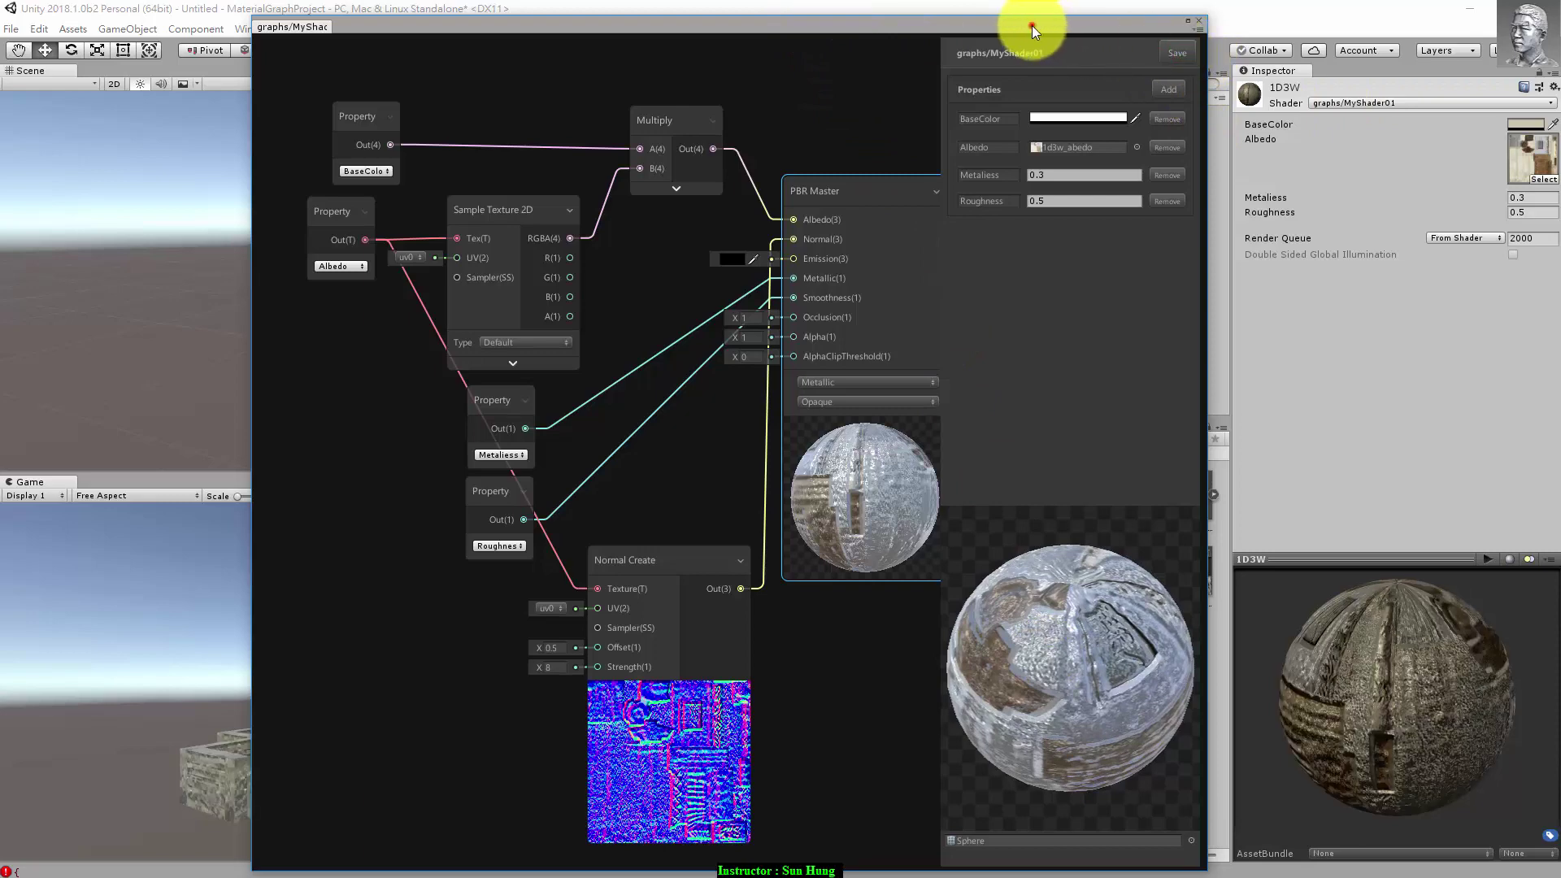
mouse_move(1031, 26)
mouse_down()
mouse_move(1428, 13)
mouse_move(1035, 28)
mouse_up()
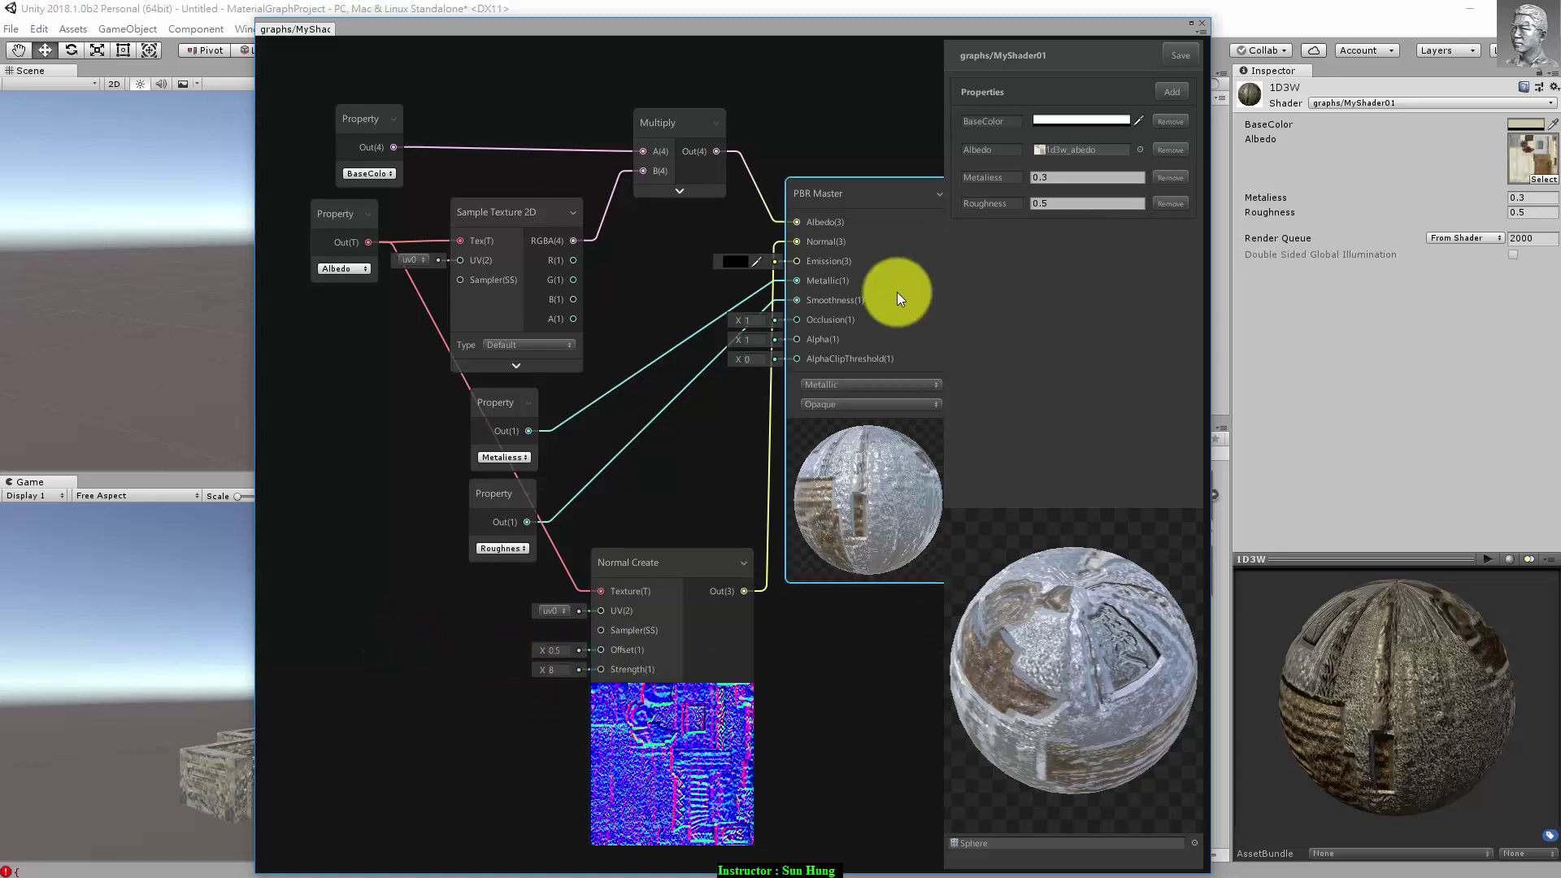
right_click(436, 633)
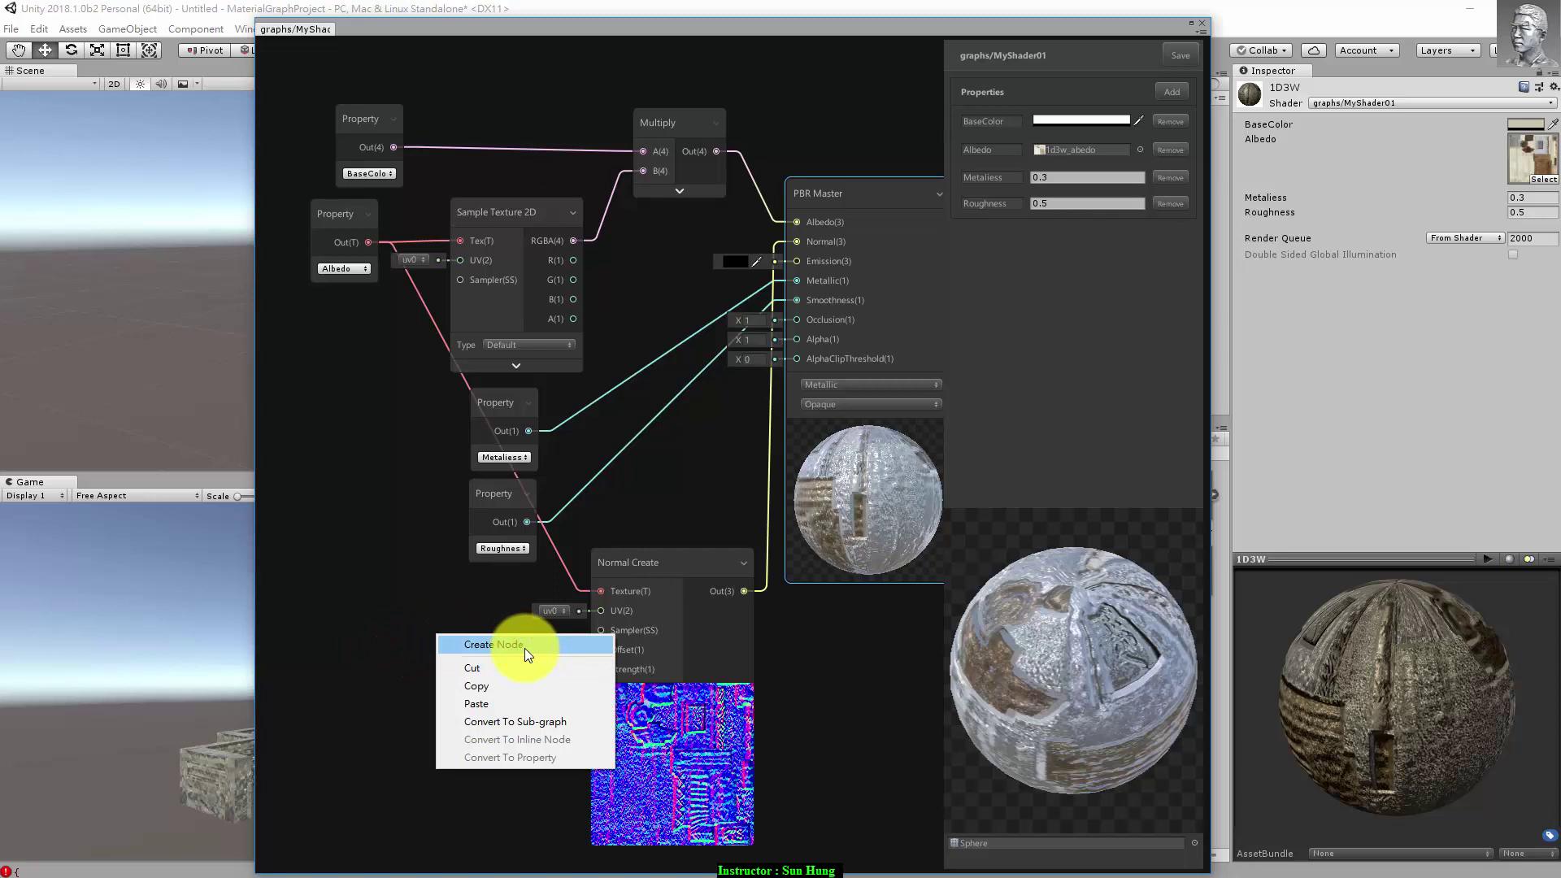
Step: Add two Float properties to the MyShader01 blackboard
click(385, 617)
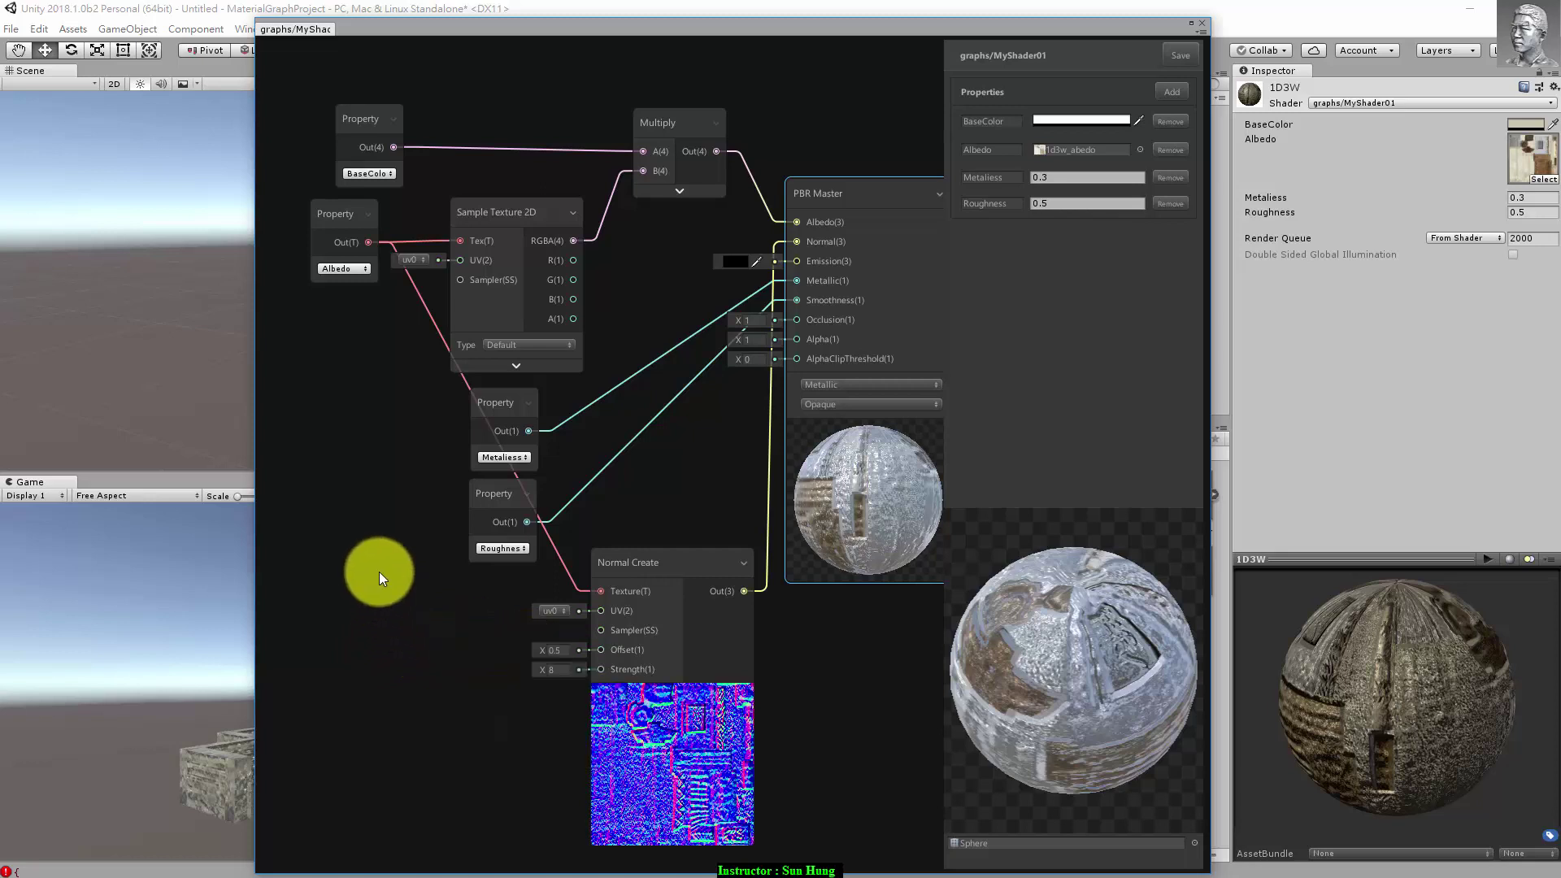
click(1182, 91)
click(1240, 107)
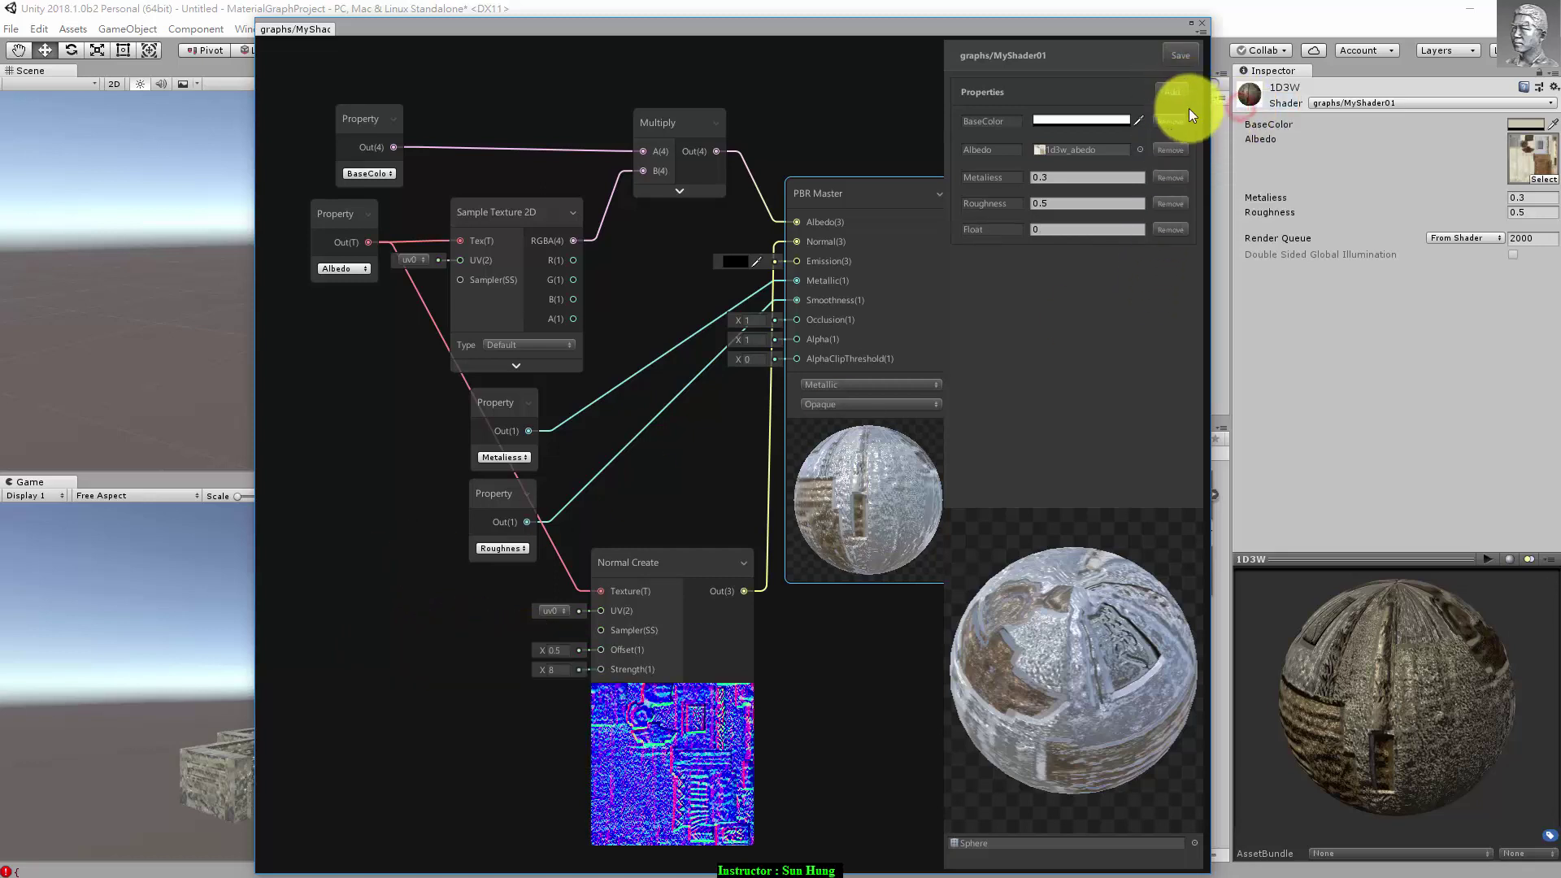
click(1174, 94)
click(1194, 103)
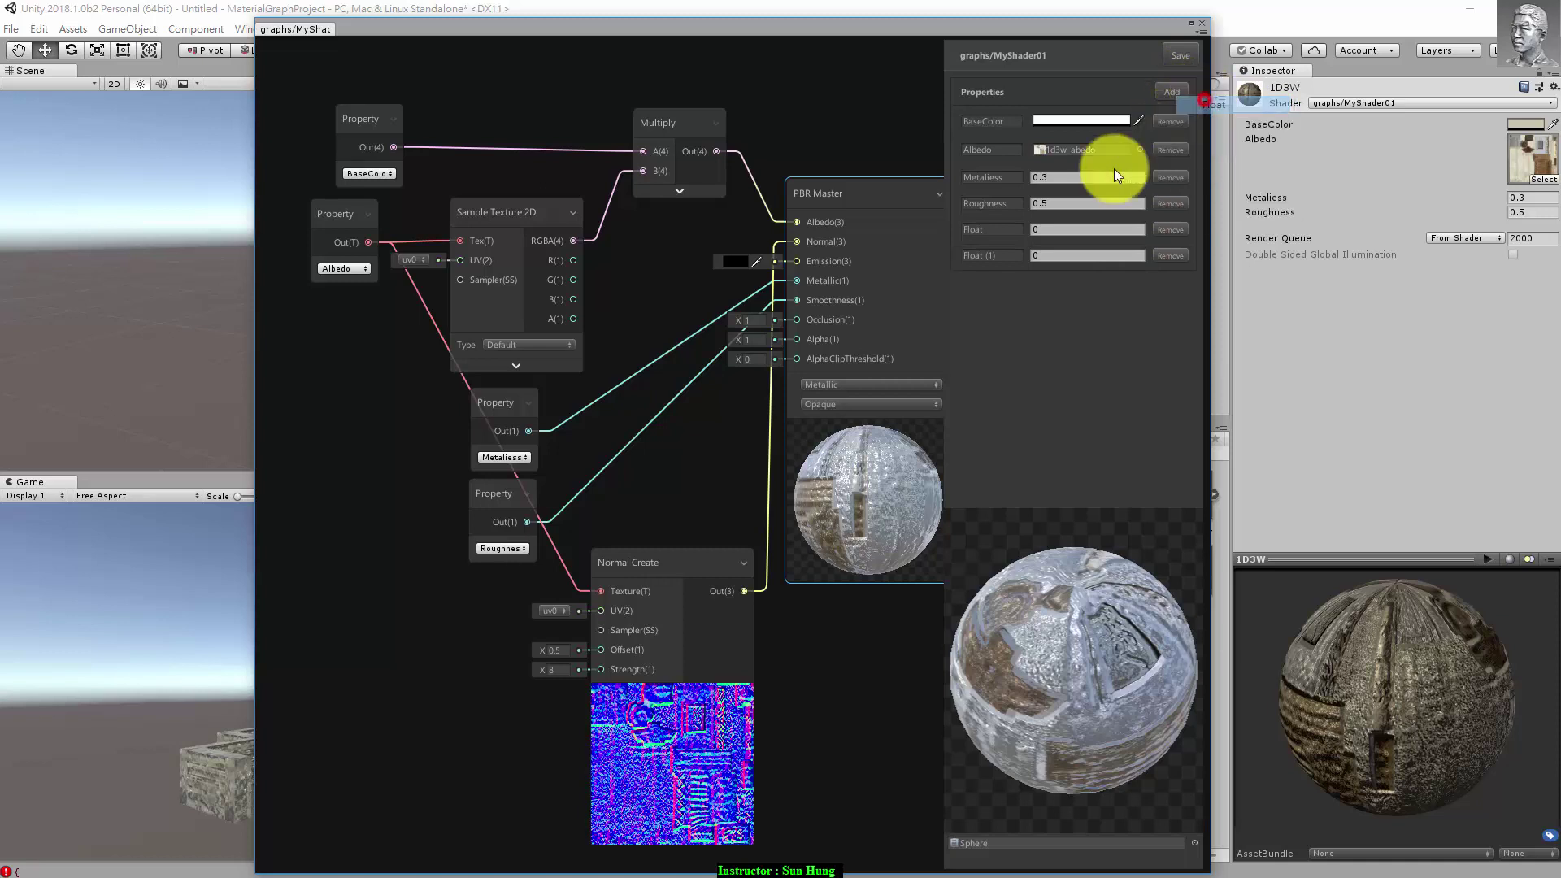
Step: Rename the Floats to NormalOffset and NormalStrength and save the graph
double_click(992, 229)
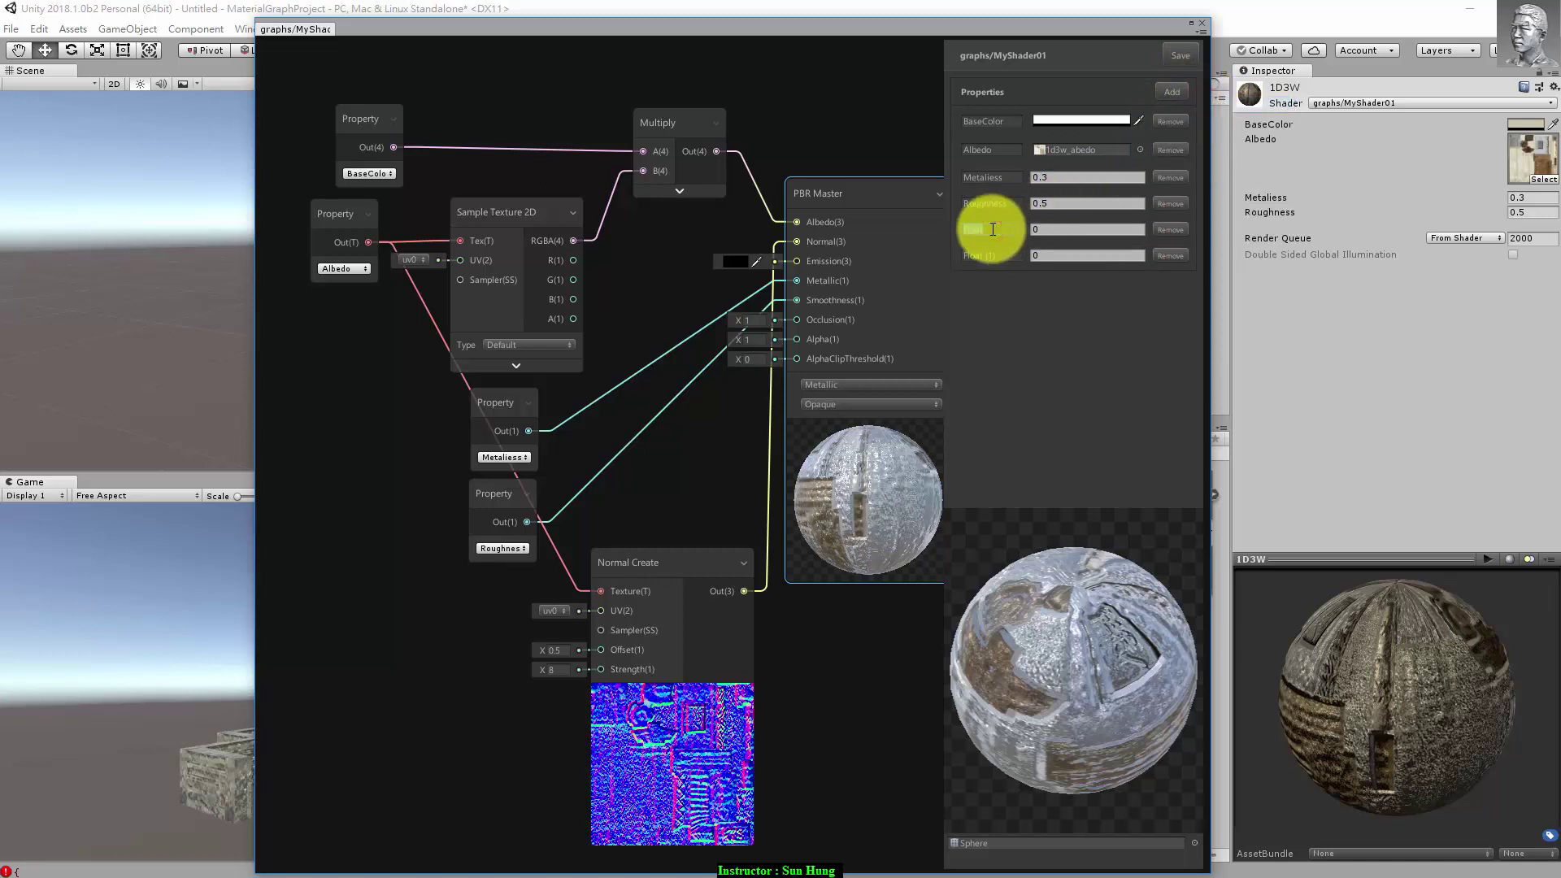
text(NormalOffset)
double_click(1011, 254)
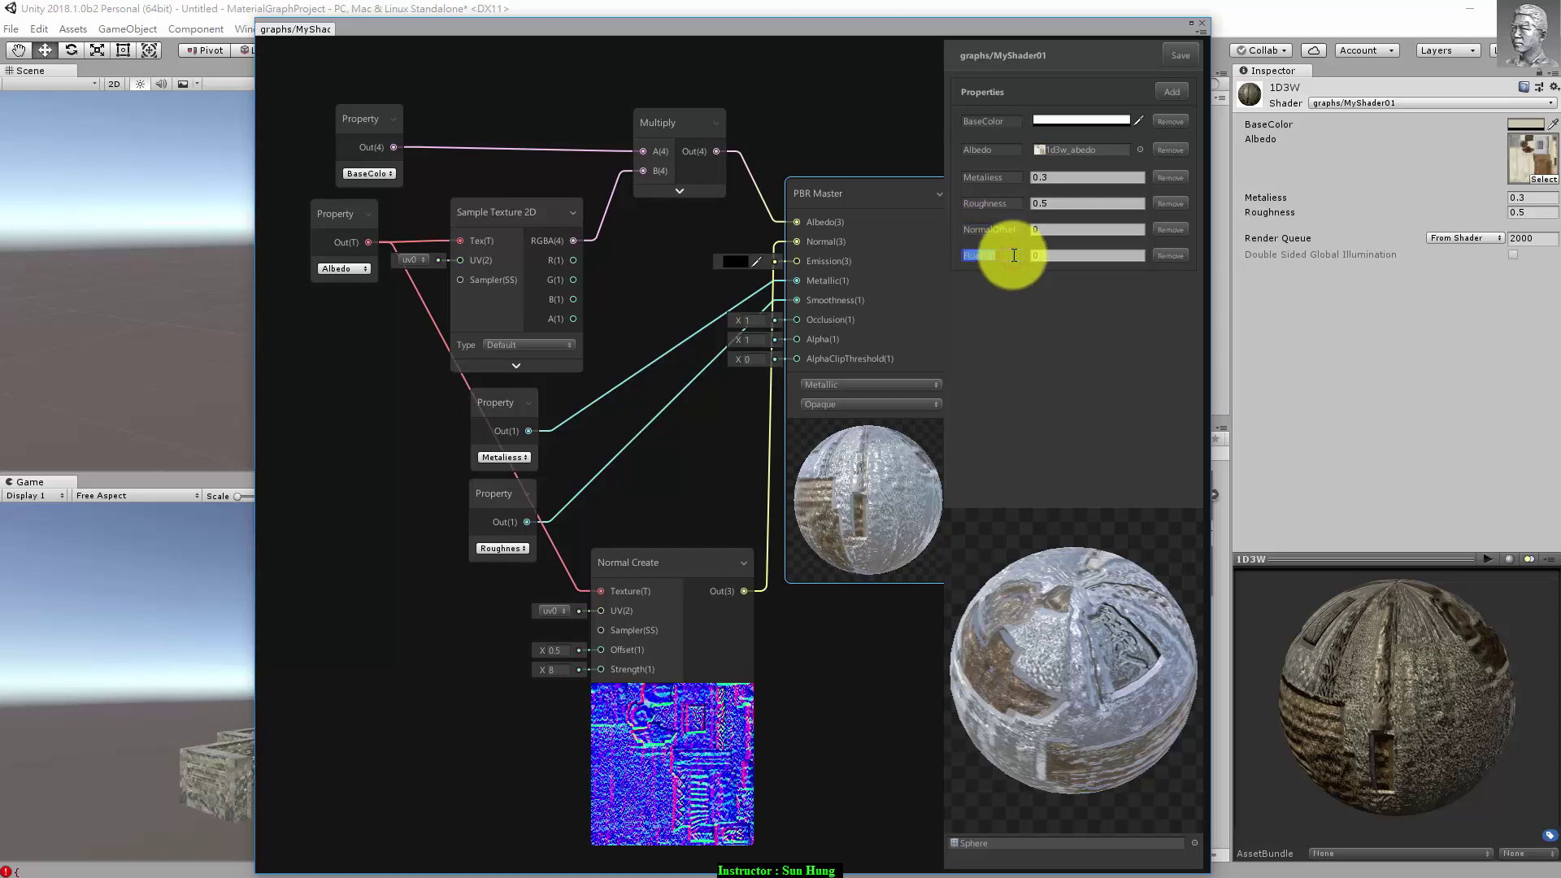
text(NormalStrength)
click(1188, 56)
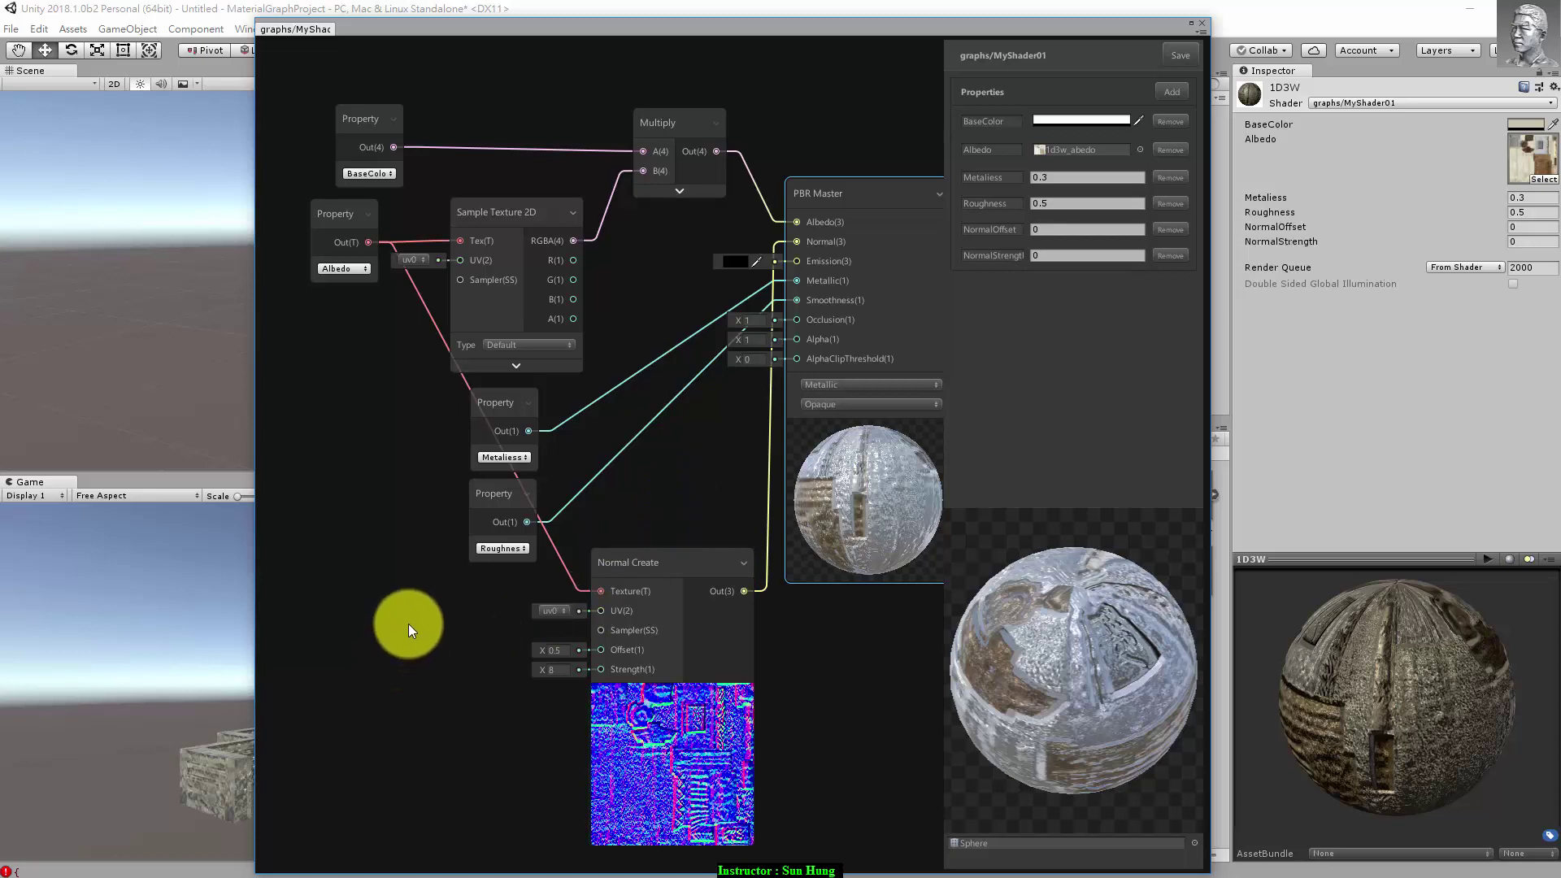
Step: Add an Input > Property node set to NormalOffset
right_click(401, 628)
click(462, 639)
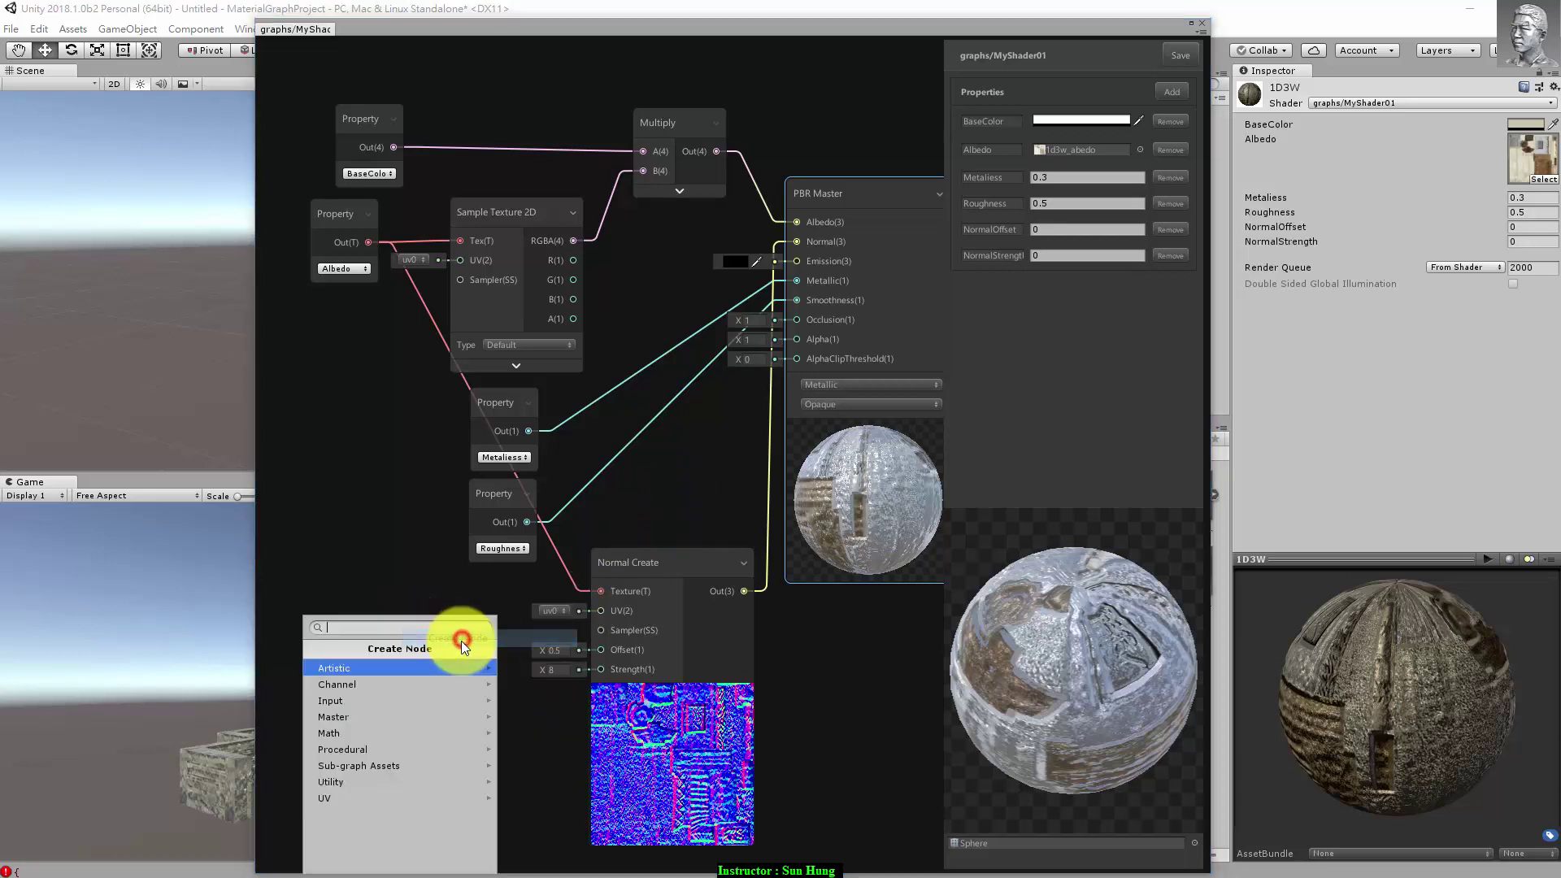
click(411, 701)
click(387, 665)
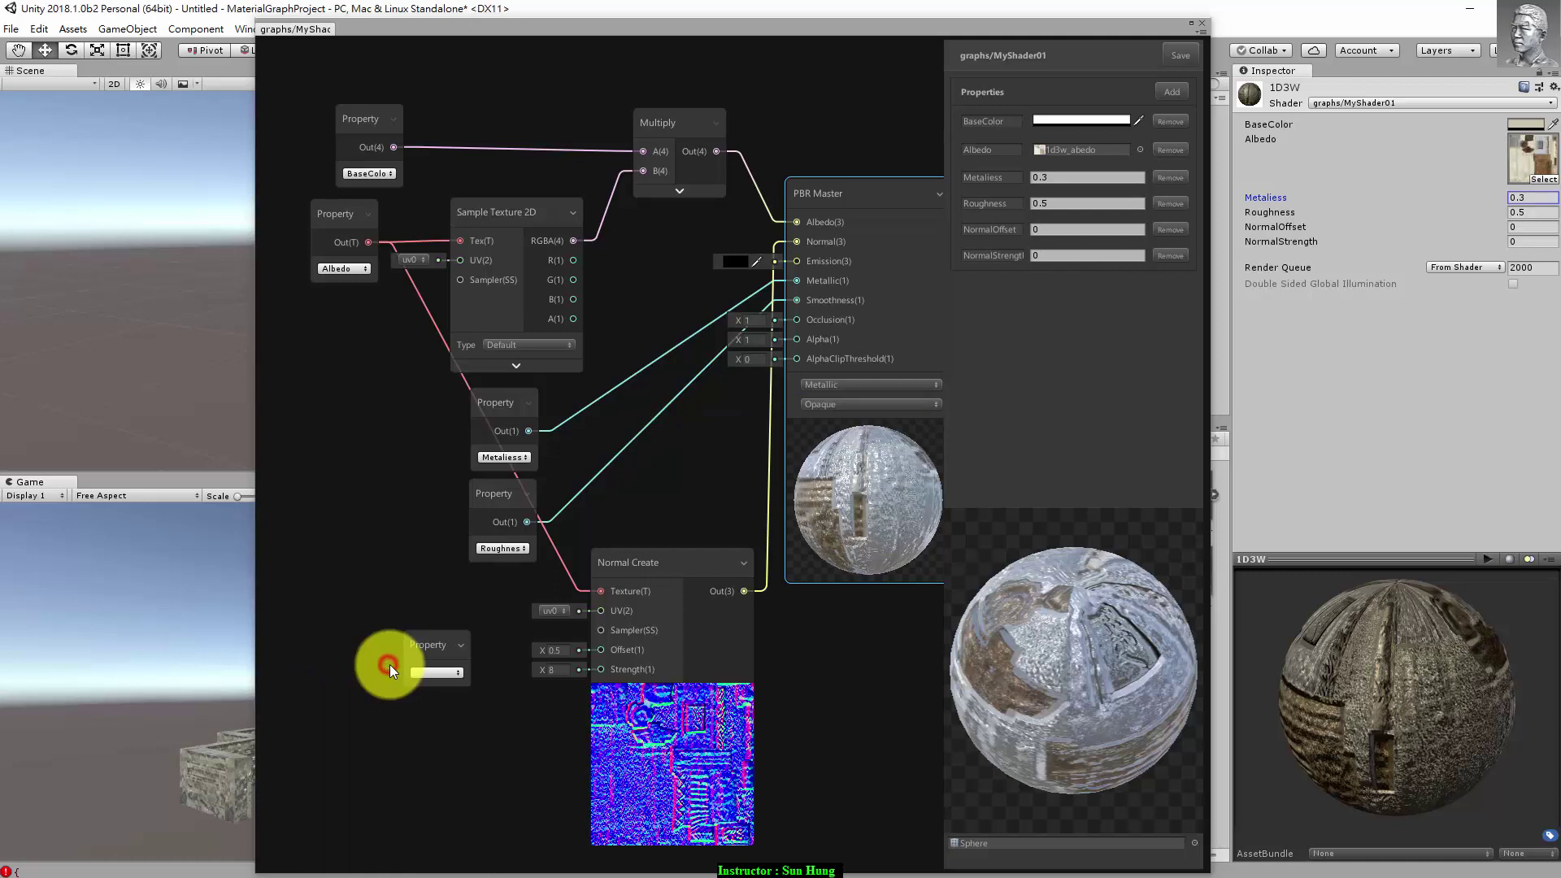
click(460, 676)
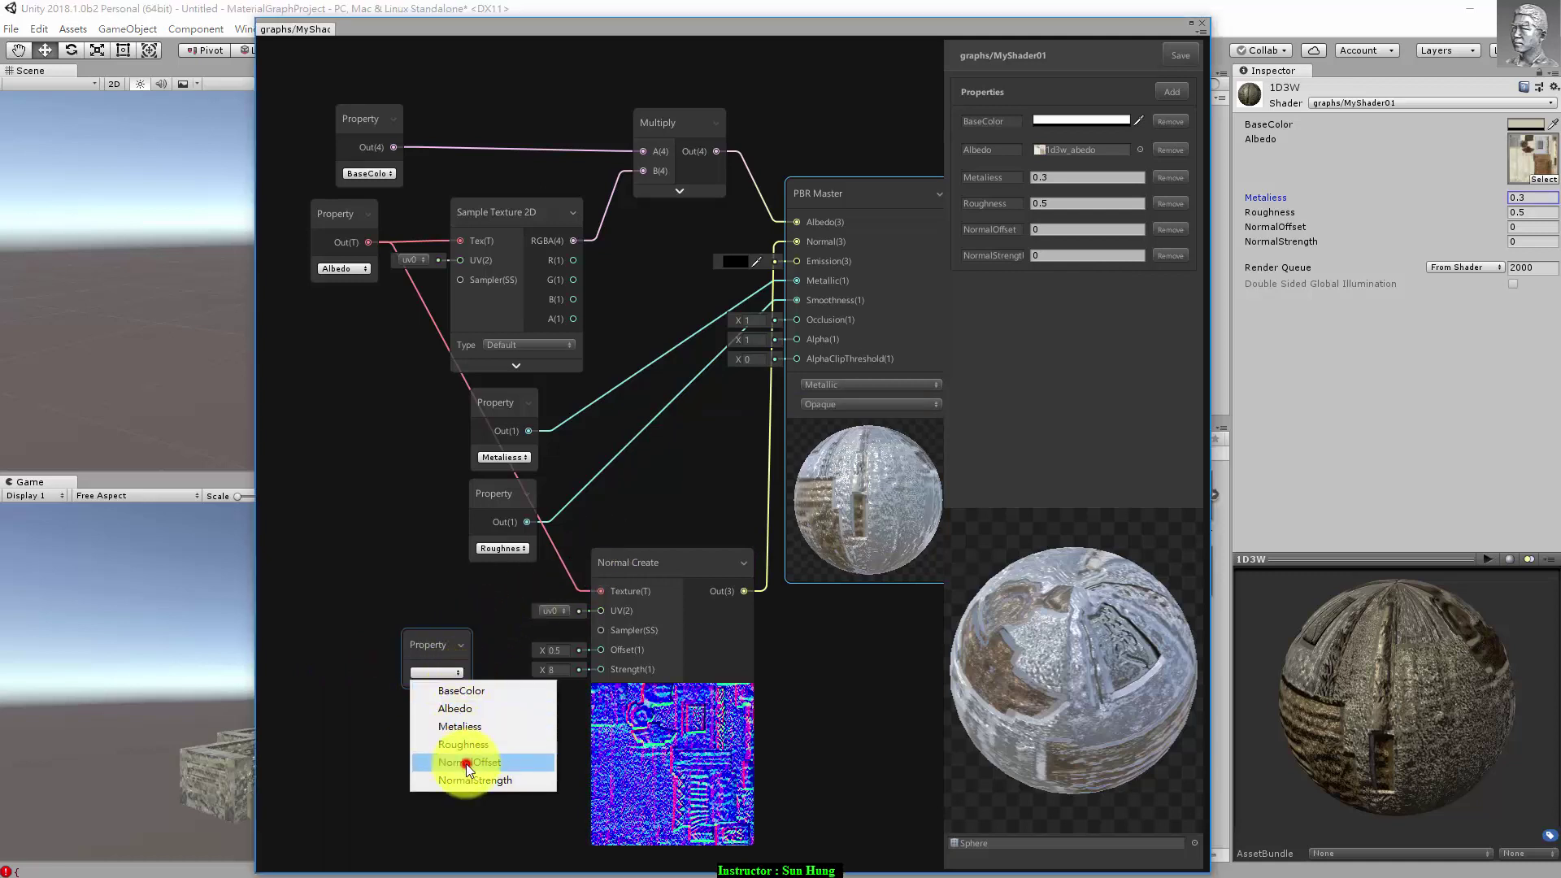
click(466, 763)
Step: Duplicate the NormalOffset node and switch the copy to NormalStrength
right_click(433, 646)
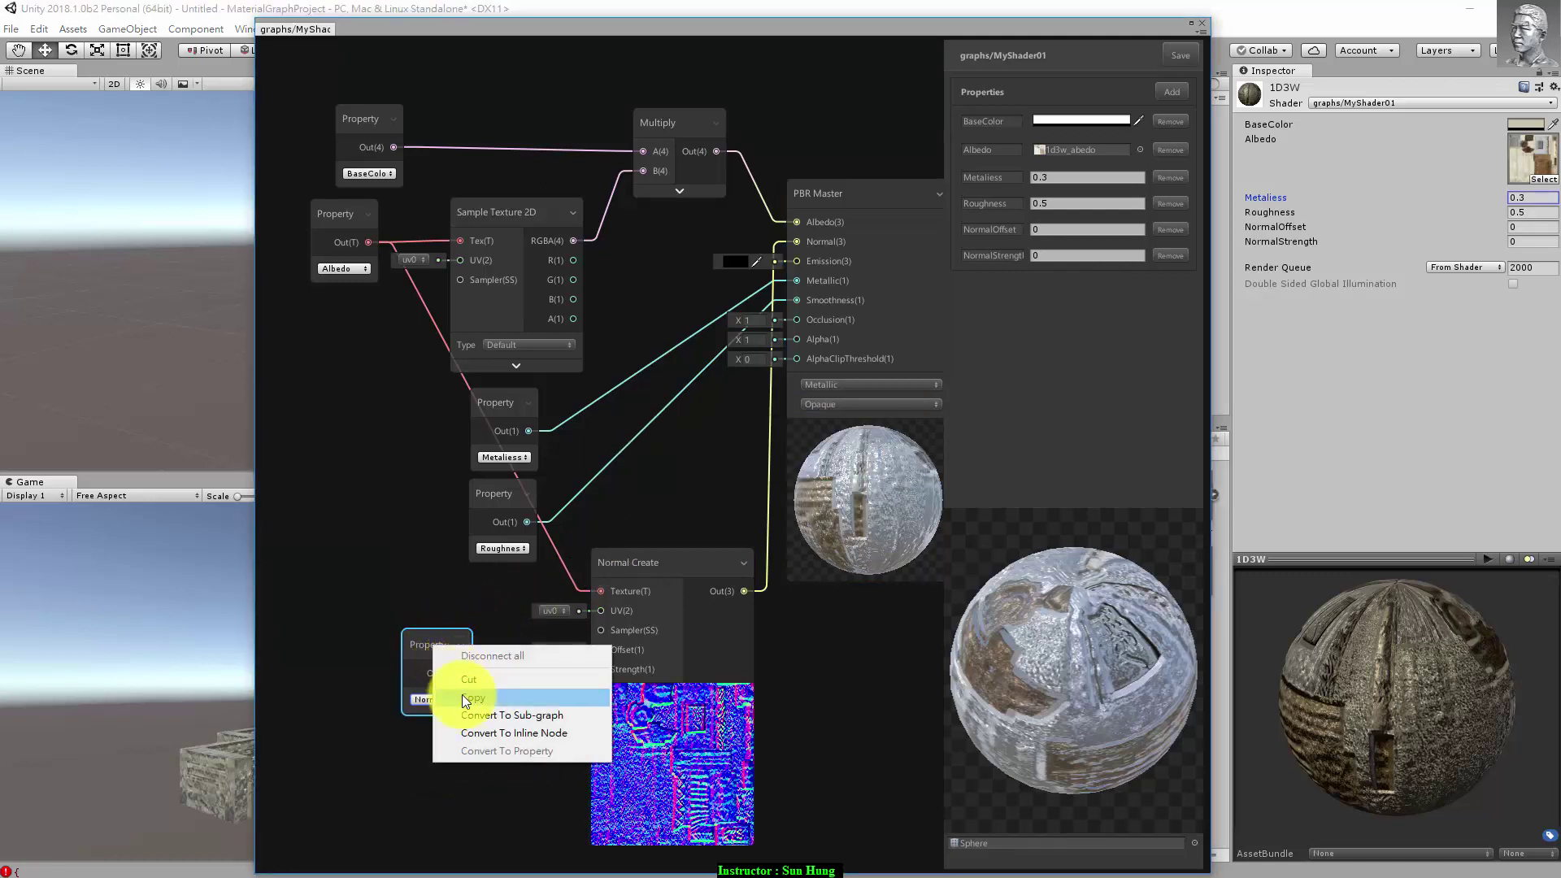
right_click(393, 785)
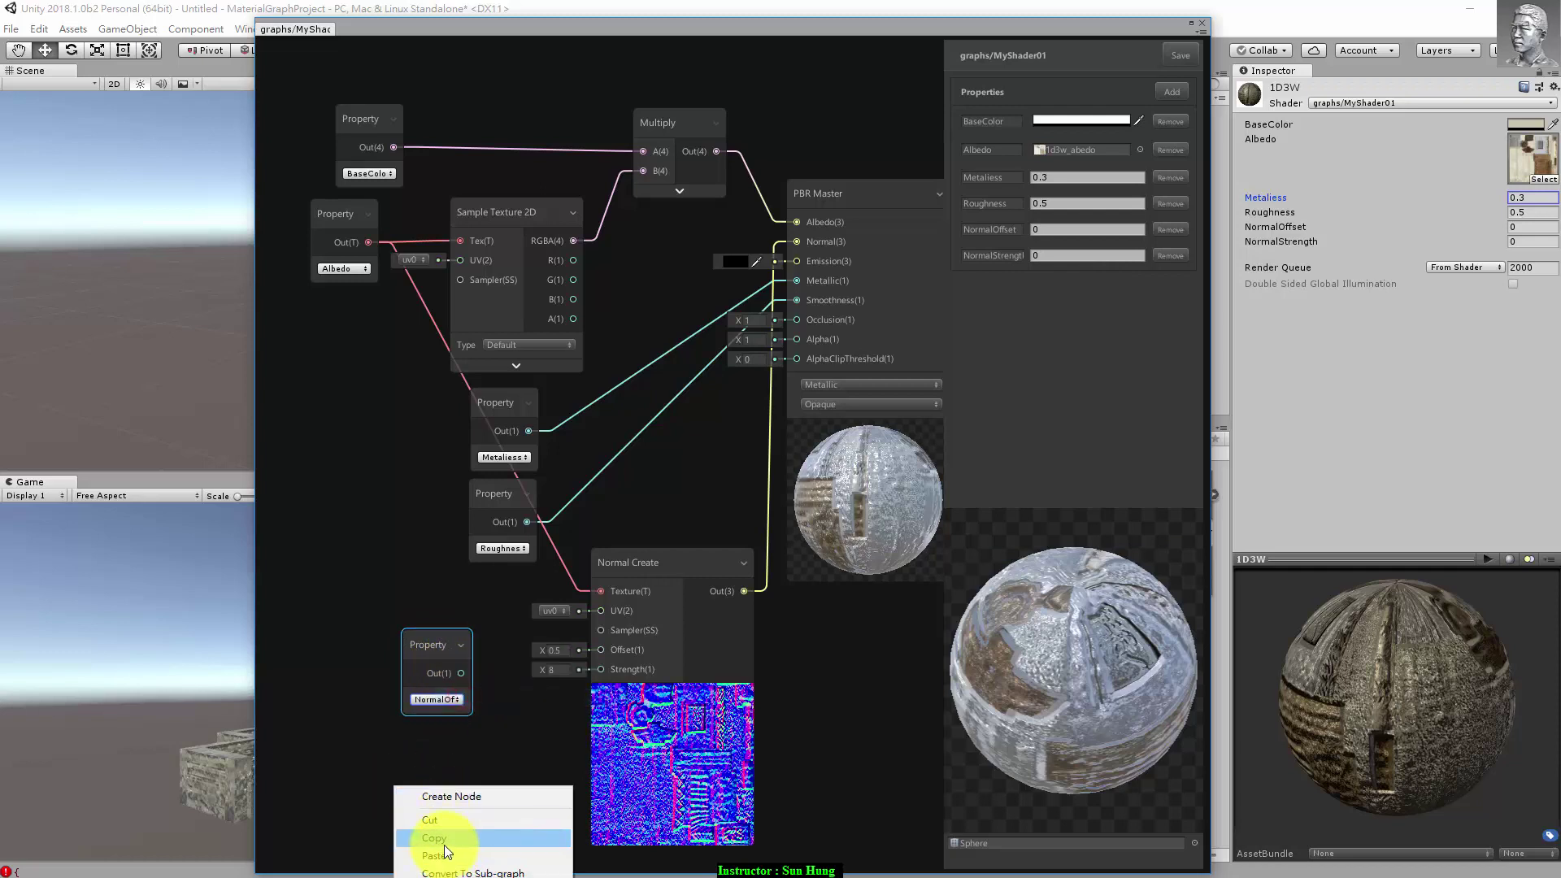
click(444, 844)
drag(447, 660, 440, 509)
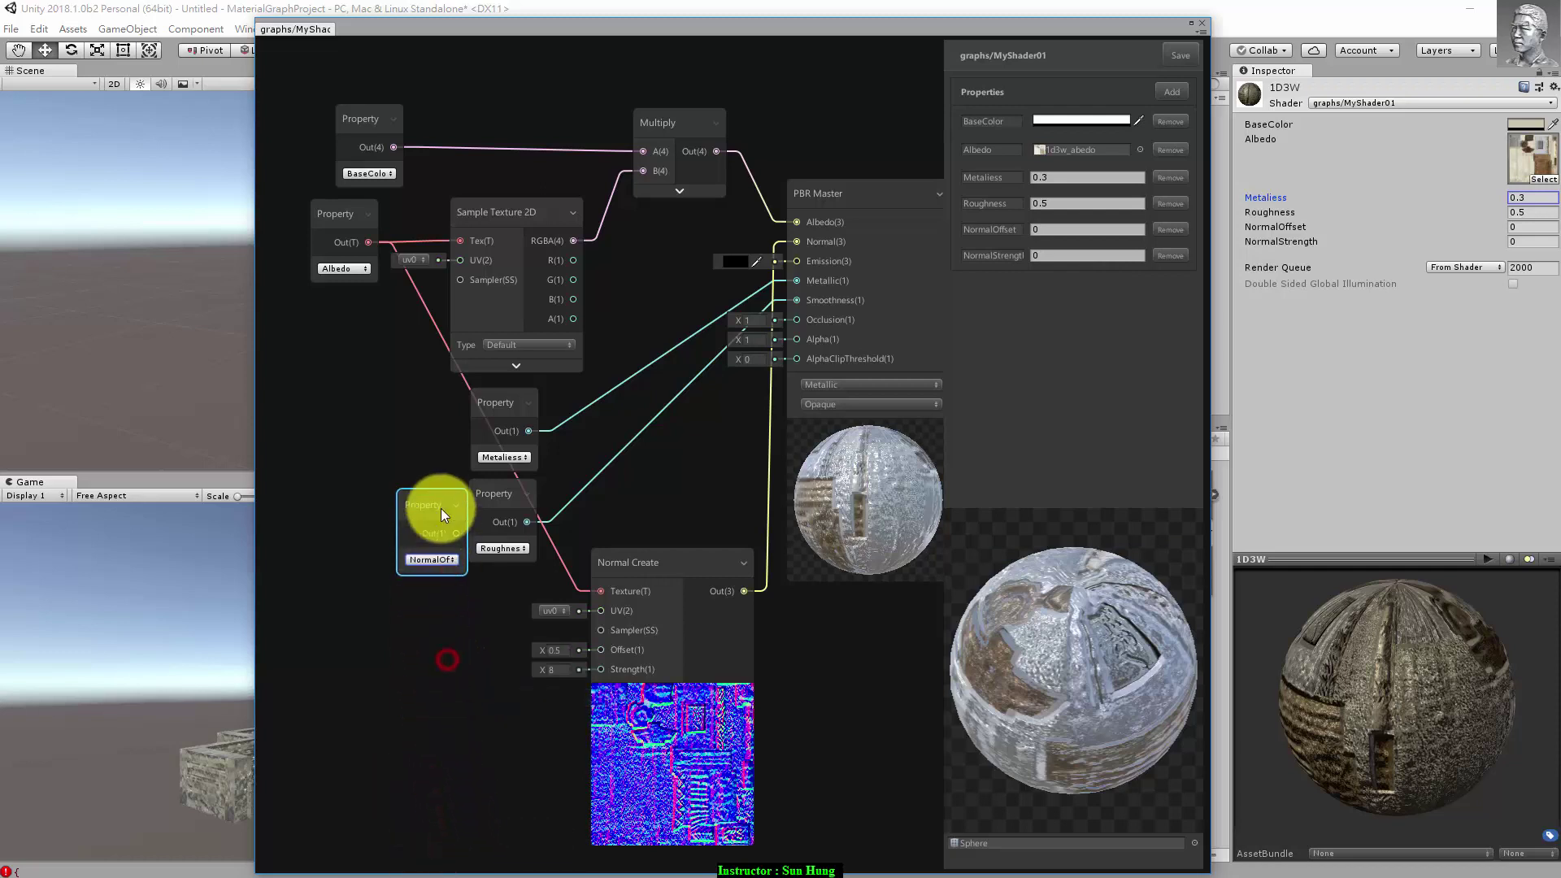
right_click(414, 661)
click(464, 710)
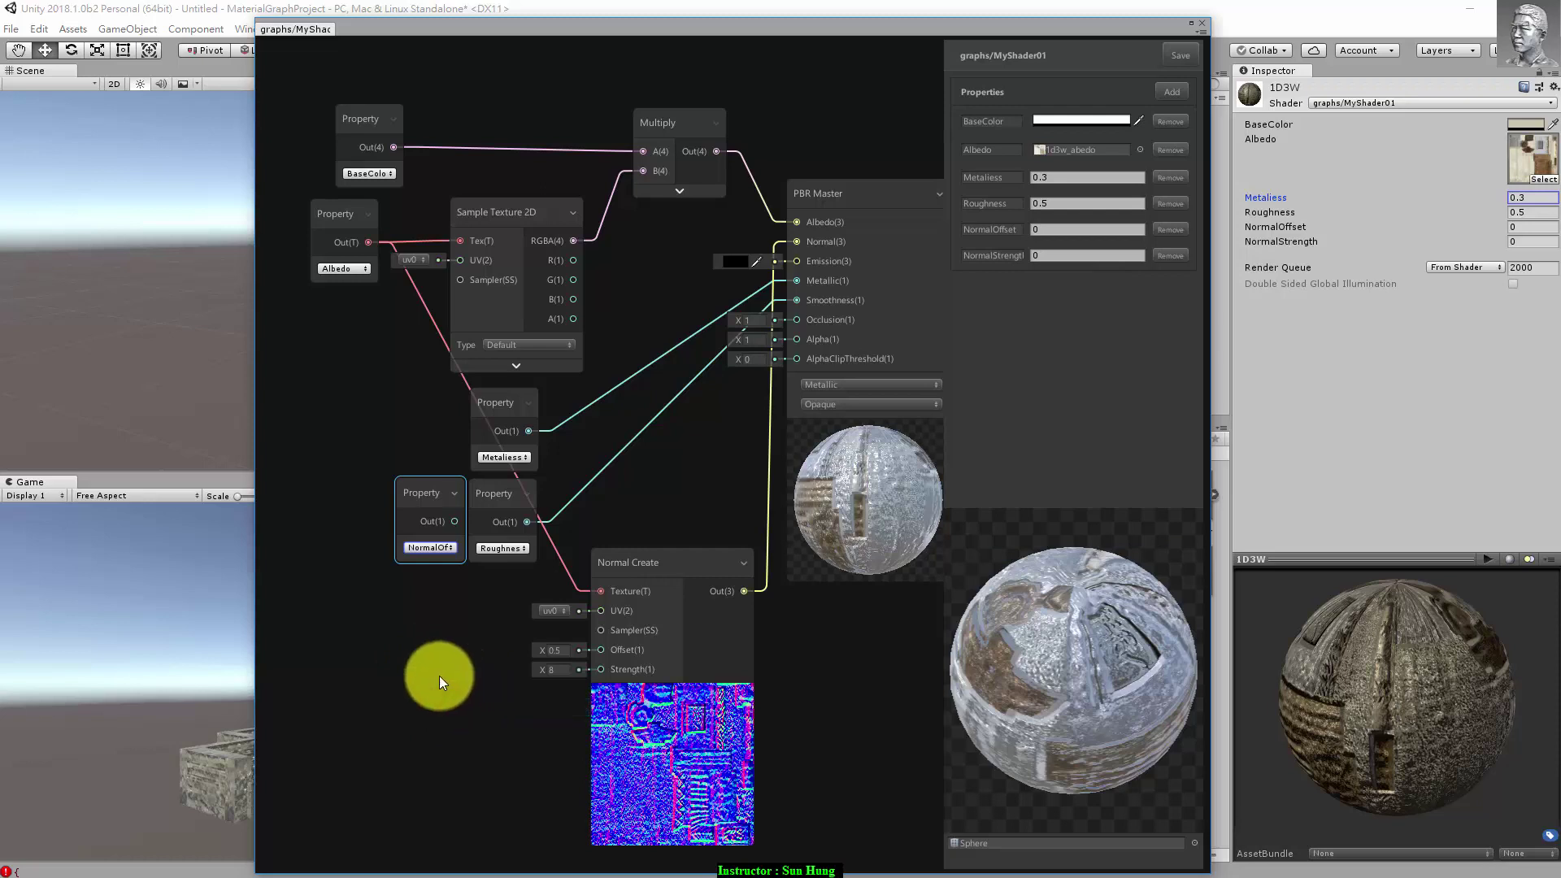
right_click(417, 641)
click(458, 712)
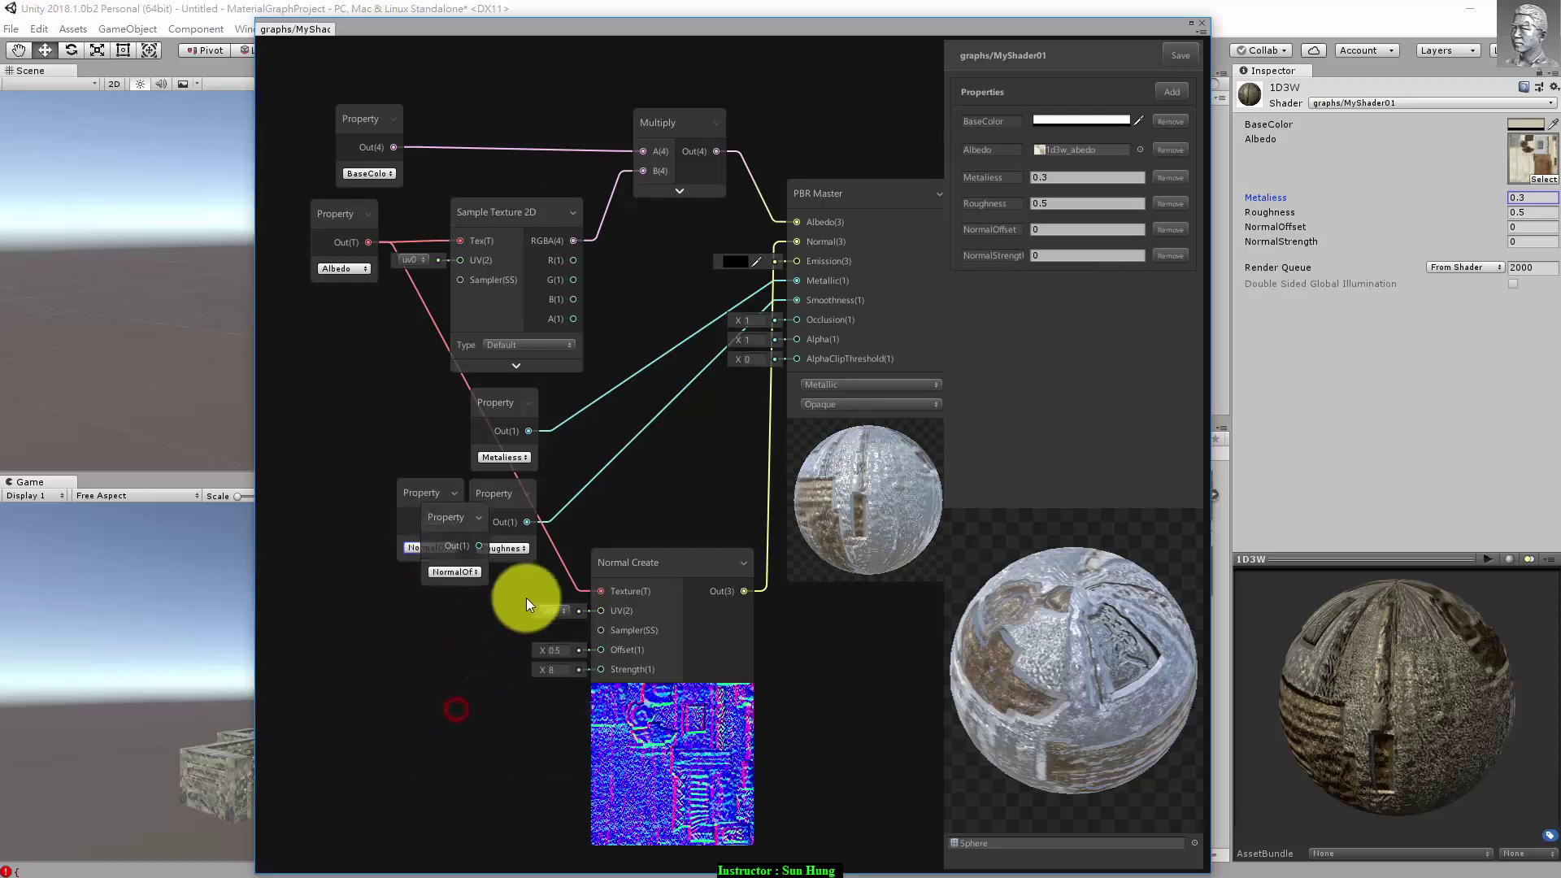
drag(452, 516, 466, 662)
click(466, 662)
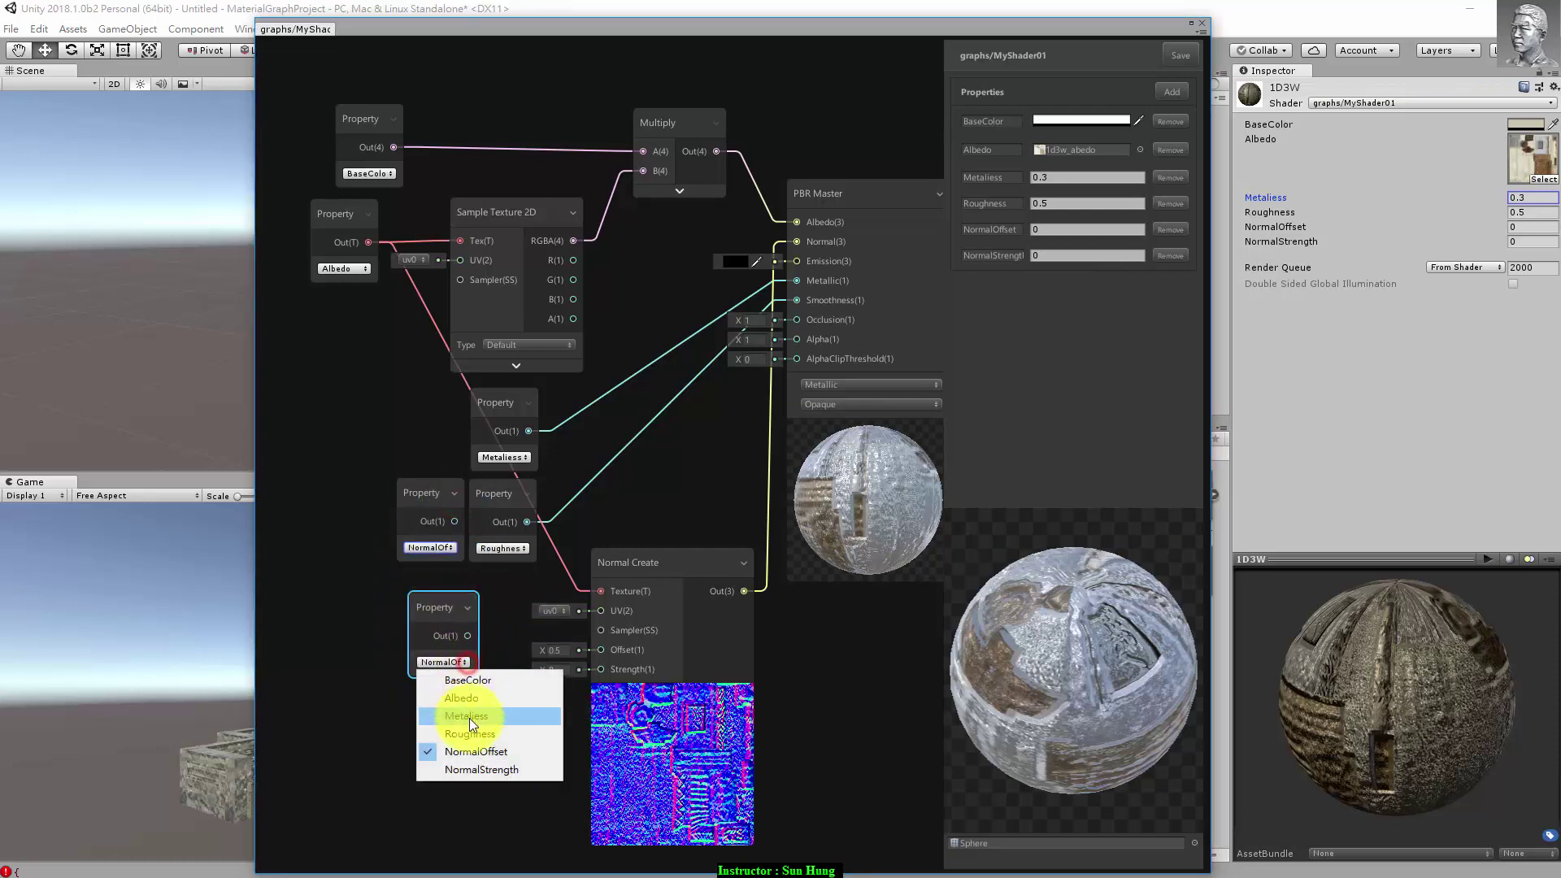
click(484, 767)
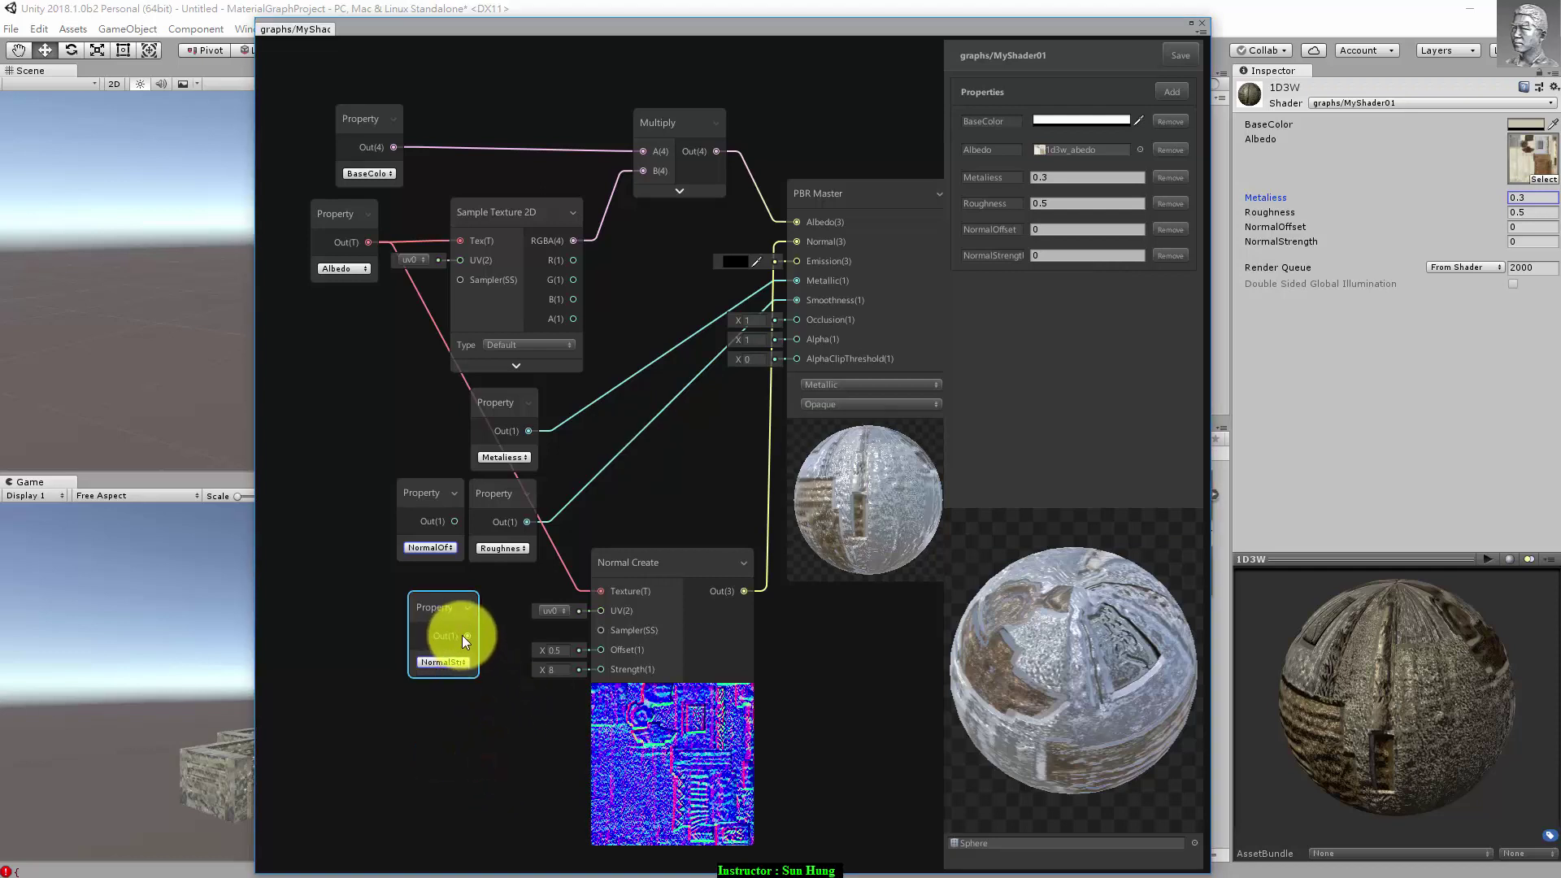
Step: Wire NormalOffset and NormalStrength into Normal Create's Offset and Strength, then save
drag(436, 600, 419, 689)
mouse_move(430, 497)
mouse_down()
mouse_move(417, 583)
mouse_move(600, 649)
mouse_up()
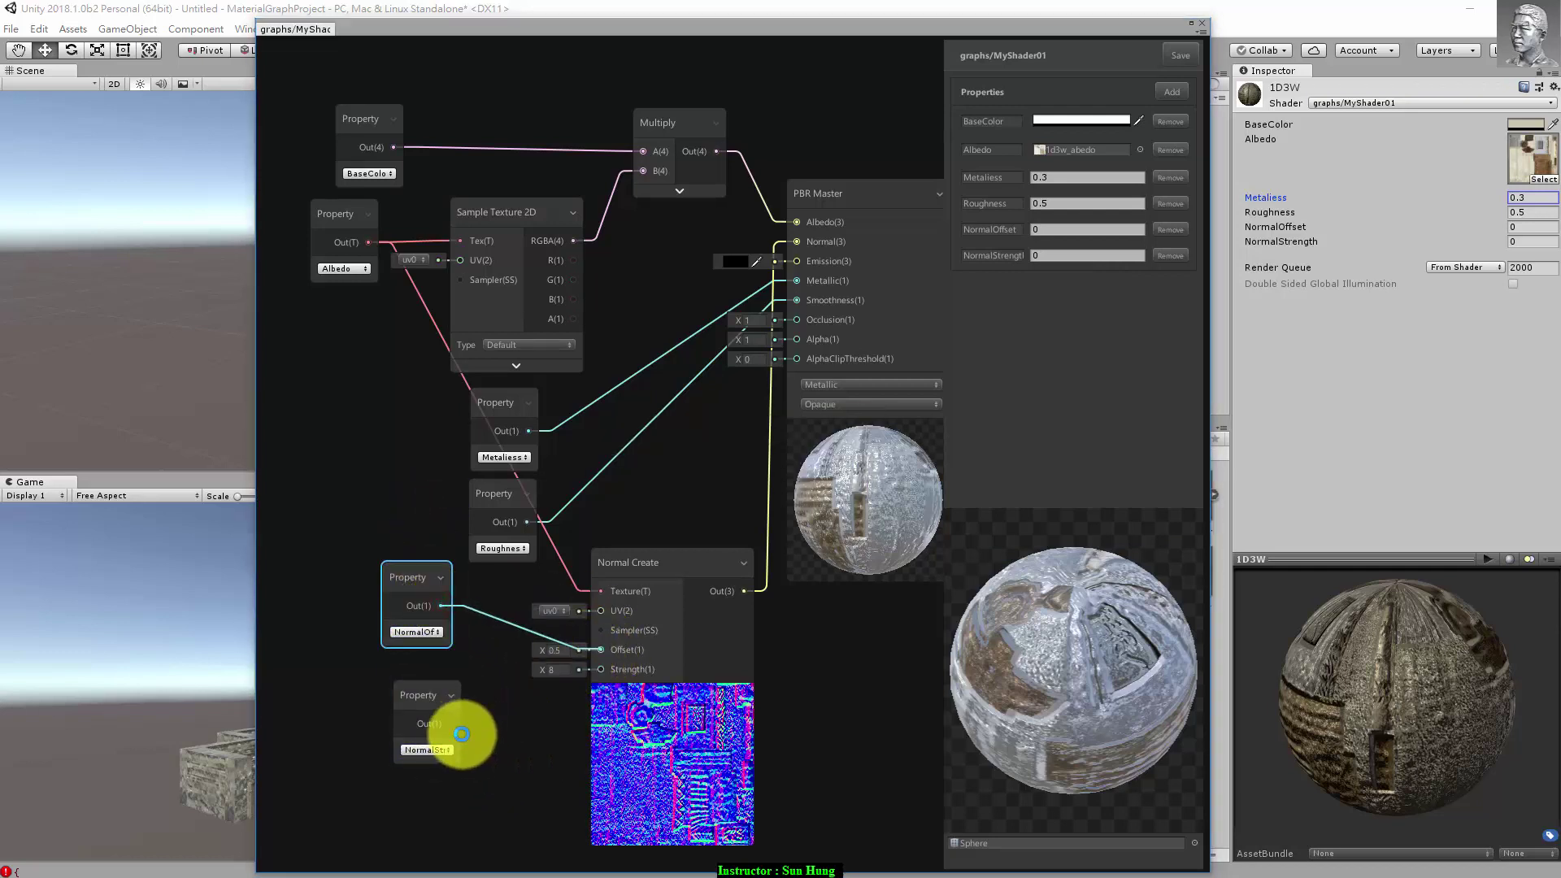
drag(451, 724, 600, 668)
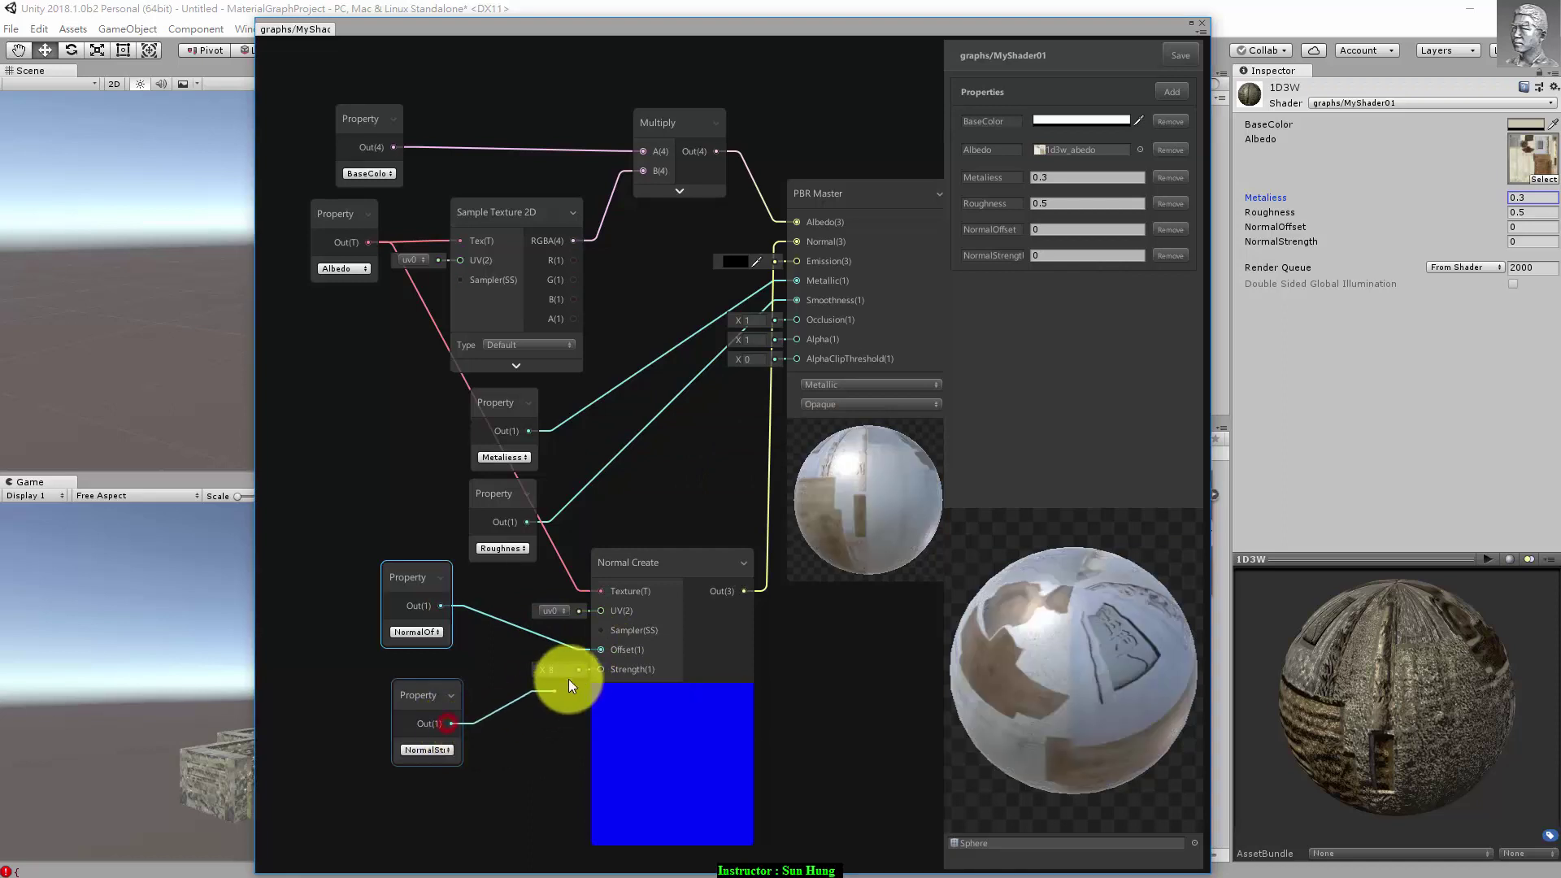
click(417, 577)
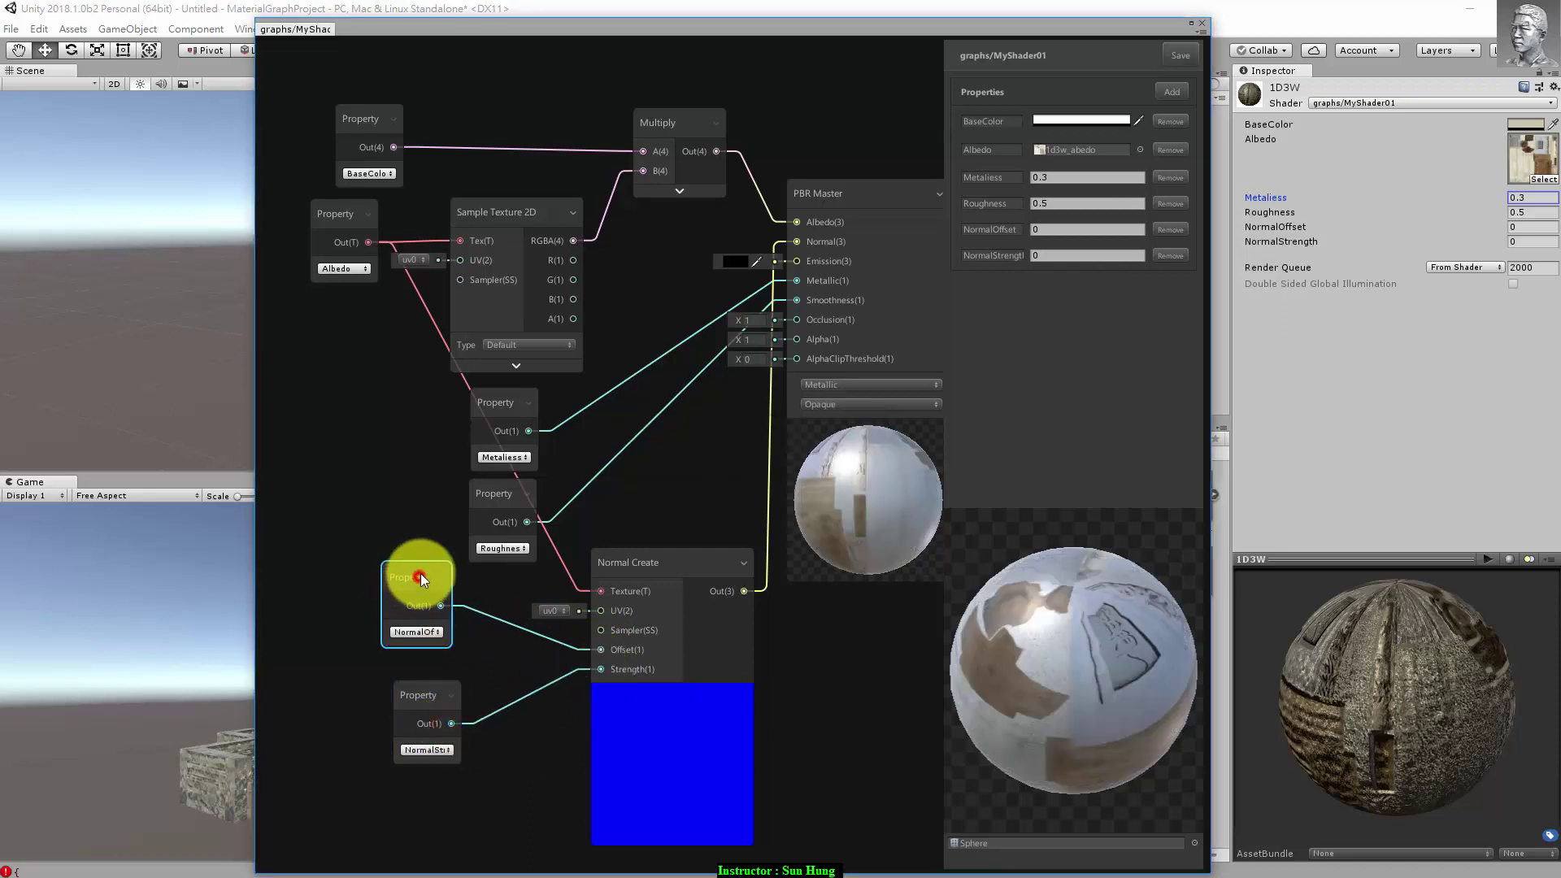
click(1032, 229)
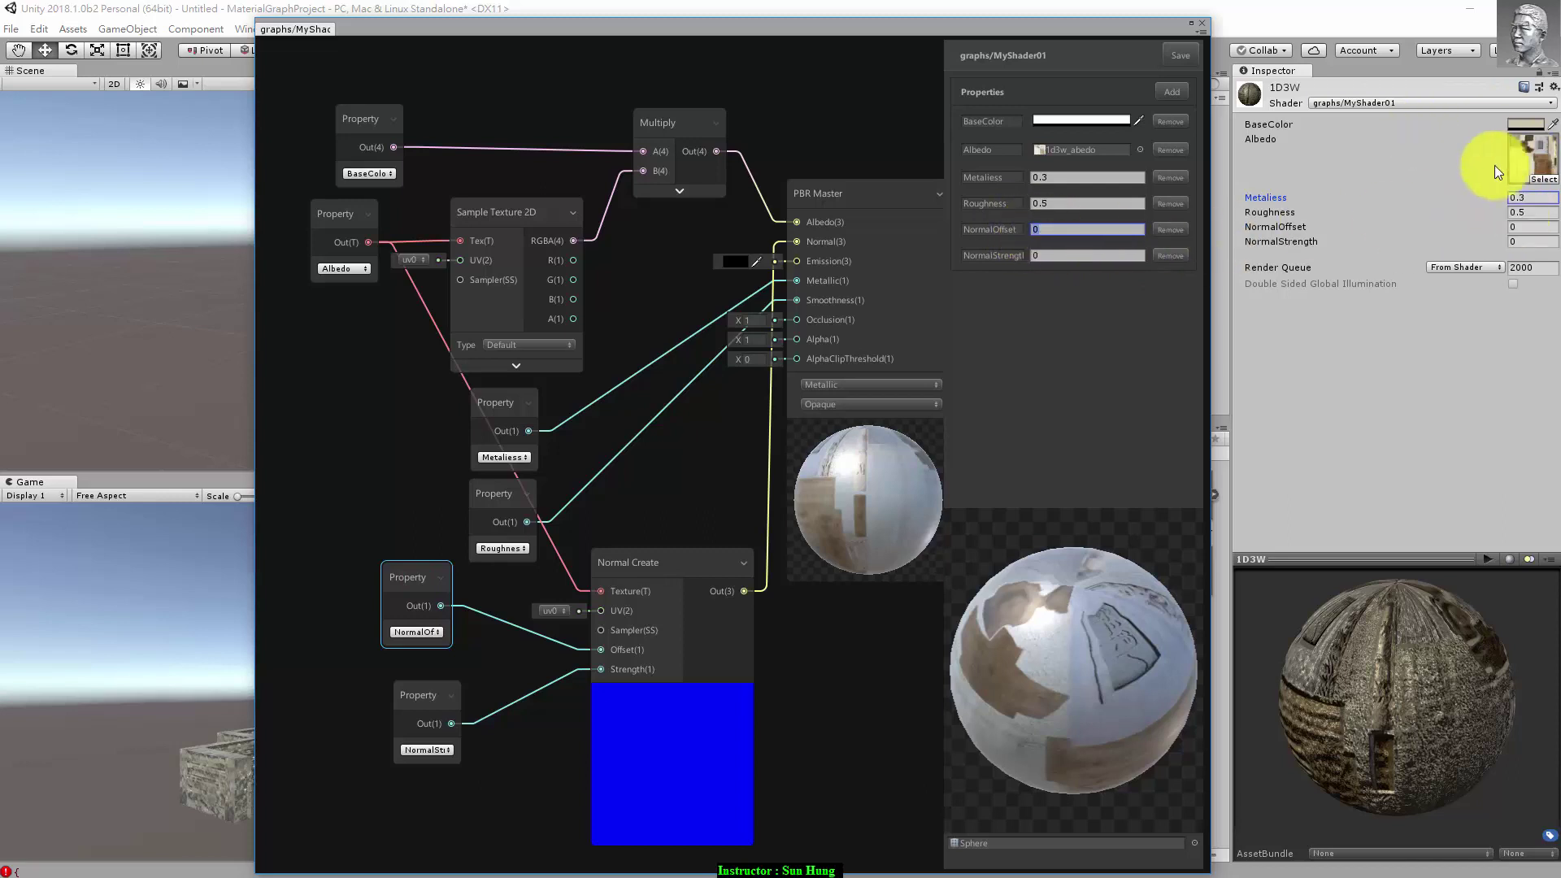
click(1175, 53)
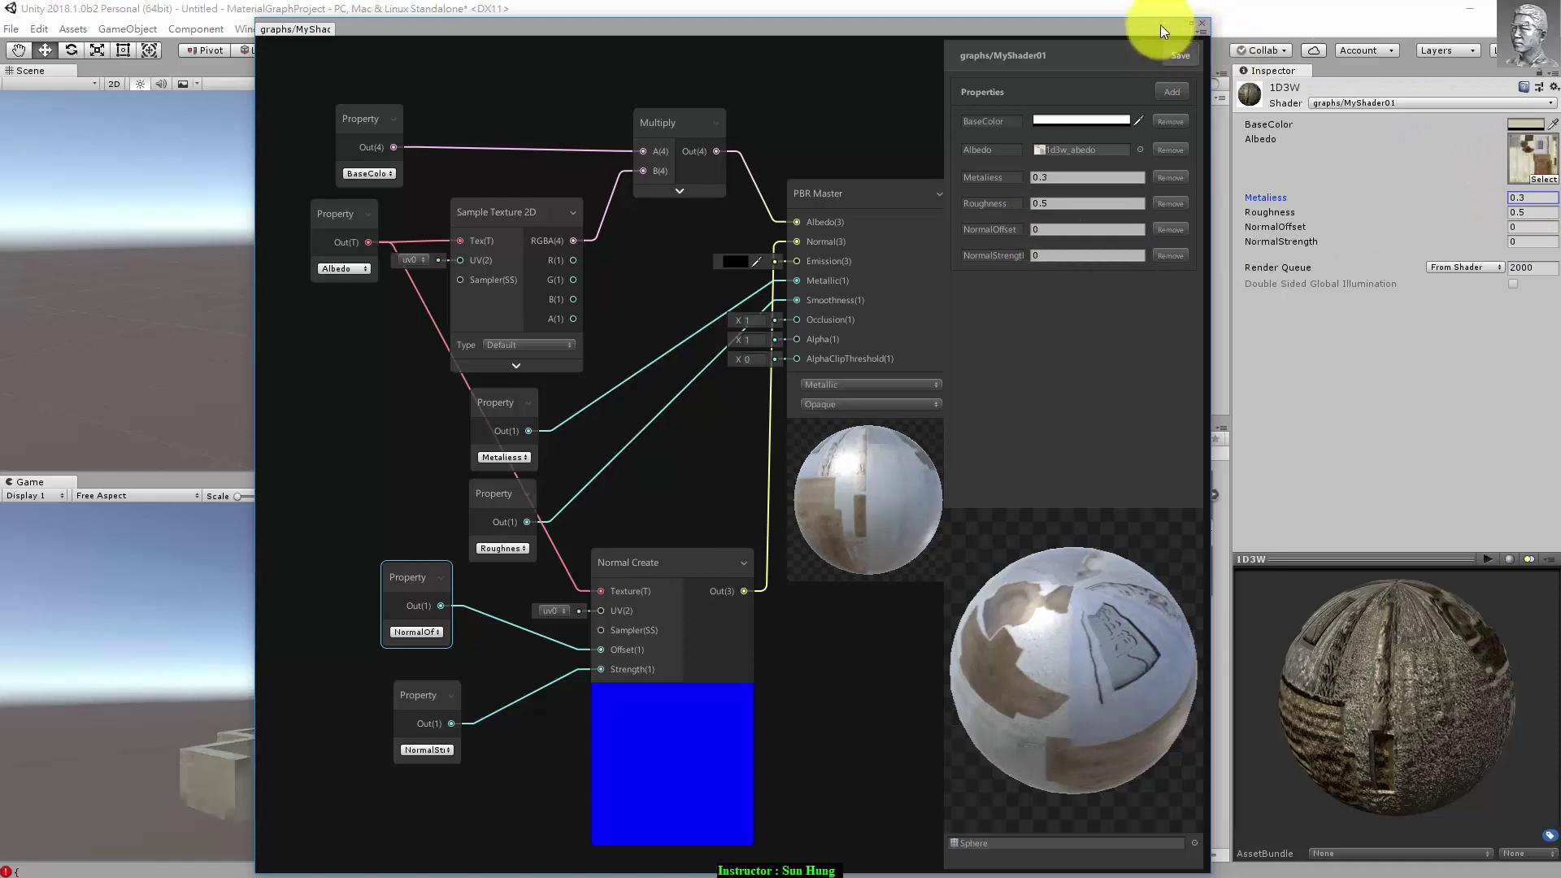
Step: Move the graph window aside and set the 1D3W material's NormalOffset 0.29 and NormalStrength 1.19
drag(1160, 25, 1087, 854)
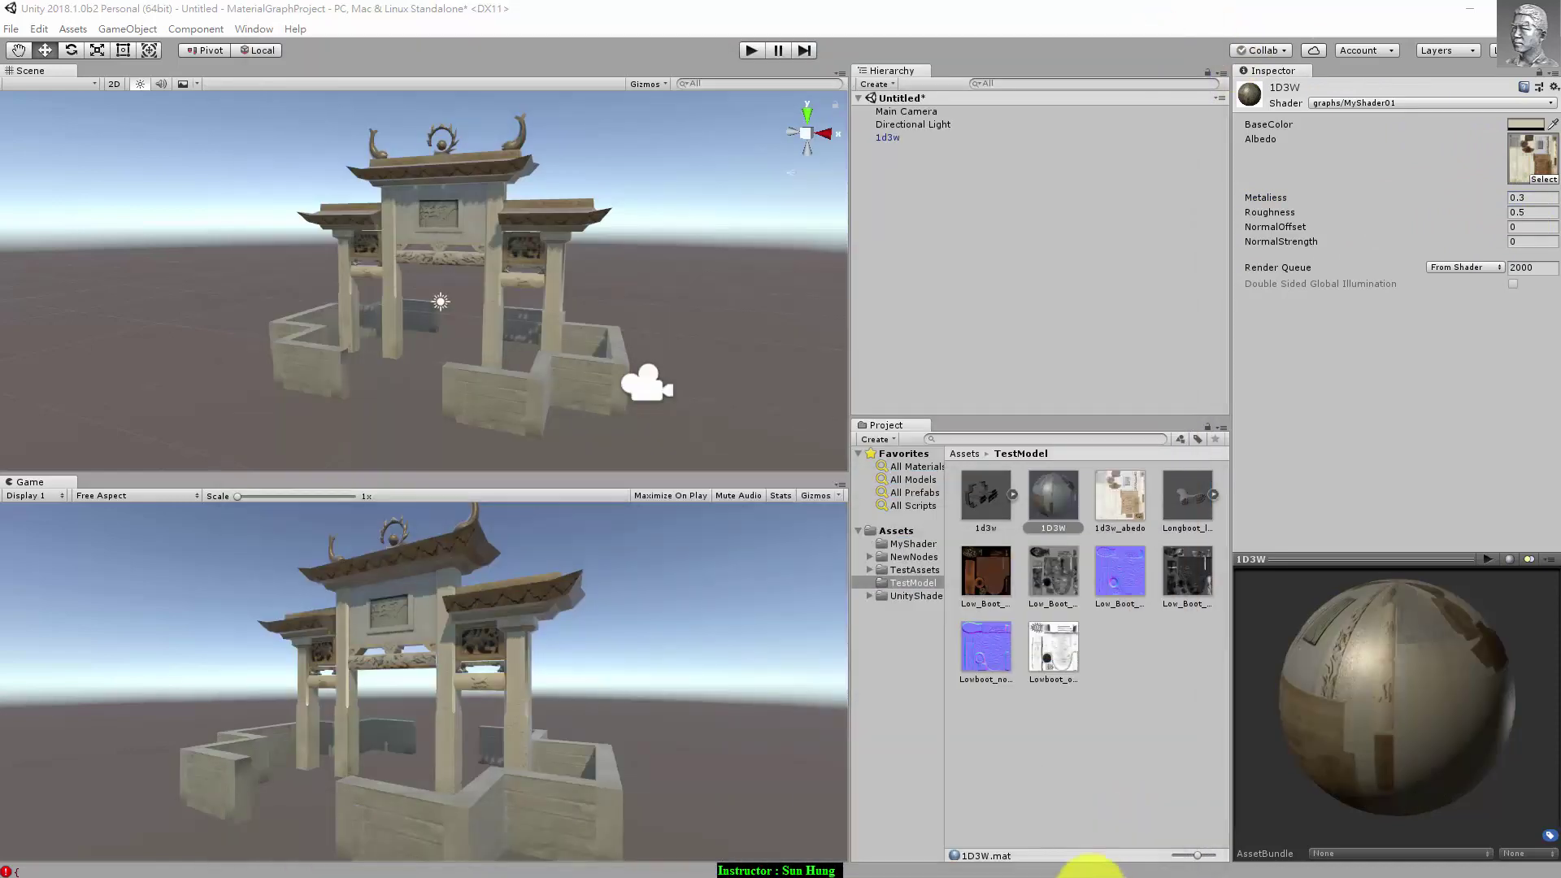
click(1505, 225)
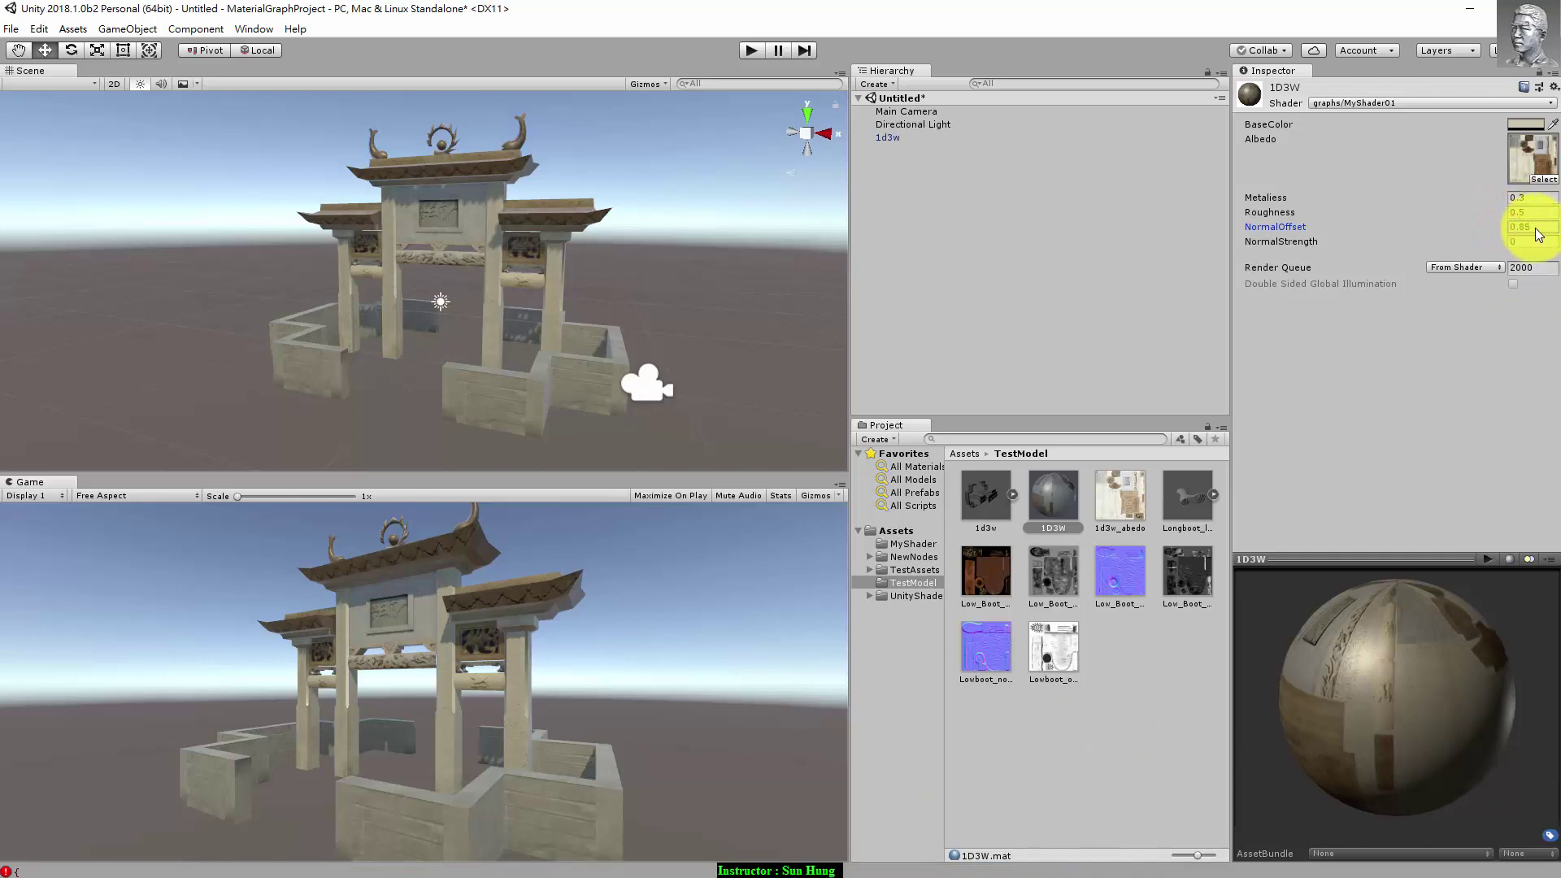
text(0.66)
click(1508, 242)
text(0.18)
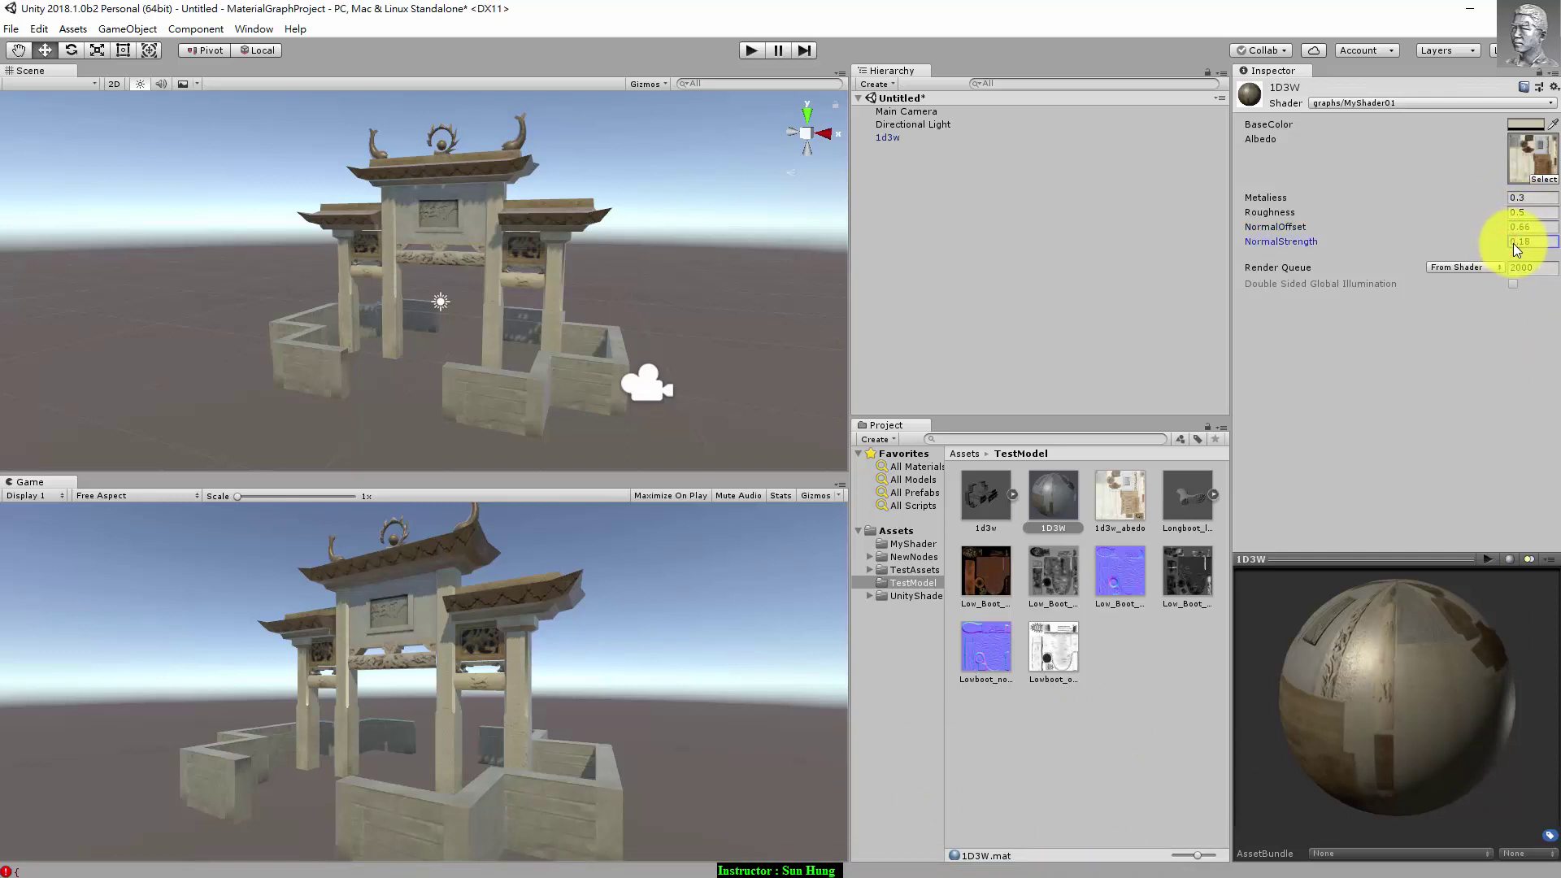
text(0.27)
text(0.41)
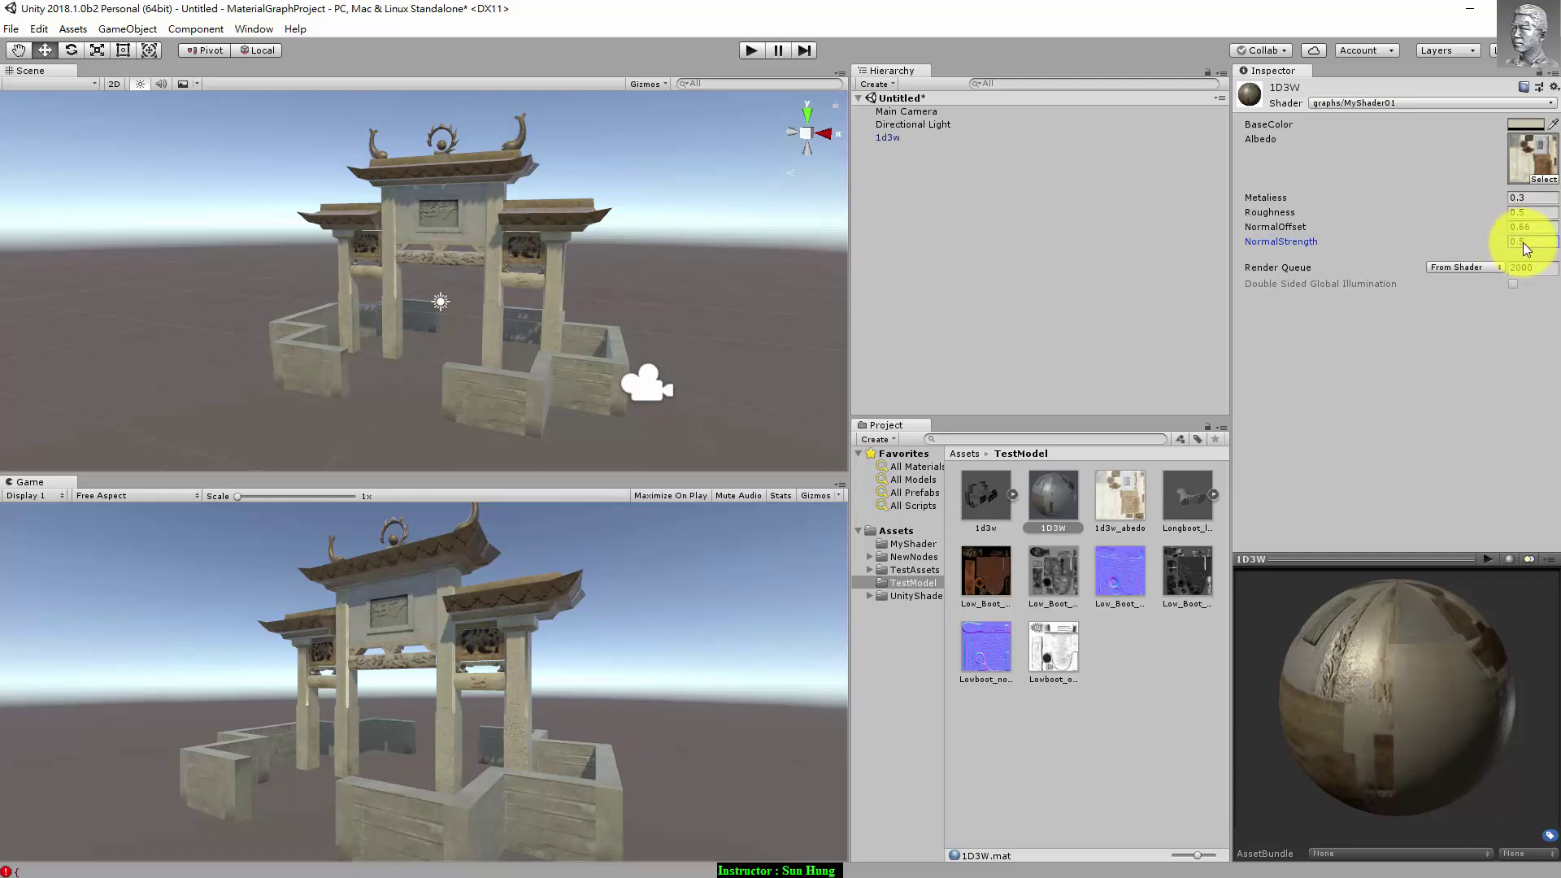
text(0.95)
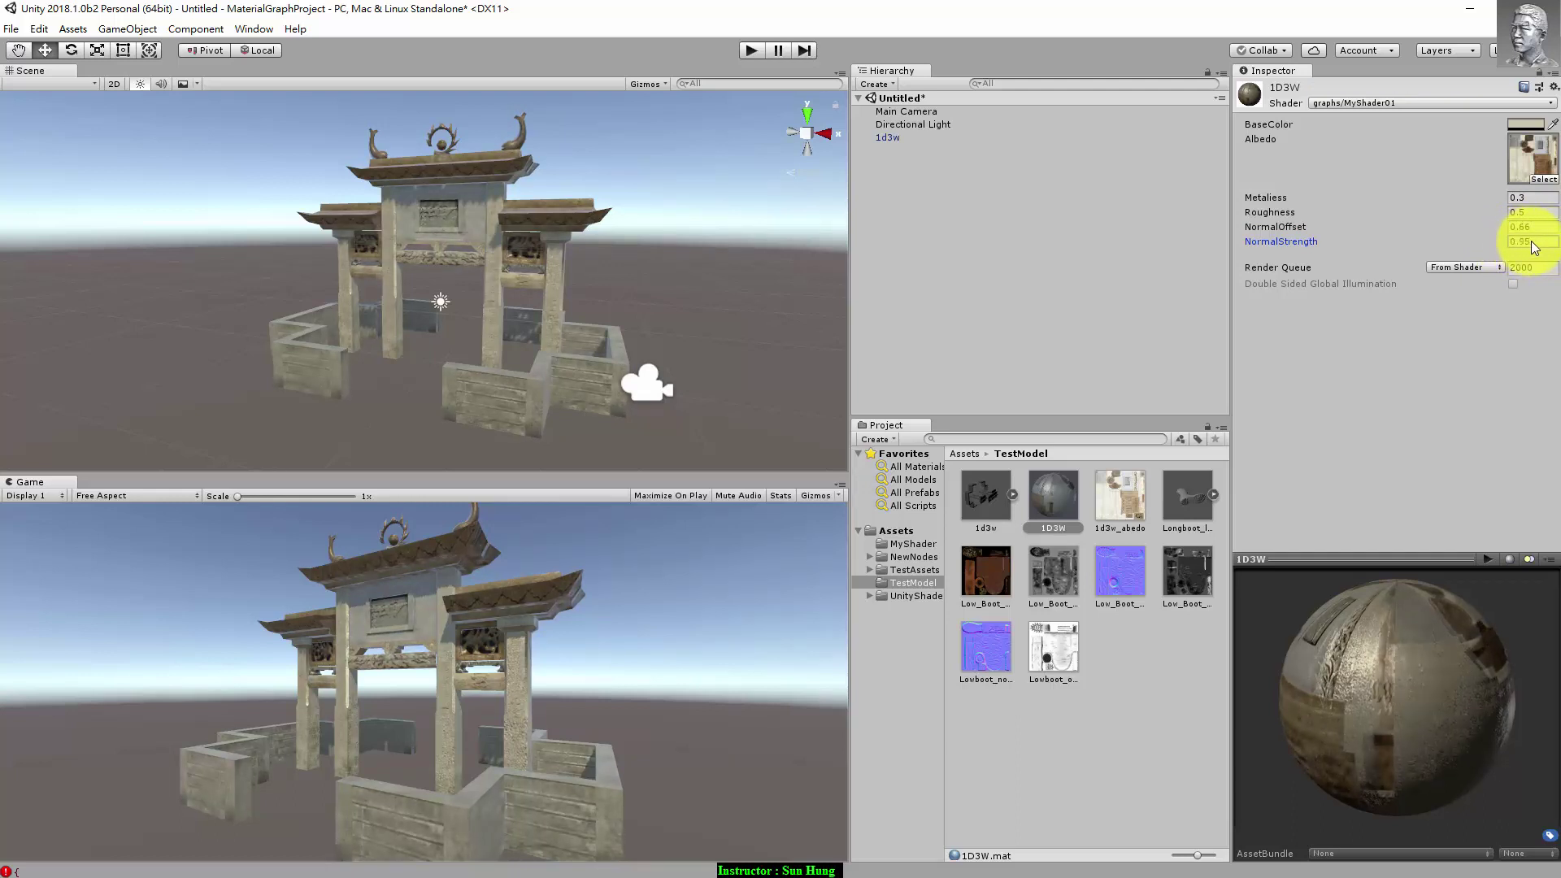
drag(1503, 228, 1495, 231)
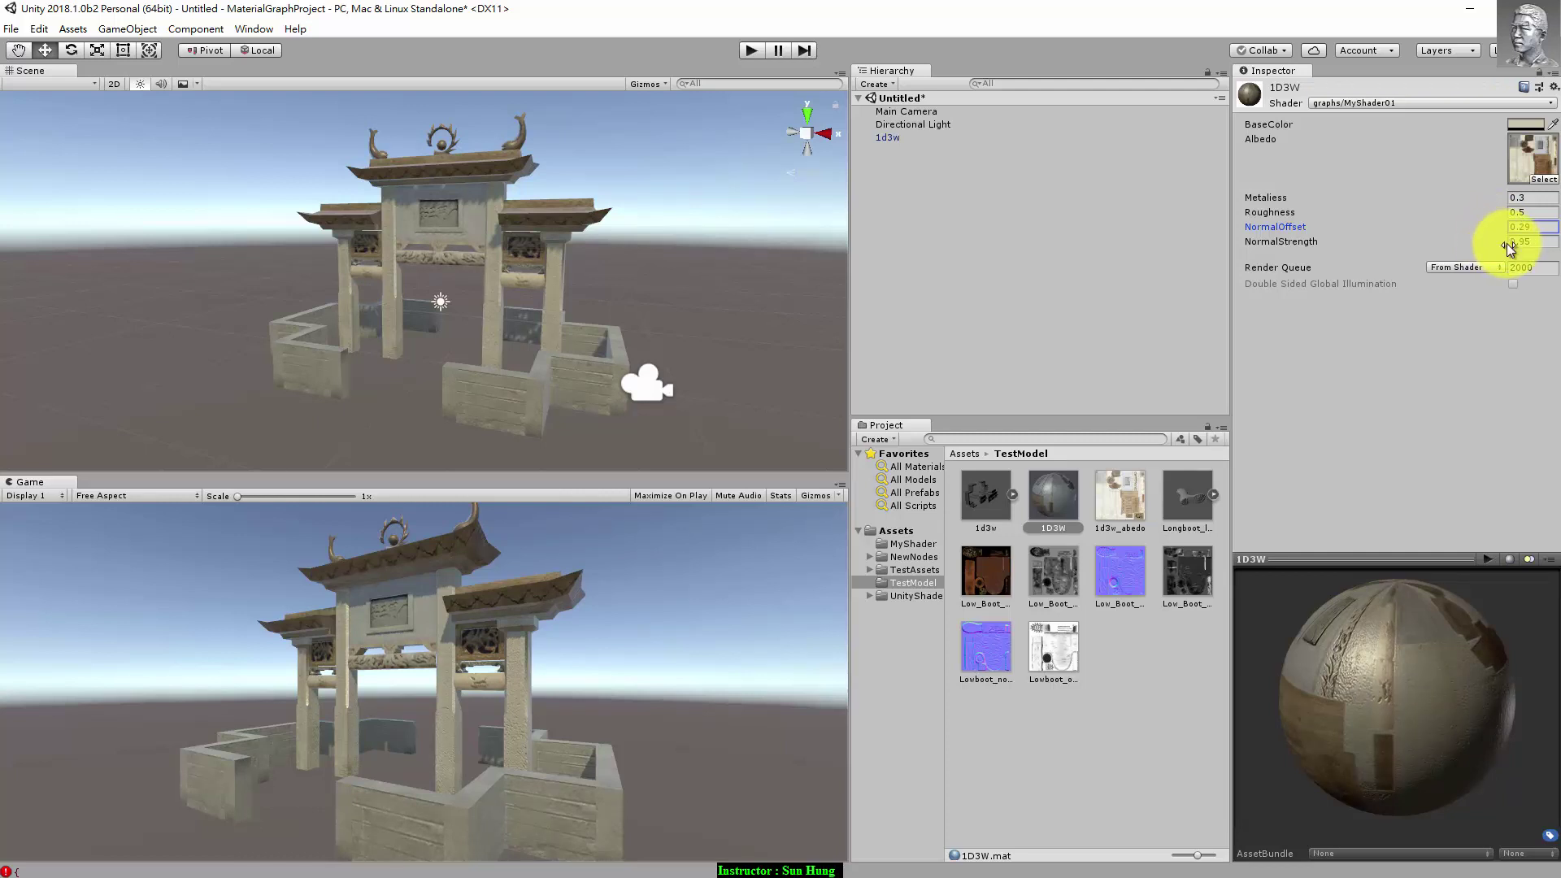
click(1506, 242)
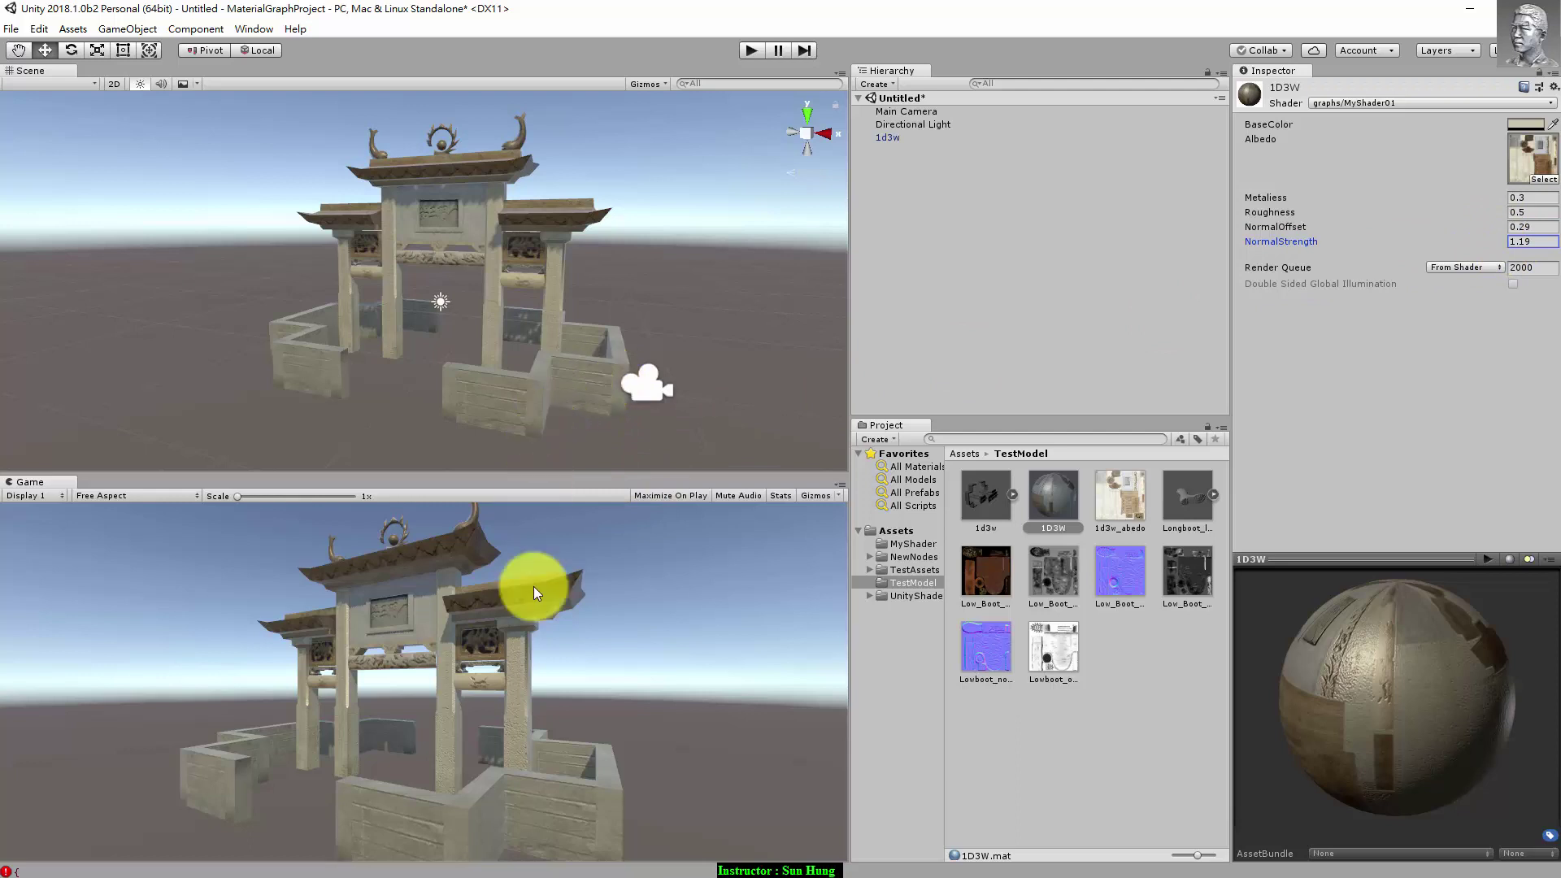
Step: Zoom and orbit up close to the archway, then scrub NormalStrength to 2.18
click(455, 736)
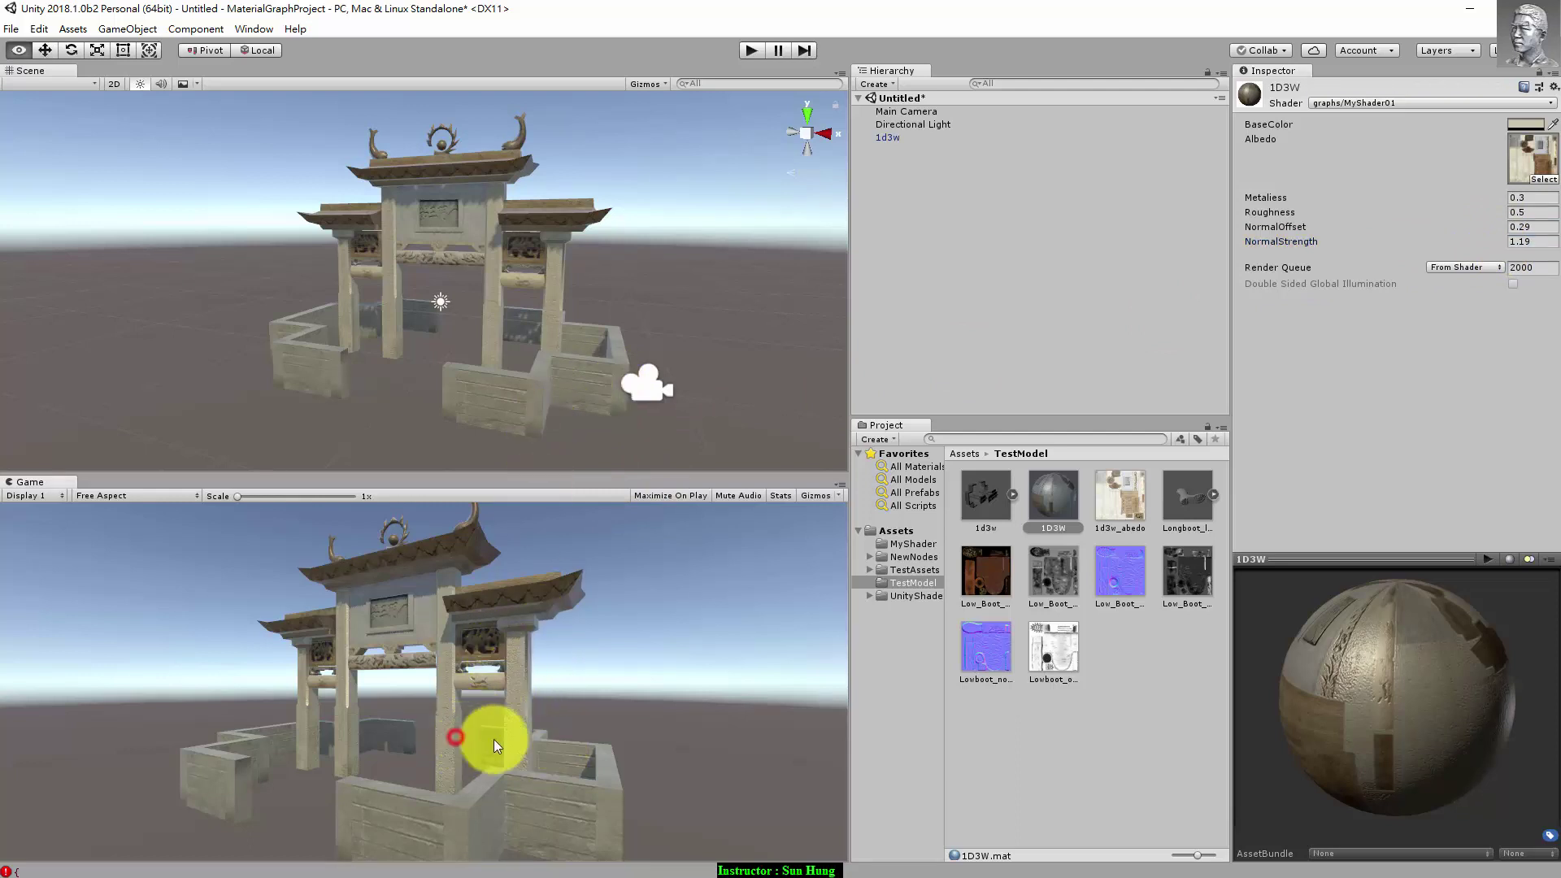
scroll(496, 315, up, 2)
scroll(495, 294, up, 3)
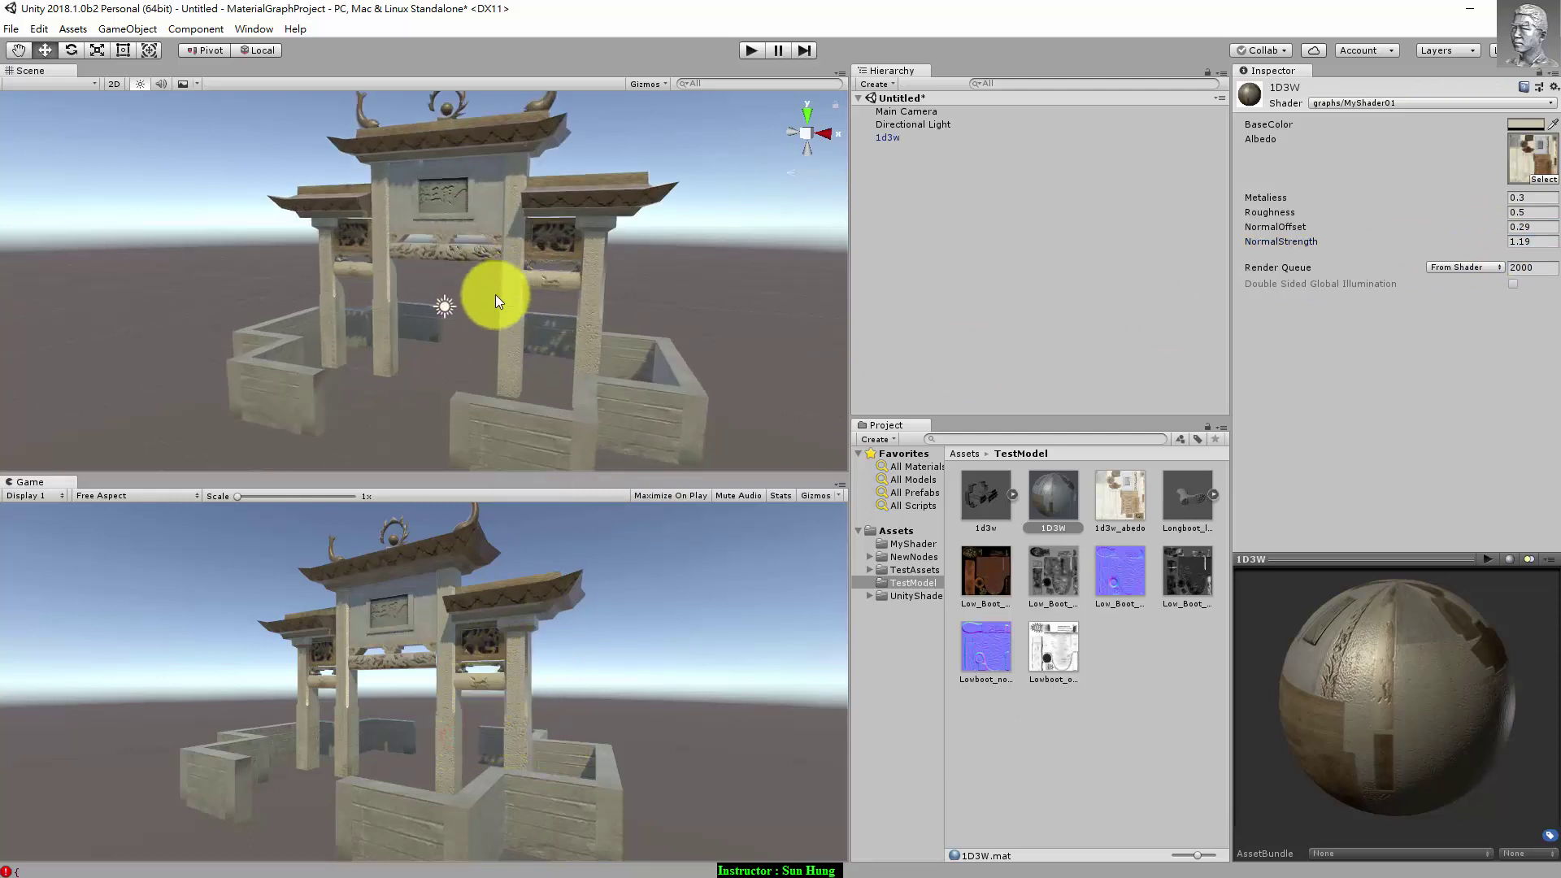
scroll(495, 294, up, 3)
scroll(494, 296, up, 4)
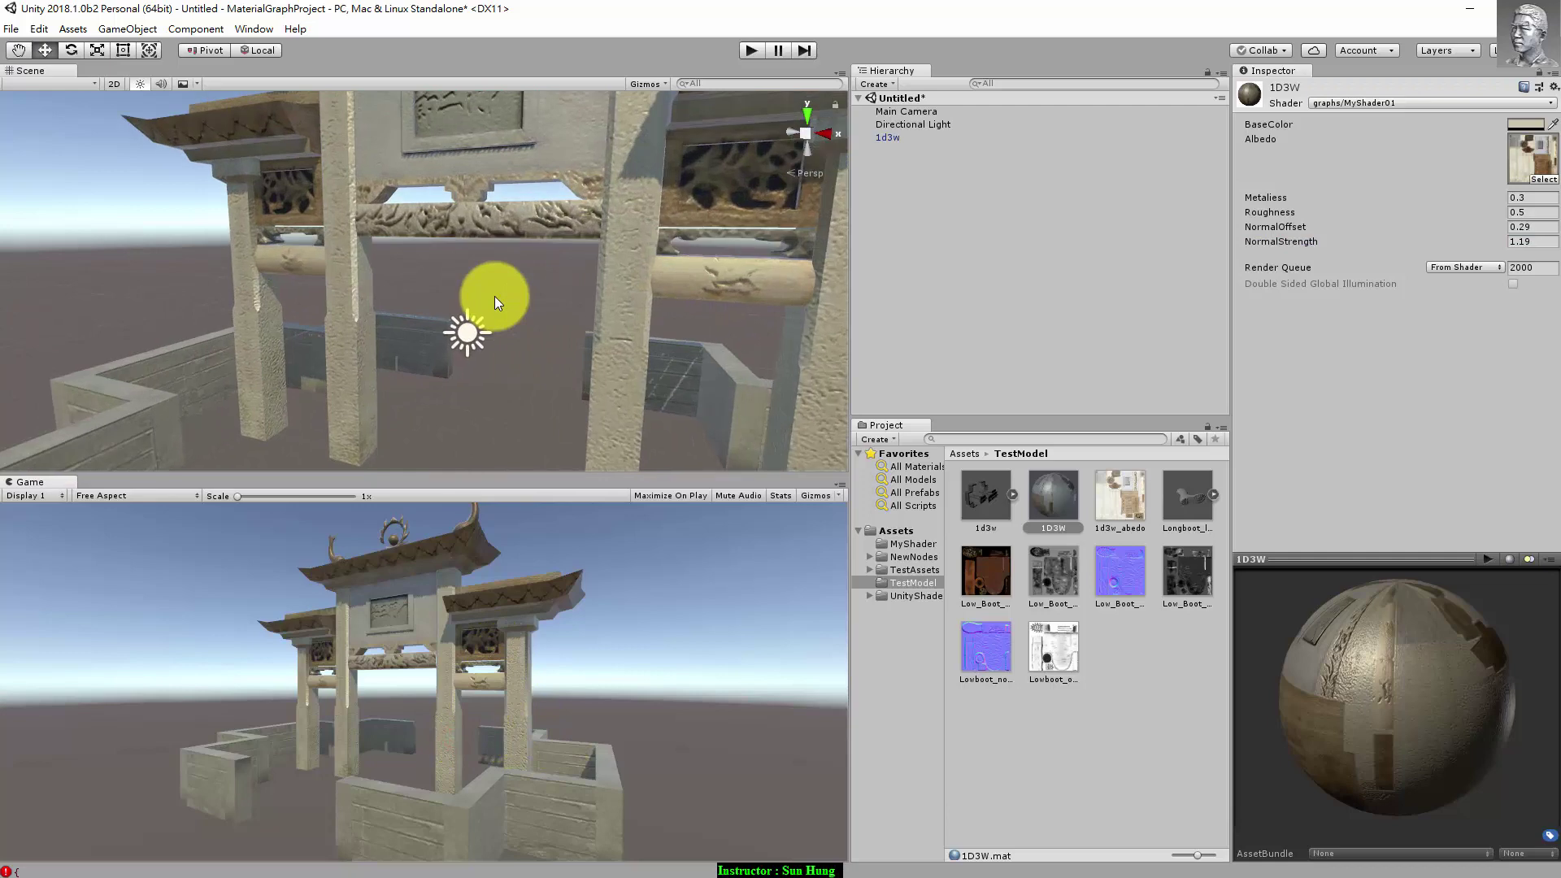
alt+drag(495, 295, 516, 158)
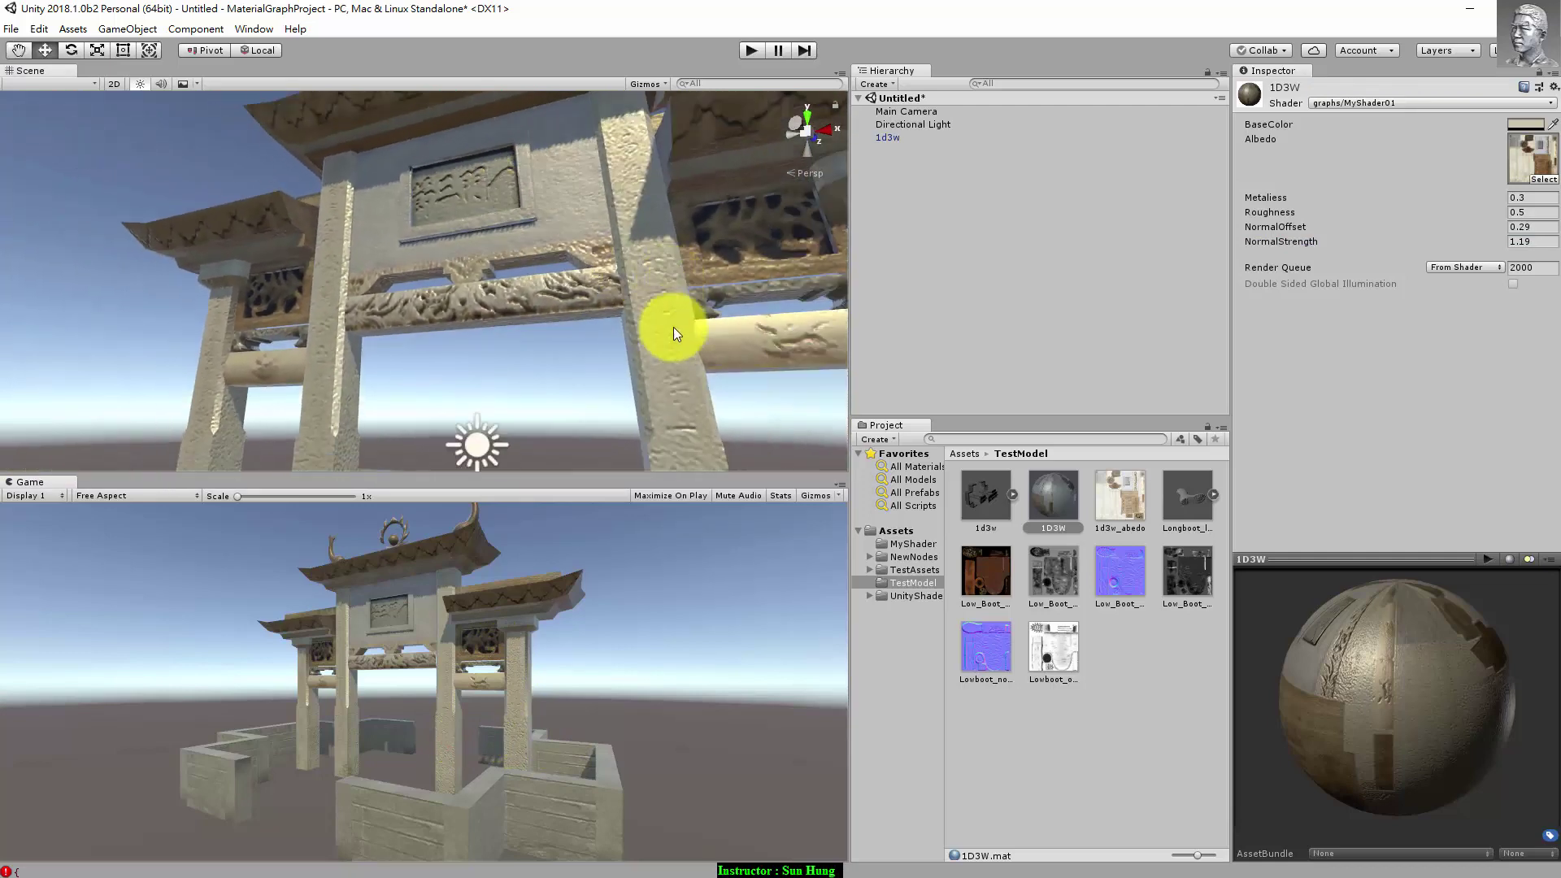
mouse_move(516, 157)
alt+mouse_down()
mouse_move(572, 243)
mouse_move(652, 281)
mouse_move(602, 496)
mouse_move(422, 267)
alt+mouse_up()
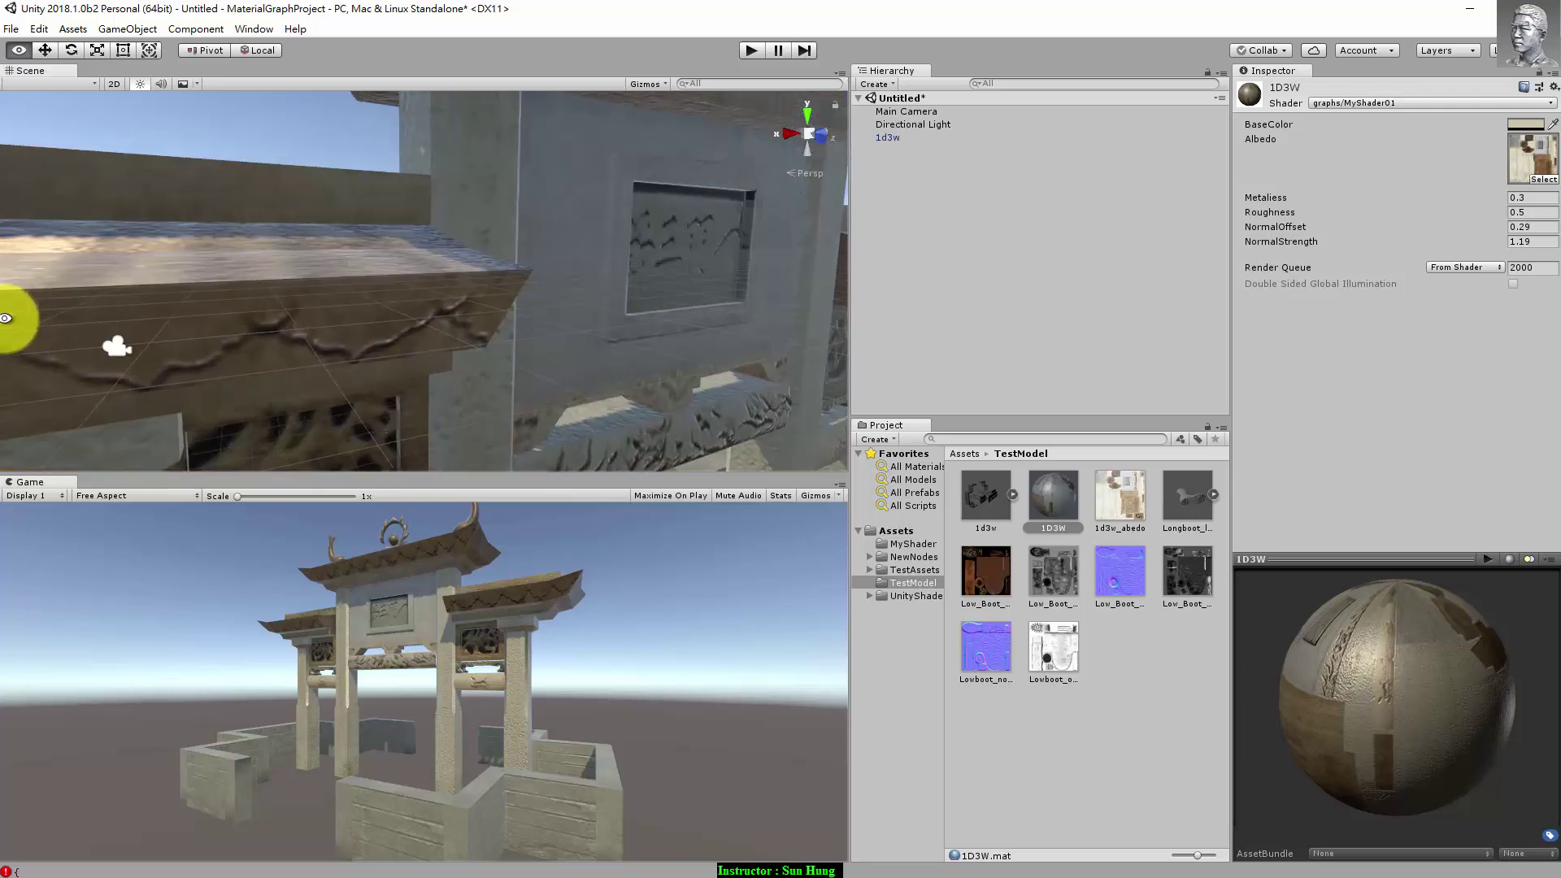
mouse_move(421, 266)
alt+mouse_down()
mouse_move(448, 308)
mouse_move(607, 247)
mouse_move(599, 198)
alt+mouse_up()
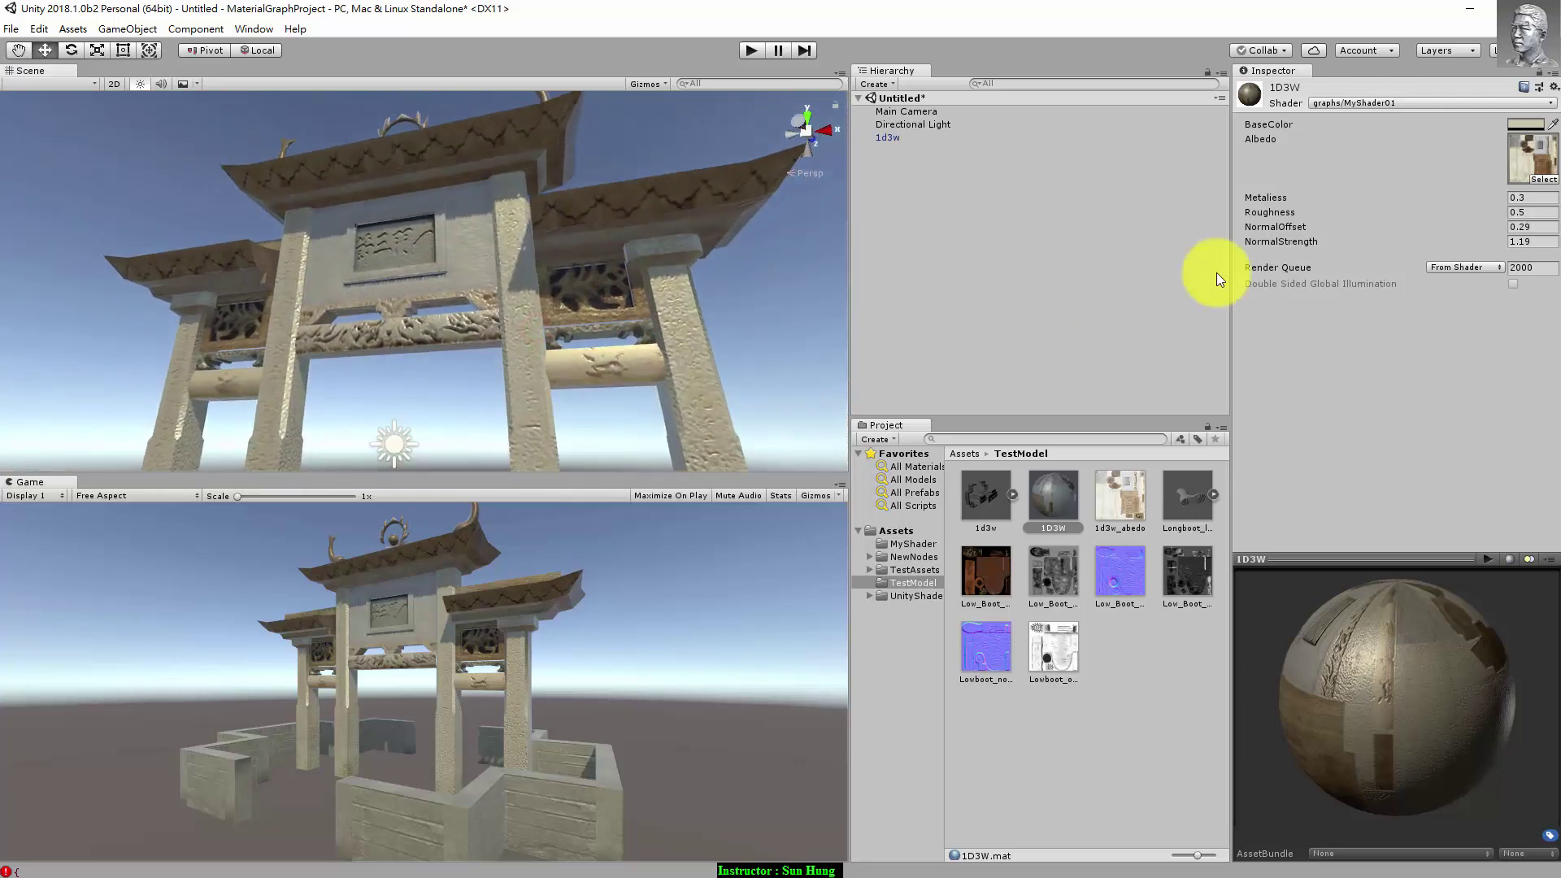
mouse_move(1497, 241)
mouse_down()
mouse_move(1382, 236)
mouse_move(1424, 240)
mouse_up()
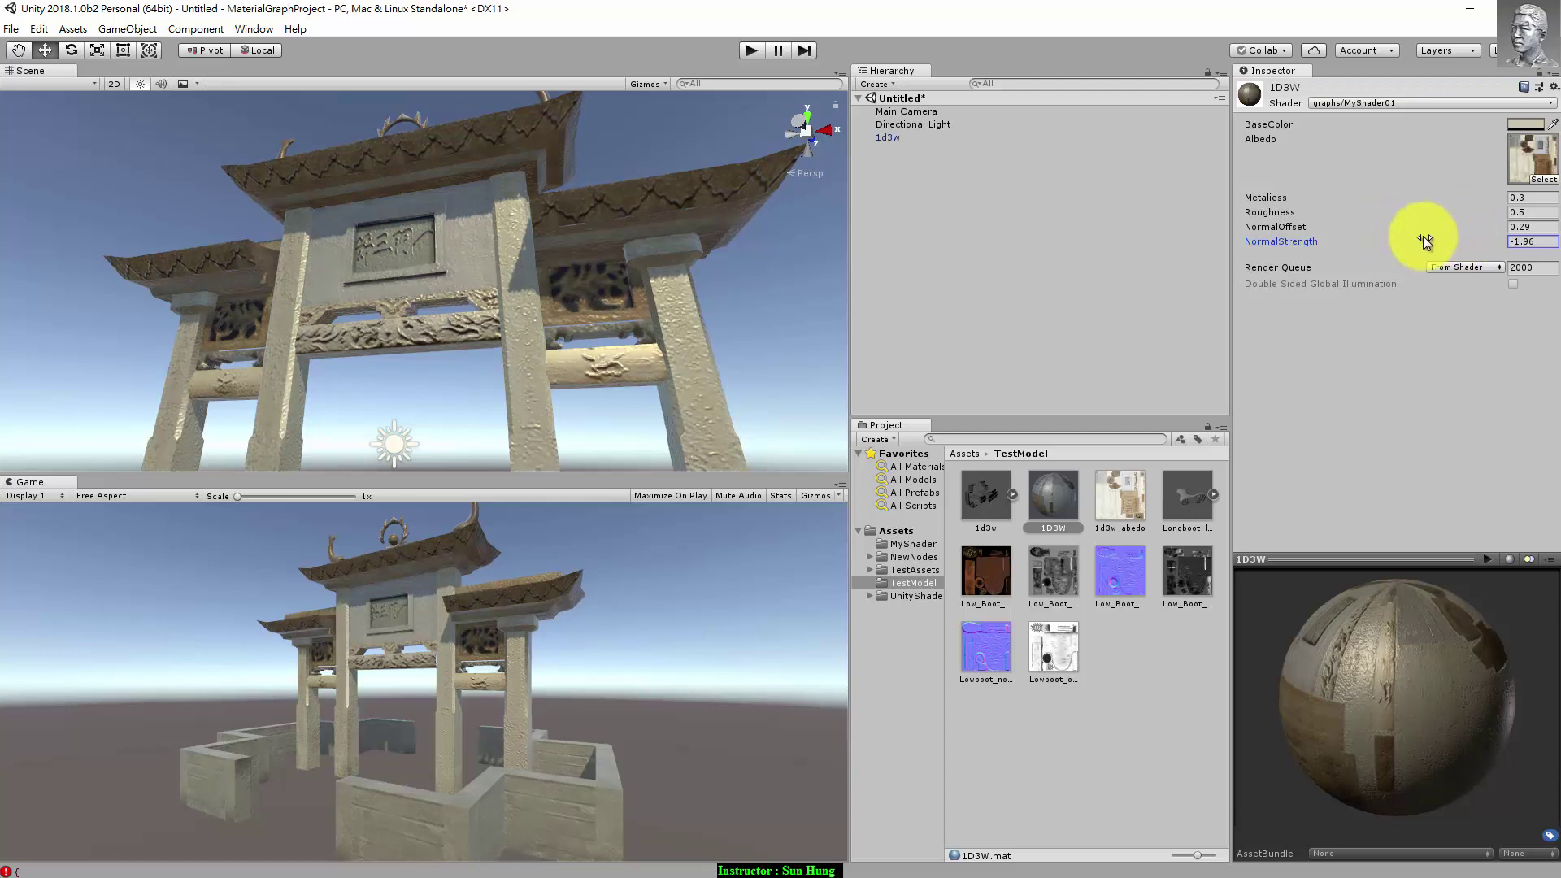
mouse_move(1425, 240)
mouse_down()
mouse_move(1539, 241)
mouse_move(1497, 222)
mouse_up()
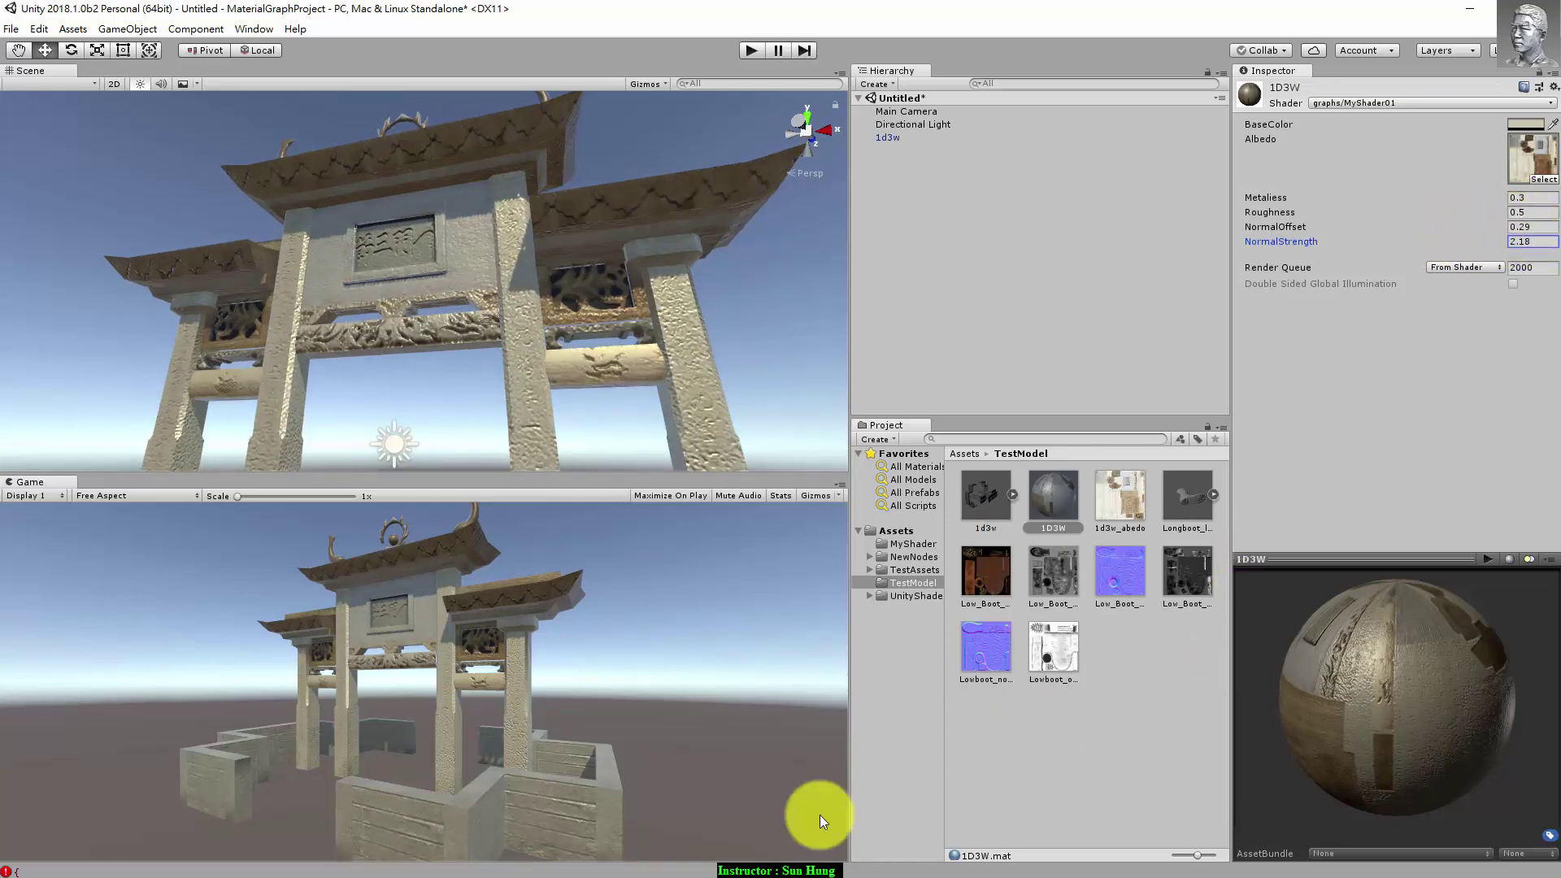
Step: Restore the Shader Graph window, group Normal Create with its property nodes, and shrink the preview
drag(613, 471, 573, 2)
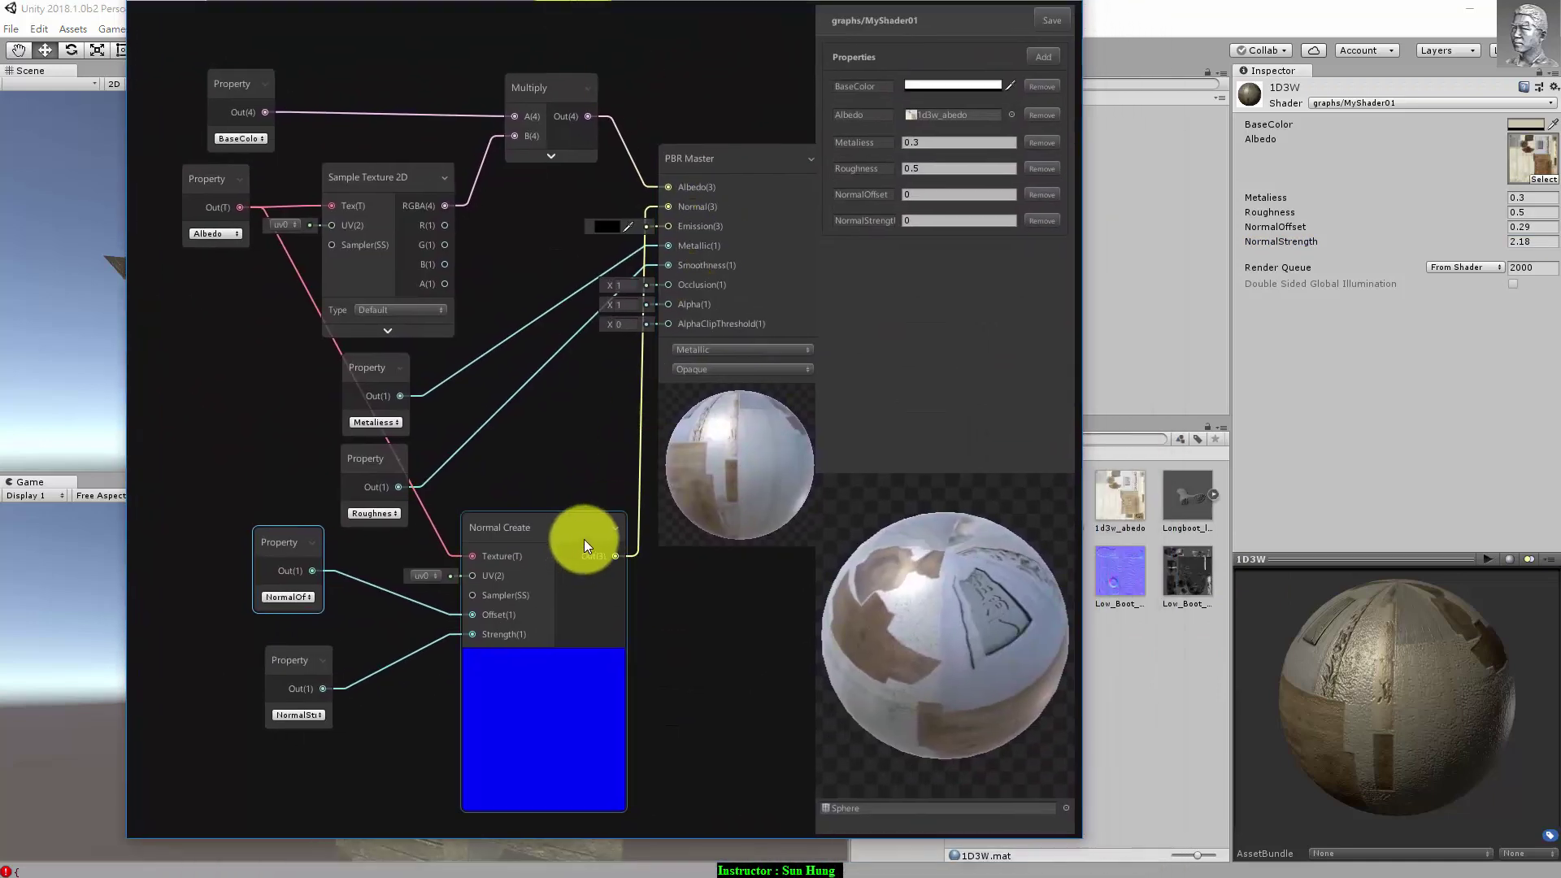
drag(588, 520, 599, 452)
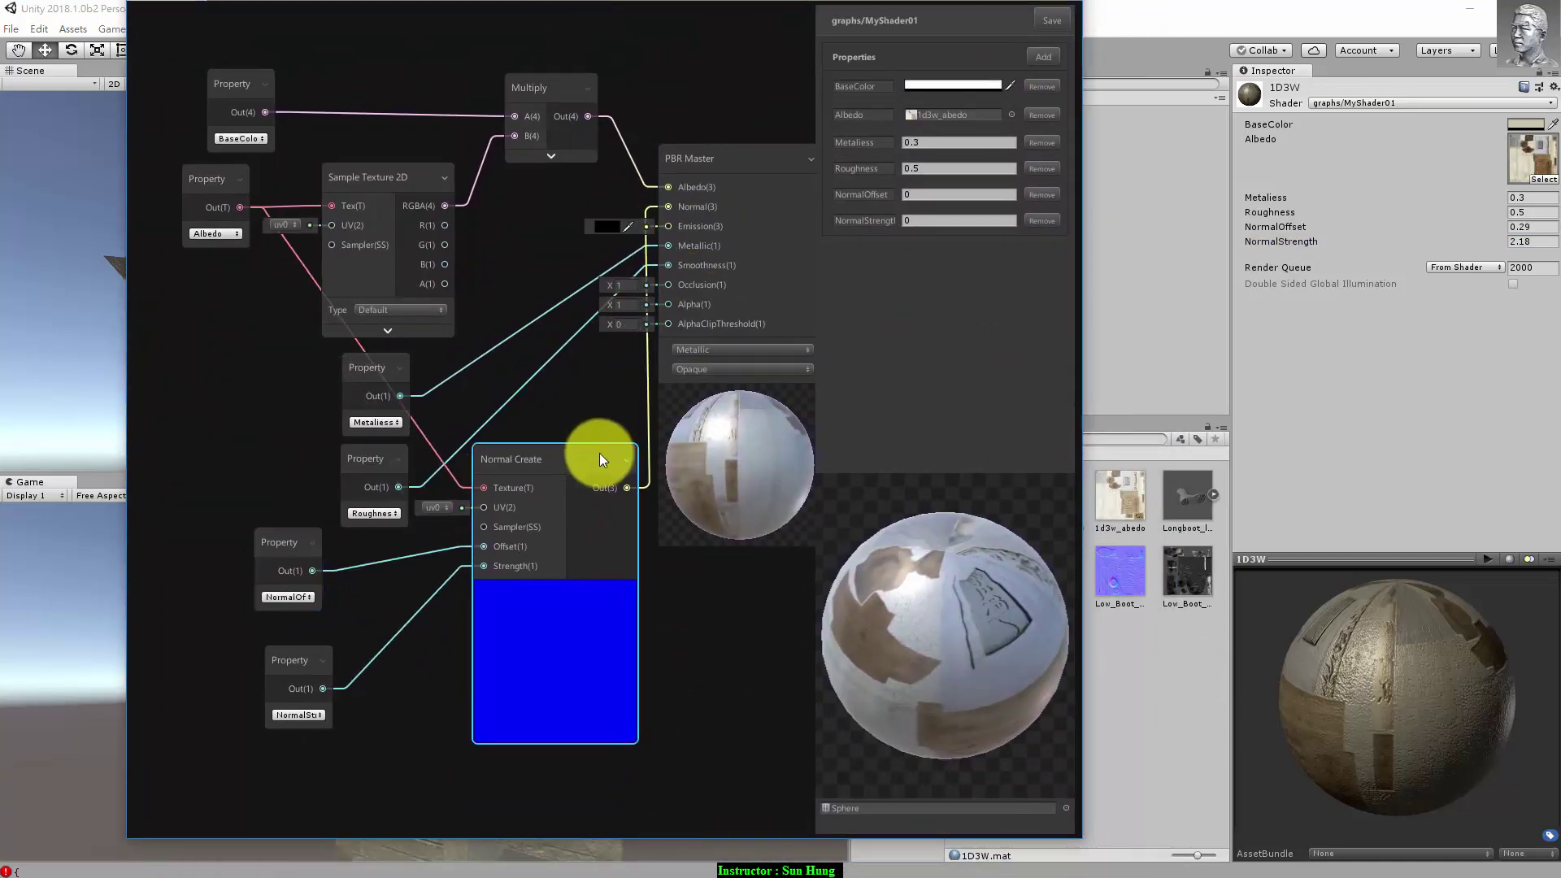
drag(284, 560, 325, 559)
drag(293, 660, 311, 644)
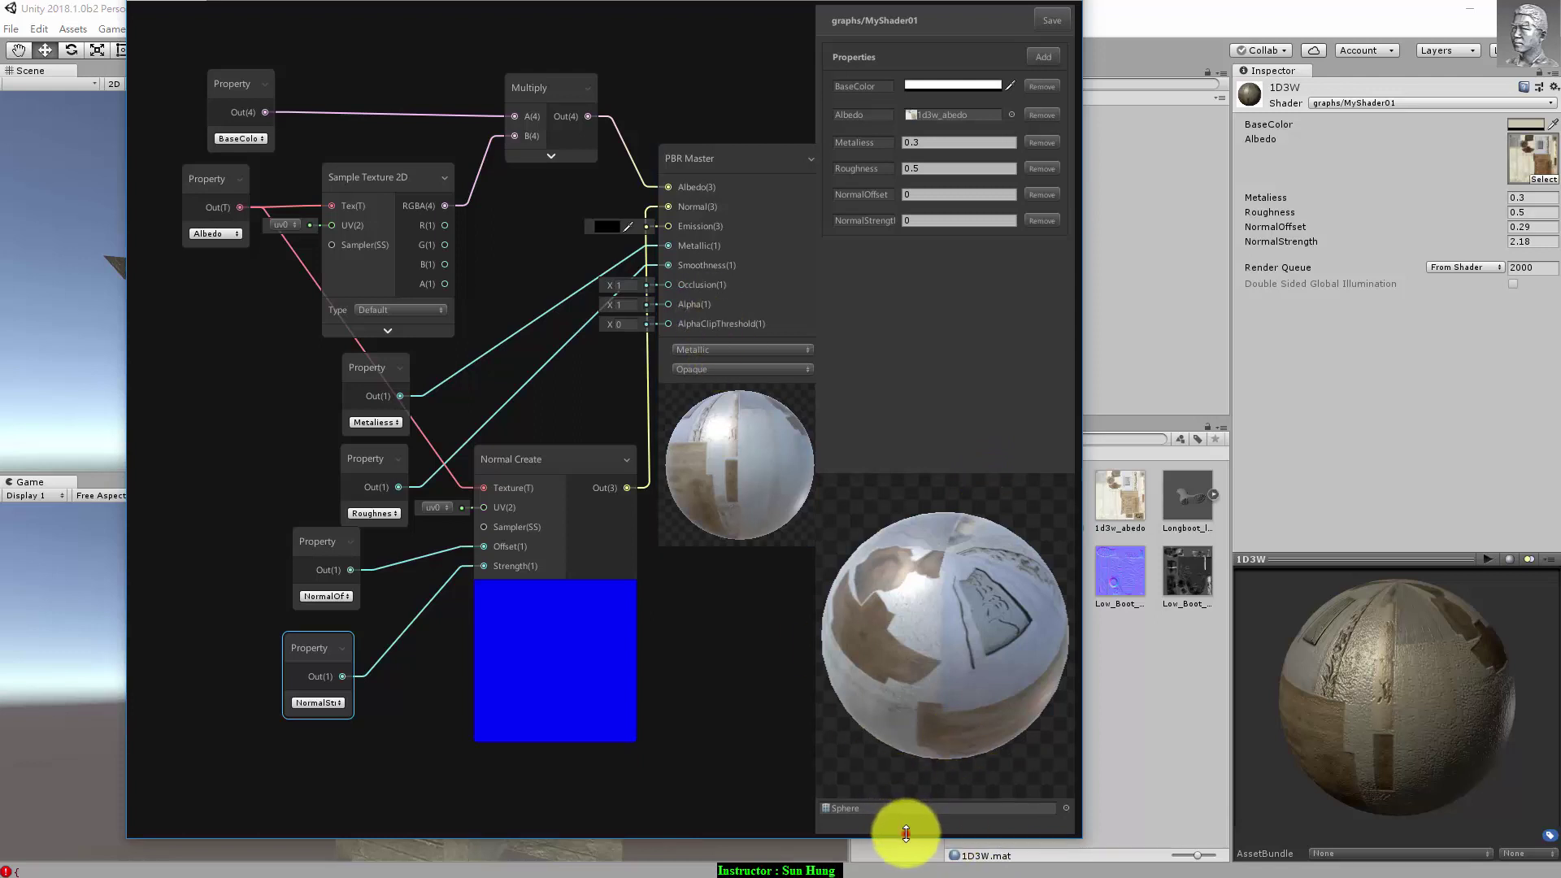
drag(905, 830, 908, 816)
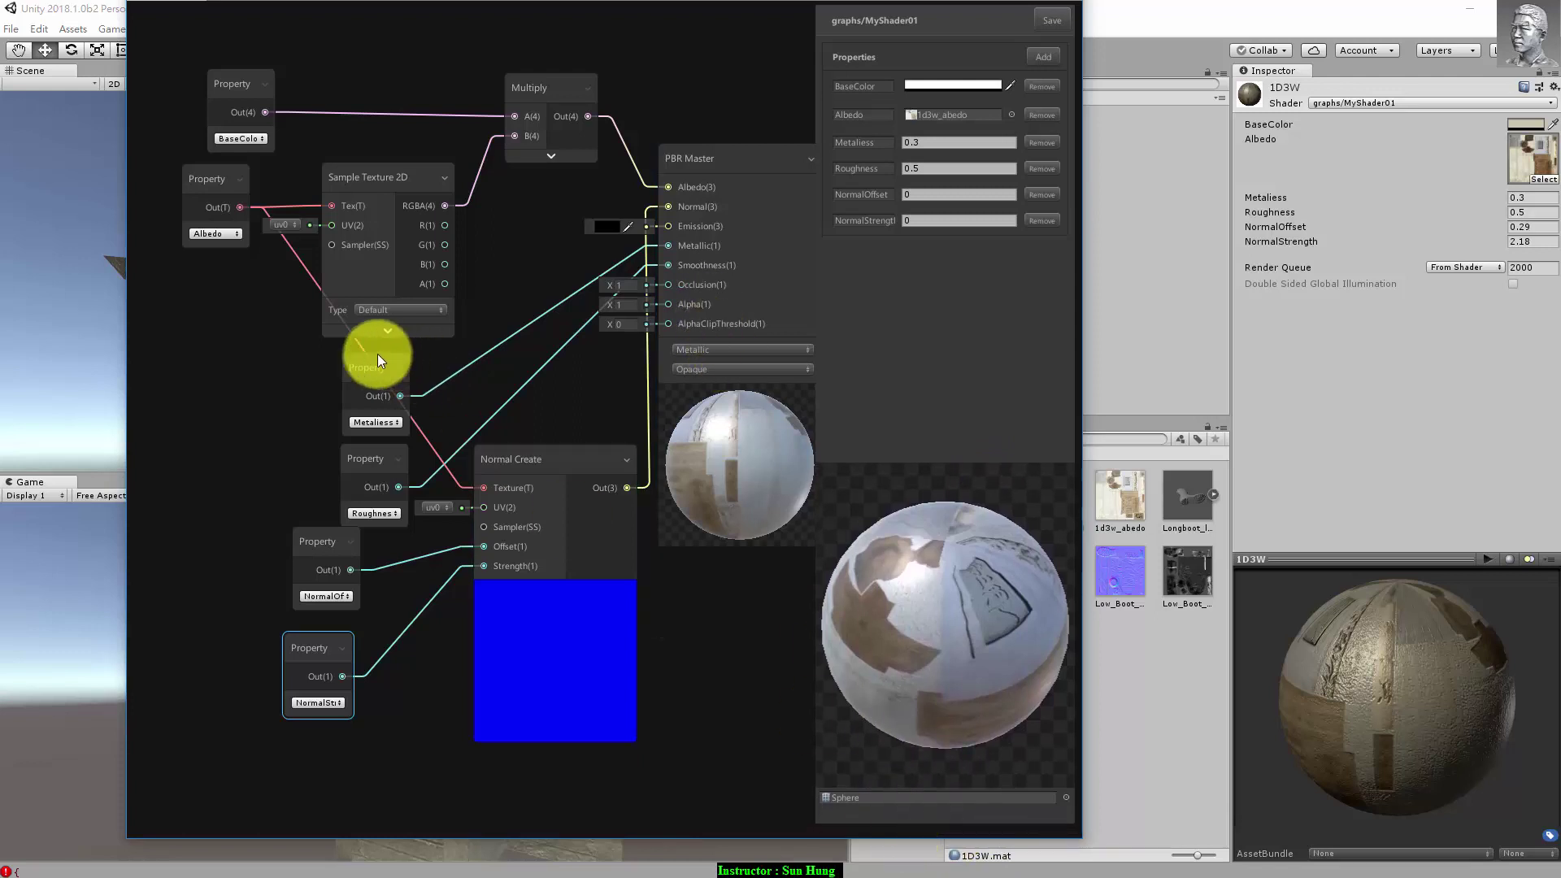